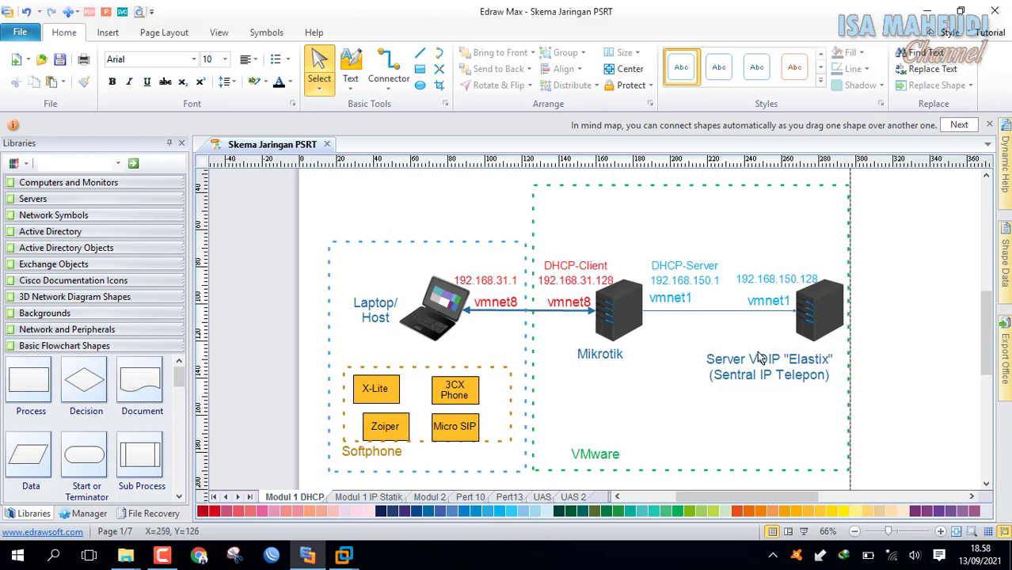
Compare the Modul 1 IP Statik and Modul 1 DHCP diagram pages, then bring VMware Workstation forward.
{"action": "left_click", "coordinate": [371, 497]}
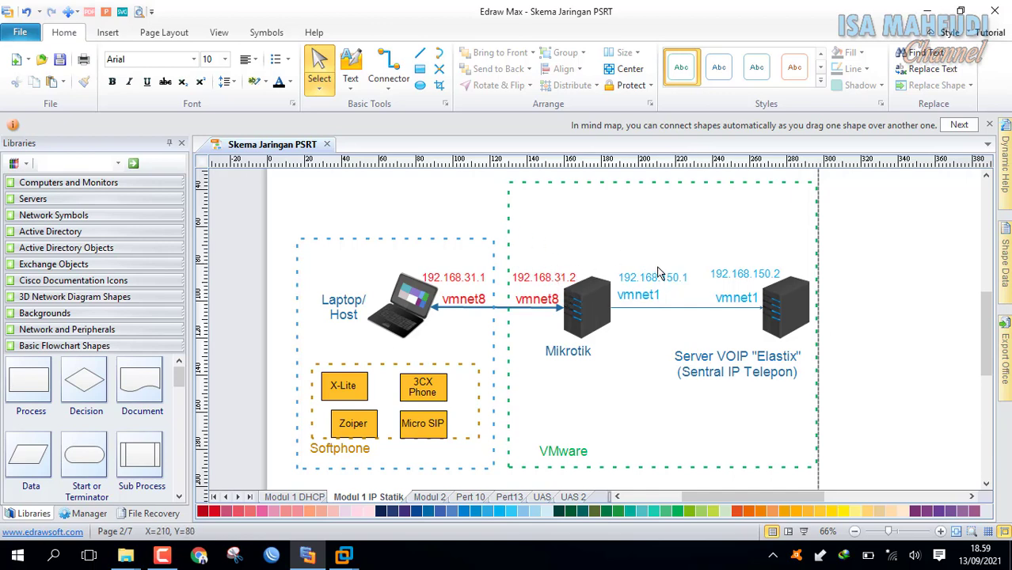
{"action": "left_click", "coordinate": [311, 498]}
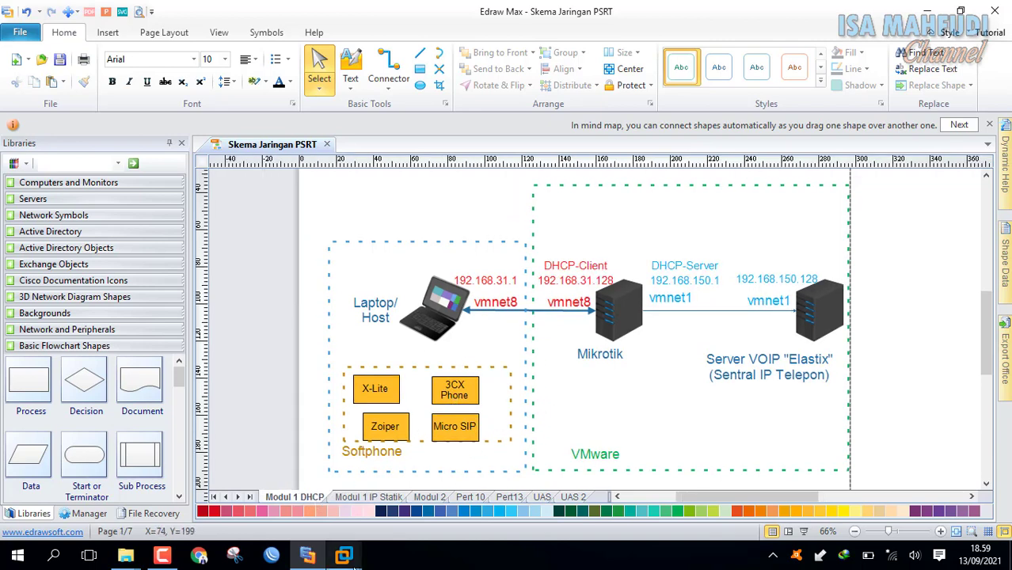
{"action": "mouse_move", "coordinate": [349, 558]}
{"action": "left_click", "coordinate": [370, 458]}
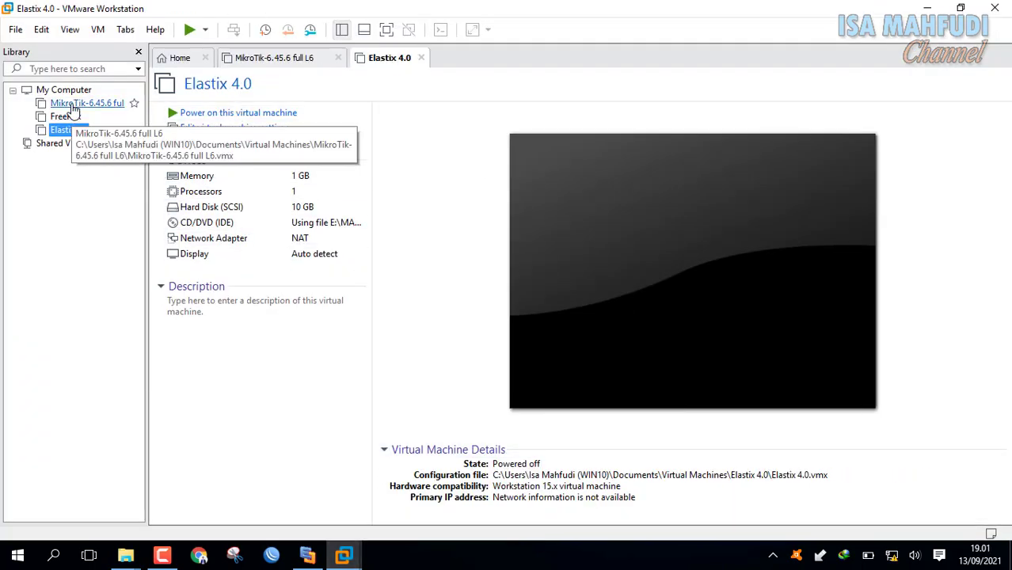
Show the MikroTik-6.45.6 full L6 VM summary, glance at the network diagram, and return to VMware.
{"action": "left_click", "coordinate": [72, 106]}
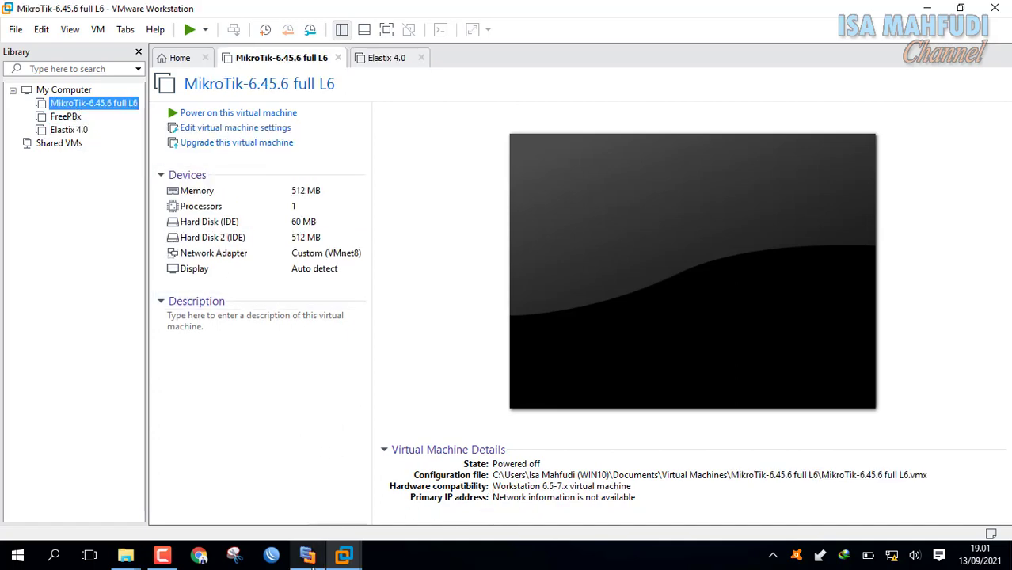
{"action": "mouse_move", "coordinate": [310, 560]}
{"action": "left_click", "coordinate": [332, 515]}
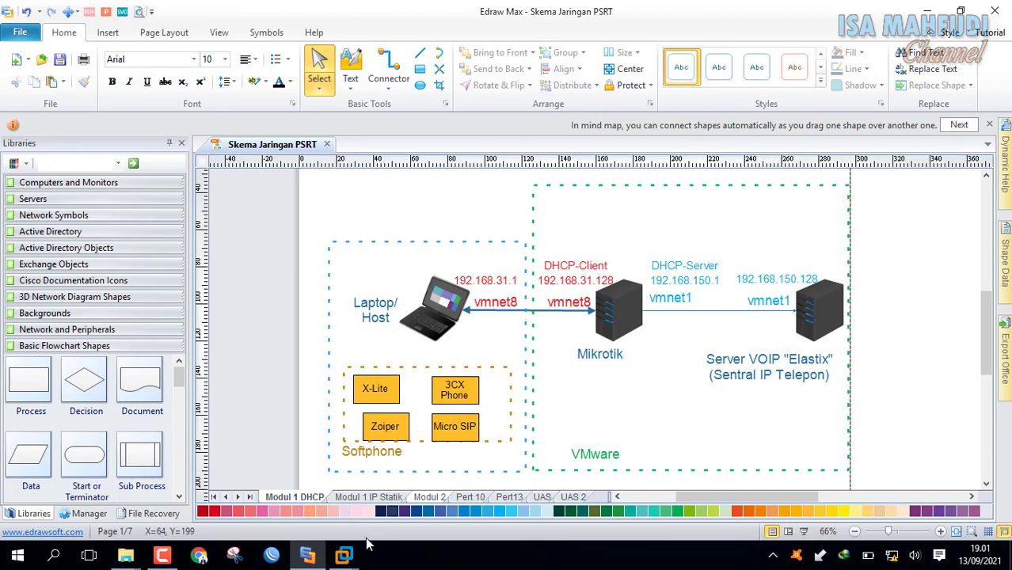
{"action": "mouse_move", "coordinate": [344, 556]}
{"action": "left_click", "coordinate": [344, 466]}
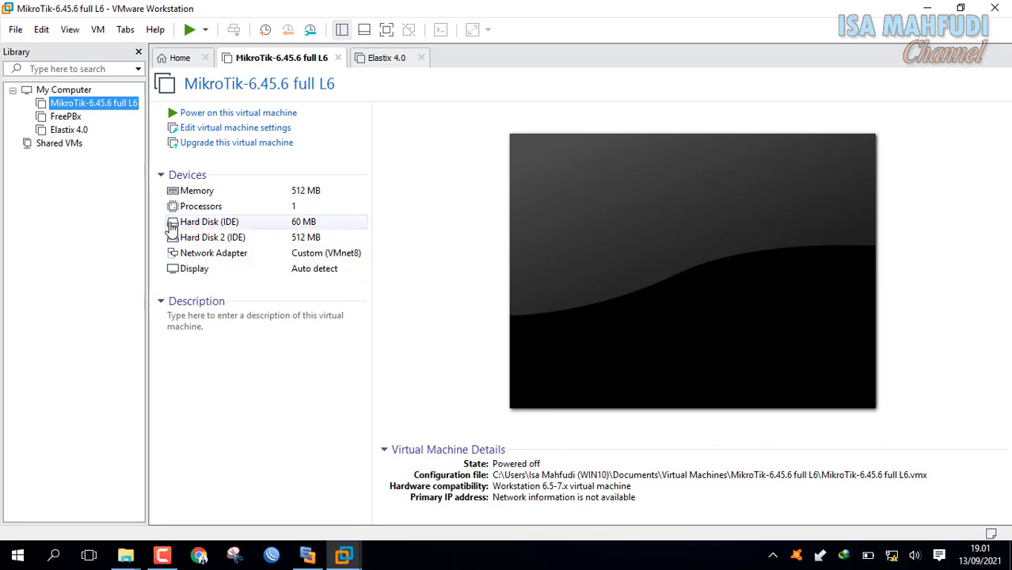
{"action": "right_click", "coordinate": [111, 104]}
Add a second network adapter in the MikroTik VM's hardware settings.
{"action": "left_click", "coordinate": [189, 370]}
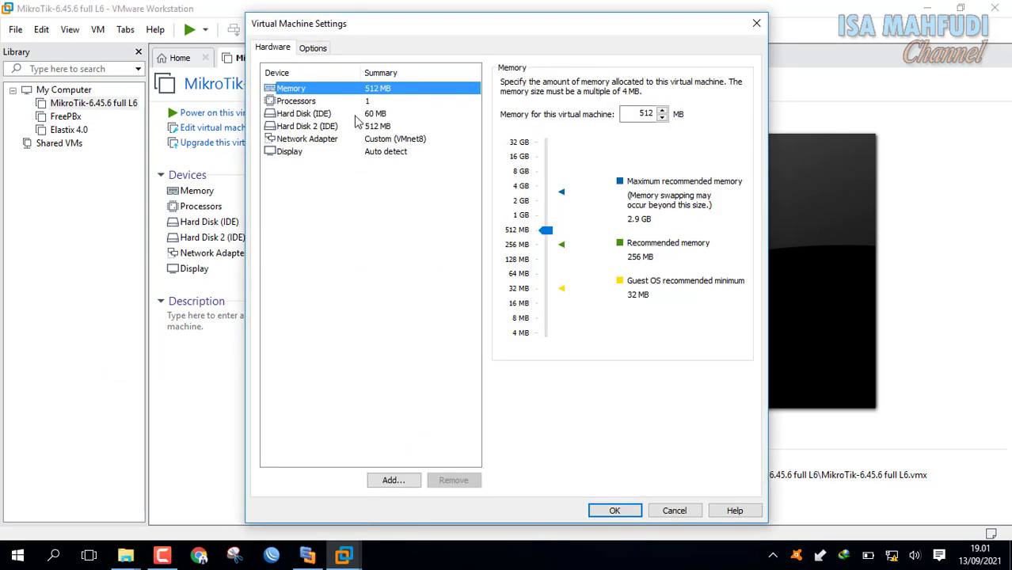
{"action": "left_click", "coordinate": [381, 139]}
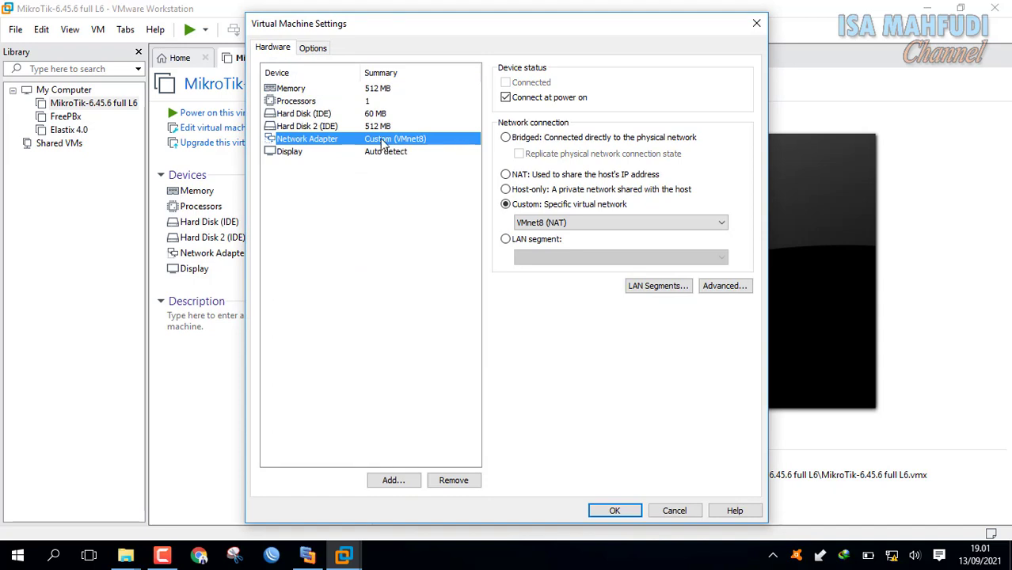
{"action": "left_click", "coordinate": [403, 483]}
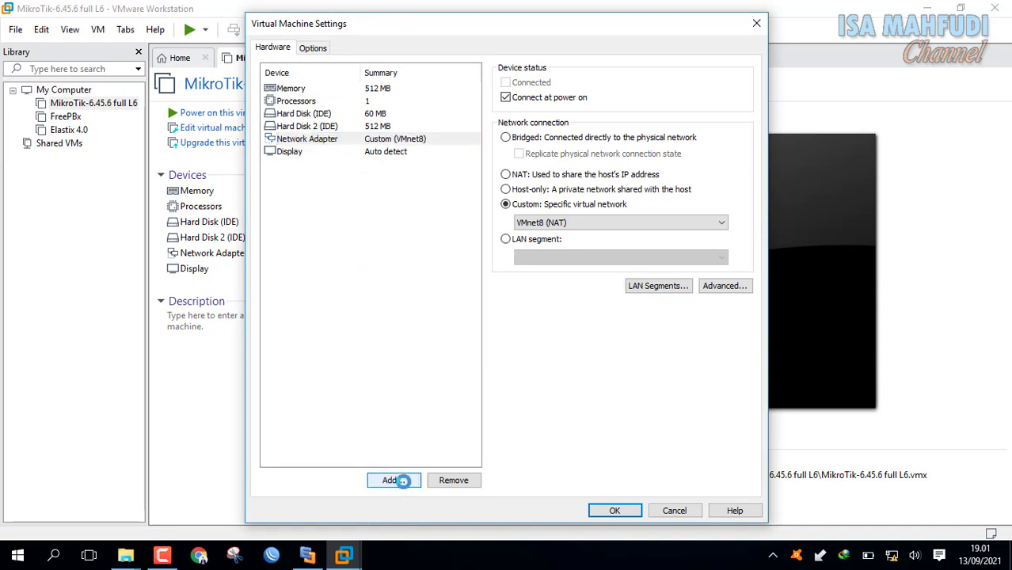
{"action": "left_click", "coordinate": [408, 245]}
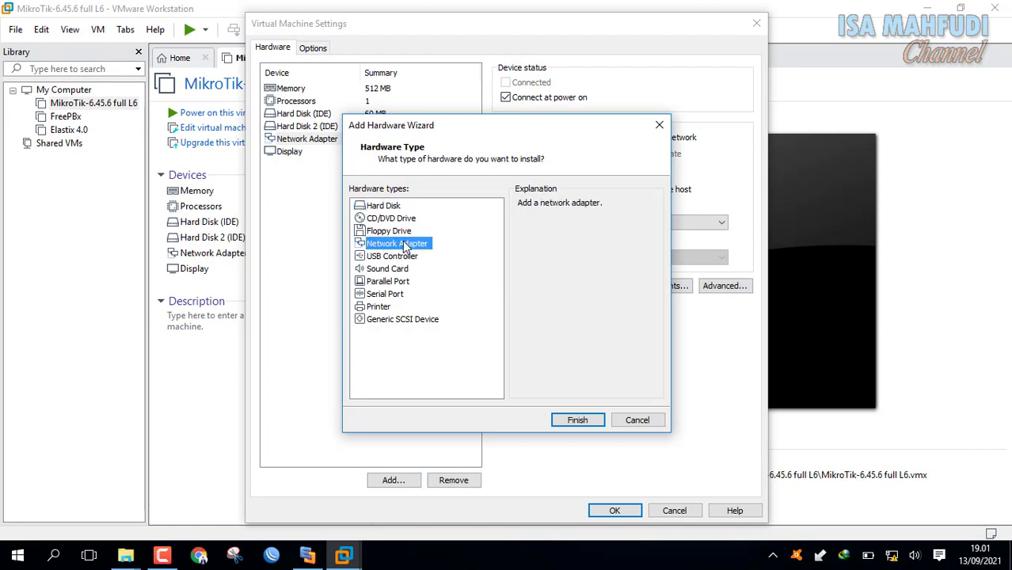
{"action": "left_click", "coordinate": [588, 420]}
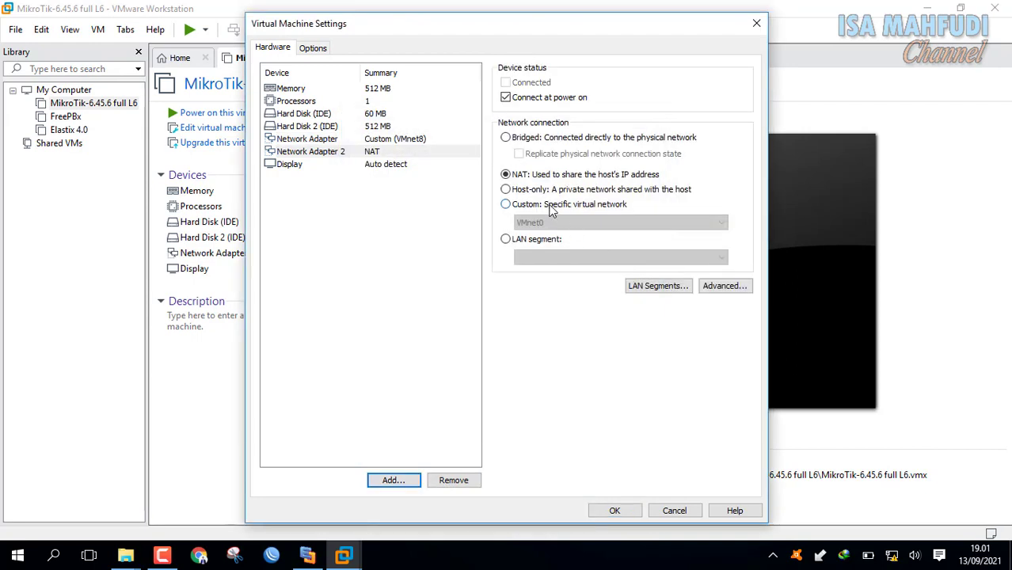
Connect the new adapter to Custom VMnet1 (Host-only), confirm the first stays on VMnet8, and save.
{"action": "left_click", "coordinate": [552, 206]}
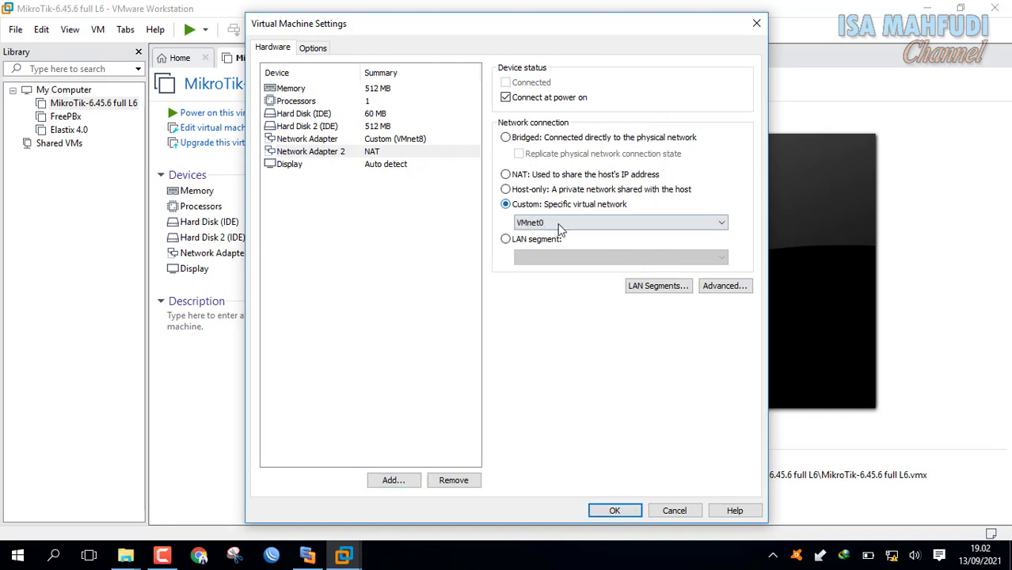
{"action": "left_click", "coordinate": [558, 224]}
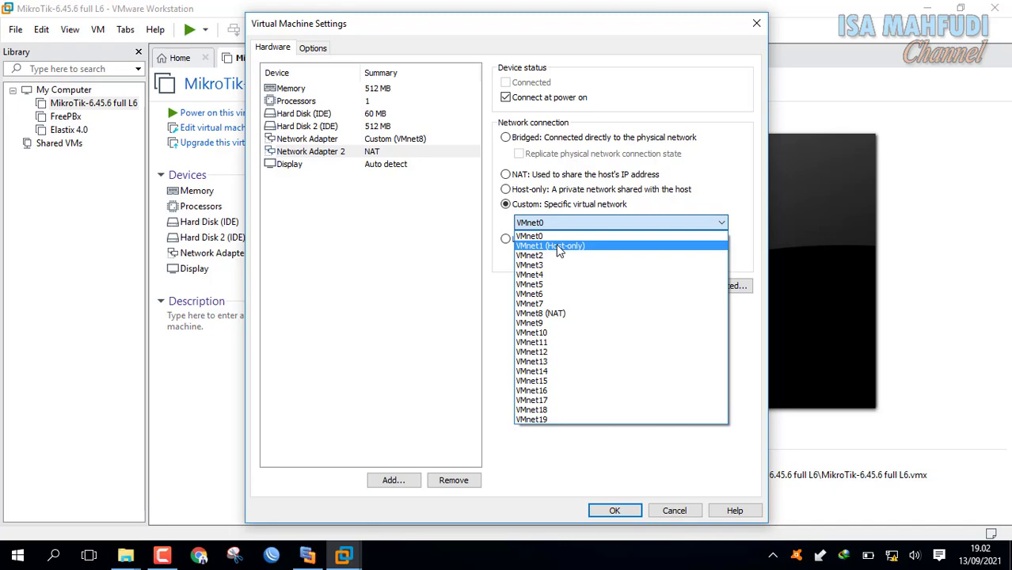
{"action": "left_click", "coordinate": [559, 248]}
{"action": "left_click", "coordinate": [307, 555]}
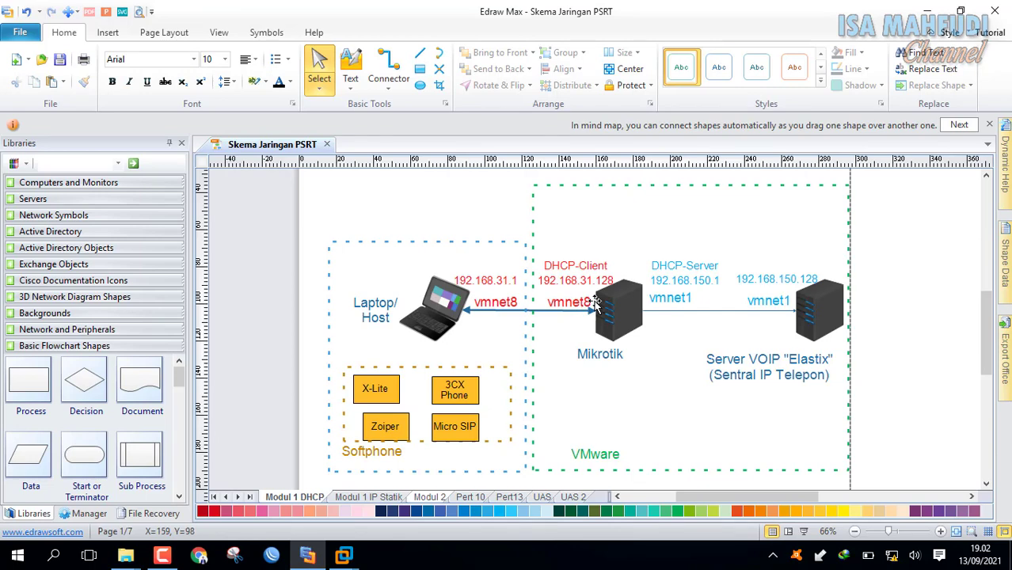
{"action": "mouse_move", "coordinate": [344, 555]}
{"action": "left_click", "coordinate": [373, 477]}
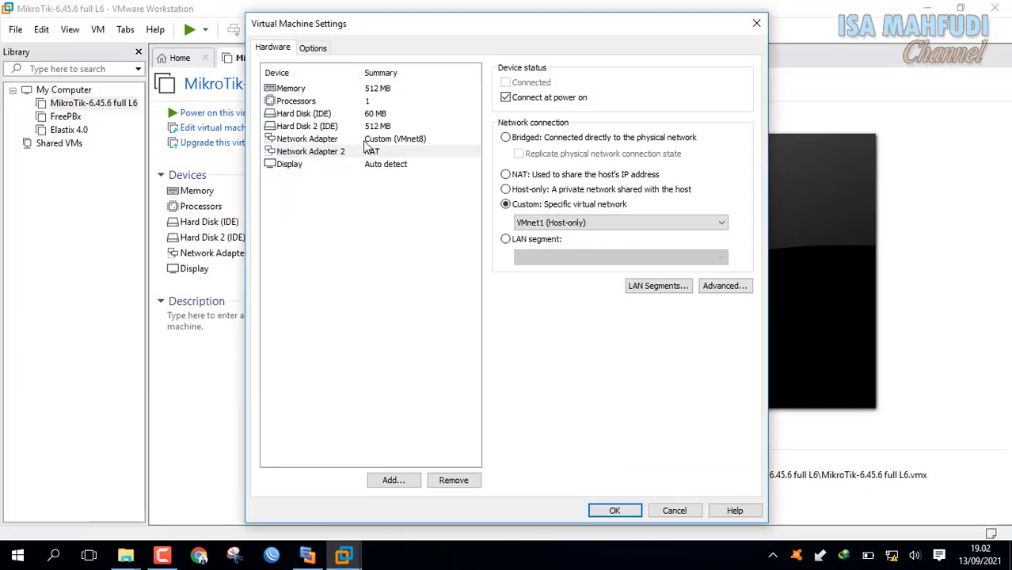
{"action": "left_click", "coordinate": [372, 141]}
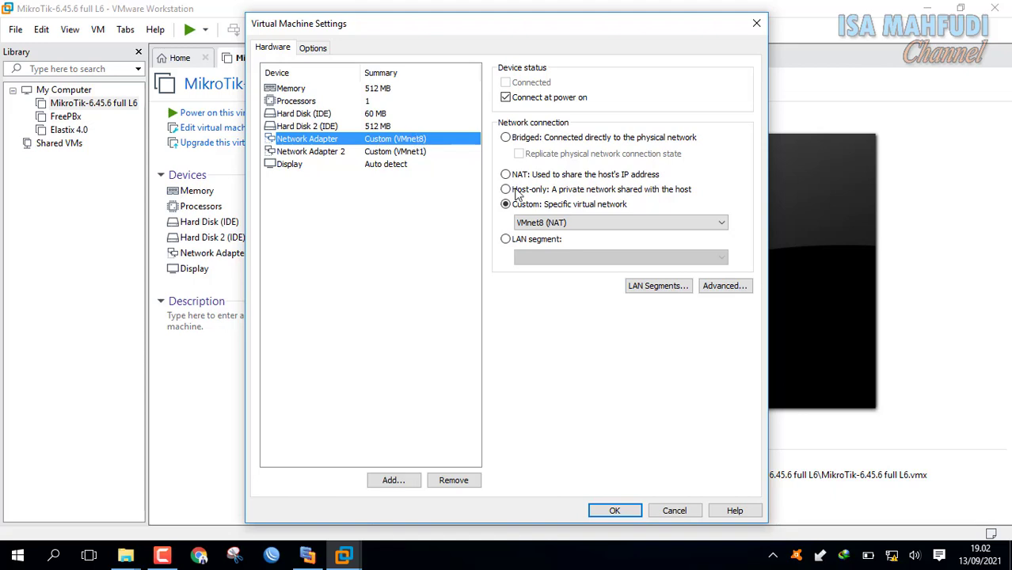
{"action": "left_click", "coordinate": [616, 511]}
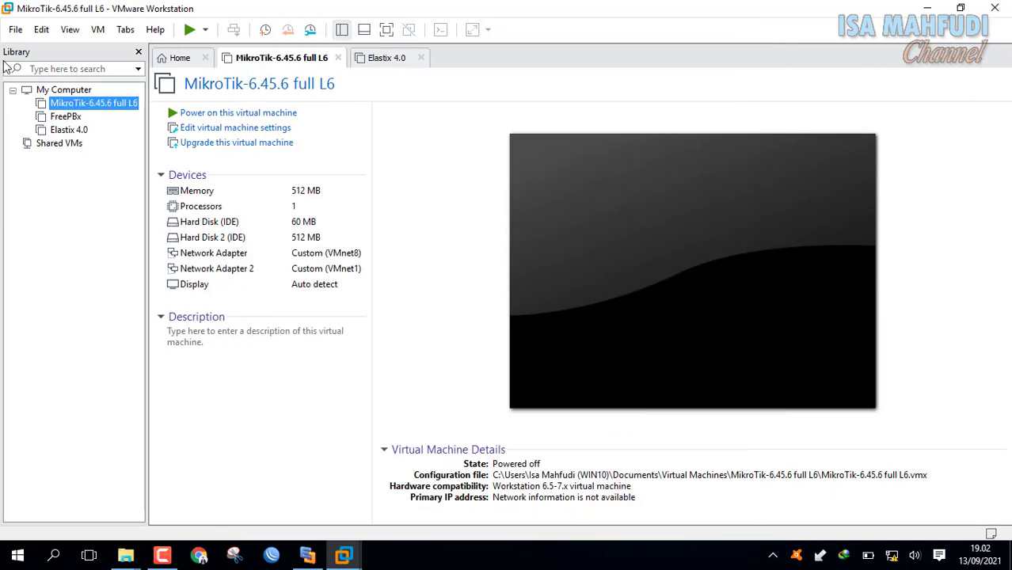
Switch the Elastix 4.0 adapter from NAT to Custom VMnet1 (Host-only), save, and return to MikroTik.
{"action": "left_click", "coordinate": [70, 131]}
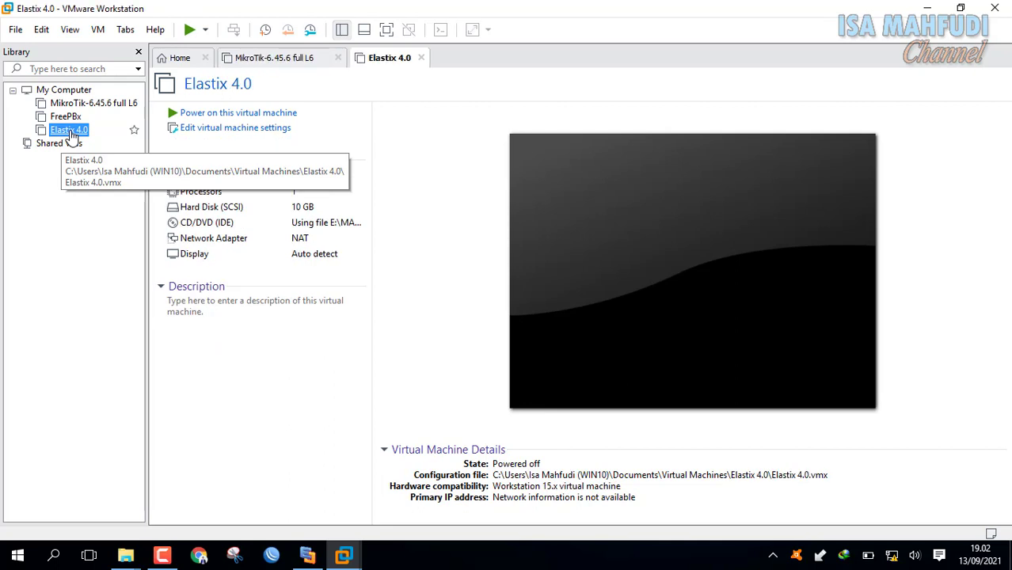
{"action": "left_click", "coordinate": [300, 243]}
{"action": "left_click", "coordinate": [300, 243]}
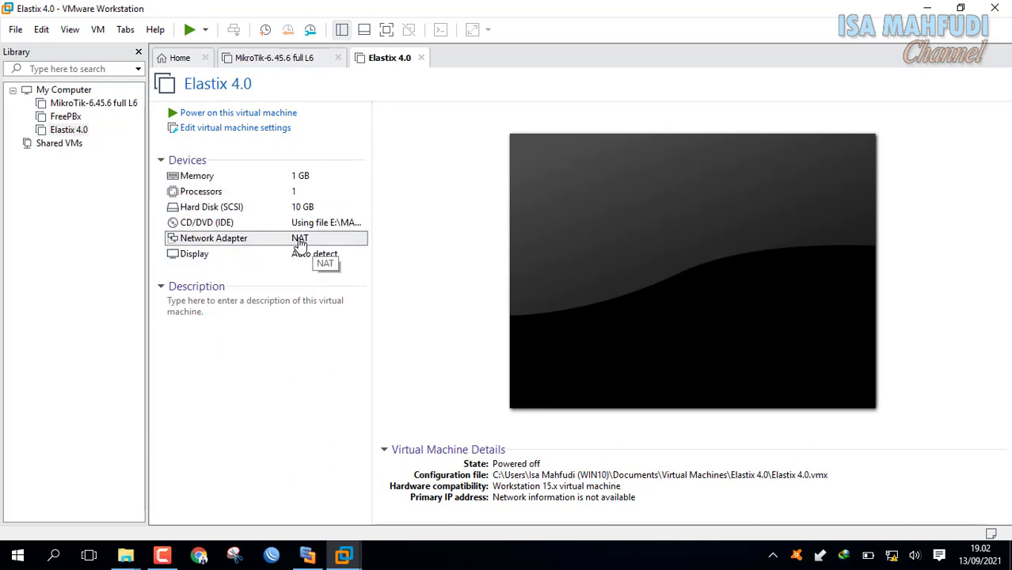
{"action": "double_click", "coordinate": [308, 241]}
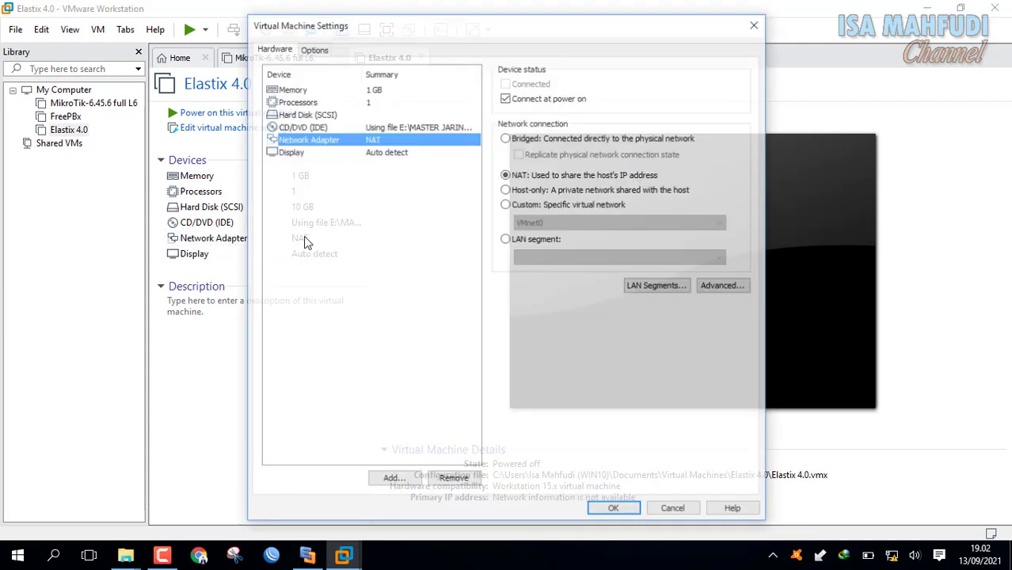
{"action": "left_click", "coordinate": [505, 204]}
{"action": "left_click", "coordinate": [541, 223]}
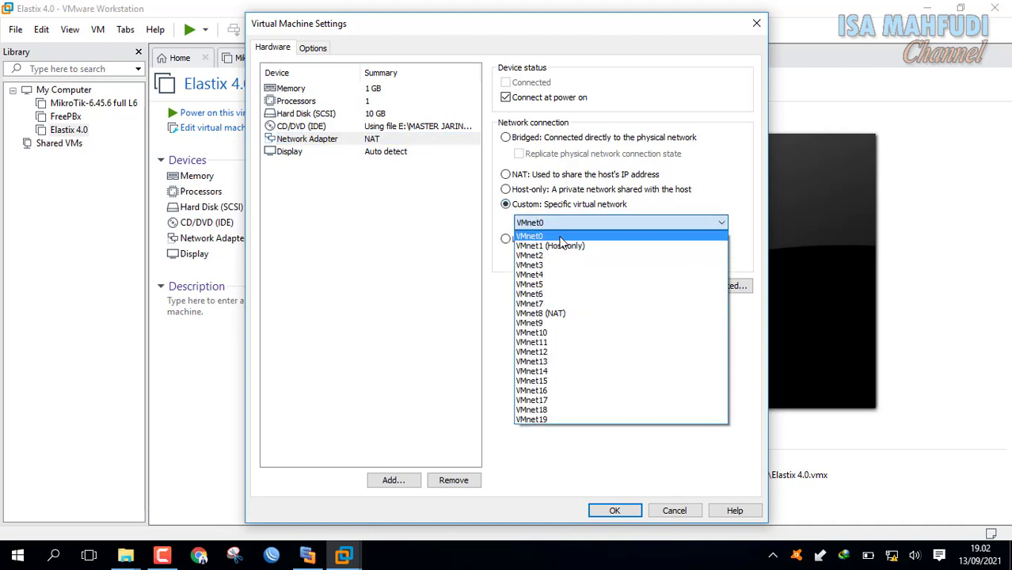
{"action": "left_click", "coordinate": [555, 236]}
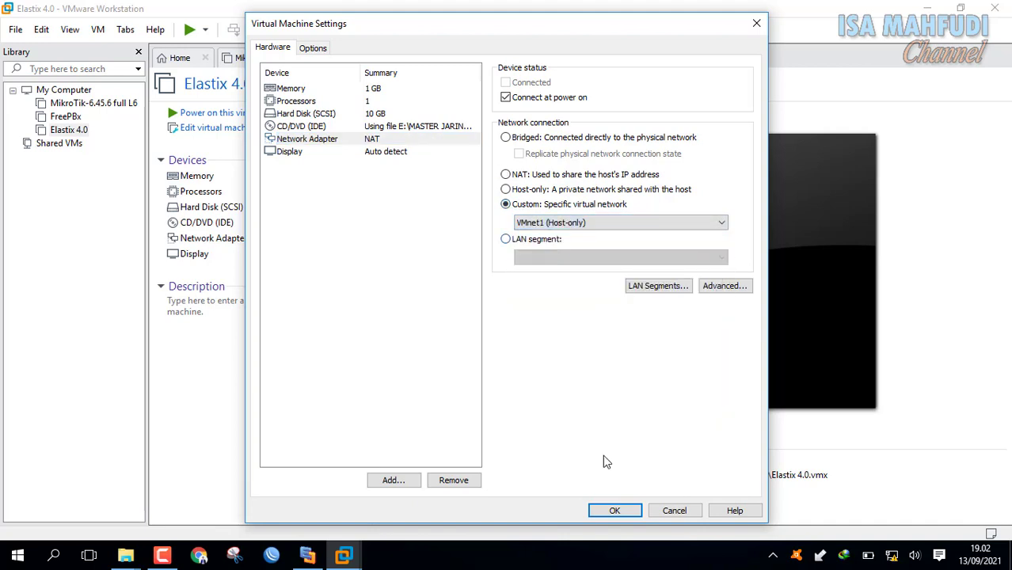
{"action": "left_click", "coordinate": [615, 511]}
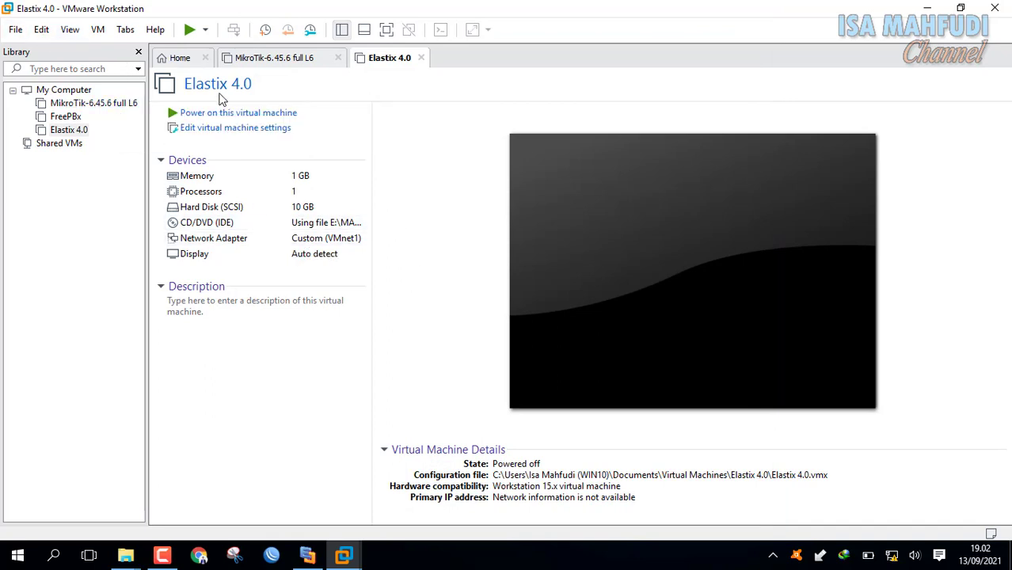
{"action": "left_click", "coordinate": [278, 61]}
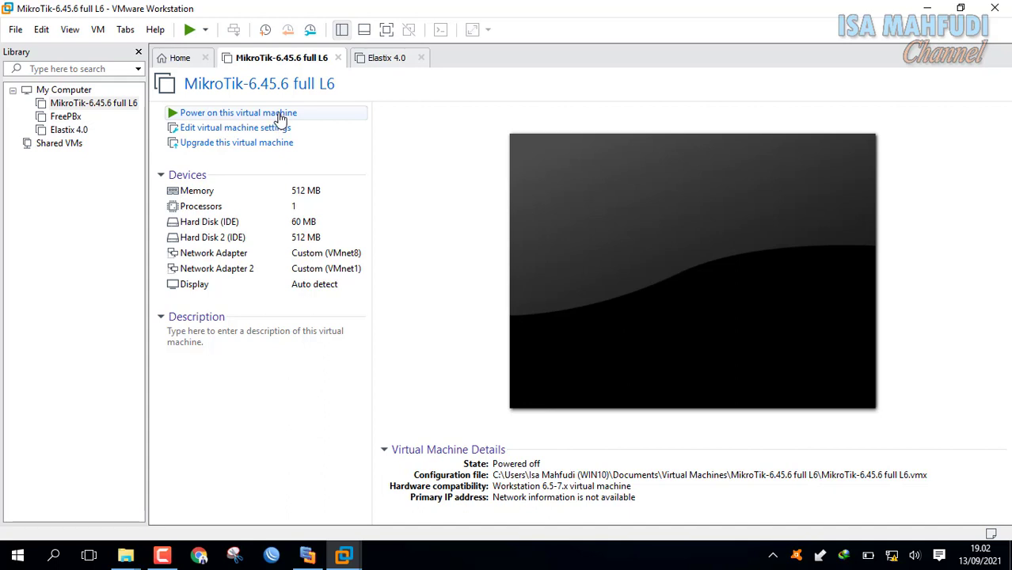
Power on the MikroTik VM, log in as admin, and list its IP addresses with 'ip address print'.
{"action": "left_click", "coordinate": [279, 115]}
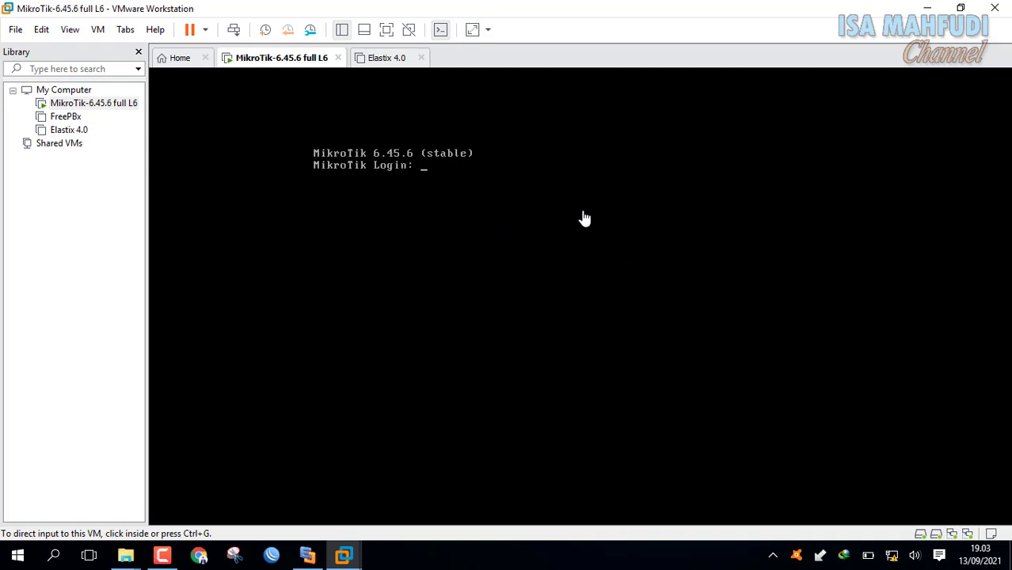
{"action": "left_click", "coordinate": [465, 188]}
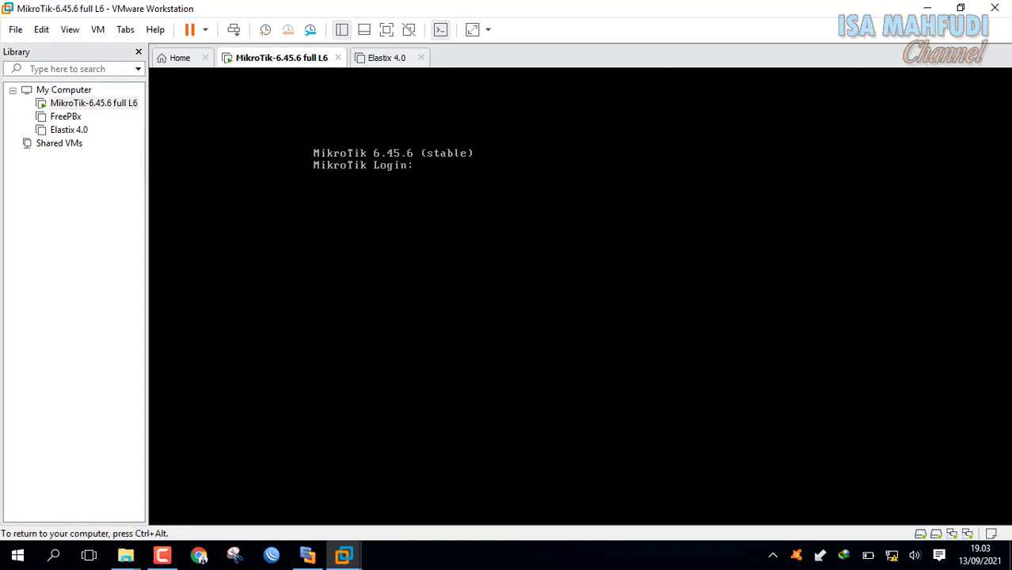
{"action": "type", "text": "admin"}
{"action": "key", "text": "Return"}
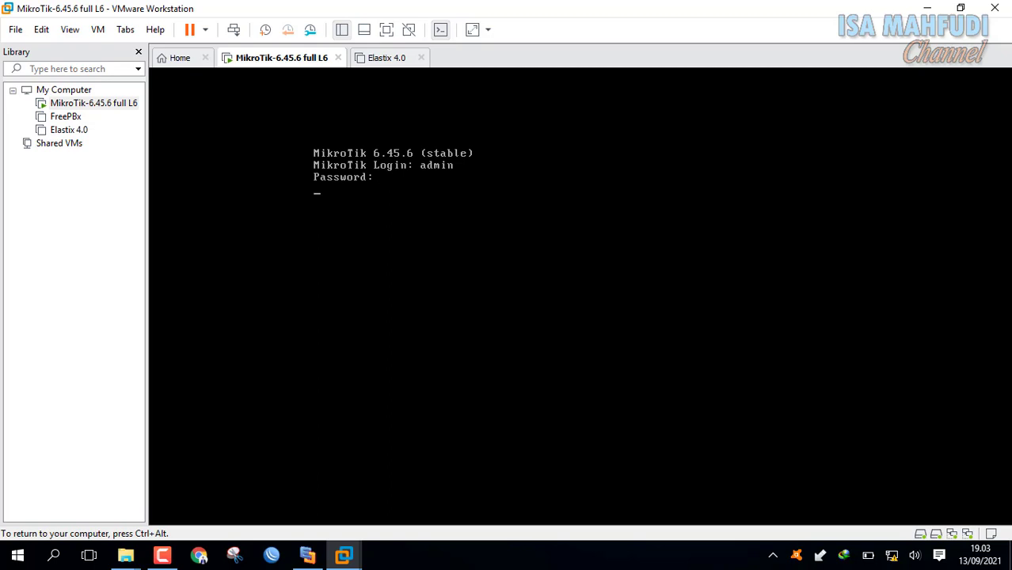
{"action": "key", "text": "Return"}
{"action": "type", "text": "ip address"}
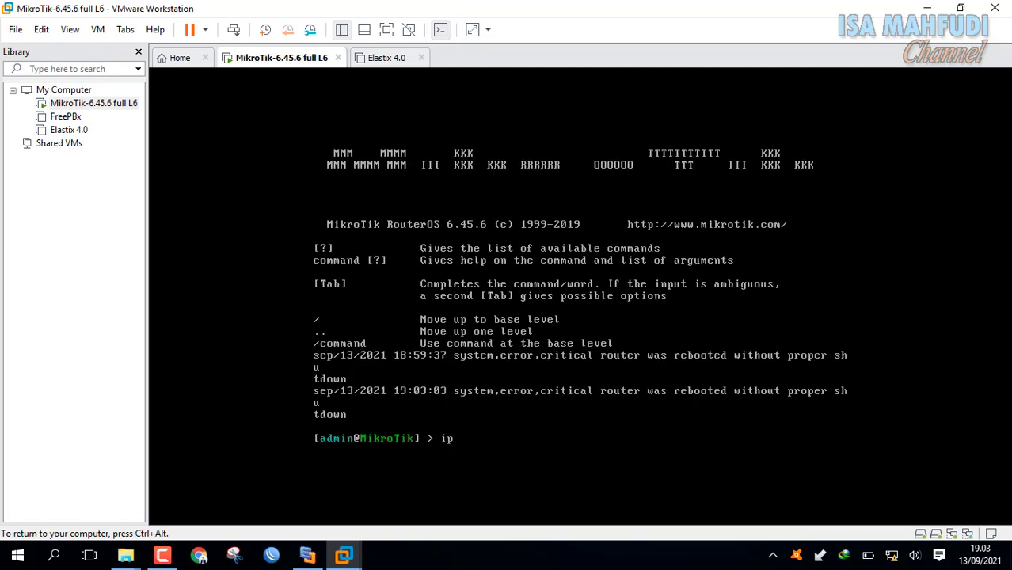
{"action": "type", "text": " print"}
{"action": "key", "text": "Return"}
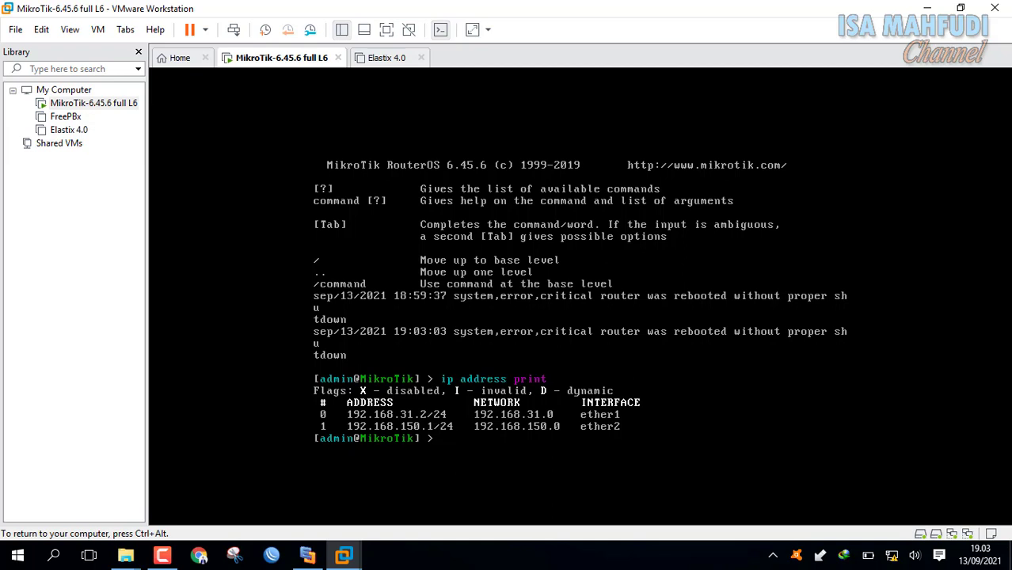
Enter the 'system reset-configuration' command using Tab completion.
{"action": "type", "text": "sys"}
{"action": "key", "text": "Tab"}
{"action": "type", "text": "rese"}
{"action": "key", "text": "Tab"}
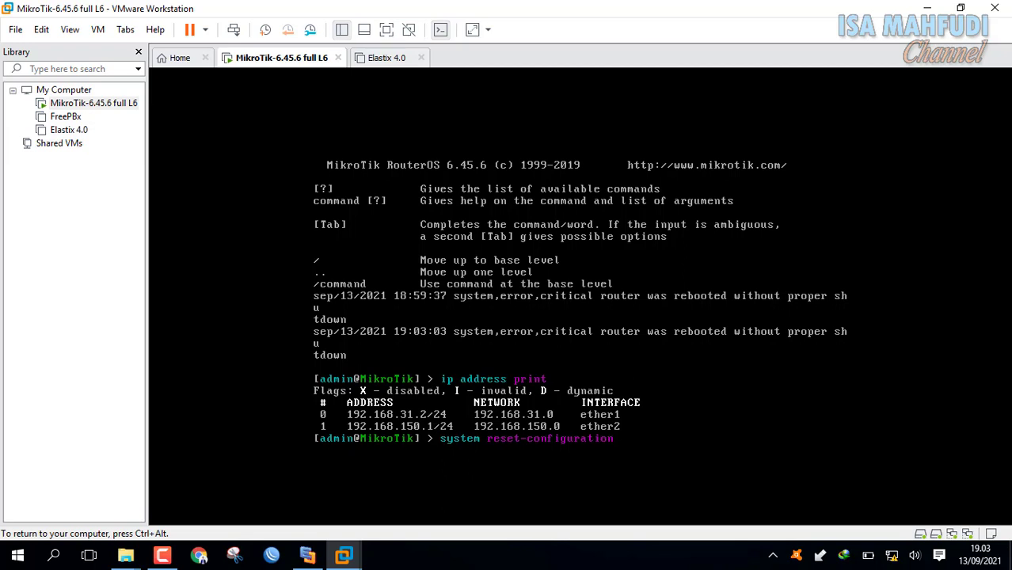
Run the reset with skip-backup=yes no-defaults=yes and confirm it with y.
{"action": "type", "text": "sk"}
{"action": "key", "text": "Tab"}
{"action": "type", "text": "yes"}
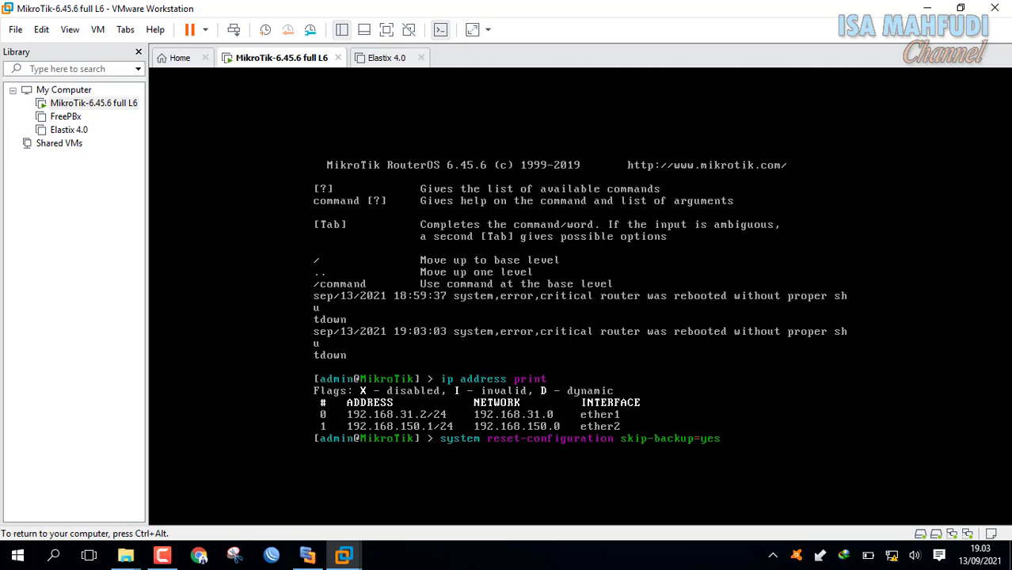
{"action": "type", "text": " no"}
{"action": "key", "text": "Tab"}
{"action": "type", "text": "yes"}
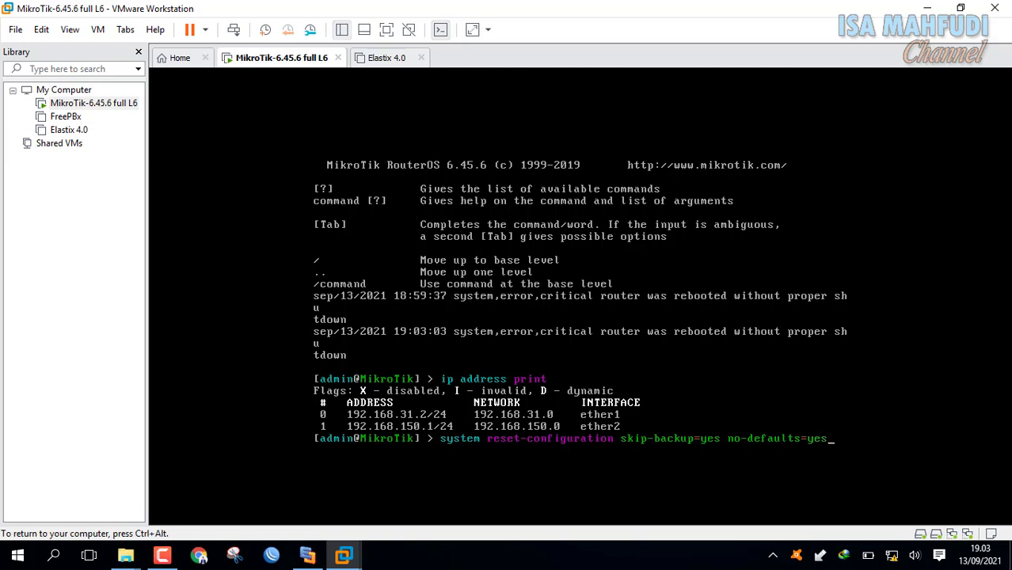
{"action": "key", "text": "Return"}
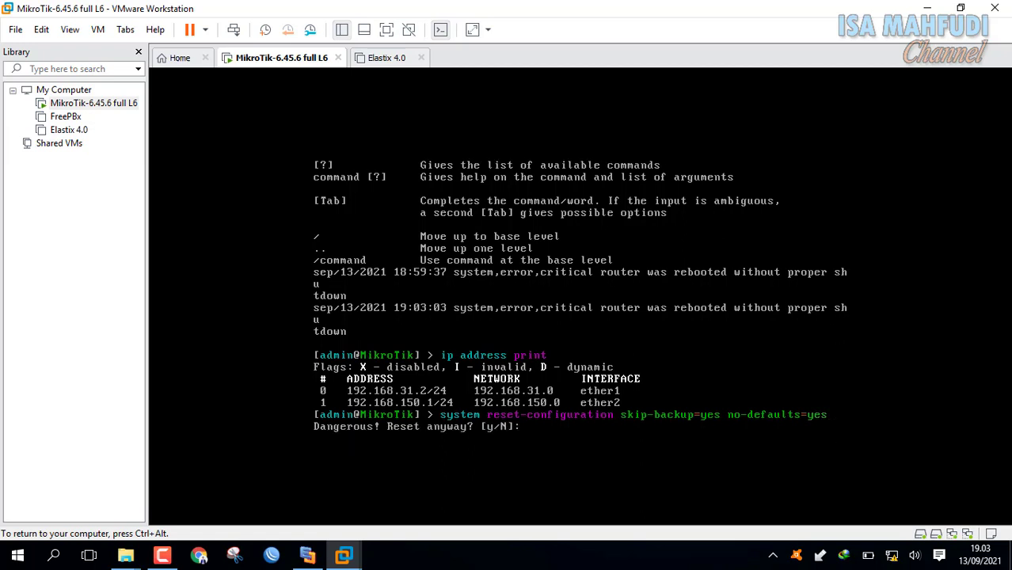
{"action": "type", "text": "y"}
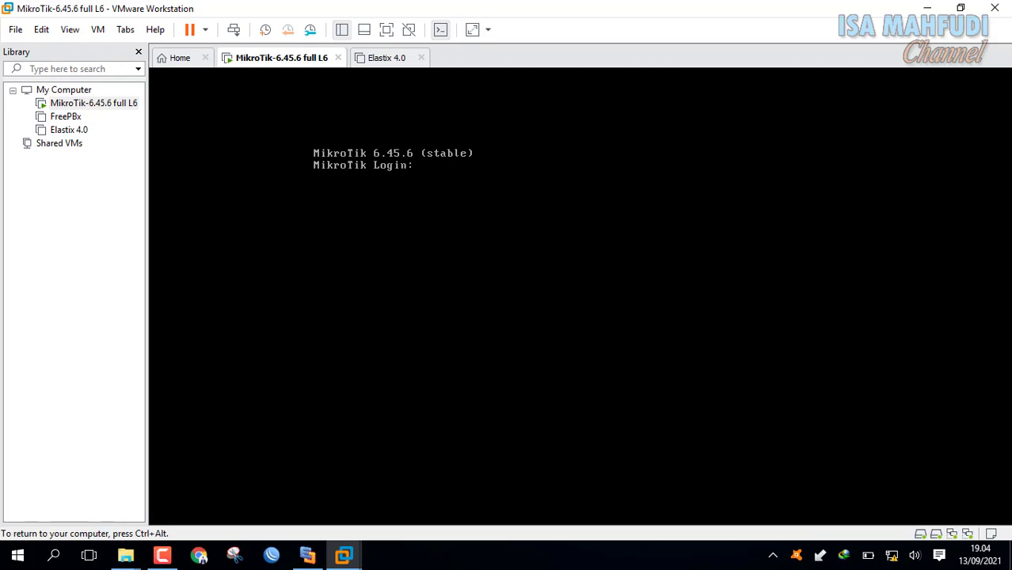
Log back in as admin with an empty password, print the empty IP address list, and release the VM.
{"action": "type", "text": "admin"}
{"action": "key", "text": "Return"}
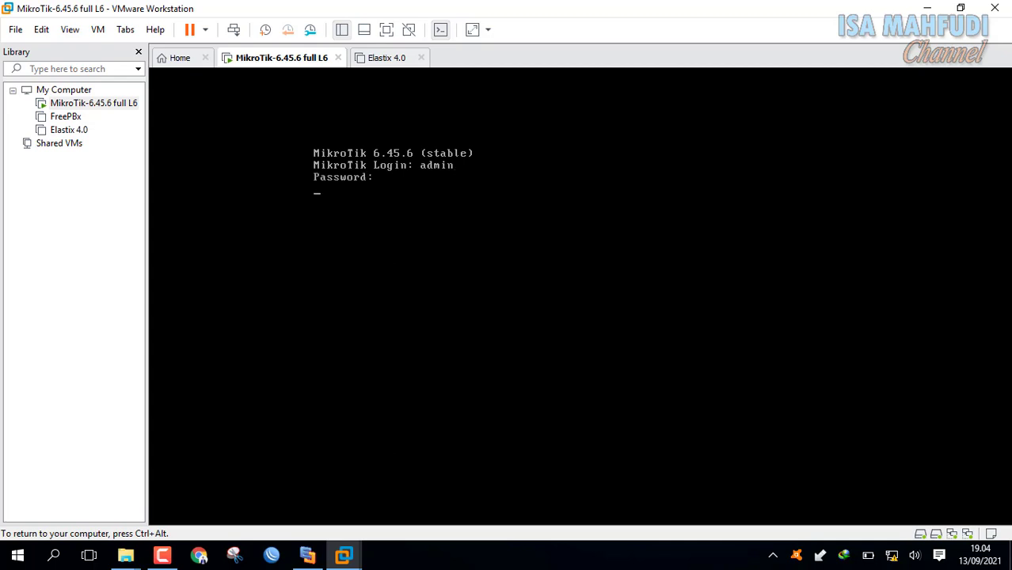
{"action": "key", "text": "Return"}
{"action": "type", "text": "ip"}
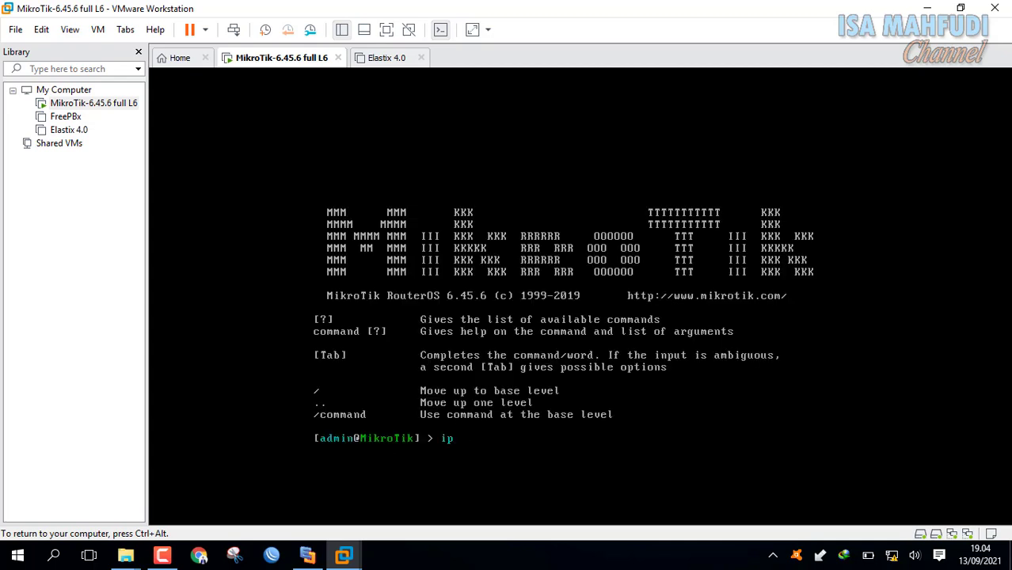
{"action": "type", "text": " address pr"}
{"action": "key", "text": "Tab"}
{"action": "key", "text": "Return"}
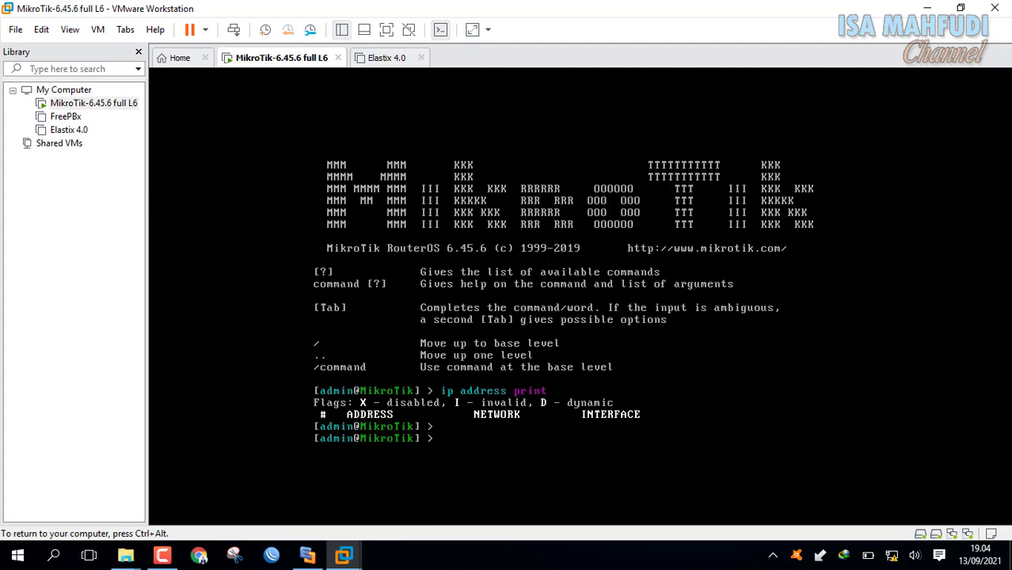
{"action": "key", "text": "ctrl+alt"}
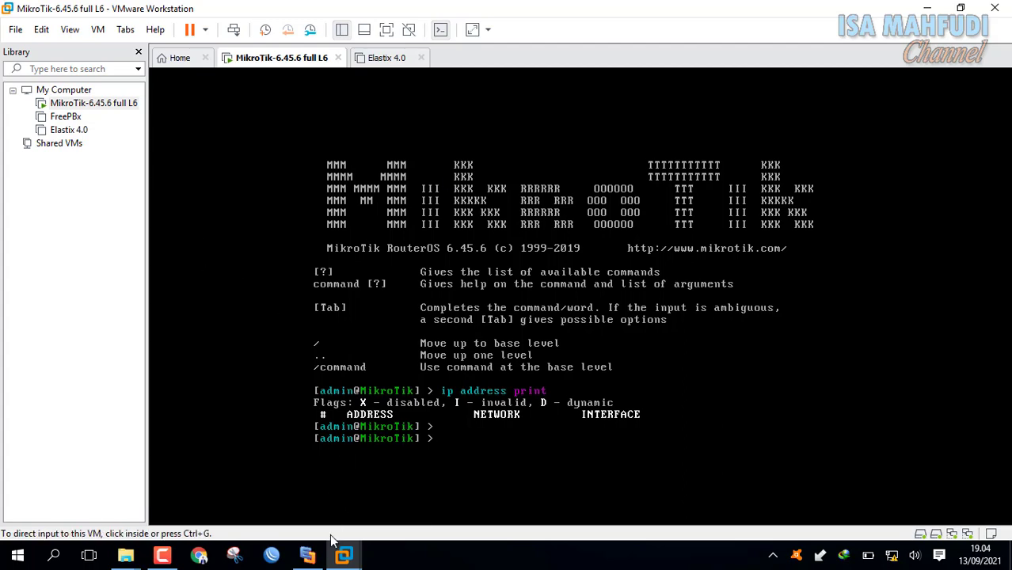
Show the Skema Jaringan PSRT diagram in Edraw Max and open the Windows Run dialog.
{"action": "left_click", "coordinate": [307, 554]}
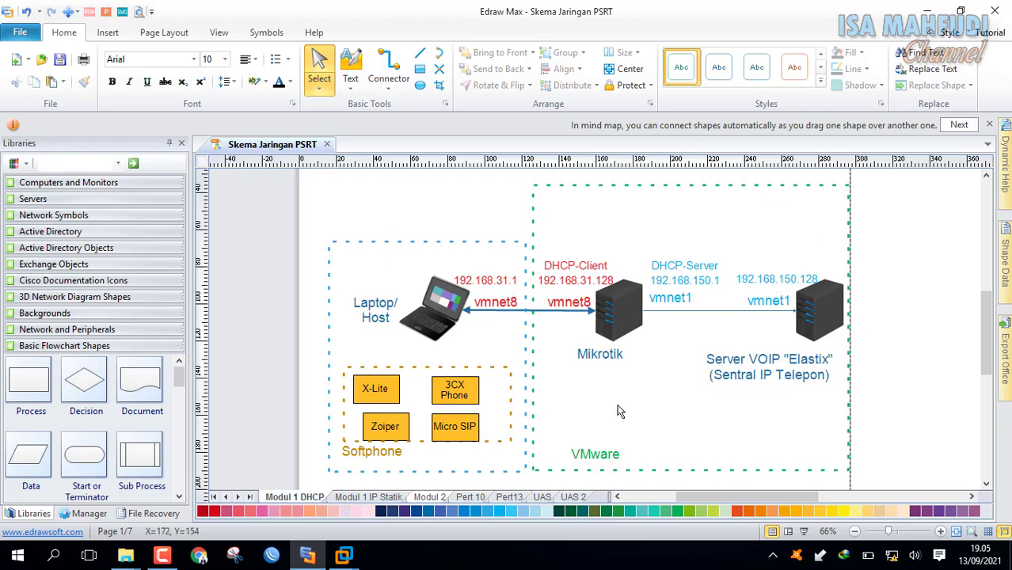
{"action": "key", "text": "super+r"}
Run ipconfig in cmd to read VMnet1 (192.168.88.1) and VMnet8 (192.168.31.1, gateway 192.168.31.2).
{"action": "type", "text": "cmd"}
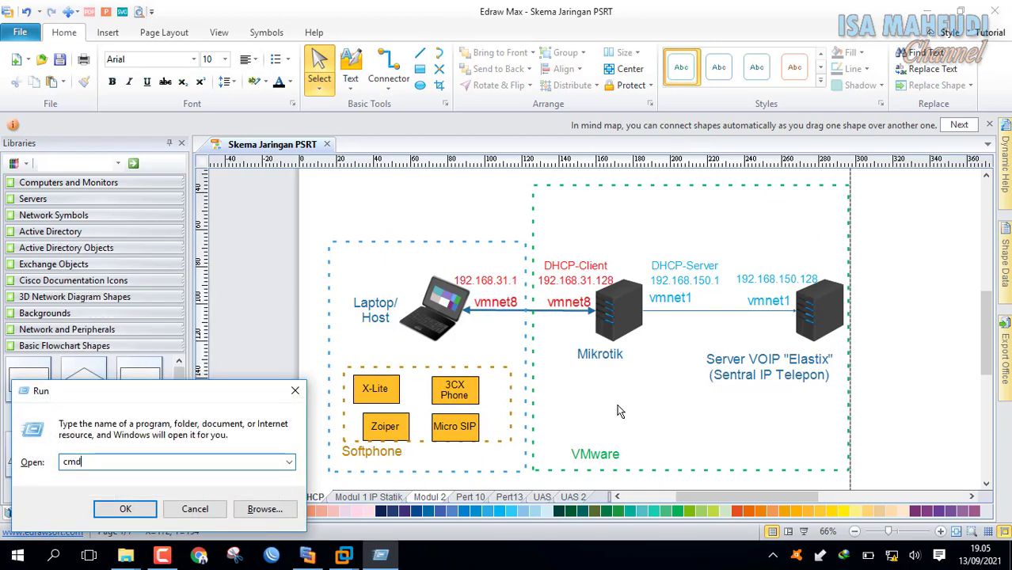
{"action": "key", "text": "Return"}
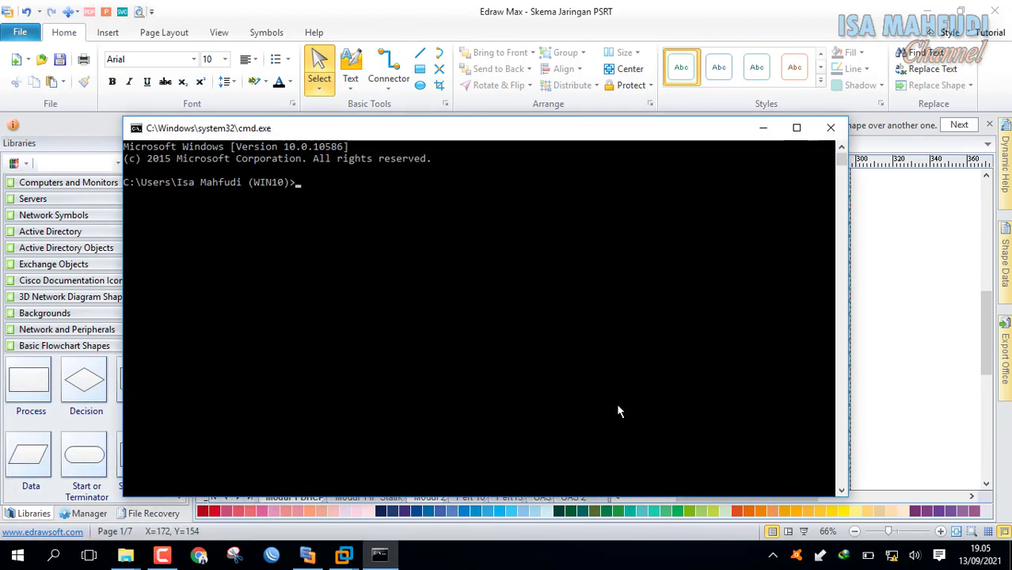
{"action": "type", "text": "ipconfig"}
{"action": "key", "text": "Return"}
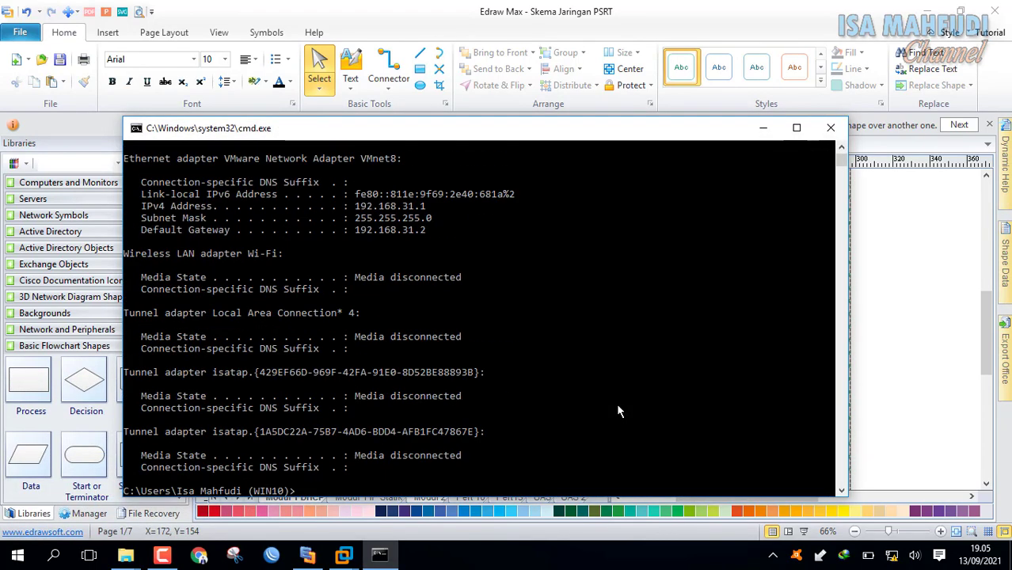
{"action": "scroll", "coordinate": [622, 301], "scroll_direction": "up", "scroll_amount": 2}
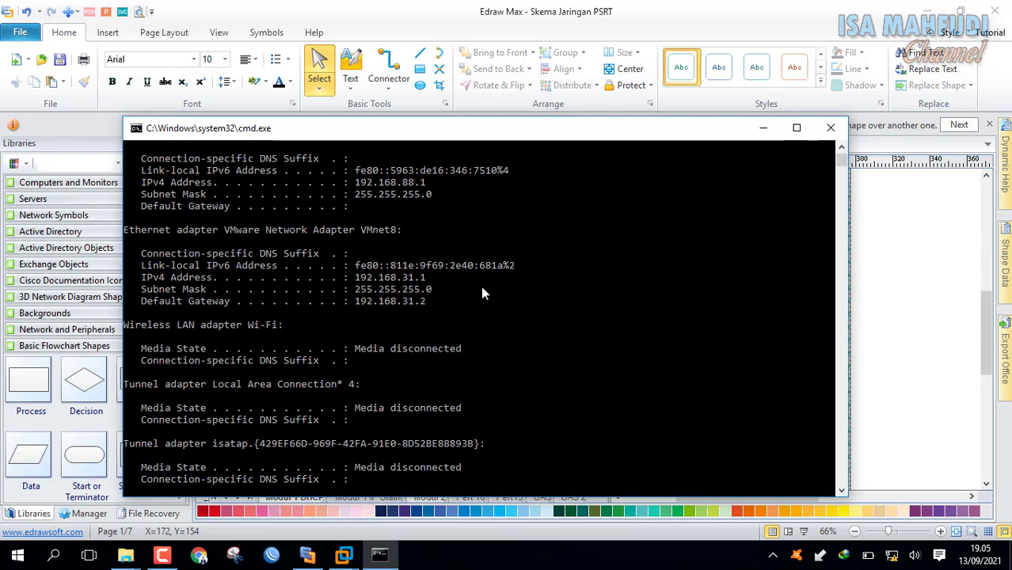
{"action": "scroll", "coordinate": [423, 297], "scroll_direction": "up", "scroll_amount": 1}
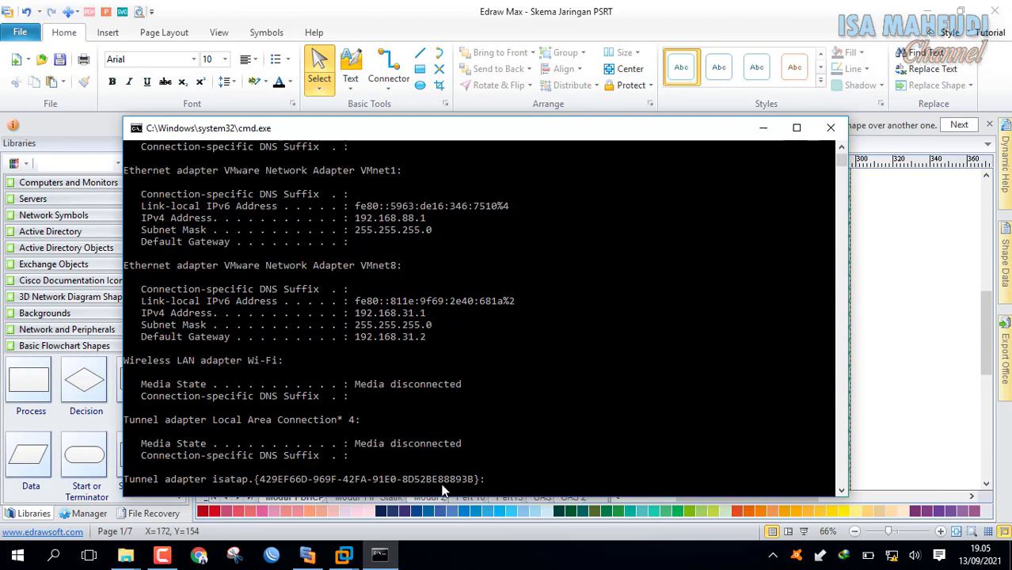
{"action": "left_click", "coordinate": [460, 567]}
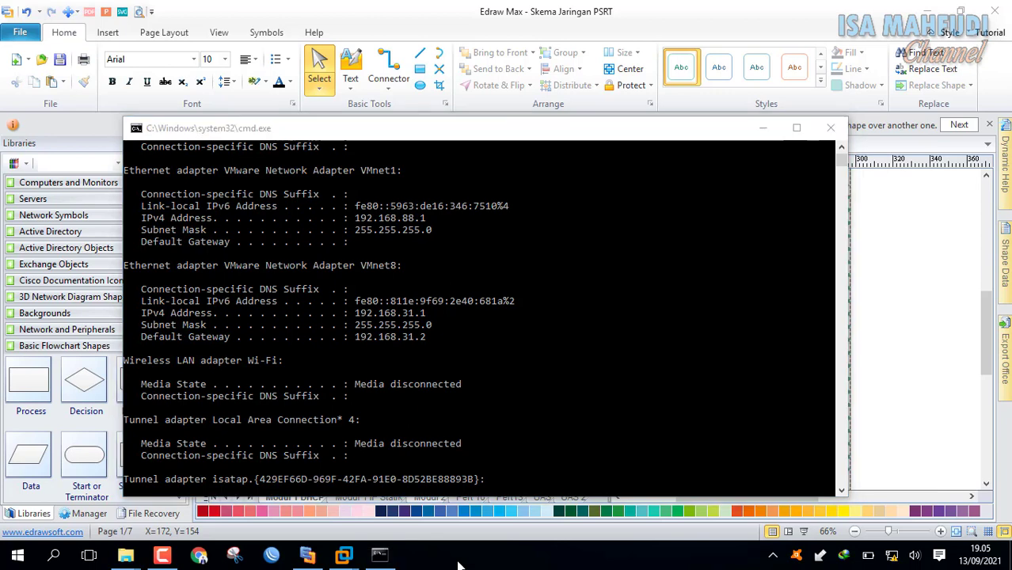
{"action": "scroll", "coordinate": [392, 239], "scroll_direction": "up", "scroll_amount": 1}
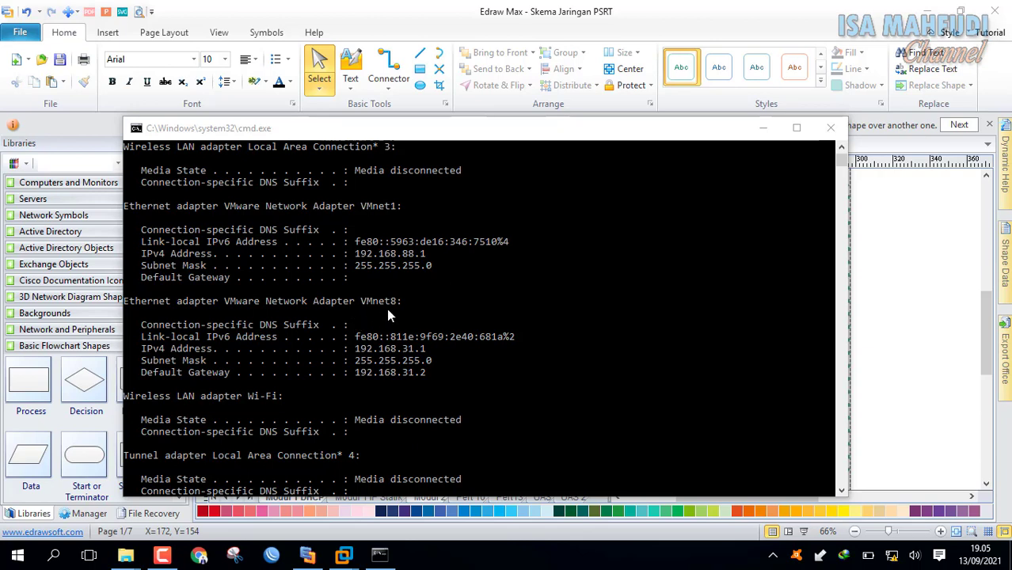
Open Control Panel's Network Connections showing the Ethernet, Wi-Fi, VMnet1 and VMnet8 adapters.
{"action": "key", "text": "super"}
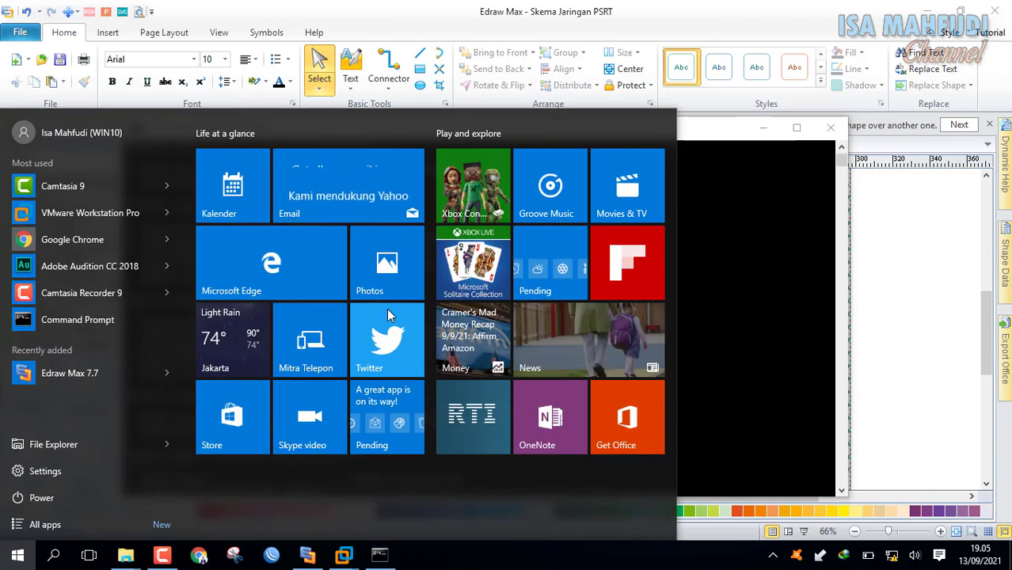
{"action": "key", "text": "super"}
{"action": "key", "text": "super"}
{"action": "type", "text": "control"}
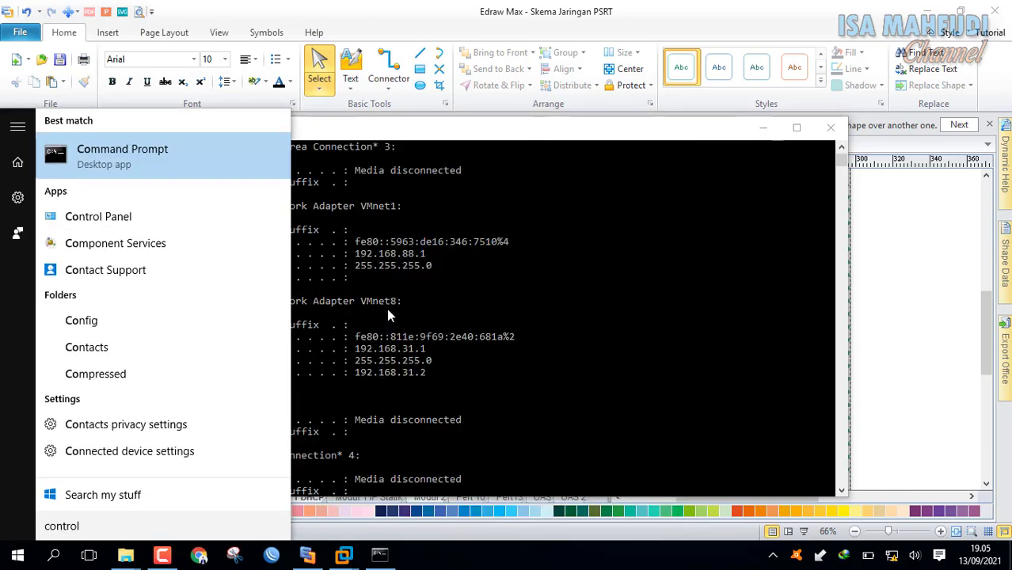
{"action": "key", "text": "Return"}
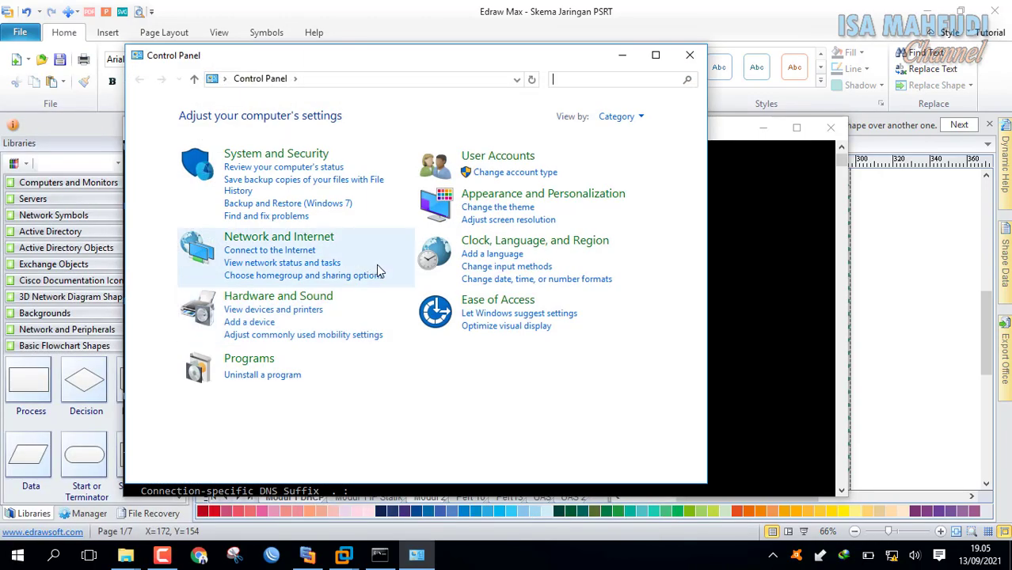
{"action": "left_click", "coordinate": [335, 264]}
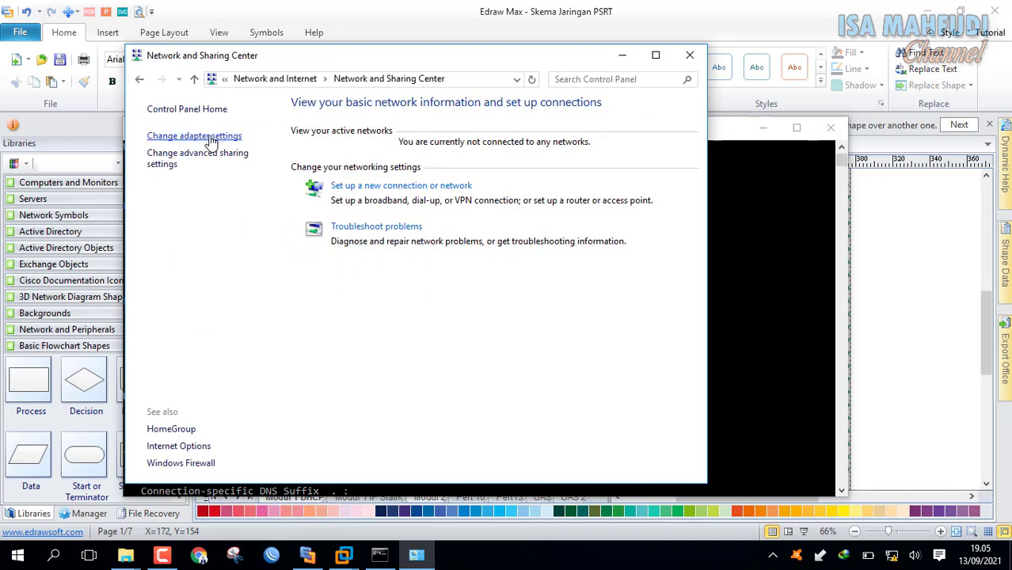
{"action": "left_click", "coordinate": [209, 137]}
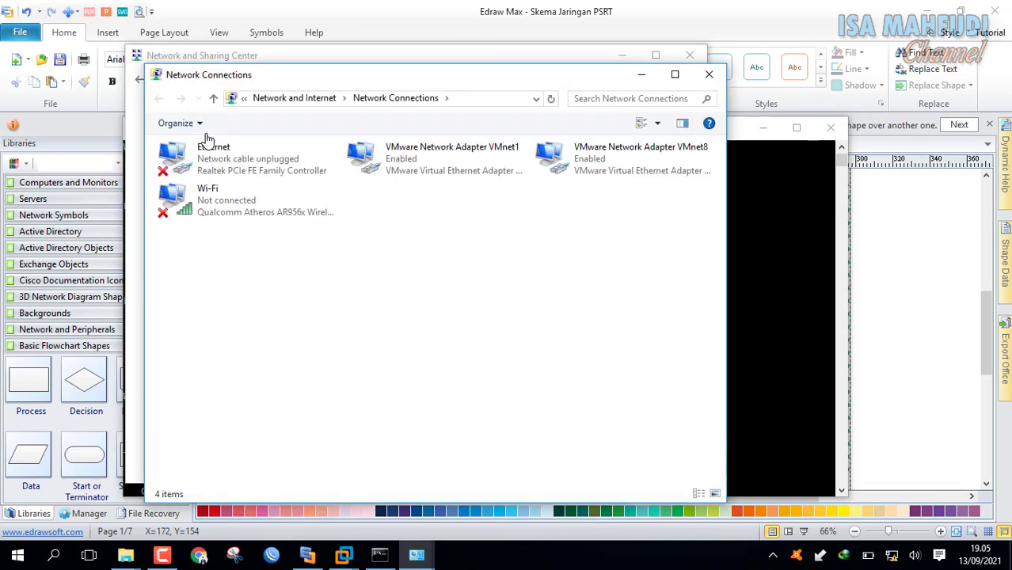
{"action": "left_click_drag", "start_coordinate": [691, 298], "coordinate": [523, 177]}
{"action": "left_click_drag", "start_coordinate": [595, 86], "coordinate": [577, 74]}
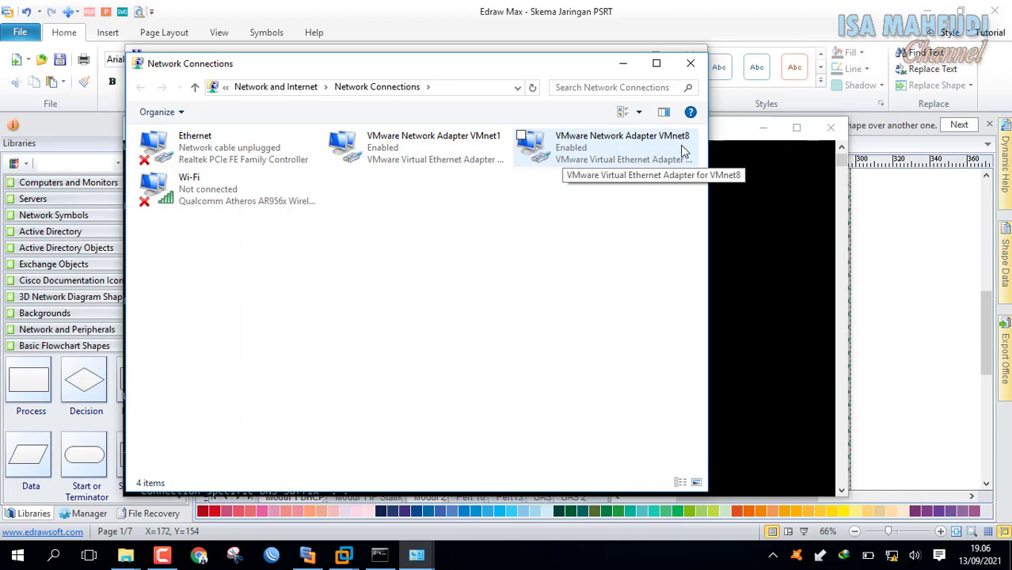
Confirm VMnet1's IPv4 obtains its address automatically and close its properties.
{"action": "right_click", "coordinate": [465, 149]}
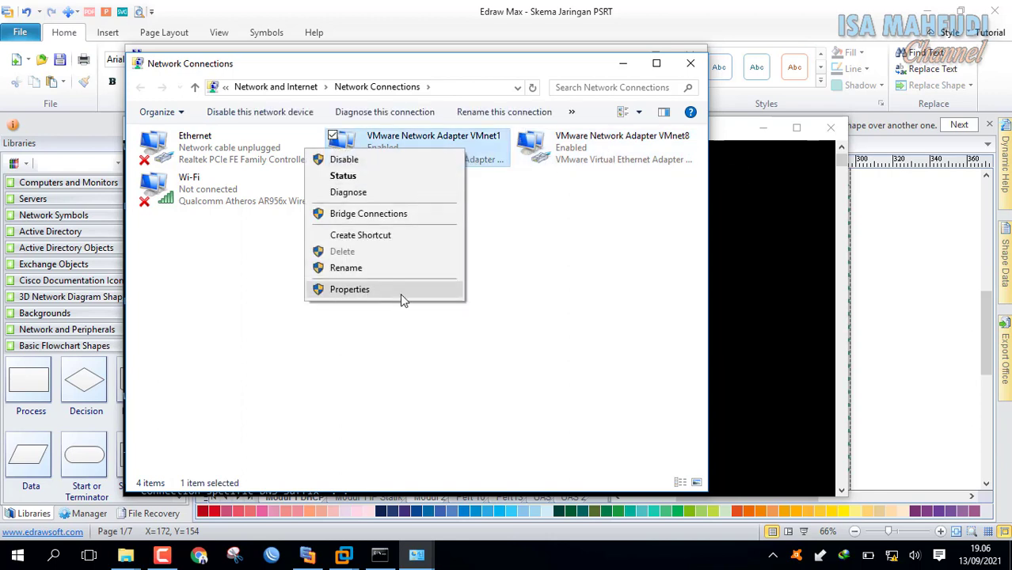
{"action": "left_click", "coordinate": [401, 292]}
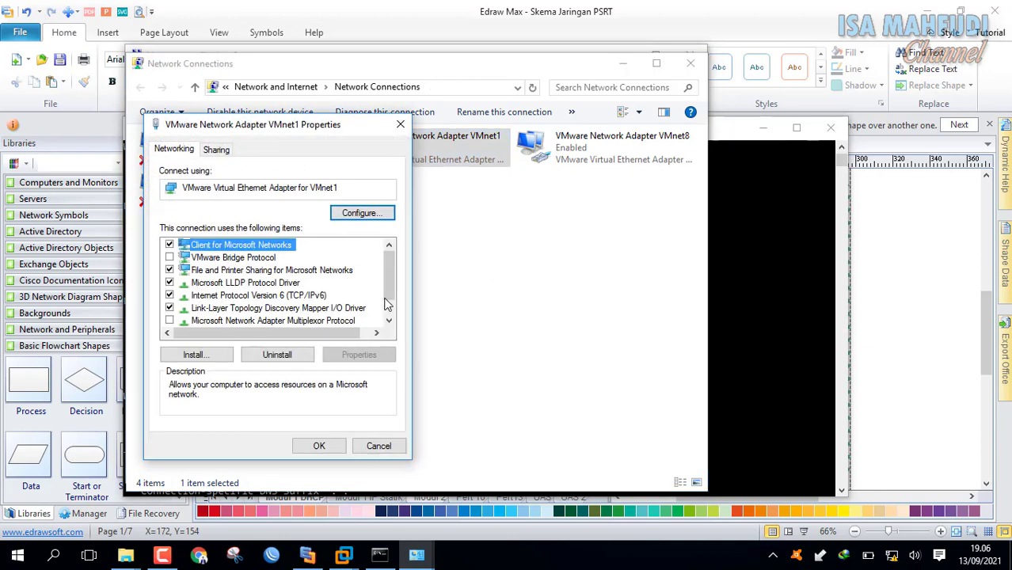
{"action": "scroll", "coordinate": [393, 317], "scroll_direction": "down", "scroll_amount": 1}
{"action": "left_click", "coordinate": [333, 309]}
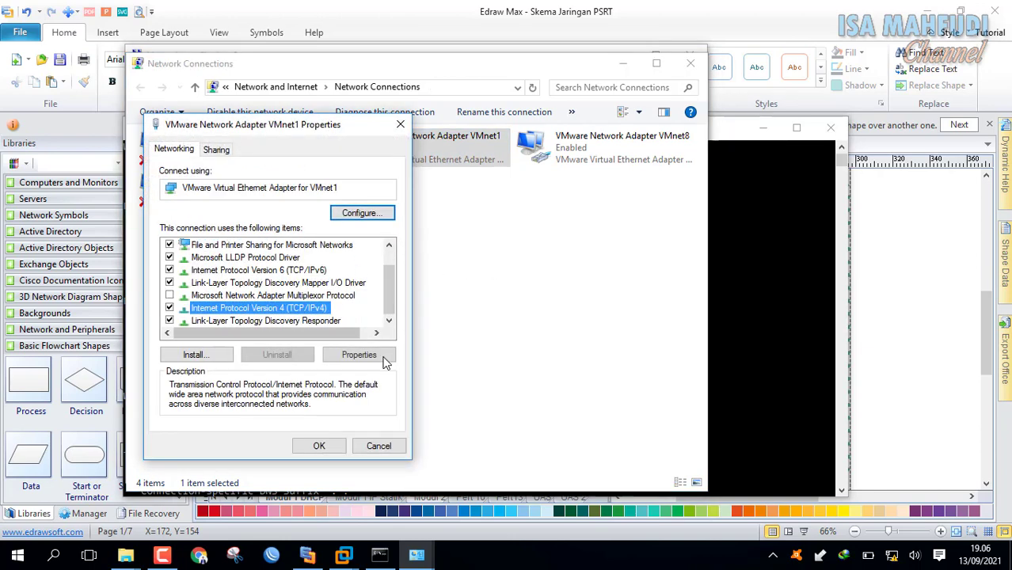
{"action": "left_click", "coordinate": [380, 350]}
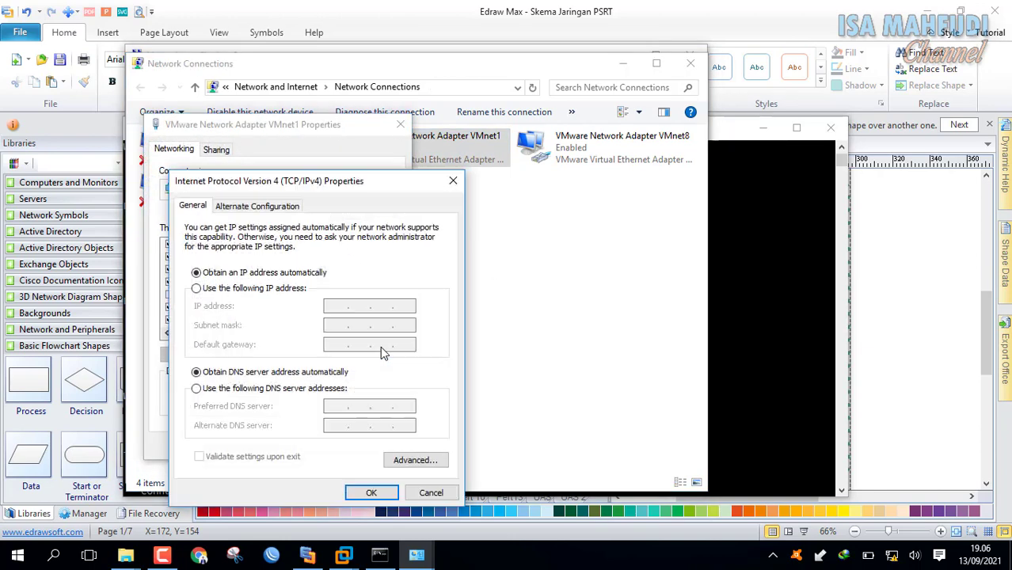
{"action": "left_click", "coordinate": [378, 495]}
{"action": "left_click", "coordinate": [318, 446]}
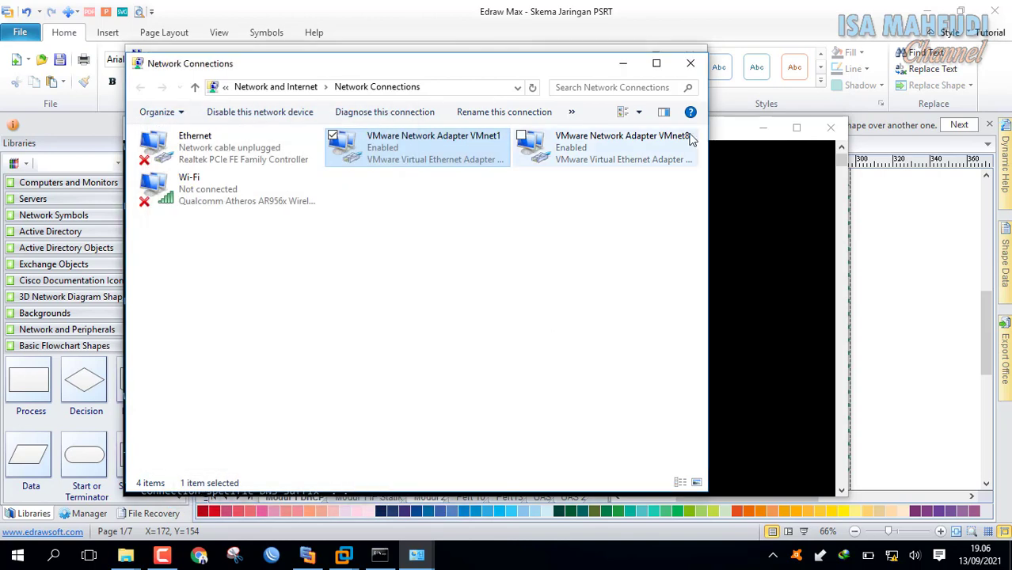
Set VMnet8's IPv4 to obtain an IP address automatically.
{"action": "left_click", "coordinate": [630, 141]}
{"action": "right_click", "coordinate": [632, 141]}
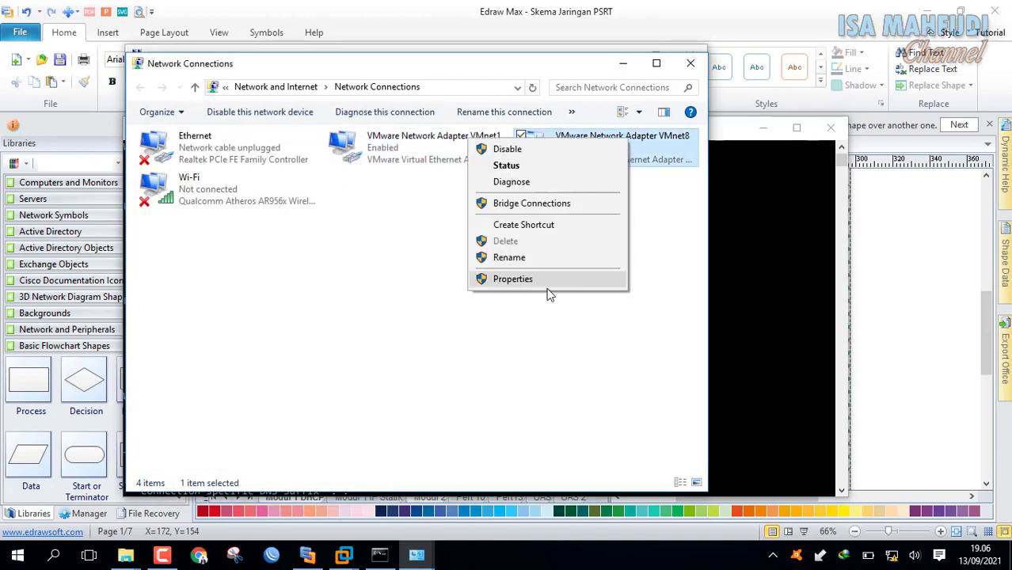
{"action": "left_click", "coordinate": [624, 305]}
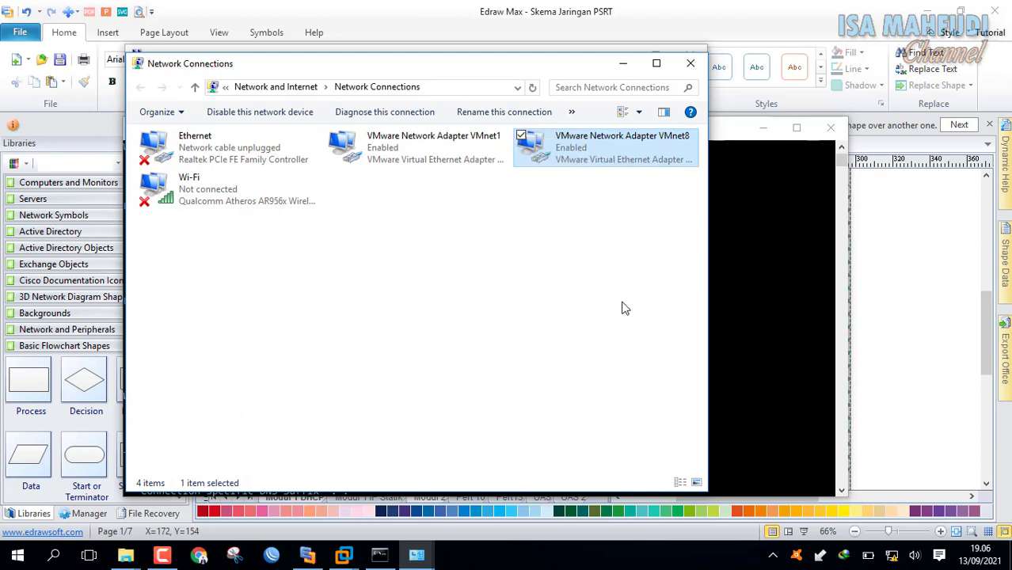
{"action": "right_click", "coordinate": [598, 150]}
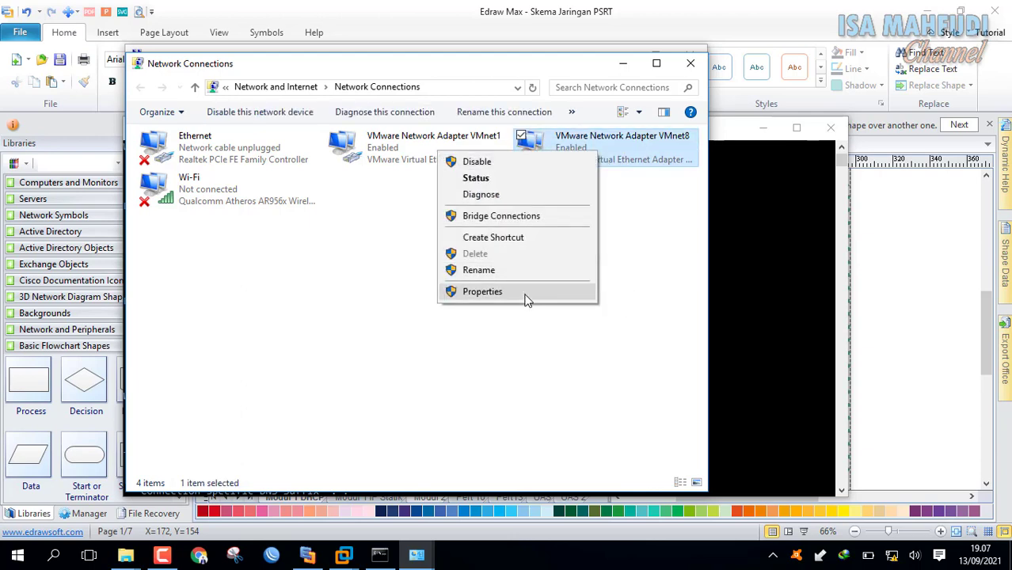
{"action": "left_click", "coordinate": [526, 295]}
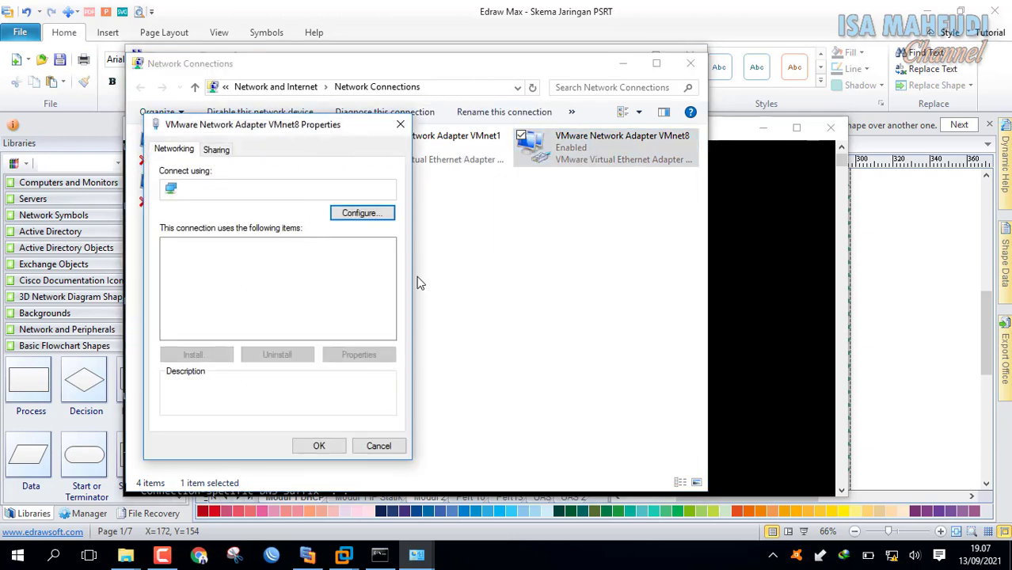
{"action": "scroll", "coordinate": [392, 264], "scroll_direction": "down", "scroll_amount": 1}
{"action": "left_click", "coordinate": [254, 308]}
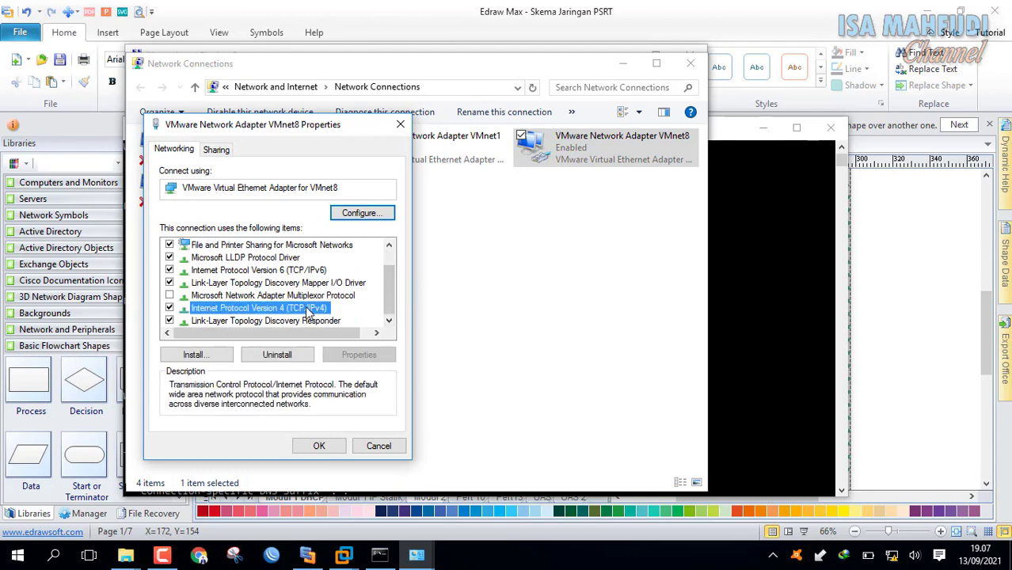
{"action": "left_click", "coordinate": [359, 355]}
{"action": "left_click", "coordinate": [245, 272]}
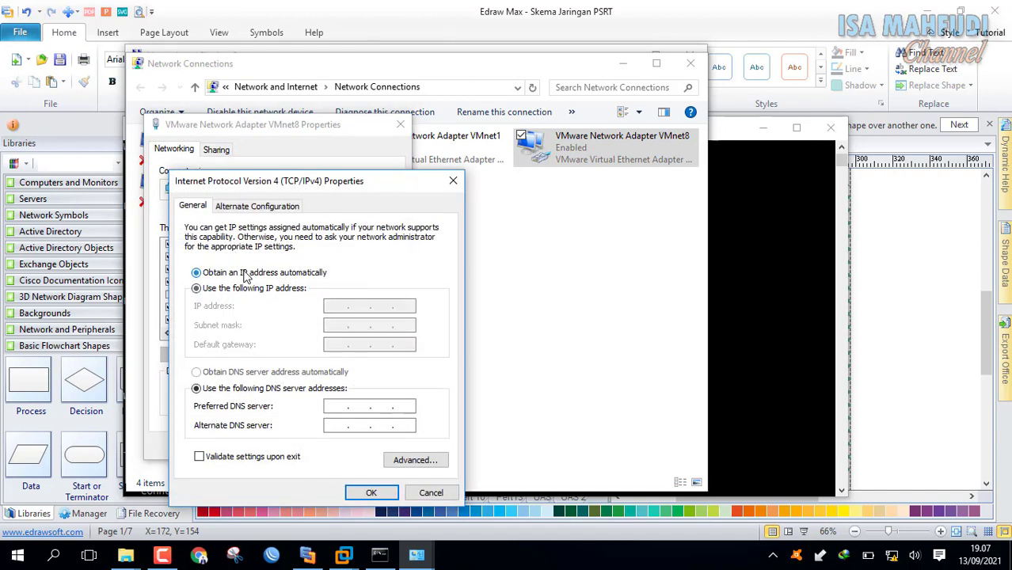
{"action": "left_click", "coordinate": [374, 492]}
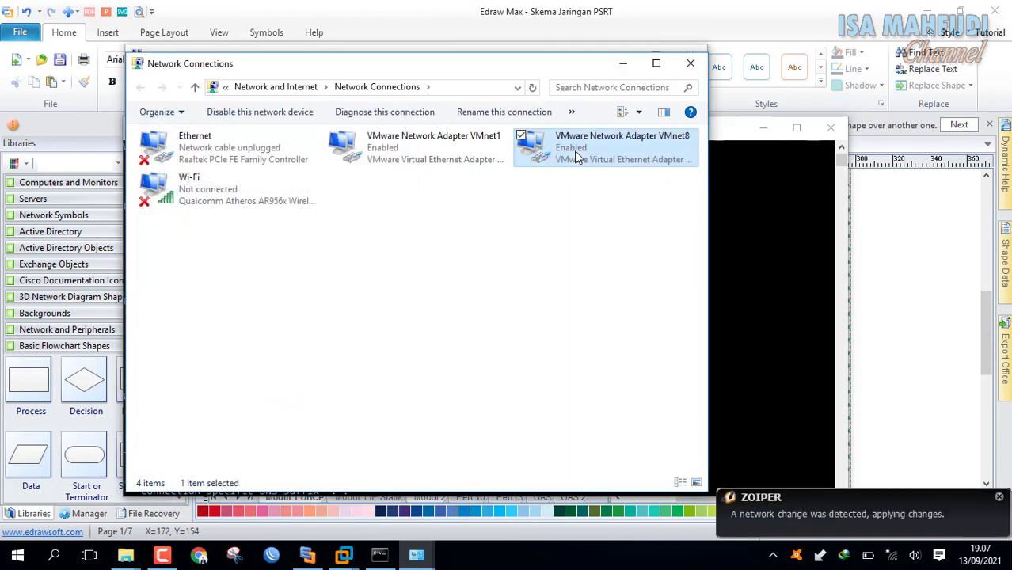
Disable the VMnet8 adapter and then enable it again.
{"action": "right_click", "coordinate": [575, 151]}
{"action": "left_click", "coordinate": [552, 161]}
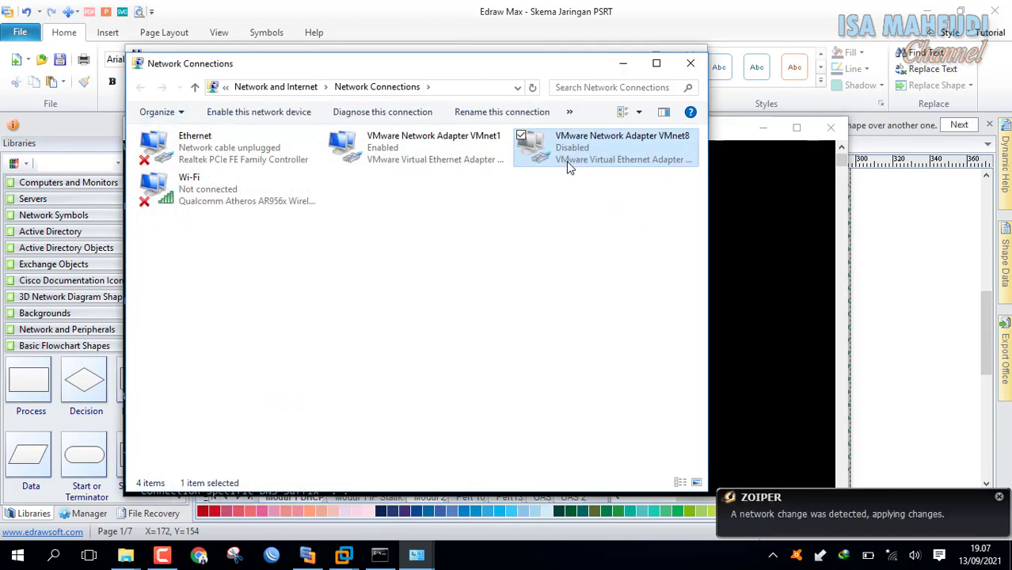
{"action": "right_click", "coordinate": [569, 164]}
{"action": "left_click", "coordinate": [558, 172]}
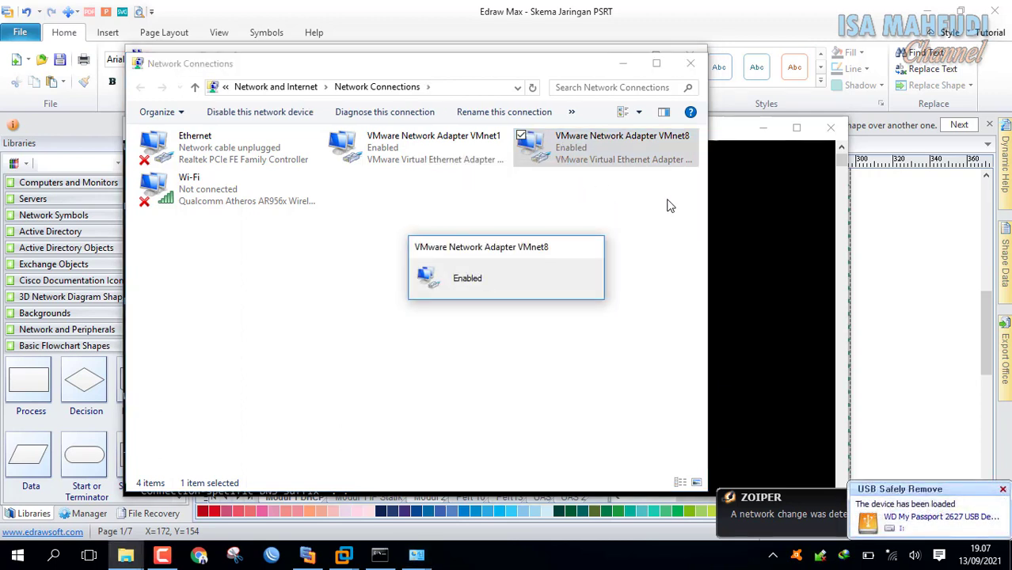
{"action": "right_click", "coordinate": [595, 158]}
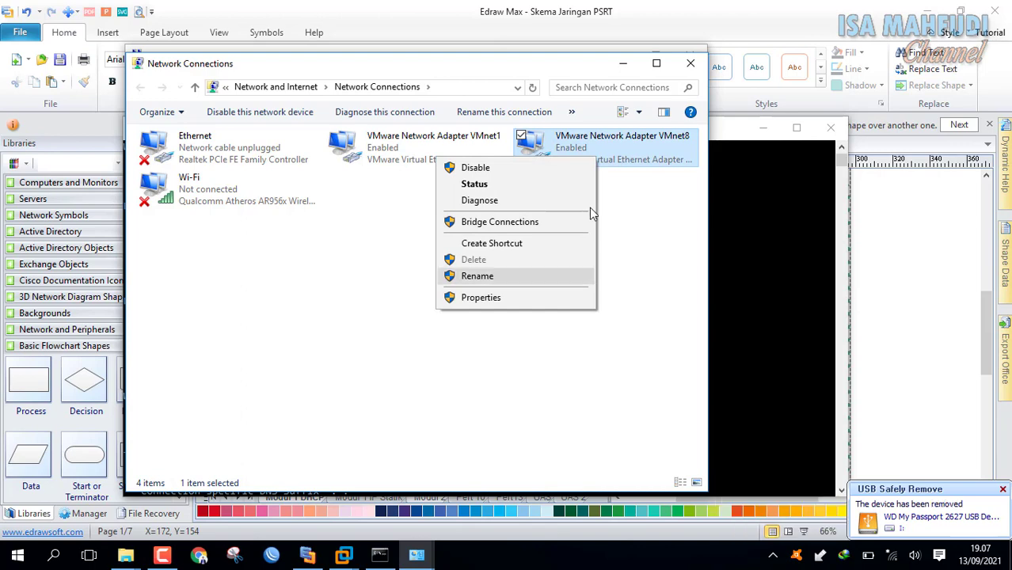
{"action": "left_click", "coordinate": [557, 297]}
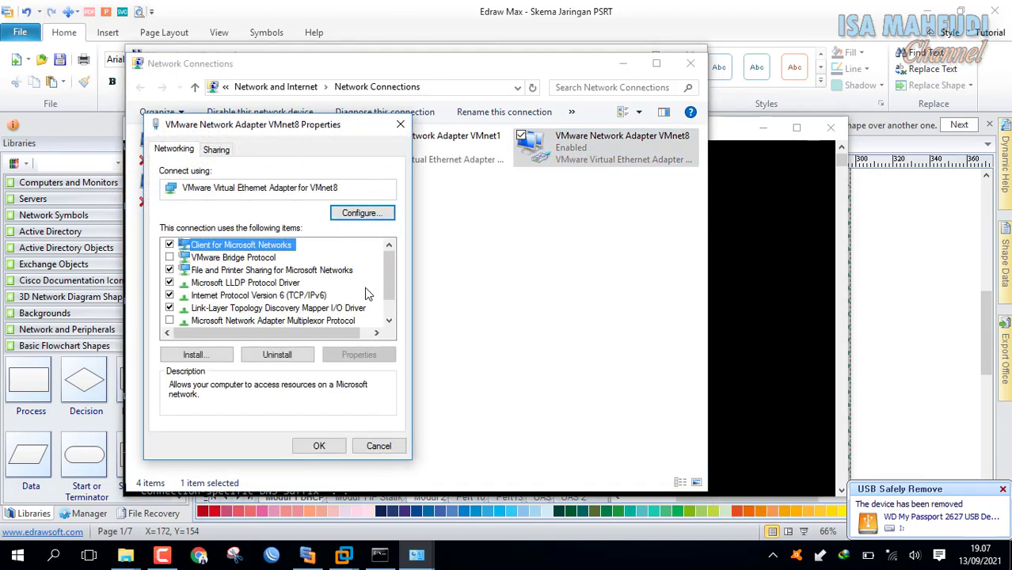
{"action": "scroll", "coordinate": [369, 290], "scroll_direction": "down", "scroll_amount": 1}
{"action": "left_click", "coordinate": [329, 308]}
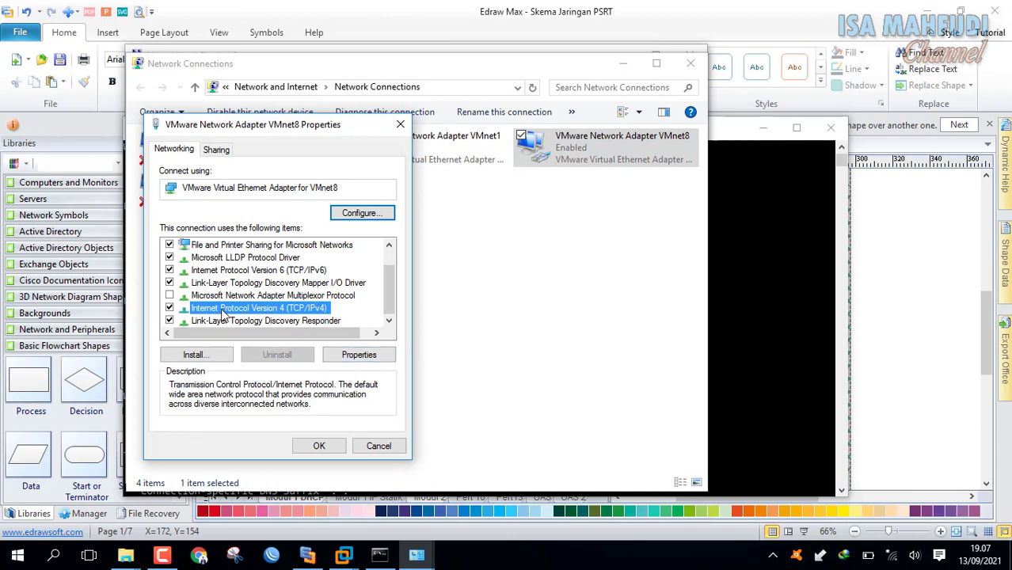
{"action": "left_click", "coordinate": [366, 352]}
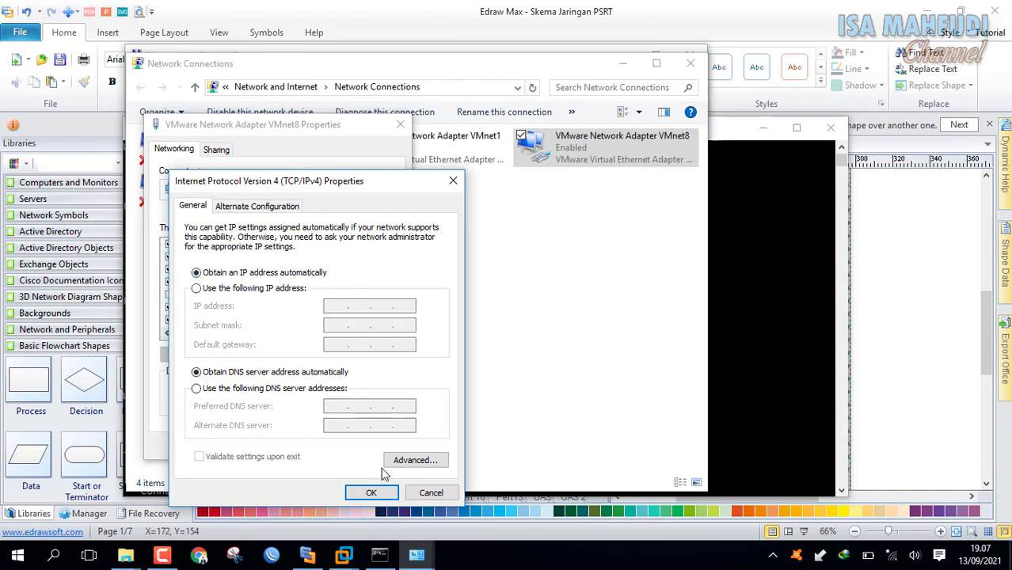
{"action": "left_click", "coordinate": [372, 493]}
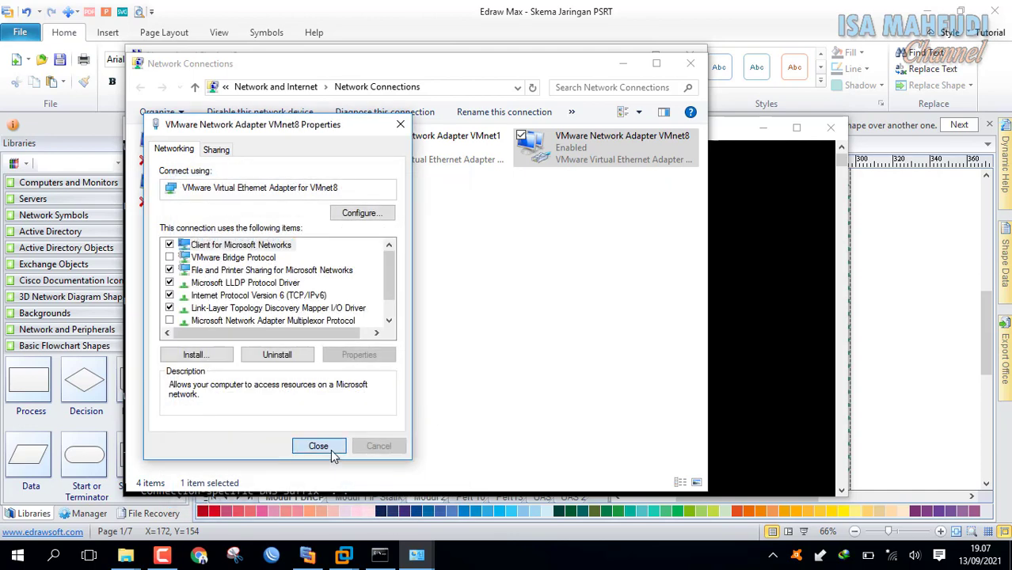
{"action": "left_click", "coordinate": [331, 450]}
{"action": "left_click", "coordinate": [447, 139]}
{"action": "right_click", "coordinate": [447, 137]}
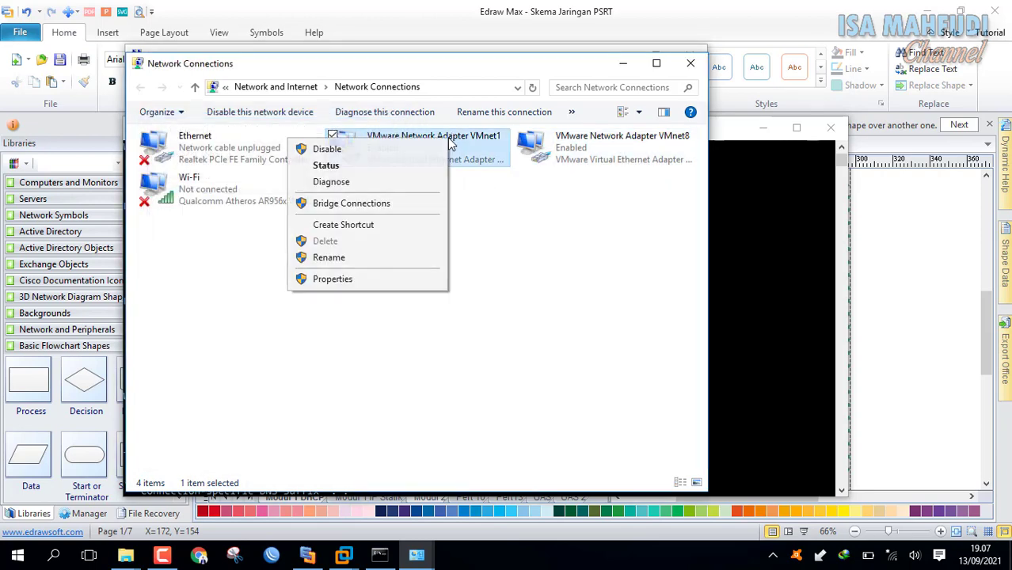
{"action": "left_click", "coordinate": [398, 281]}
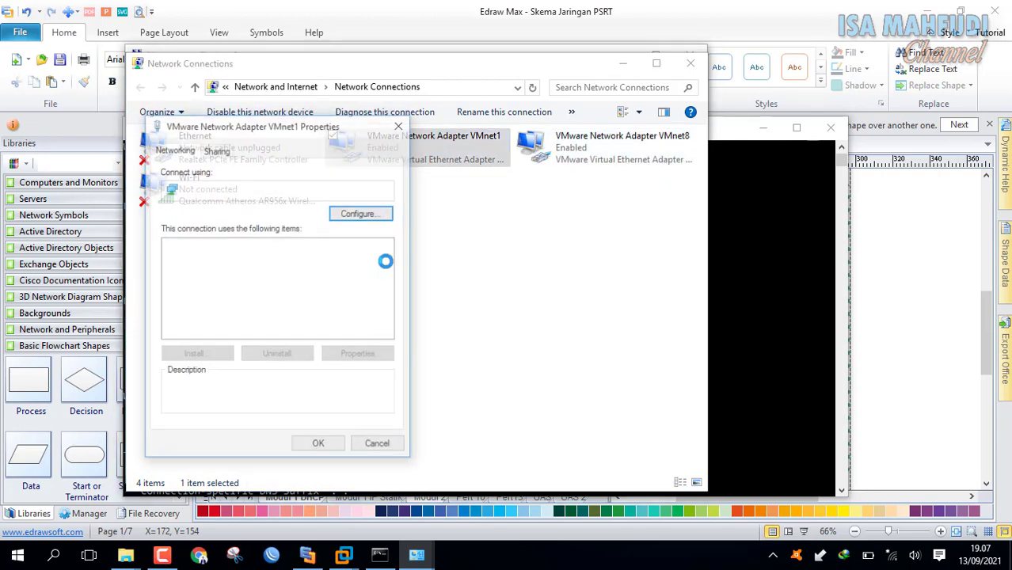
{"action": "scroll", "coordinate": [390, 285], "scroll_direction": "down", "scroll_amount": 3}
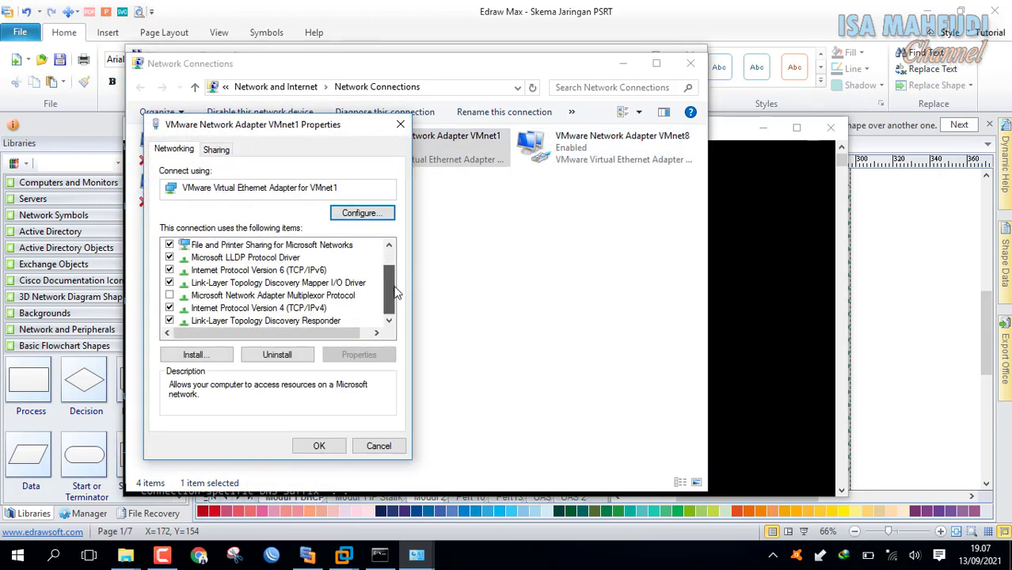
{"action": "left_click", "coordinate": [320, 315]}
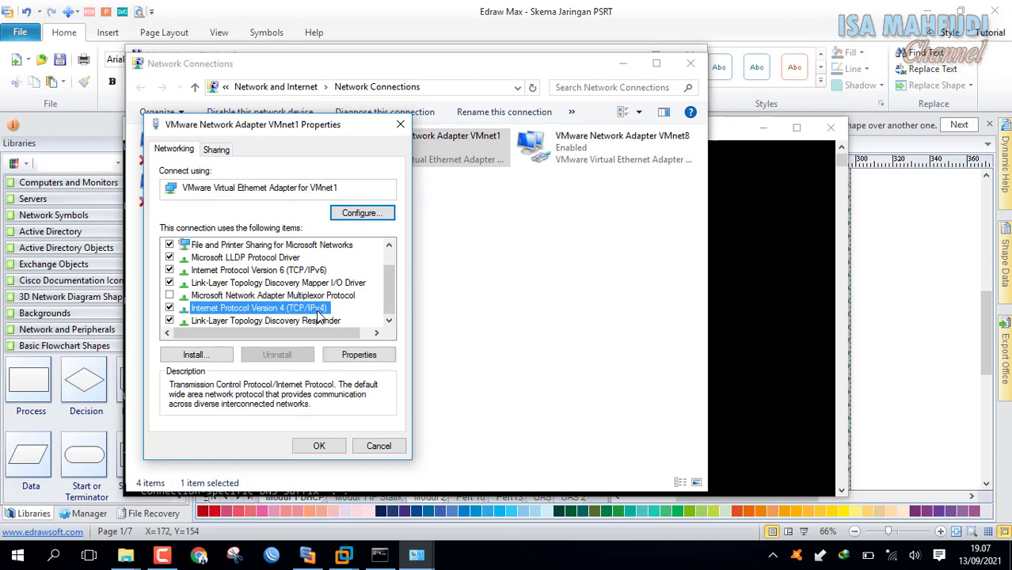
{"action": "left_click", "coordinate": [377, 361]}
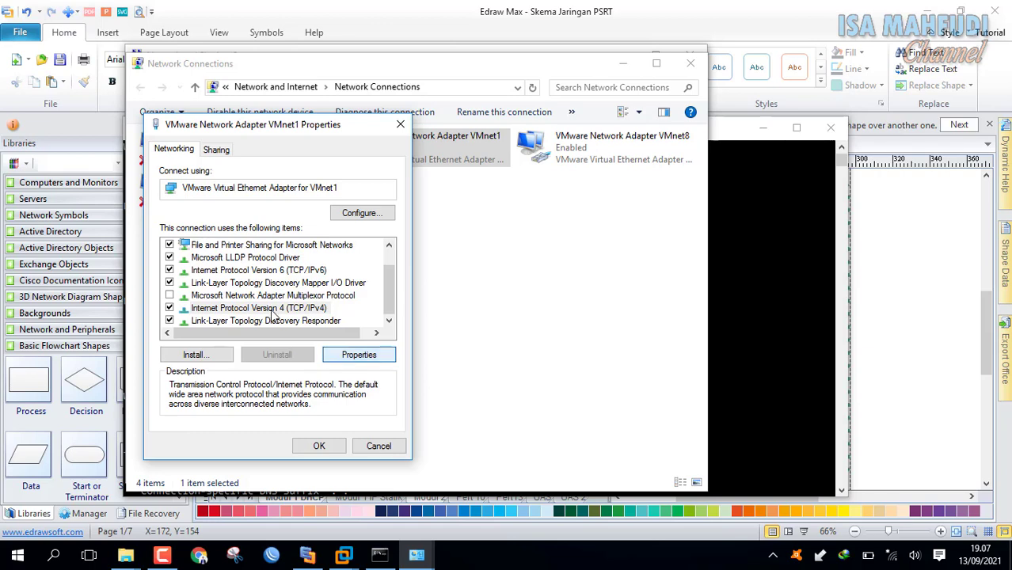
{"action": "left_click", "coordinate": [371, 359]}
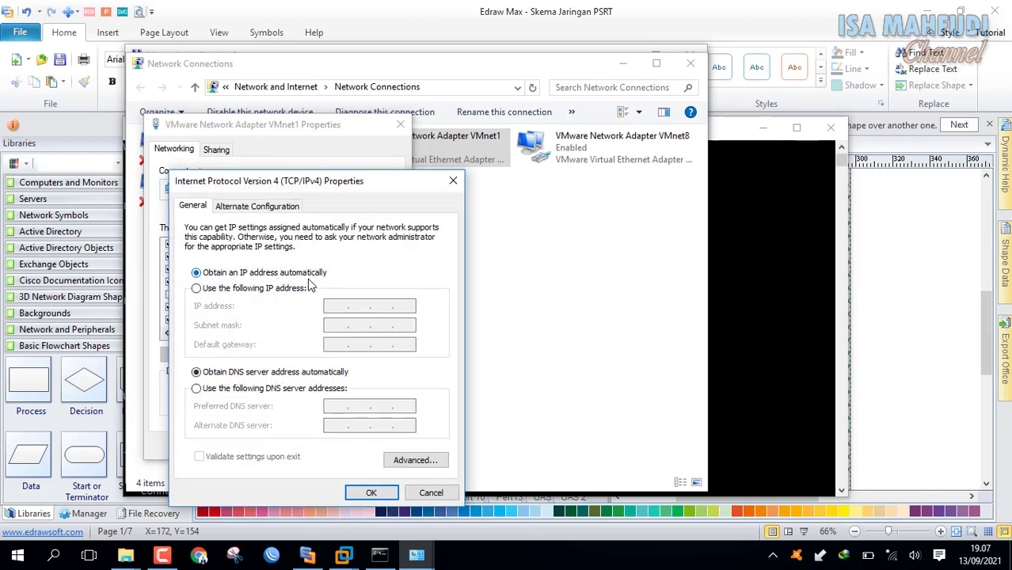
{"action": "left_click", "coordinate": [371, 492]}
{"action": "left_click", "coordinate": [318, 446]}
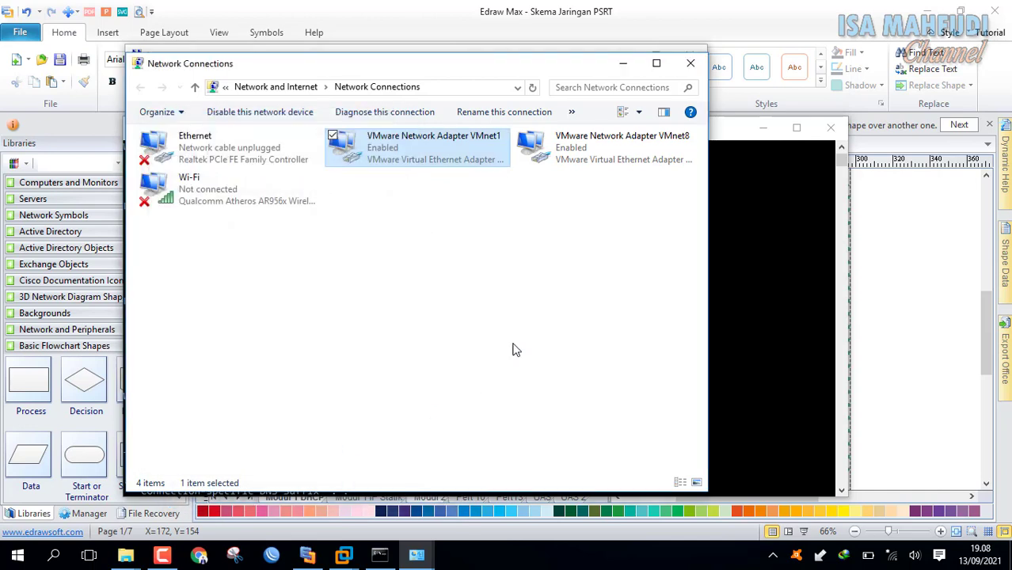
Run ipconfig and check that VMnet8 is at 192.168.31.1, mask 255.255.255.0, with no gateway.
{"action": "left_click", "coordinate": [743, 151]}
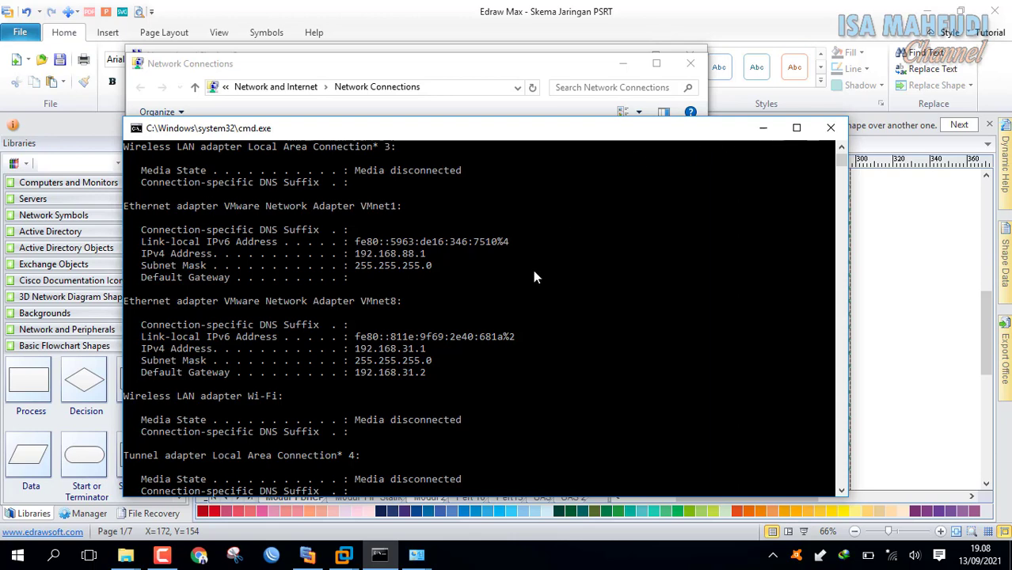
{"action": "scroll", "coordinate": [533, 272], "scroll_direction": "down", "scroll_amount": 8}
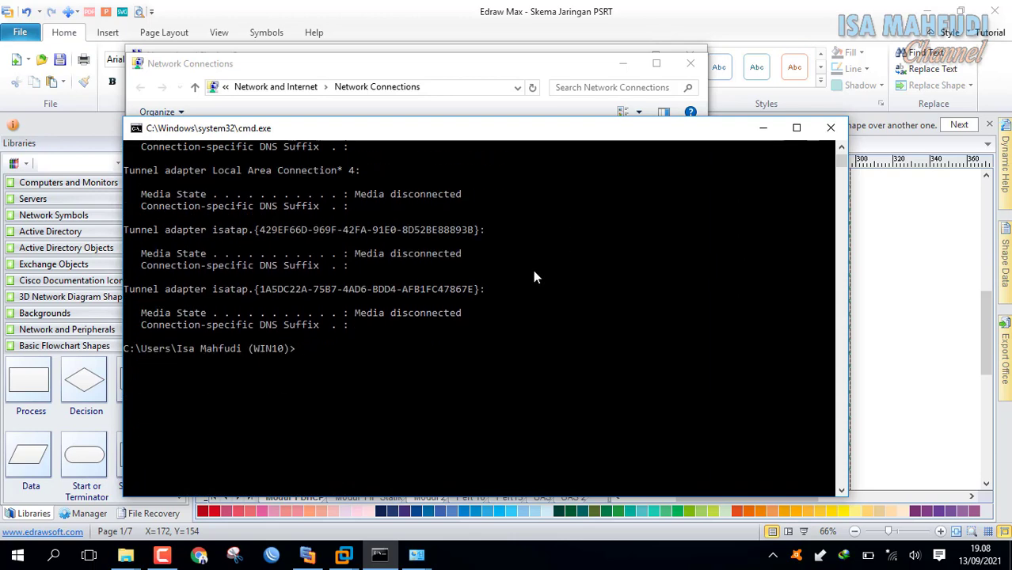
{"action": "type", "text": "ipconfig"}
{"action": "key", "text": "Return"}
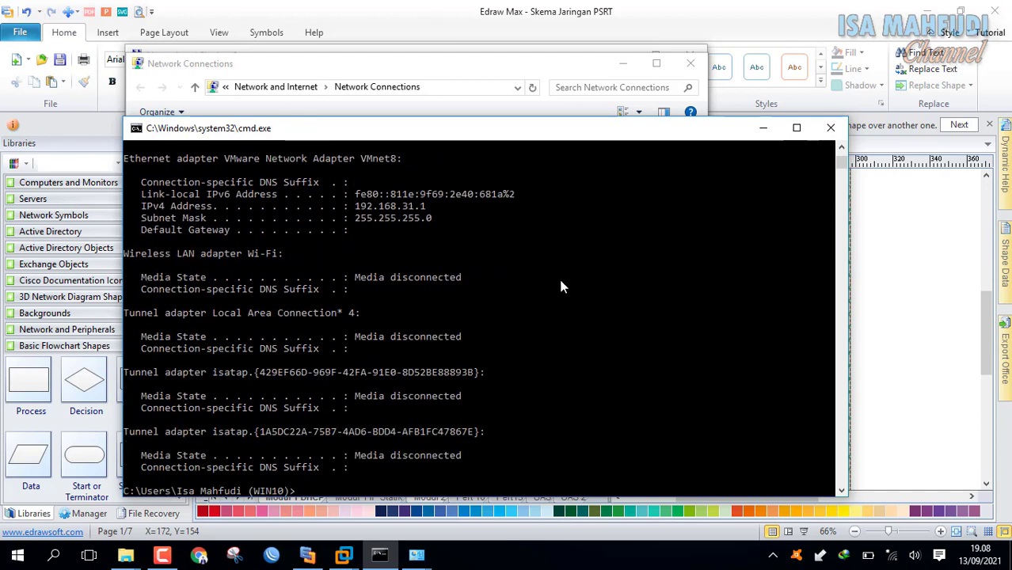
{"action": "scroll", "coordinate": [554, 279], "scroll_direction": "up", "scroll_amount": 4}
{"action": "scroll", "coordinate": [557, 274], "scroll_direction": "up", "scroll_amount": 1}
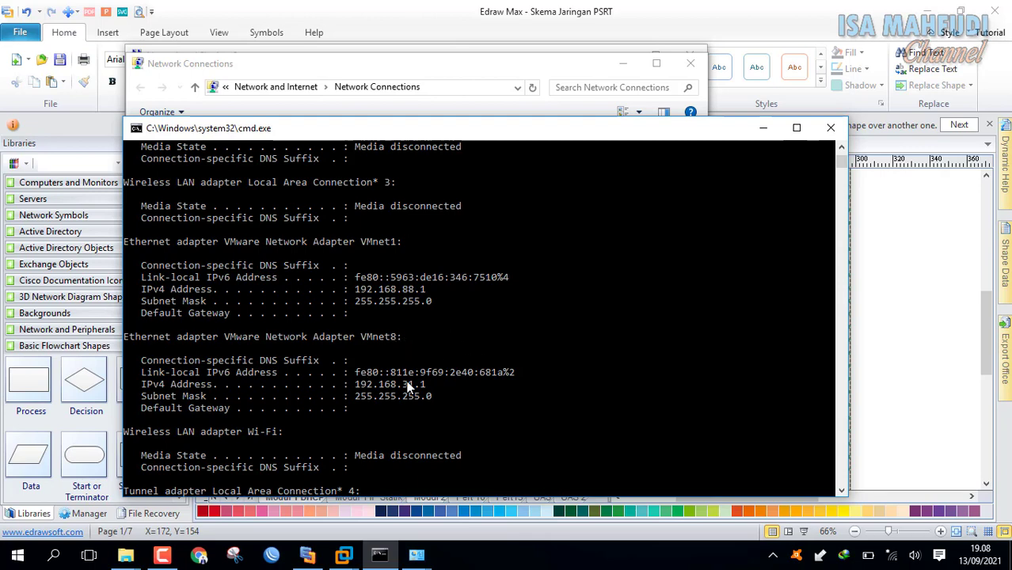
{"action": "left_click_drag", "start_coordinate": [469, 128], "coordinate": [533, 70]}
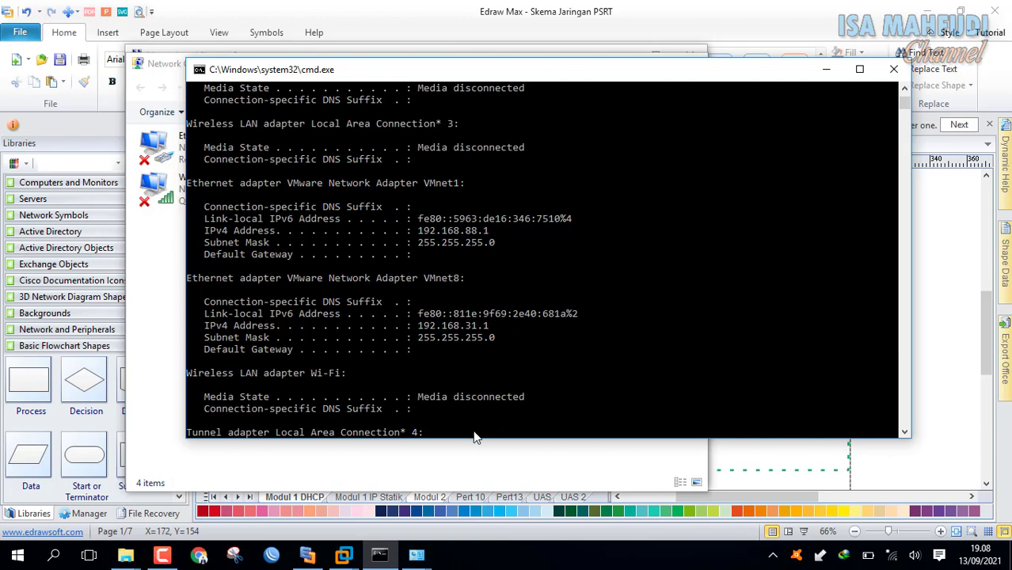
Give VMnet8 the static IPv4 address 192.168.100.1 with subnet mask 255.255.255.0.
{"action": "left_click", "coordinate": [485, 468]}
{"action": "left_click", "coordinate": [597, 149]}
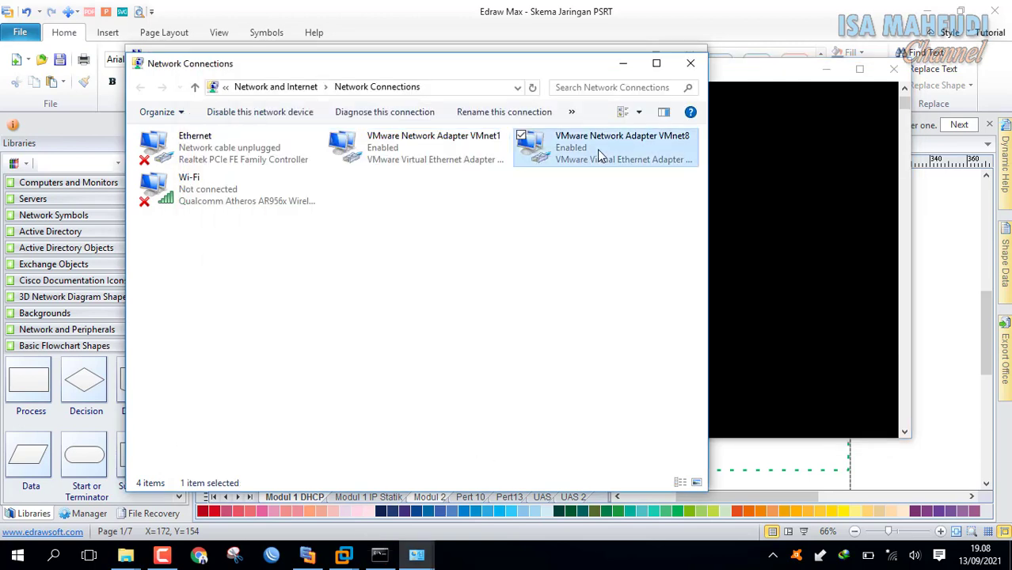
{"action": "right_click", "coordinate": [597, 149]}
{"action": "left_click", "coordinate": [505, 290]}
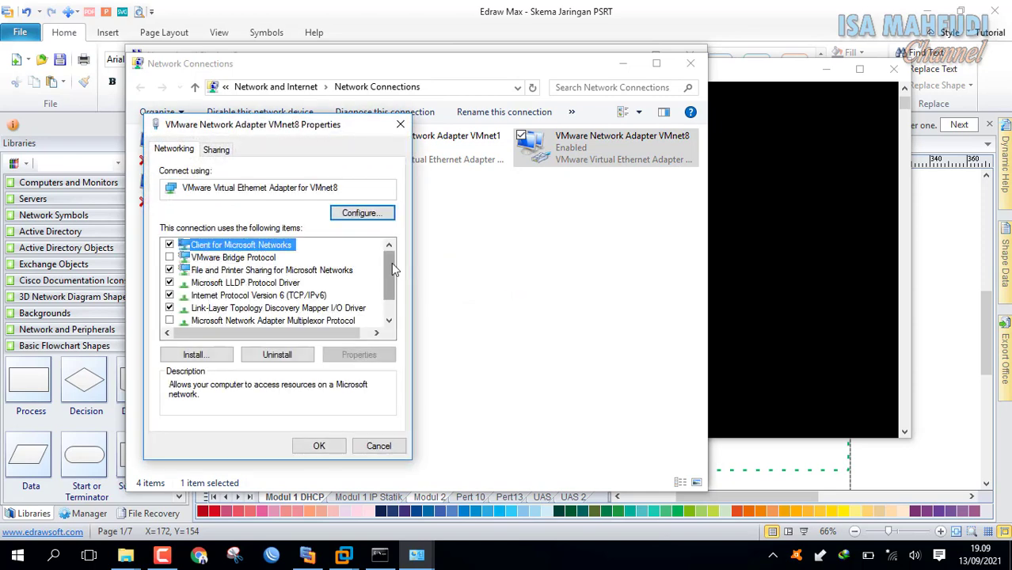
{"action": "scroll", "coordinate": [391, 263], "scroll_direction": "down", "scroll_amount": 1}
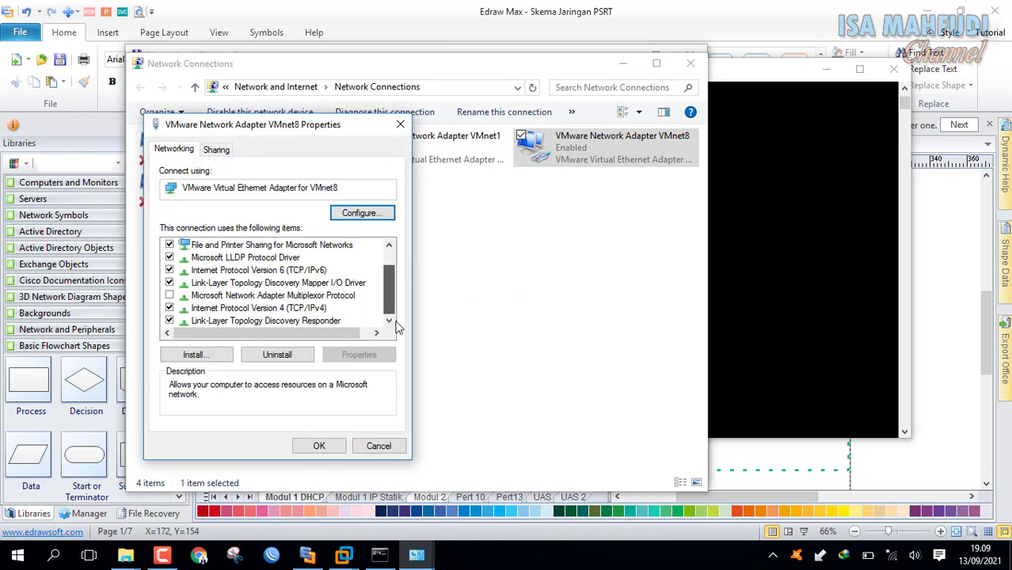
{"action": "left_click", "coordinate": [321, 309]}
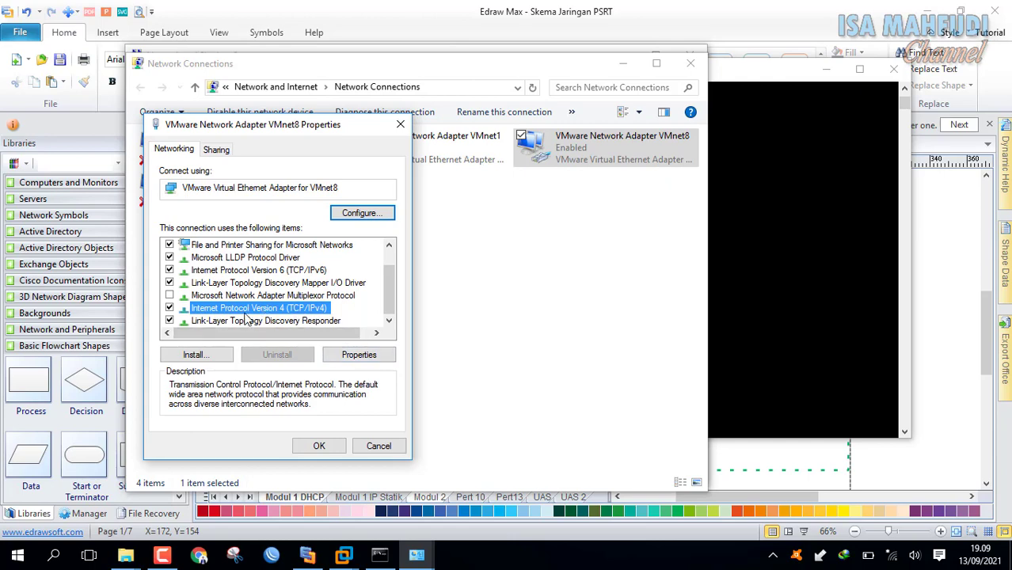
{"action": "left_click", "coordinate": [360, 356]}
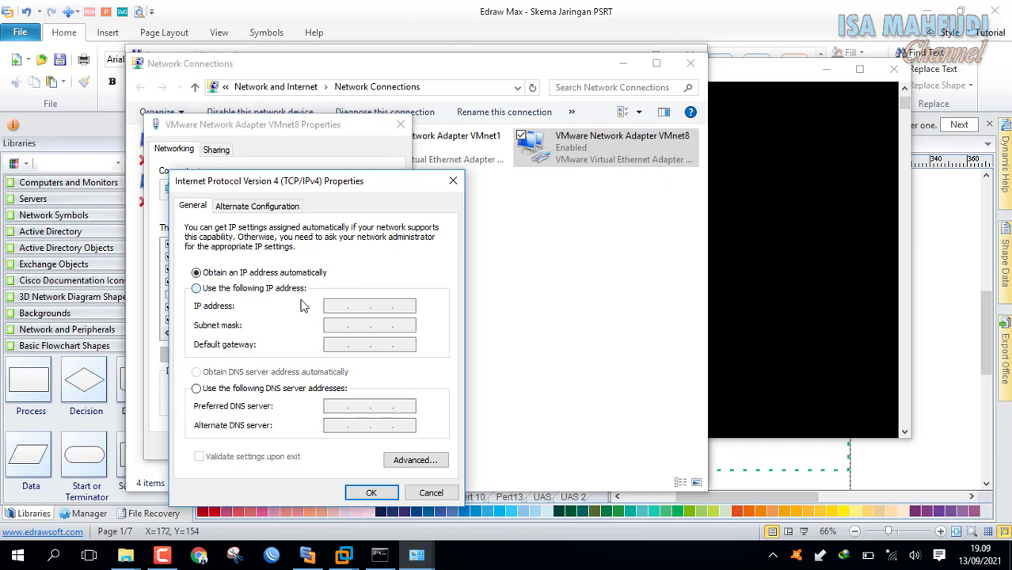
{"action": "left_click", "coordinate": [300, 293]}
{"action": "left_click", "coordinate": [336, 307]}
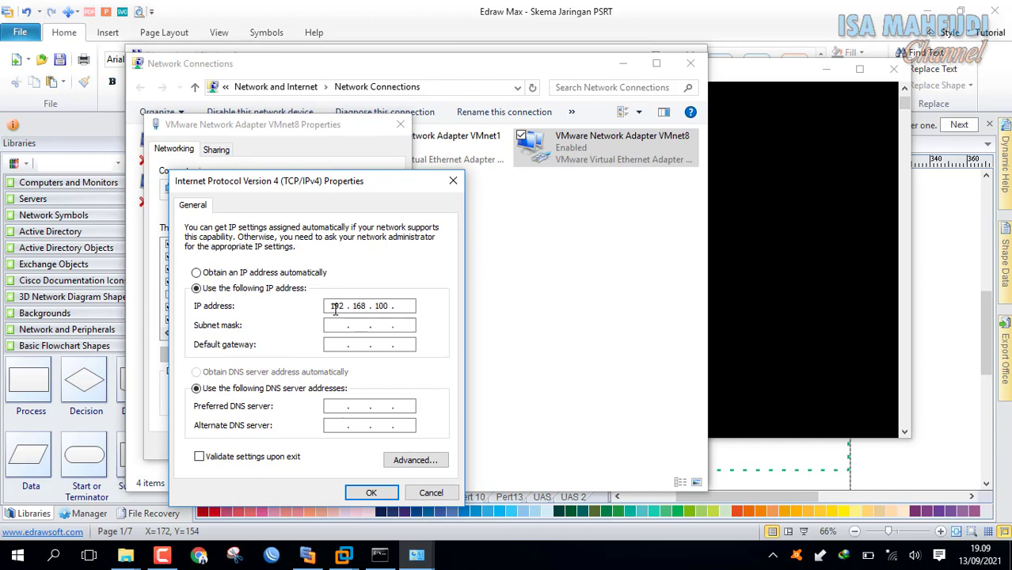
{"action": "key", "text": "Tab"}
{"action": "left_click", "coordinate": [371, 493]}
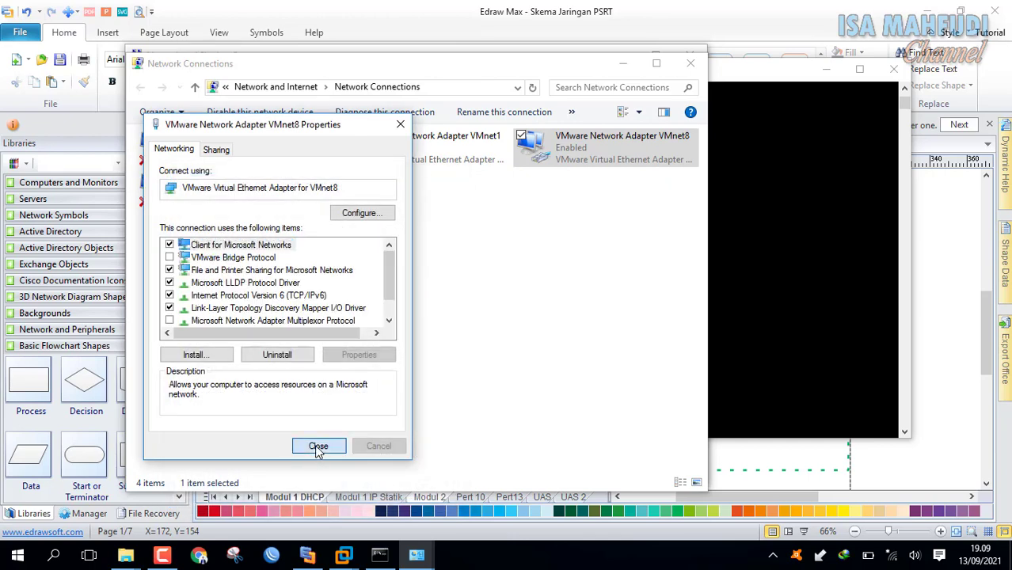
{"action": "left_click", "coordinate": [318, 447]}
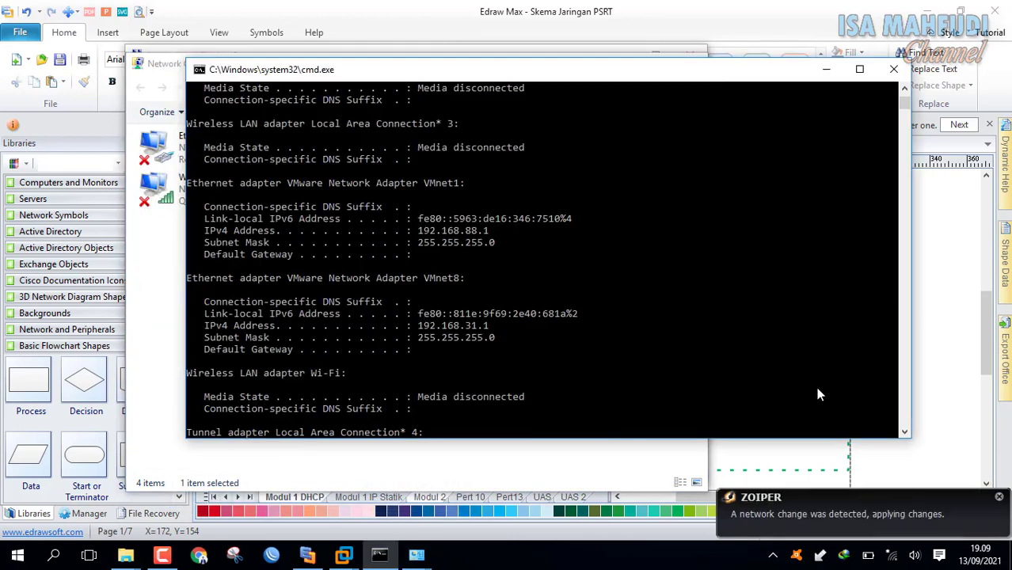
Run ipconfig to confirm VMnet8 at 192.168.100.1, then close Command Prompt.
{"action": "type", "text": "ip"}
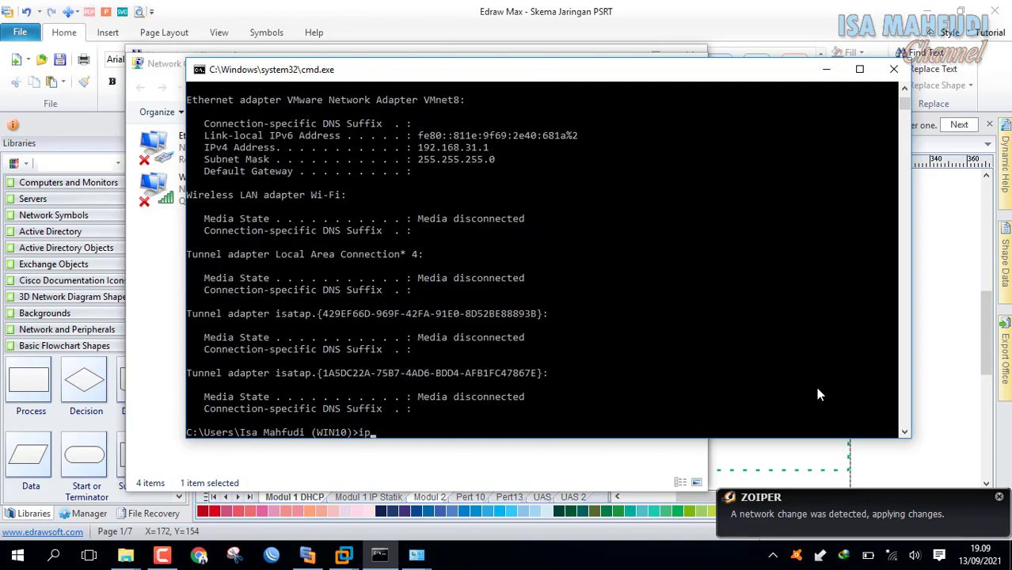
{"action": "type", "text": "config"}
{"action": "key", "text": "Return"}
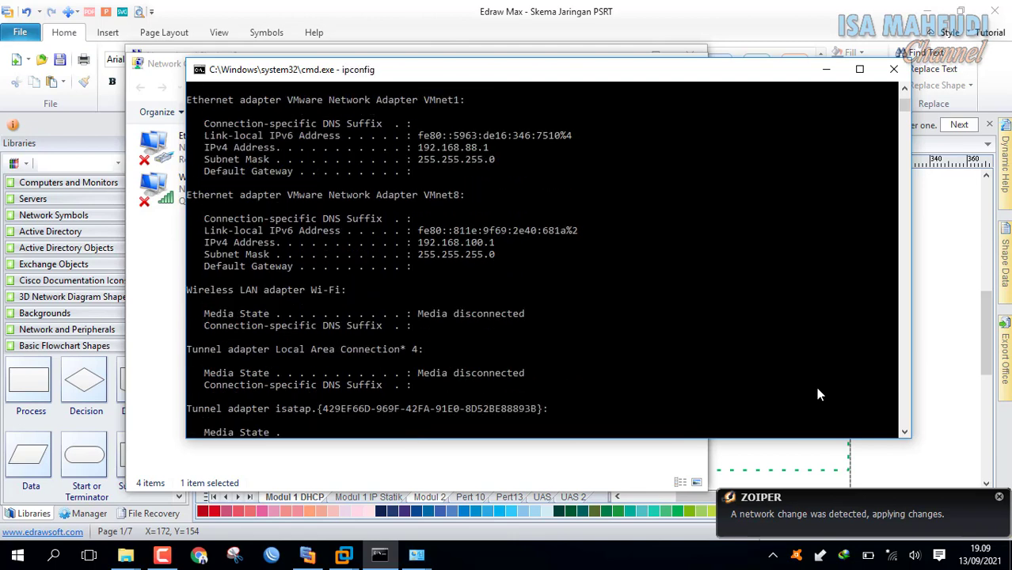
{"action": "scroll", "coordinate": [546, 275], "scroll_direction": "up", "scroll_amount": 2}
{"action": "scroll", "coordinate": [467, 206], "scroll_direction": "up", "scroll_amount": 2}
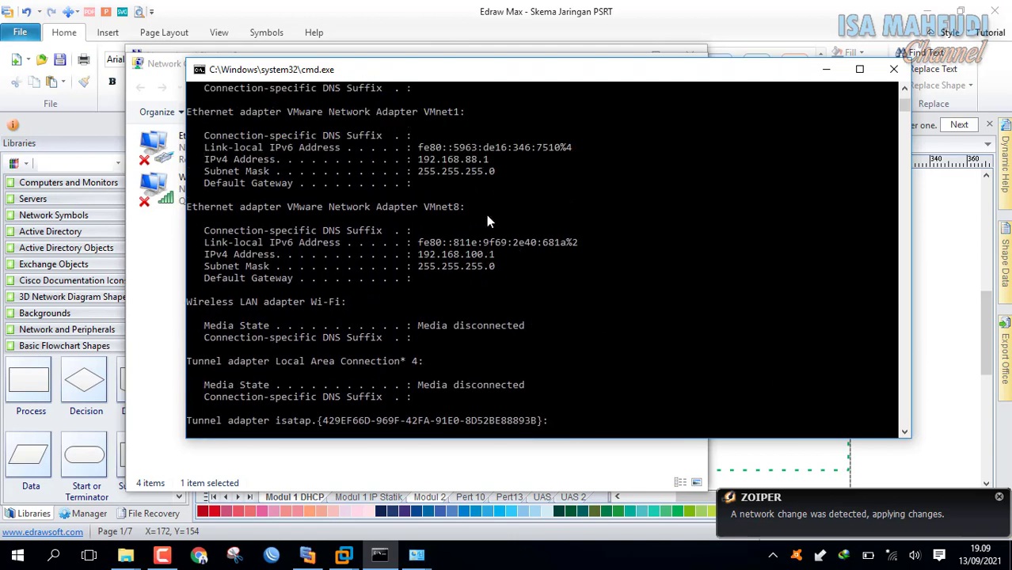
{"action": "scroll", "coordinate": [489, 301], "scroll_direction": "up", "scroll_amount": 15}
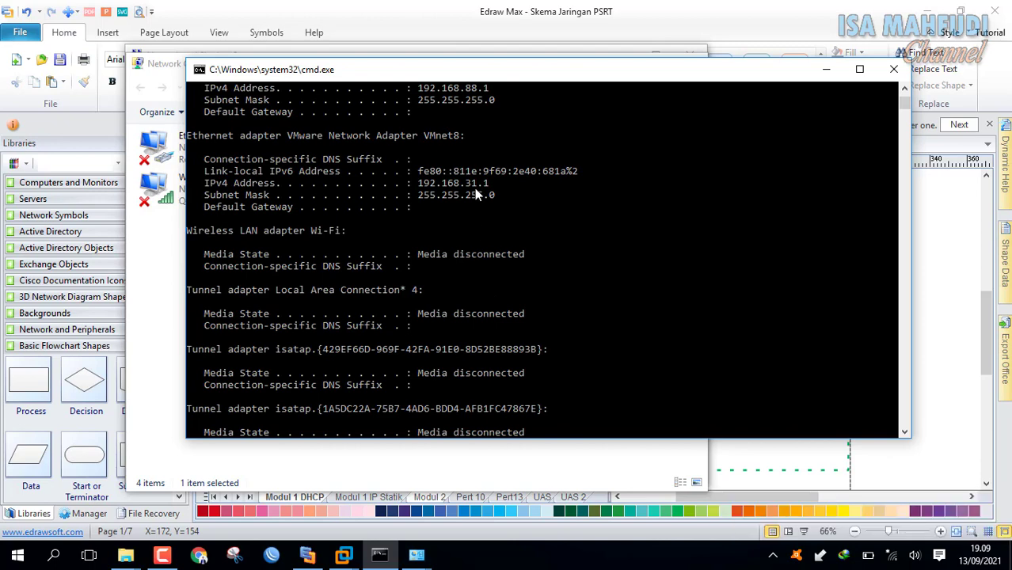
{"action": "left_click", "coordinate": [894, 69]}
Switch VMnet8's IPv4 from static 192.168.100.1 back to obtaining an address automatically.
{"action": "right_click", "coordinate": [546, 159]}
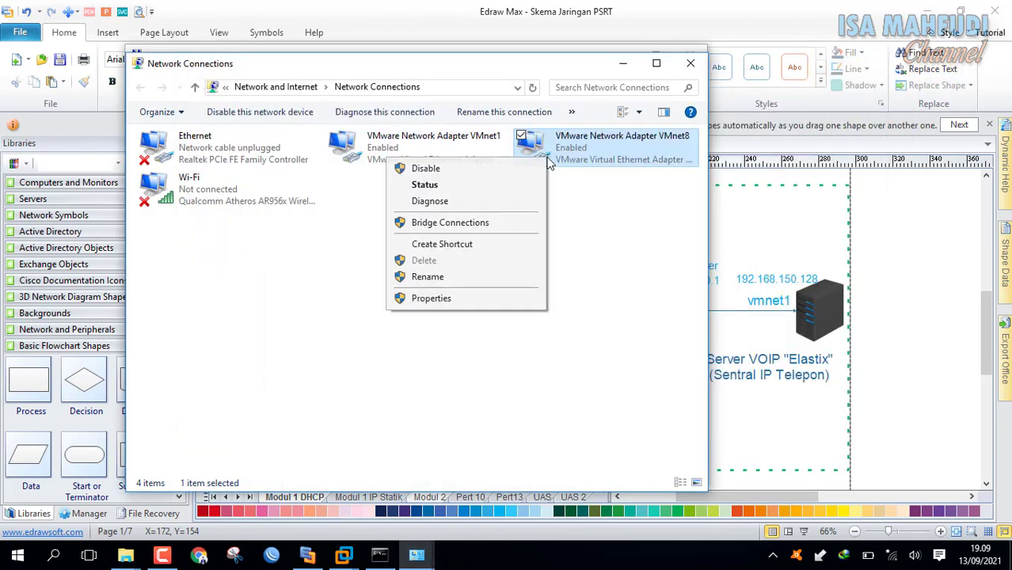
{"action": "left_click", "coordinate": [497, 300]}
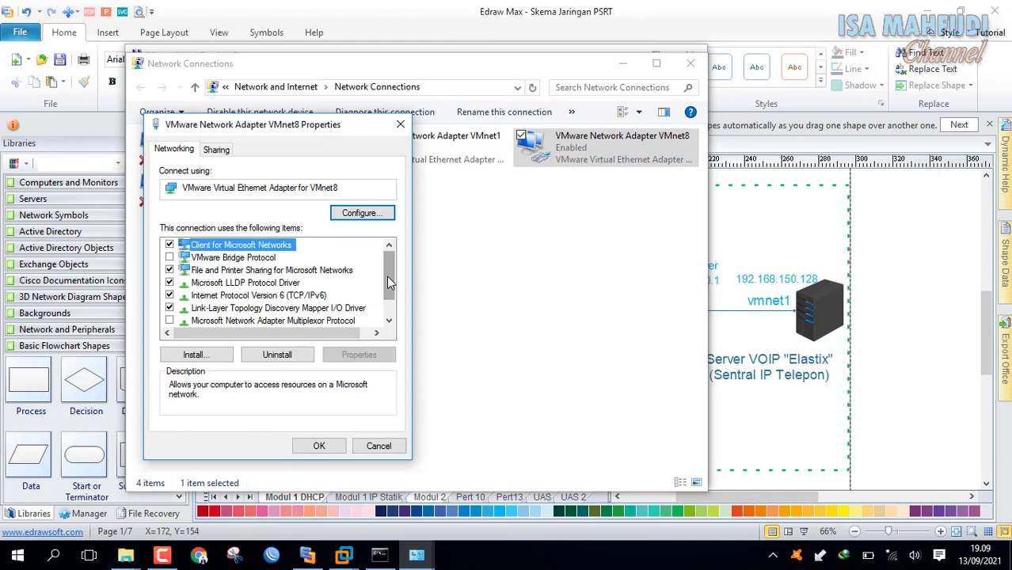
{"action": "scroll", "coordinate": [380, 293], "scroll_direction": "down", "scroll_amount": 1}
{"action": "left_click", "coordinate": [283, 298]}
{"action": "left_click", "coordinate": [283, 309]}
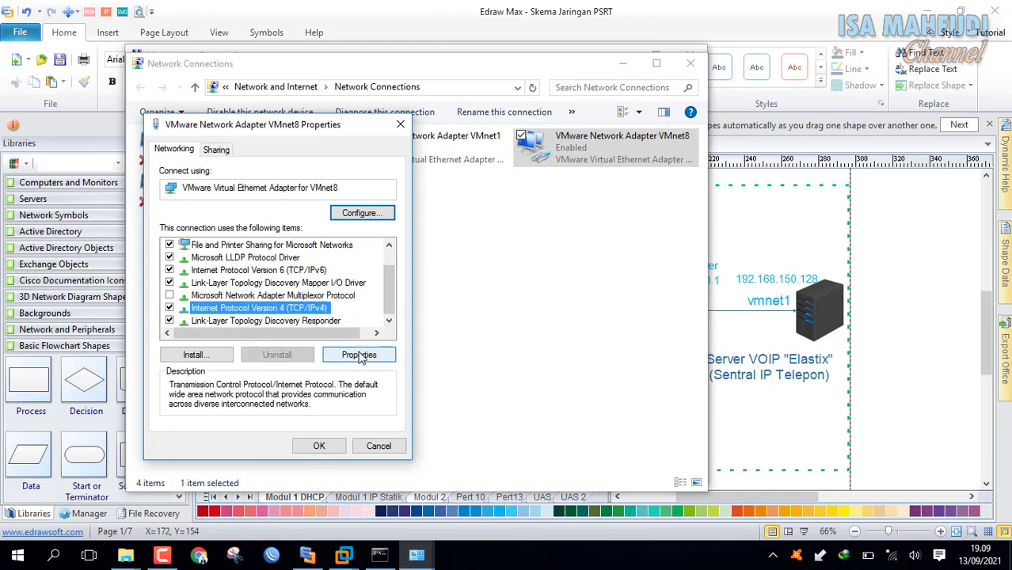
{"action": "left_click", "coordinate": [360, 356]}
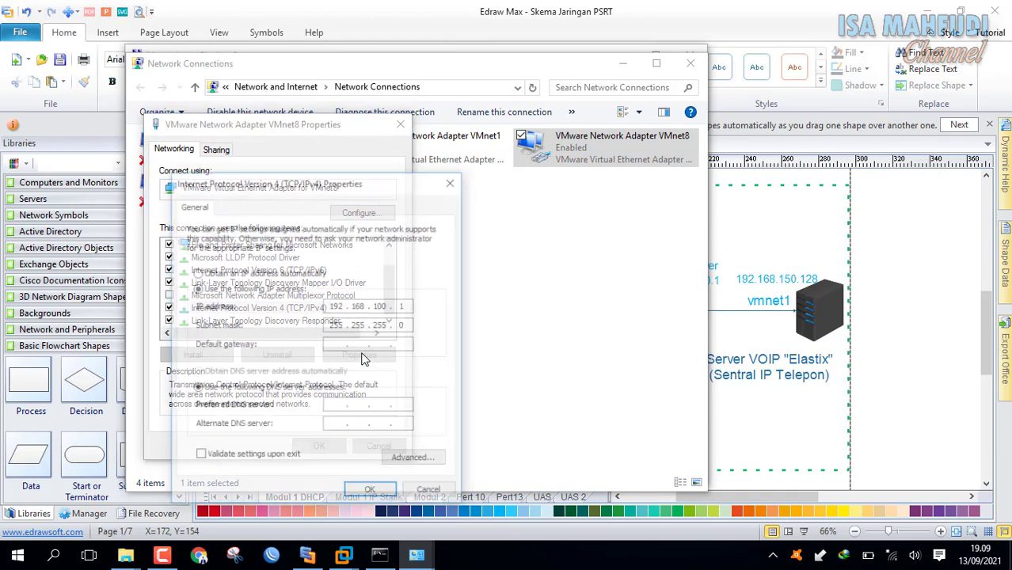
{"action": "left_click", "coordinate": [317, 275]}
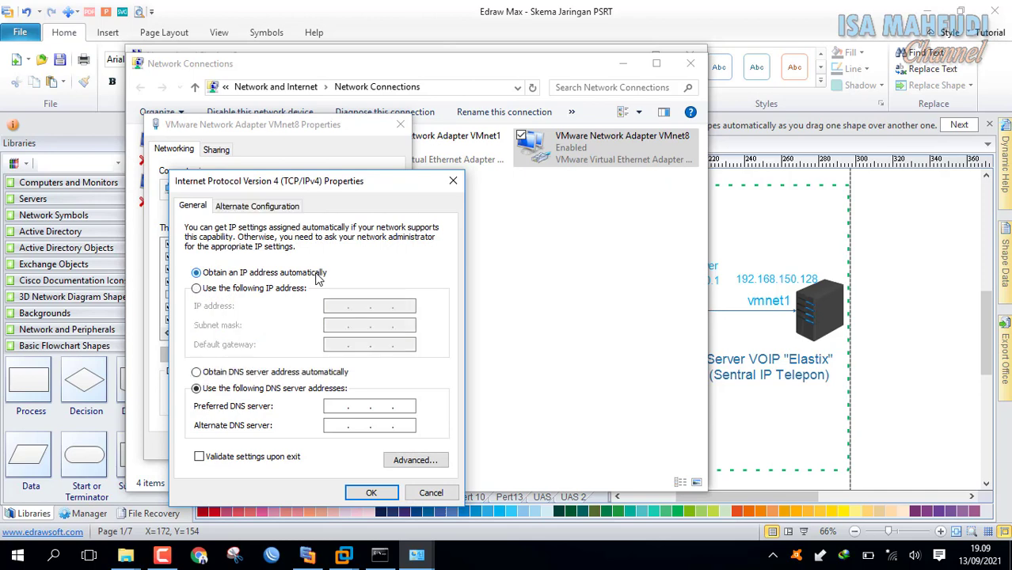
{"action": "left_click", "coordinate": [372, 493]}
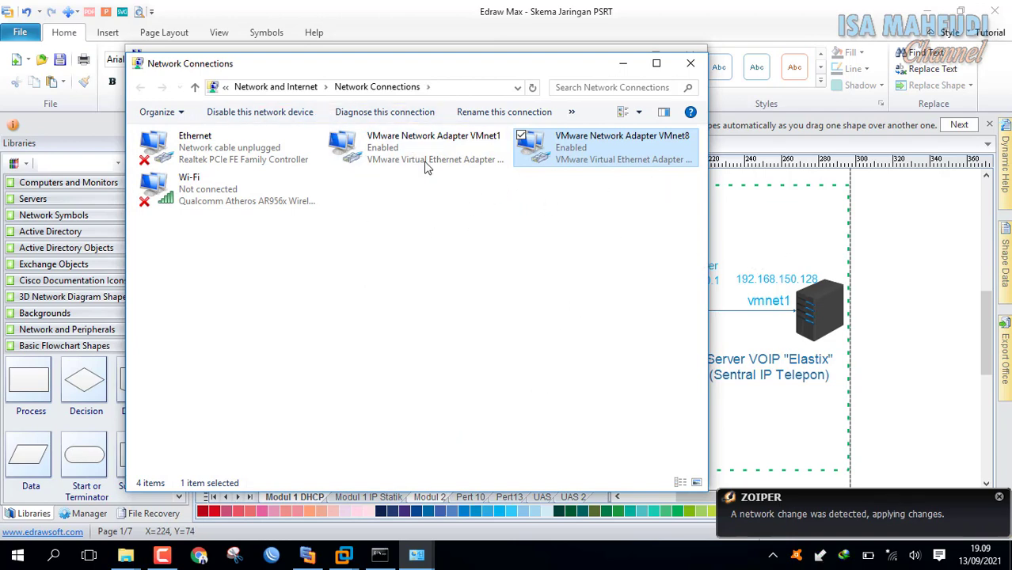
{"action": "left_click", "coordinate": [507, 247]}
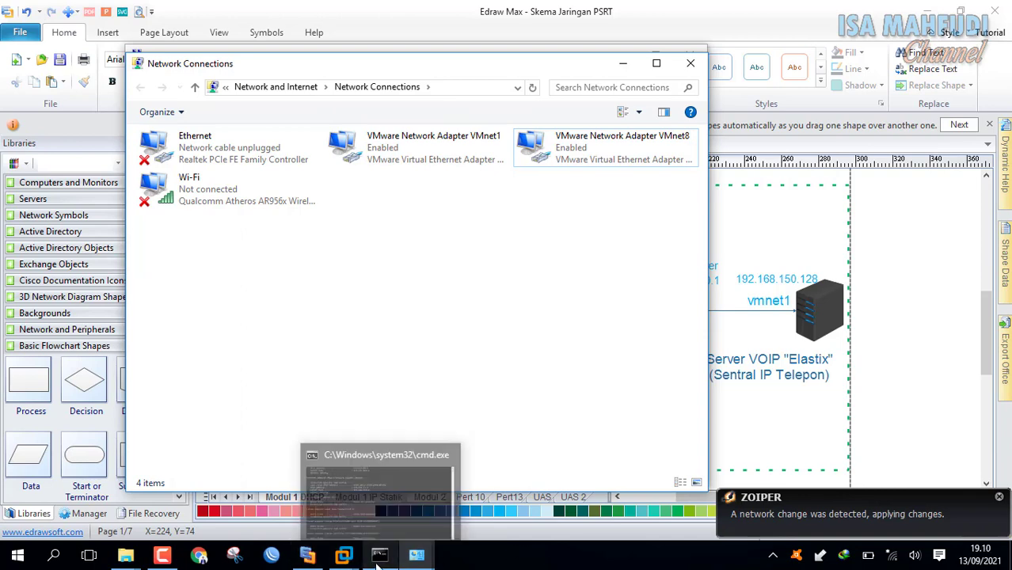
Dismiss the network-change notice, review the Edraw Max diagram, and focus the MikroTik console.
{"action": "mouse_move", "coordinate": [344, 555]}
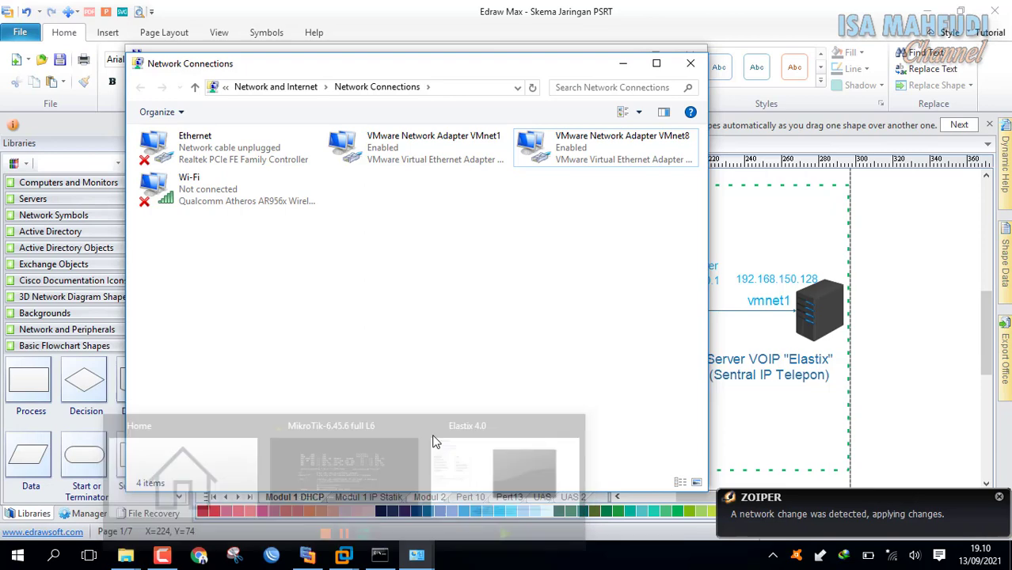
{"action": "left_click", "coordinate": [369, 458]}
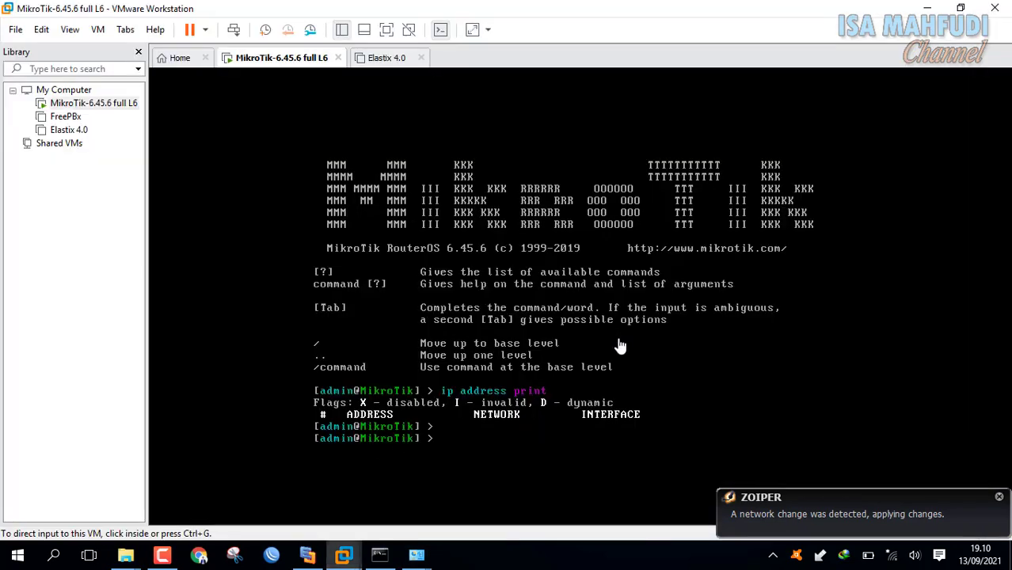
{"action": "left_click", "coordinate": [1000, 498]}
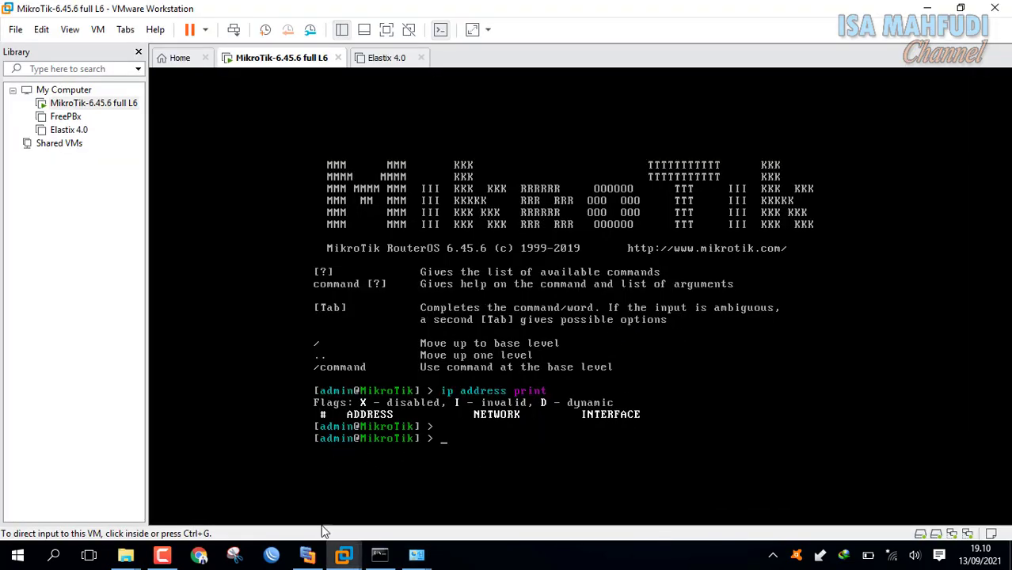
{"action": "left_click", "coordinate": [308, 555]}
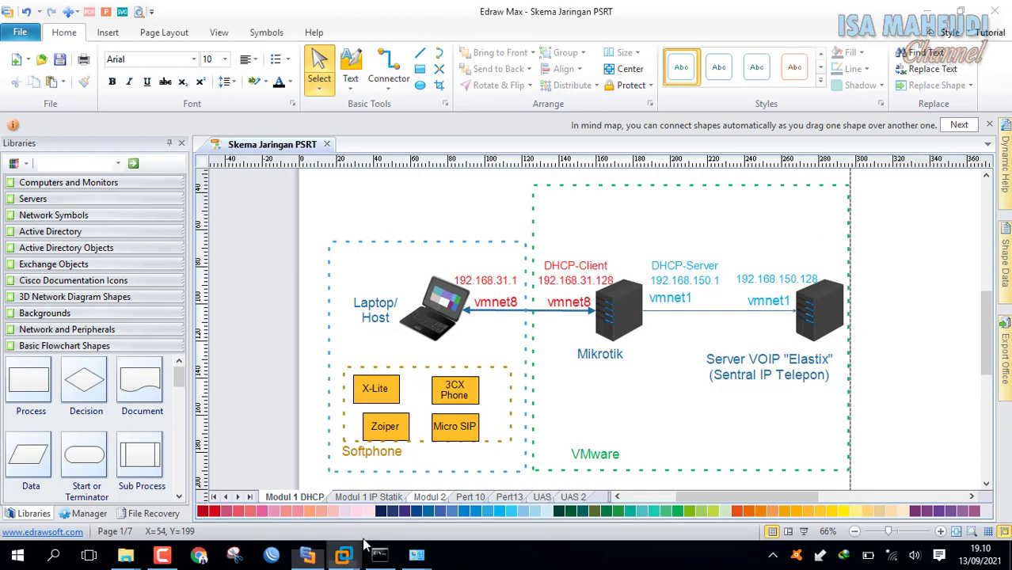
{"action": "mouse_move", "coordinate": [380, 553]}
{"action": "left_click", "coordinate": [358, 470]}
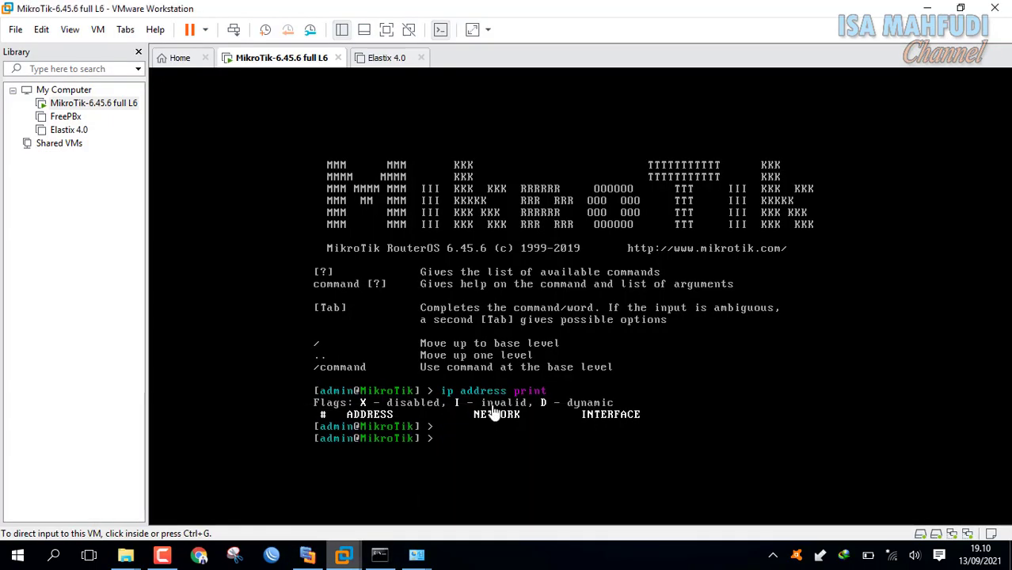
{"action": "left_click", "coordinate": [539, 437]}
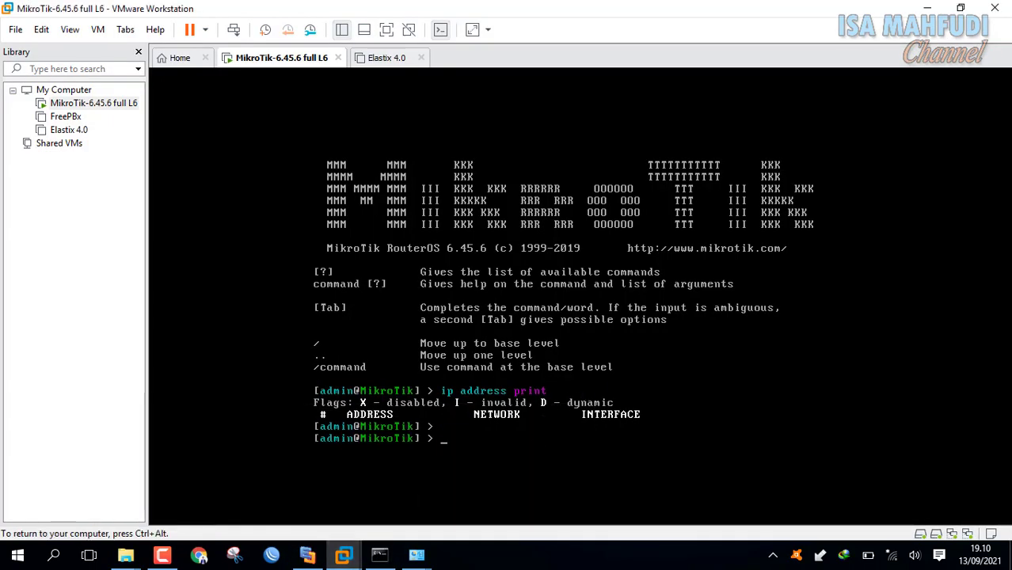
Type 'ip dhcp-client add interface=ether1 disabled=no' in the MikroTik console.
{"action": "type", "text": "ip dhcp-clie"}
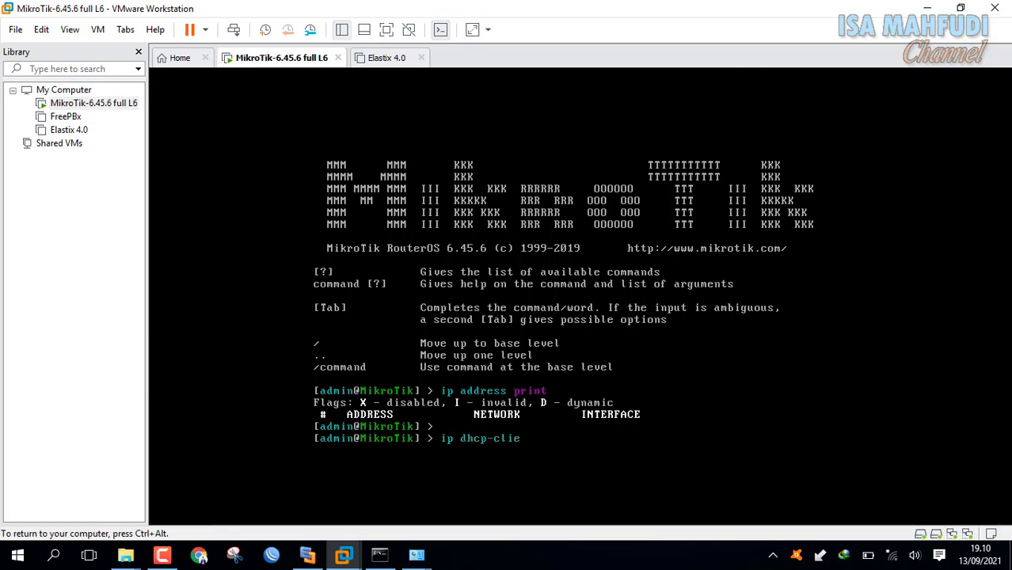
{"action": "type", "text": "nt add in"}
{"action": "key", "text": "Tab"}
{"action": "type", "text": "ether"}
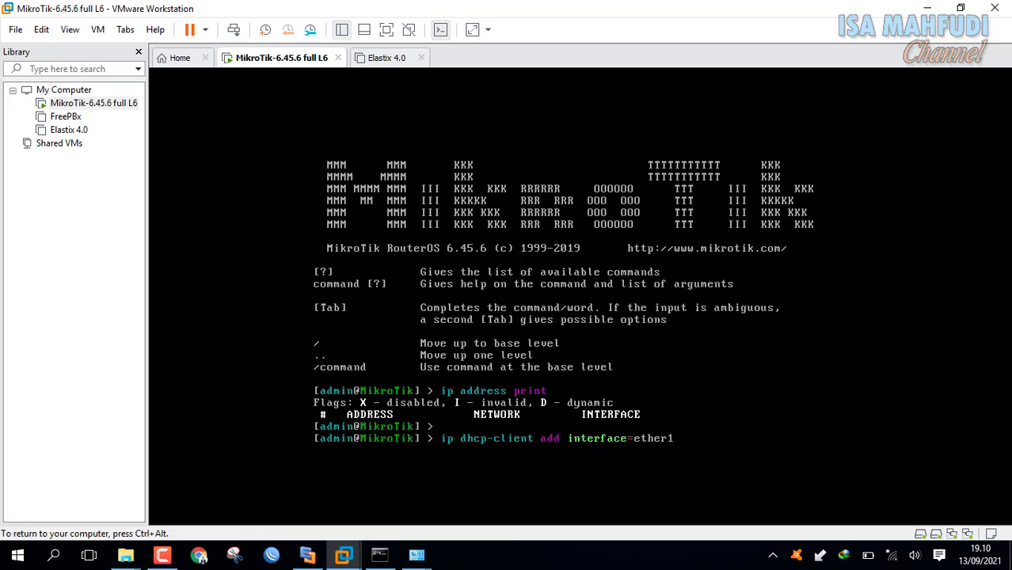
{"action": "left_click", "coordinate": [307, 555]}
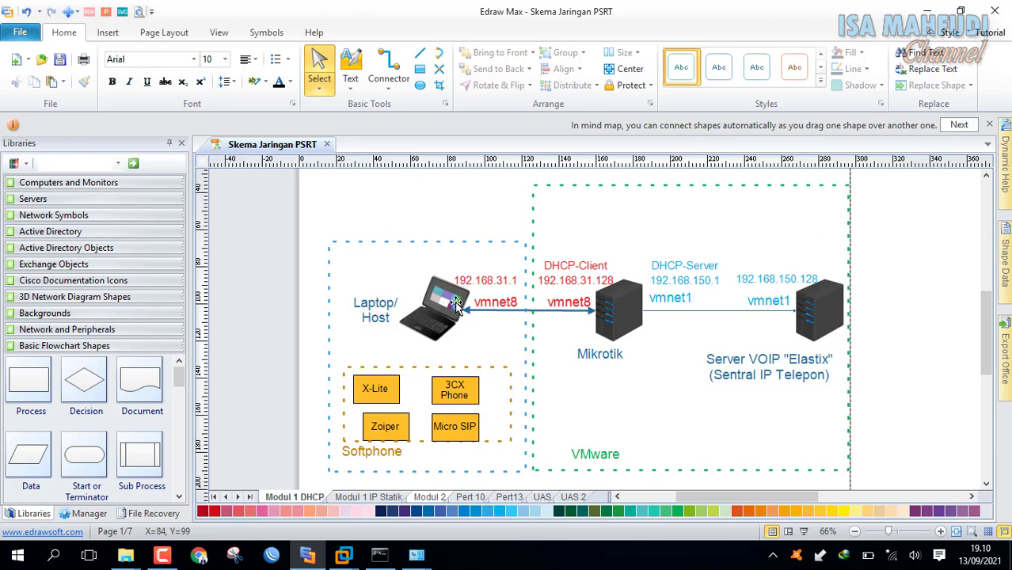
{"action": "mouse_move", "coordinate": [344, 555]}
{"action": "left_click", "coordinate": [317, 471]}
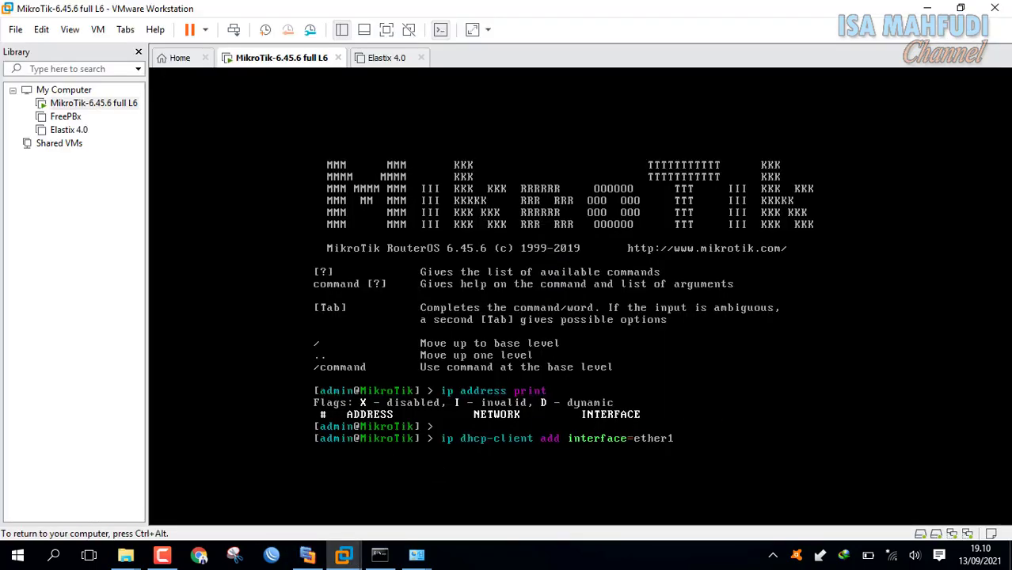
{"action": "type", "text": "disabled=no"}
Run the ether1 DHCP client command and list addresses, showing 192.168.31.129/24.
{"action": "key", "text": "Return"}
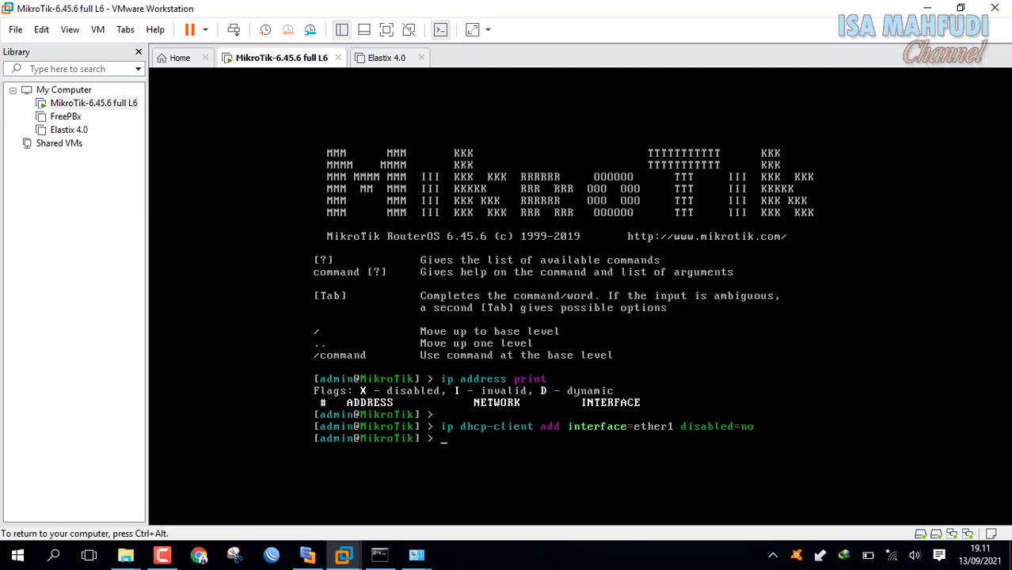
{"action": "type", "text": "ip address print"}
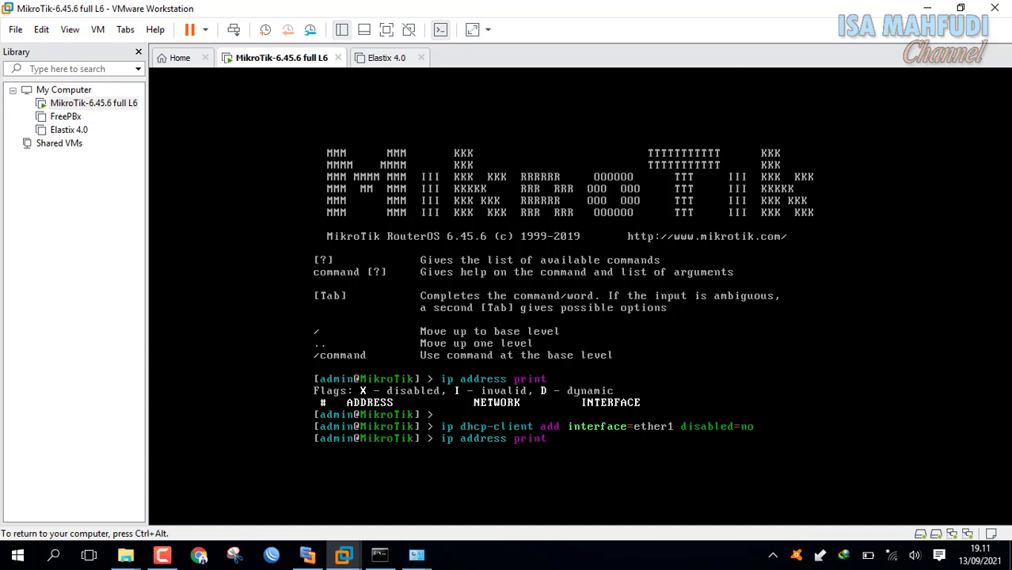
{"action": "key", "text": "Return"}
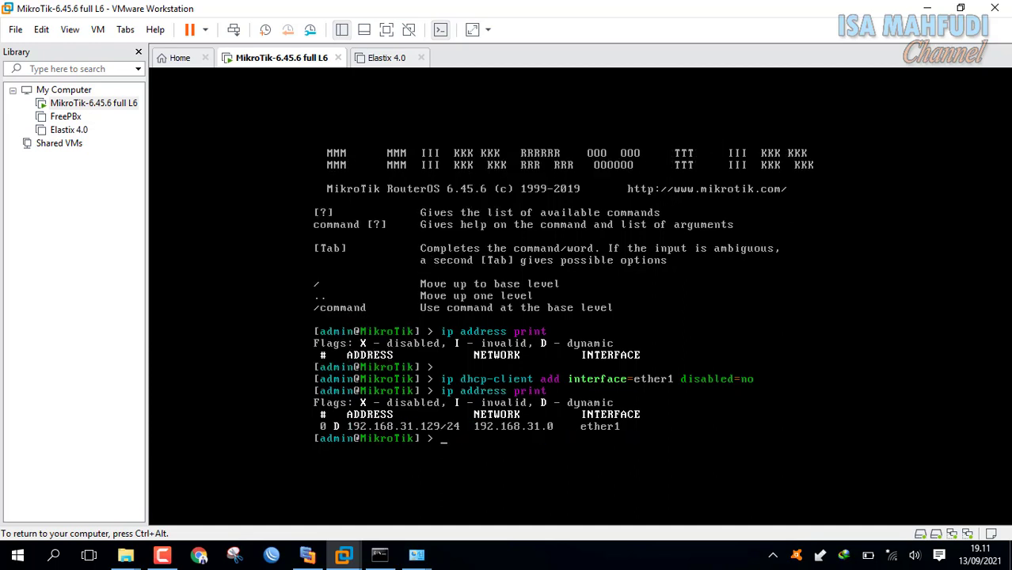
{"action": "key", "text": "ctrl+alt"}
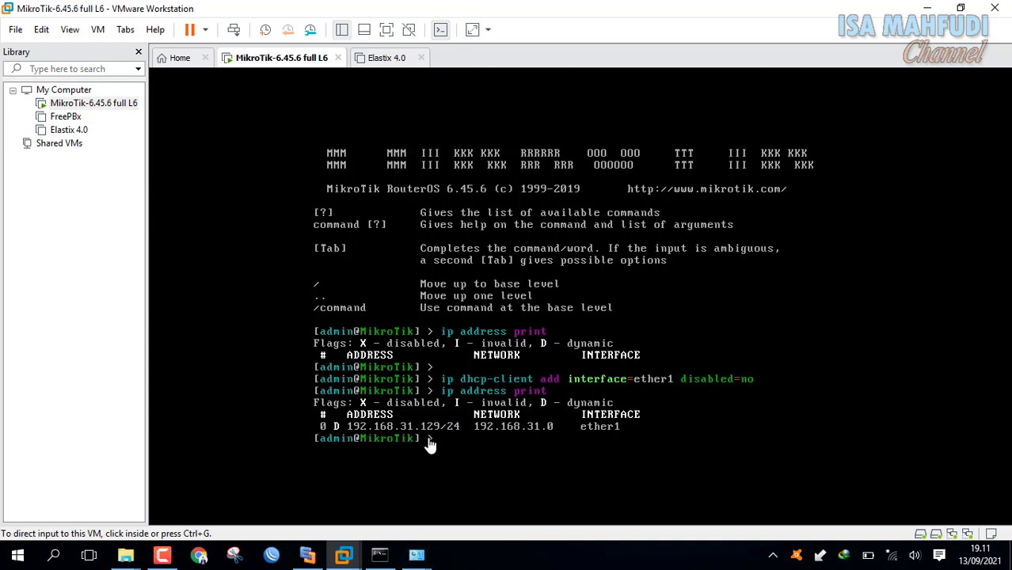
Rerun ipconfig to confirm VMnet8 at 192.168.31.1, then return to the MikroTik console.
{"action": "left_click", "coordinate": [386, 553]}
{"action": "scroll", "coordinate": [498, 299], "scroll_direction": "down", "scroll_amount": 5}
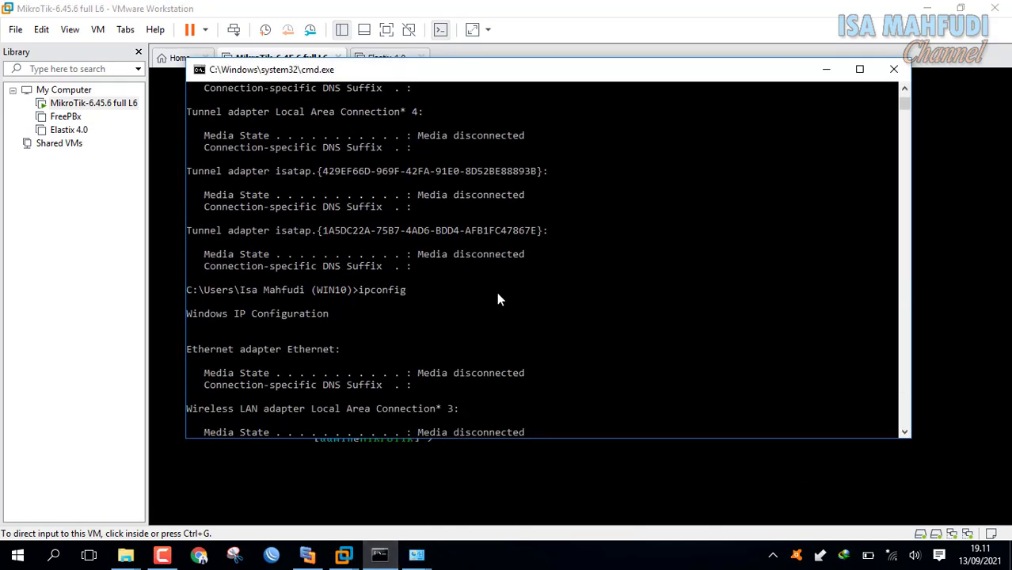
{"action": "scroll", "coordinate": [498, 299], "scroll_direction": "down", "scroll_amount": 4}
{"action": "scroll", "coordinate": [497, 298], "scroll_direction": "down", "scroll_amount": 4}
{"action": "type", "text": "i"}
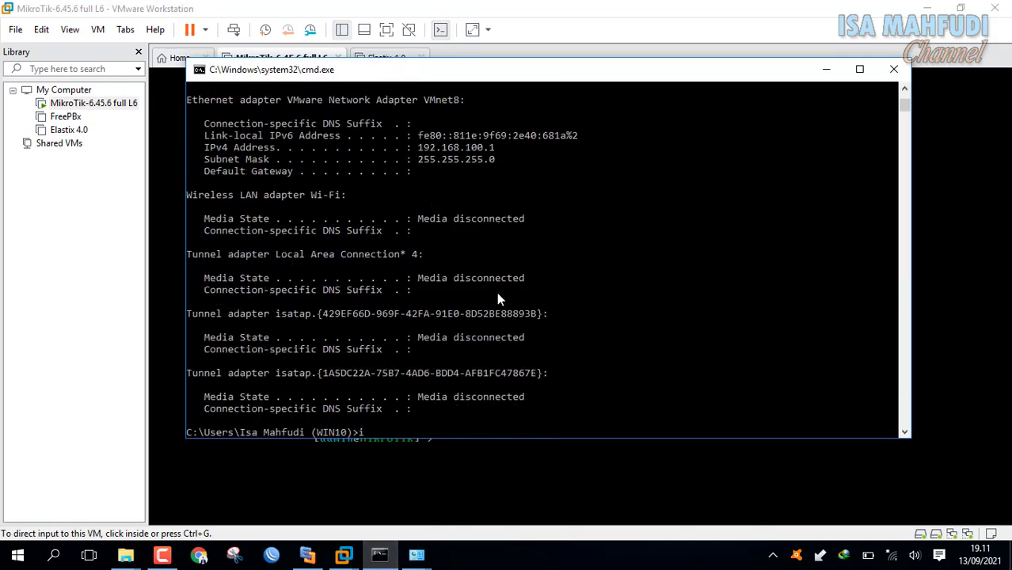
{"action": "type", "text": "pconfig"}
{"action": "key", "text": "Return"}
{"action": "scroll", "coordinate": [560, 277], "scroll_direction": "up", "scroll_amount": 2}
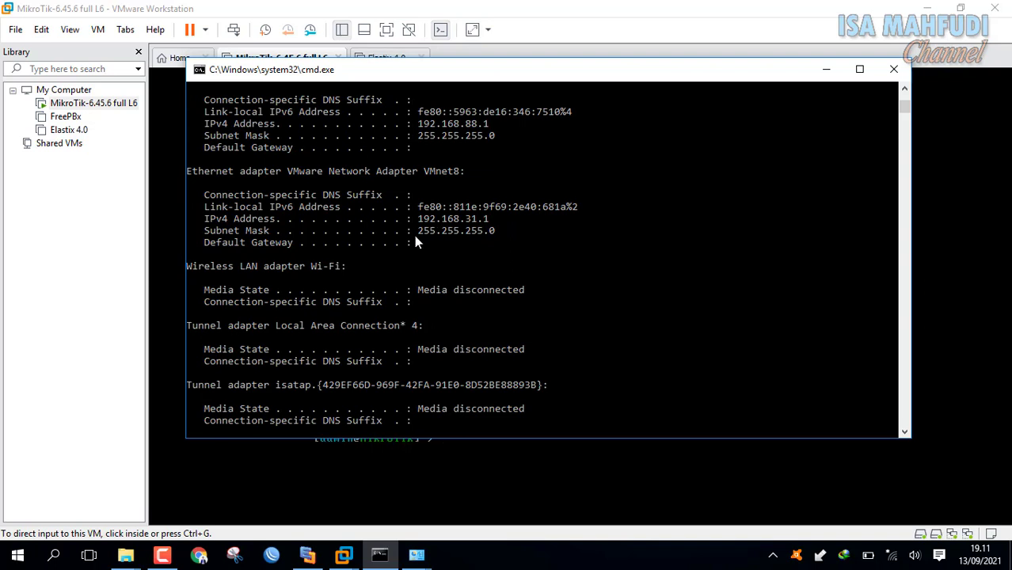
{"action": "left_click", "coordinate": [576, 47]}
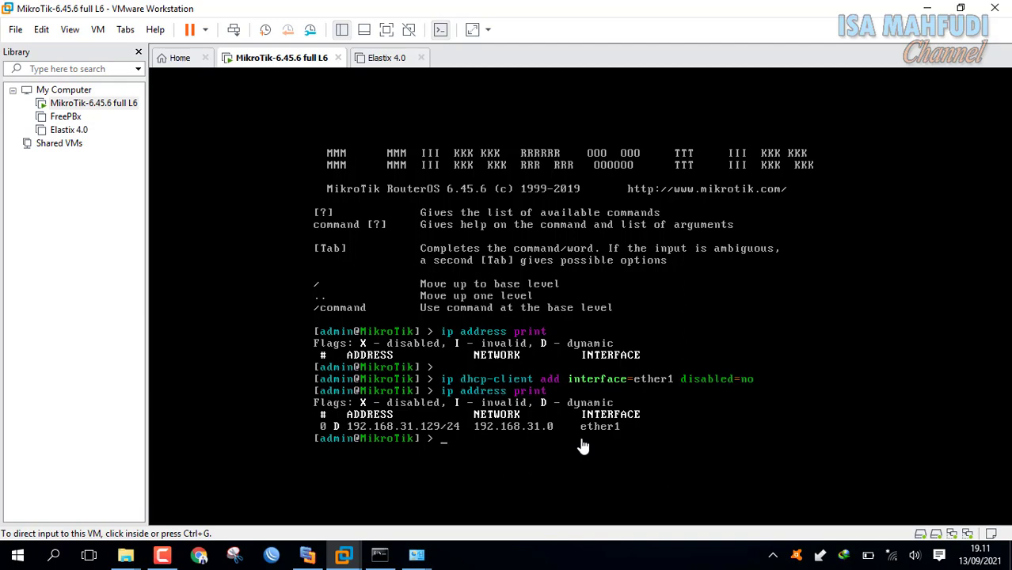
{"action": "left_click", "coordinate": [315, 558]}
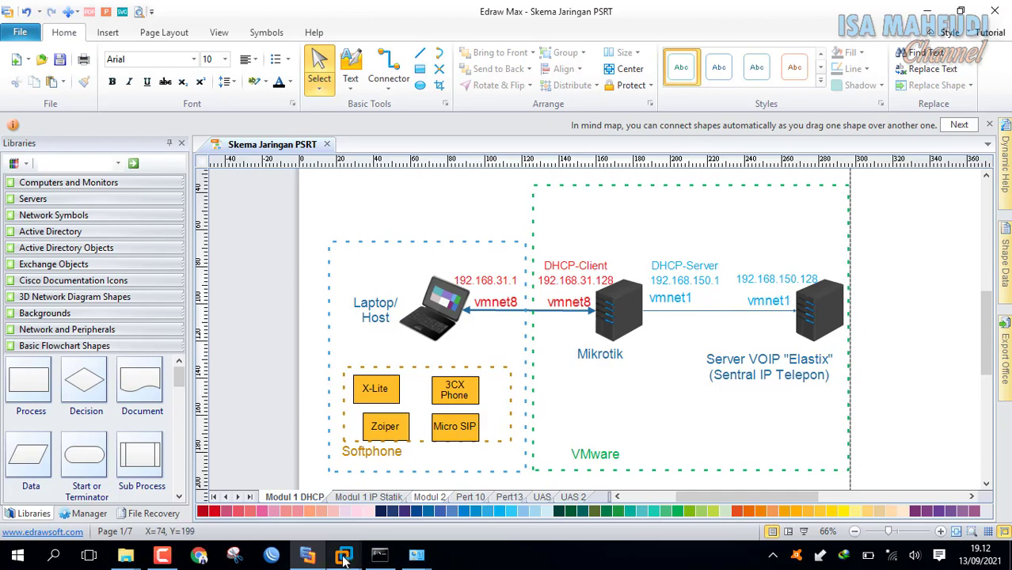
{"action": "mouse_move", "coordinate": [344, 555]}
{"action": "left_click", "coordinate": [344, 466]}
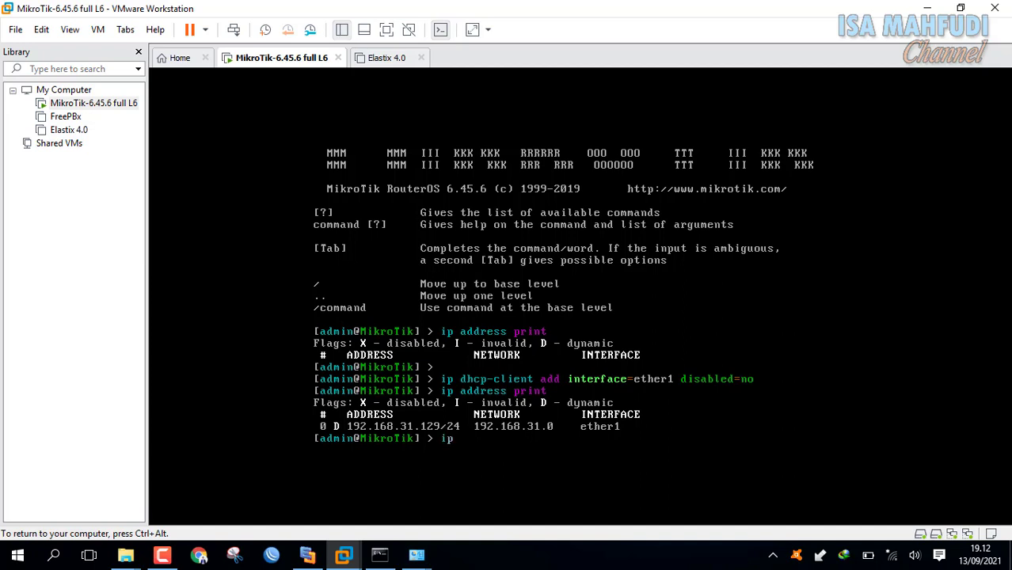
Begin typing 'ip address add address=192.168.150.1' in the MikroTik console.
{"action": "type", "text": "ip add"}
{"action": "key", "text": "Tab"}
{"action": "key", "text": "BackSpace"}
{"action": "key", "text": "BackSpace"}
{"action": "key", "text": "BackSpace"}
{"action": "key", "text": "BackSpace"}
{"action": "key", "text": "BackSpace"}
{"action": "key", "text": "BackSpace"}
{"action": "key", "text": "BackSpace"}
{"action": "key", "text": "BackSpace"}
{"action": "type", "text": "ip add"}
{"action": "key", "text": "Tab"}
{"action": "type", "text": "add"}
{"action": "key", "text": "Tab"}
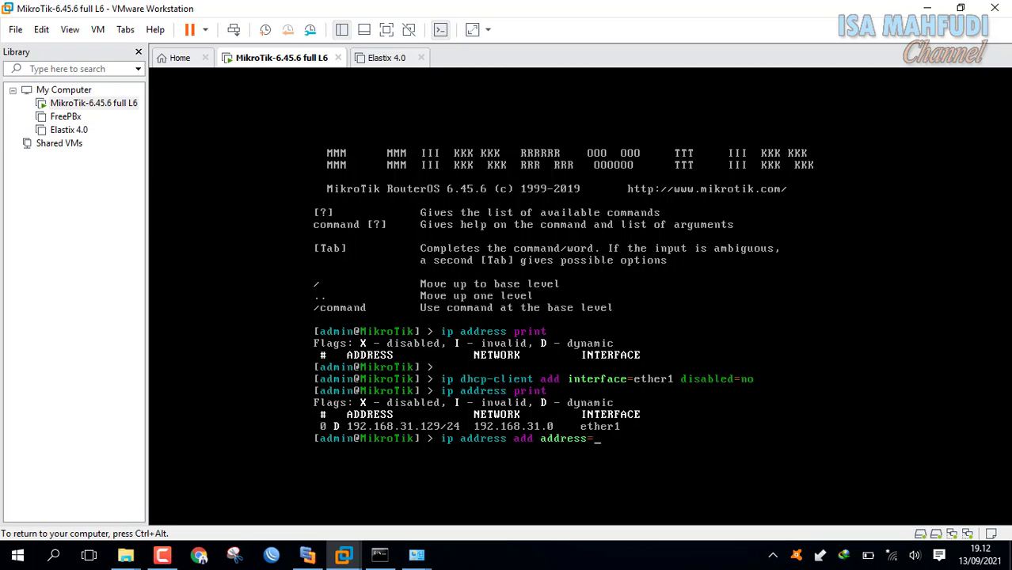
{"action": "type", "text": "192.168.150.1"}
Finish with /24 interface=ether2 disabled=no, run it, and print the router's addresses.
{"action": "key", "text": "ctrl+alt"}
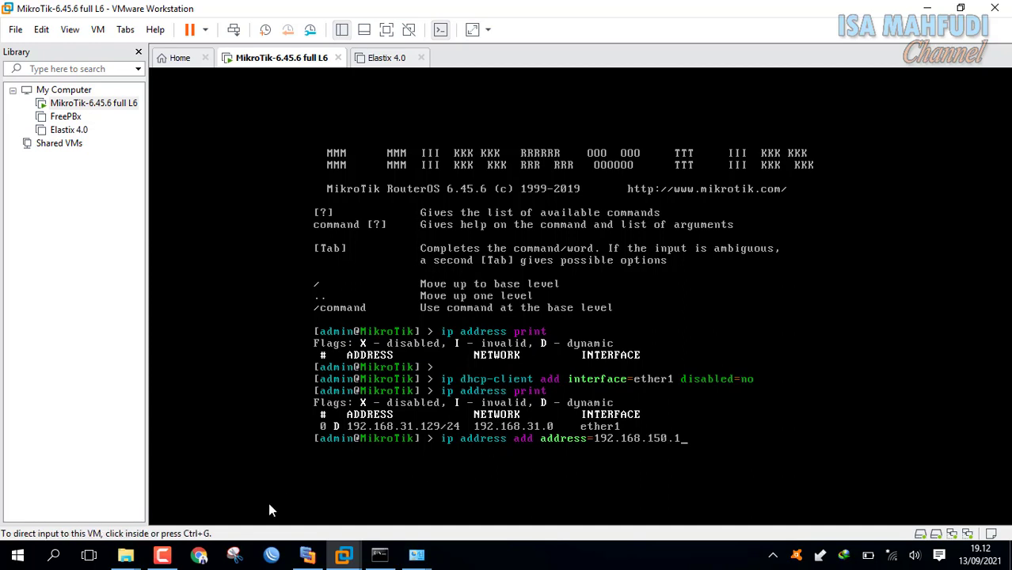
{"action": "left_click", "coordinate": [321, 560]}
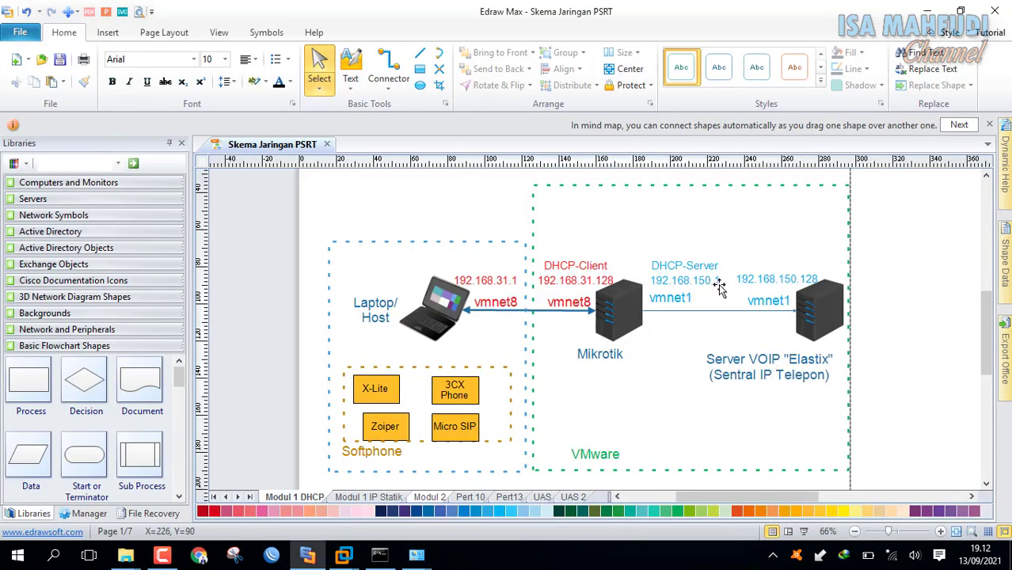
{"action": "mouse_move", "coordinate": [343, 556]}
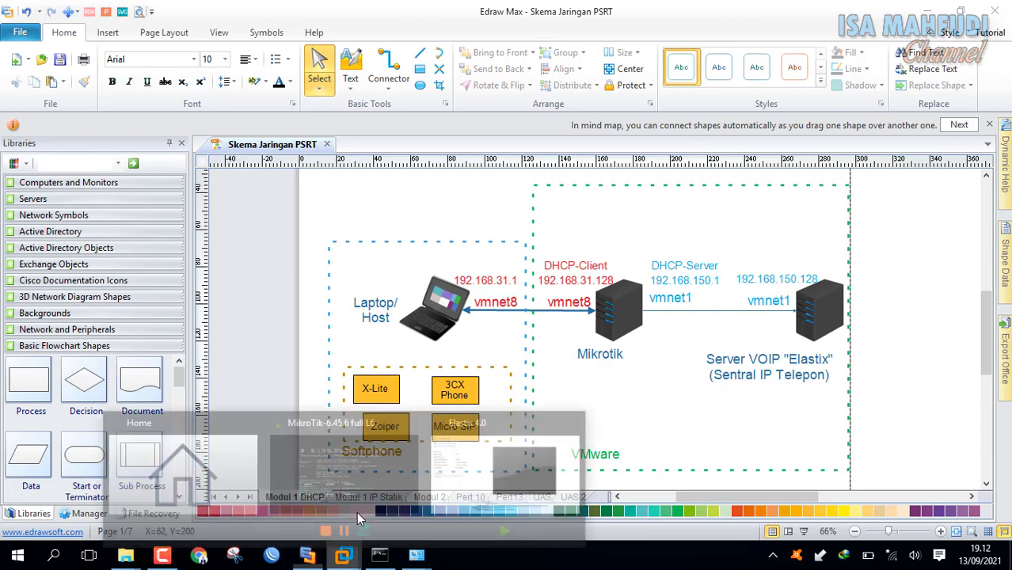
{"action": "left_click", "coordinate": [426, 469]}
{"action": "left_click", "coordinate": [427, 473]}
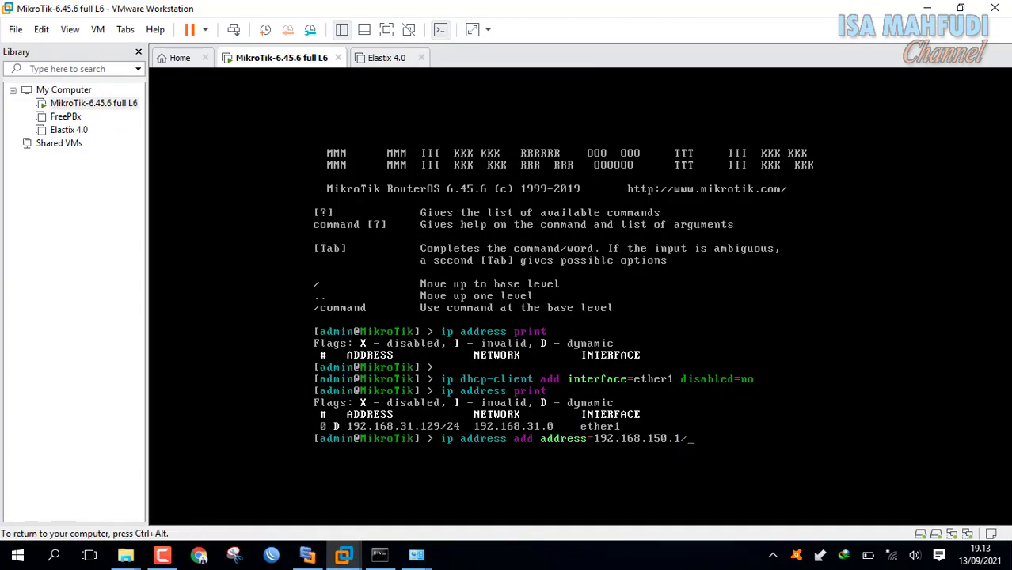
{"action": "type", "text": "/24"}
{"action": "type", "text": "in"}
{"action": "key", "text": "Tab"}
{"action": "key", "text": "Tab"}
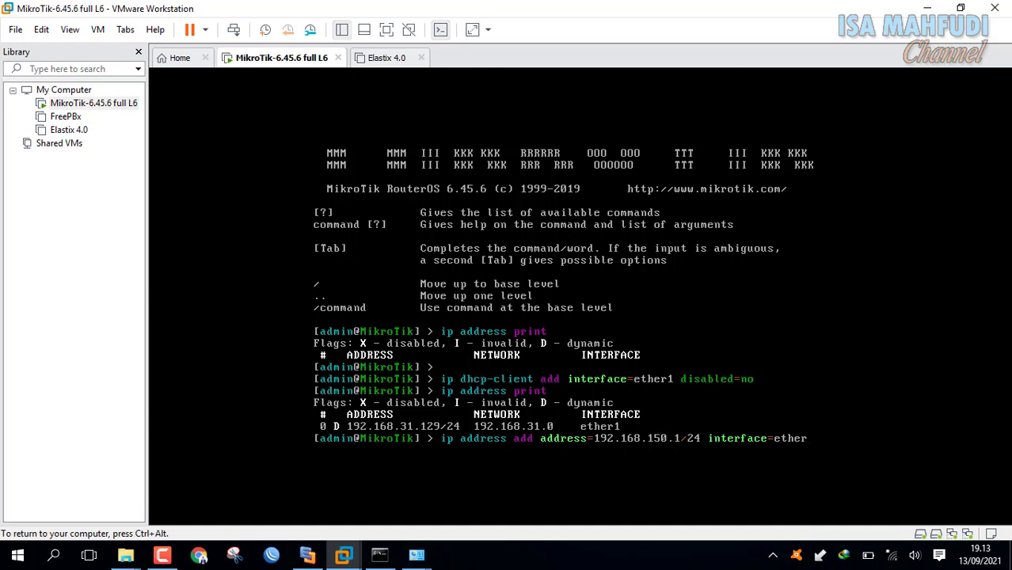
{"action": "type", "text": "2"}
{"action": "type", "text": " disabled="}
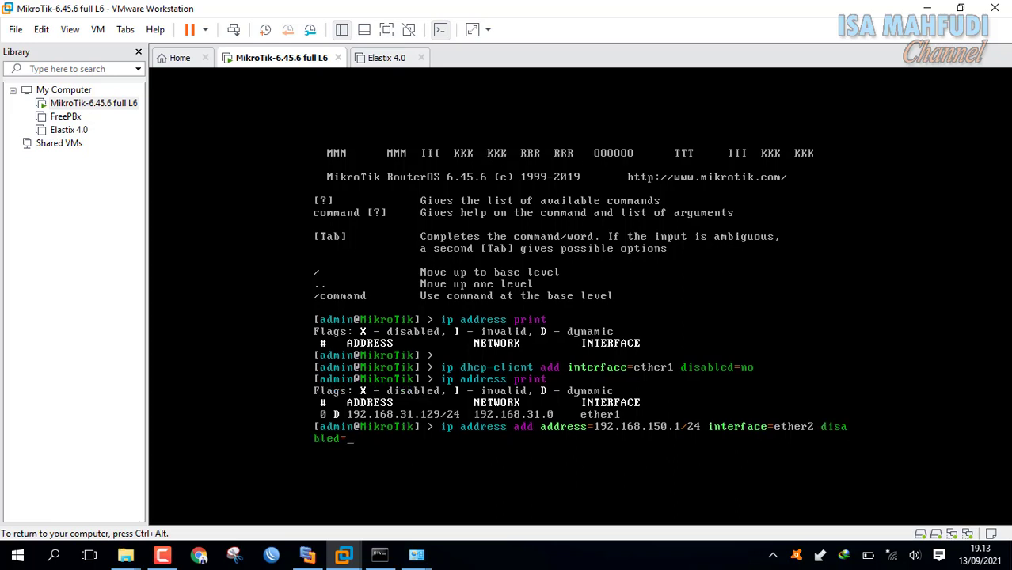
{"action": "type", "text": "no"}
{"action": "key", "text": "Return"}
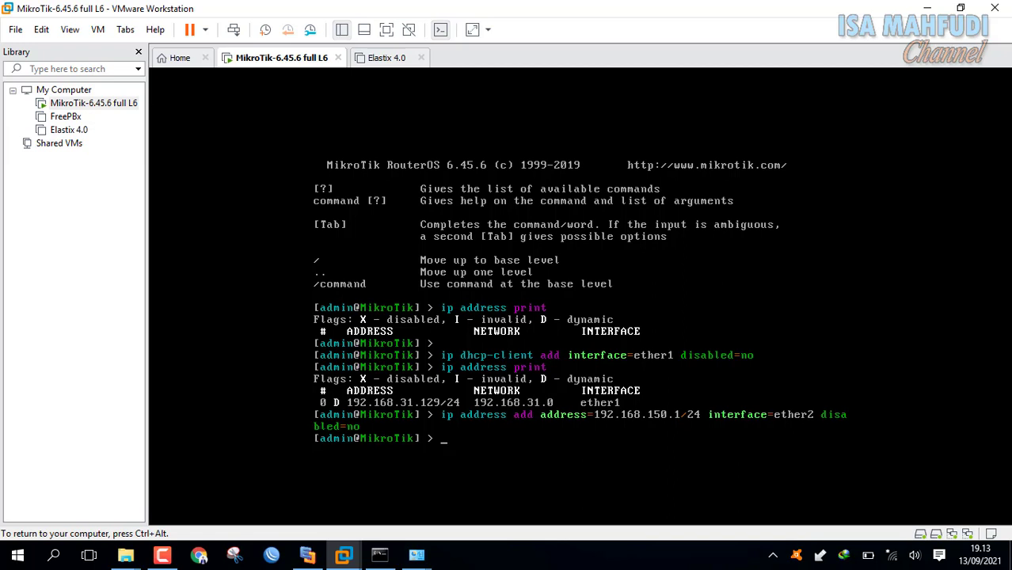
{"action": "type", "text": "ip address print"}
{"action": "key", "text": "Return"}
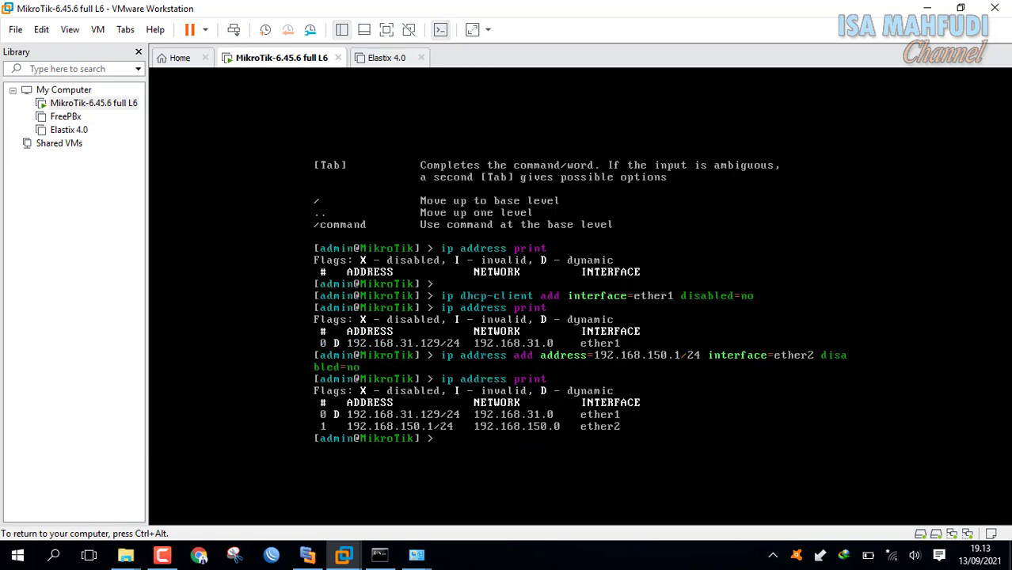
{"action": "key", "text": "ctrl+alt"}
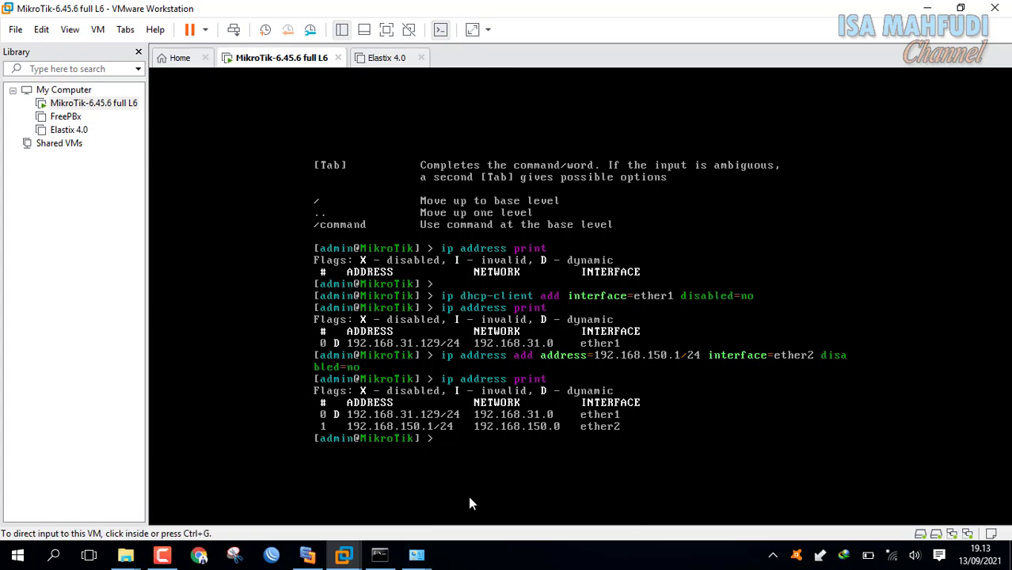
After checking the network diagram, start typing the ip dhcp-server command.
{"action": "left_click", "coordinate": [311, 562]}
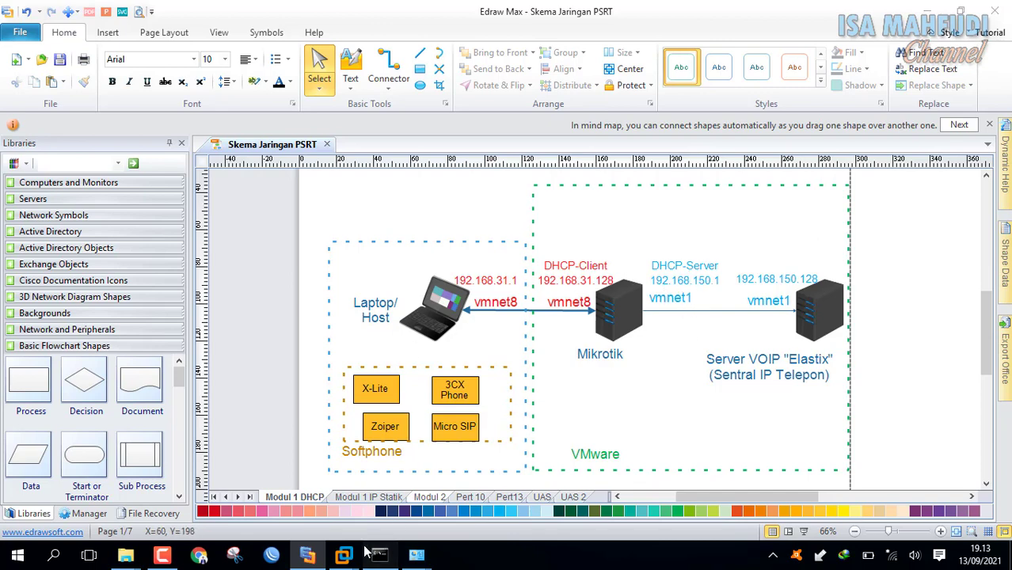
{"action": "left_click", "coordinate": [379, 555]}
{"action": "mouse_move", "coordinate": [352, 558]}
{"action": "left_click", "coordinate": [350, 480]}
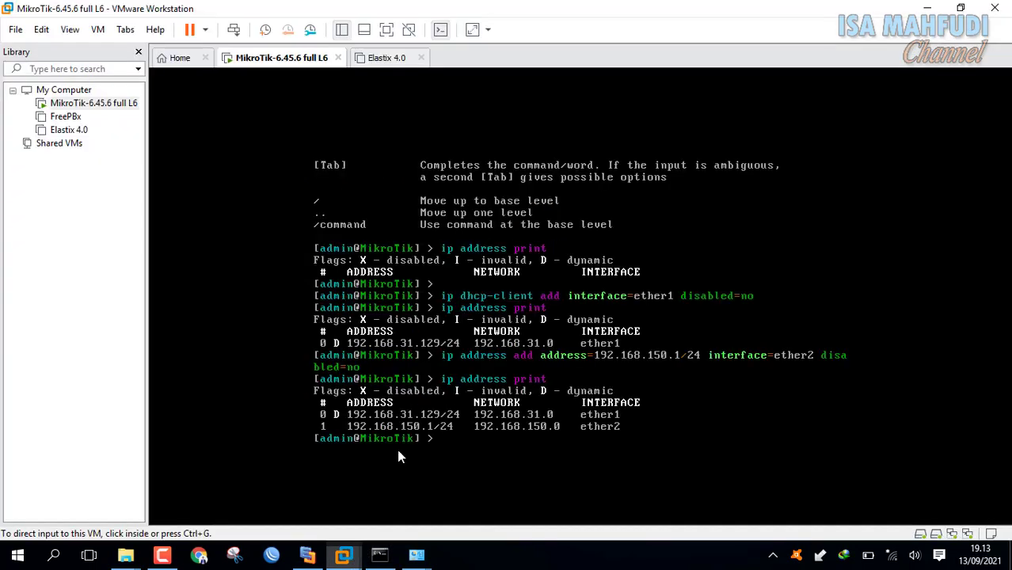
{"action": "left_click", "coordinate": [658, 400]}
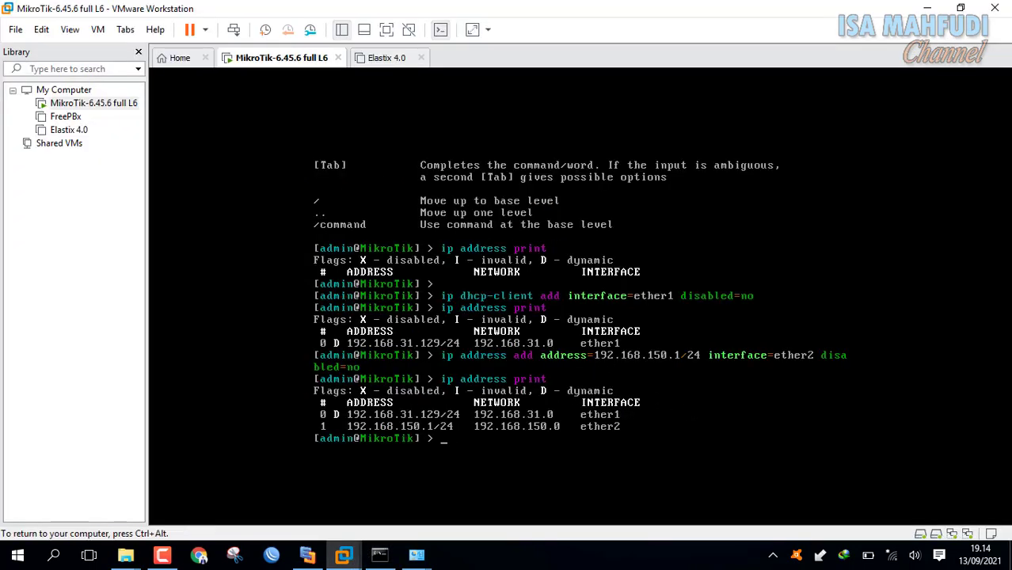
{"action": "type", "text": "ip dhcp-ser"}
{"action": "key", "text": "Tab"}
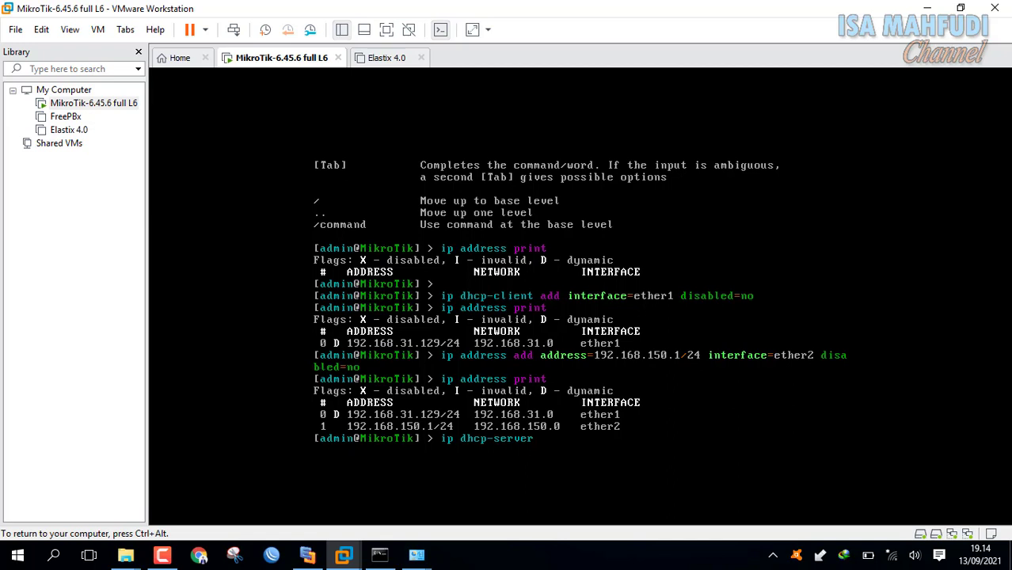
Launch ip dhcp-server setup and choose ether2 as the server interface.
{"action": "type", "text": "setup"}
{"action": "key", "text": "Return"}
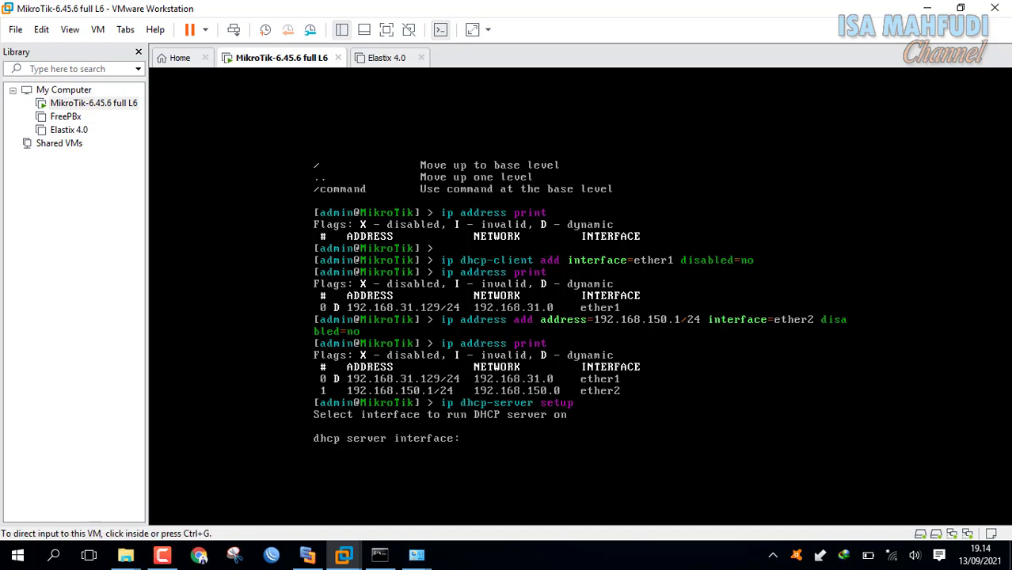
{"action": "left_click", "coordinate": [307, 555]}
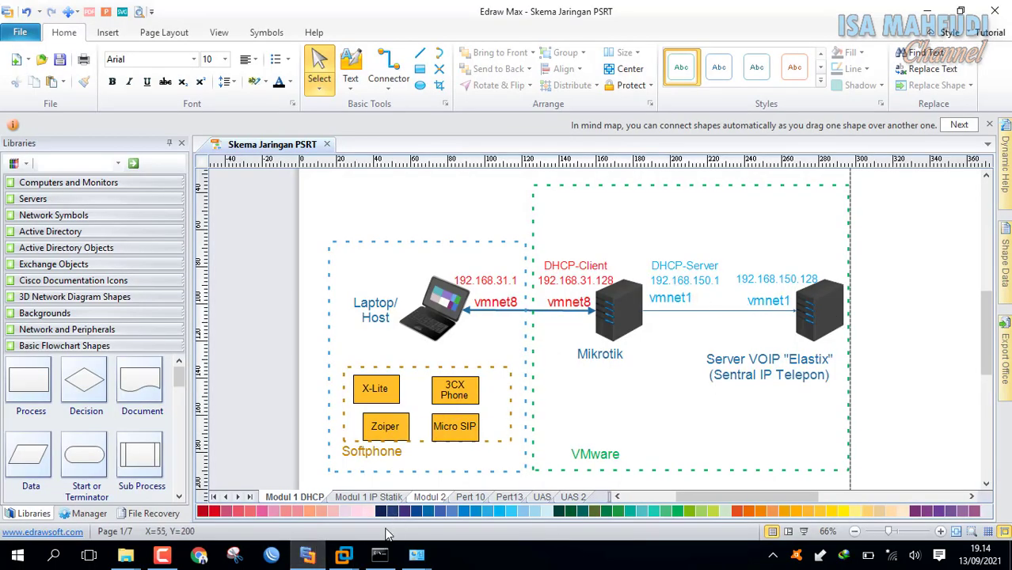
{"action": "mouse_move", "coordinate": [344, 555]}
{"action": "left_click", "coordinate": [379, 470]}
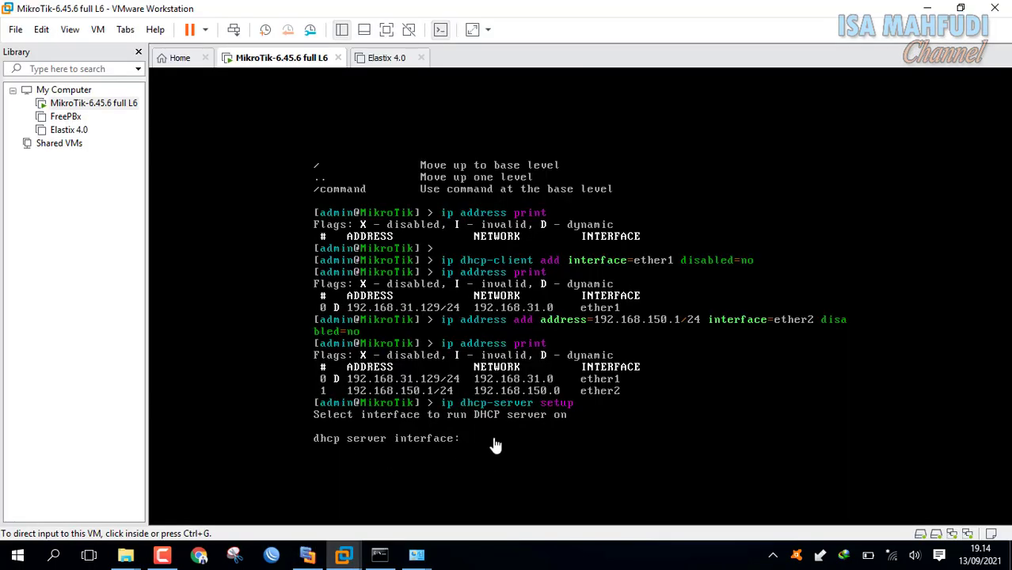
{"action": "left_click", "coordinate": [487, 434]}
{"action": "type", "text": "et"}
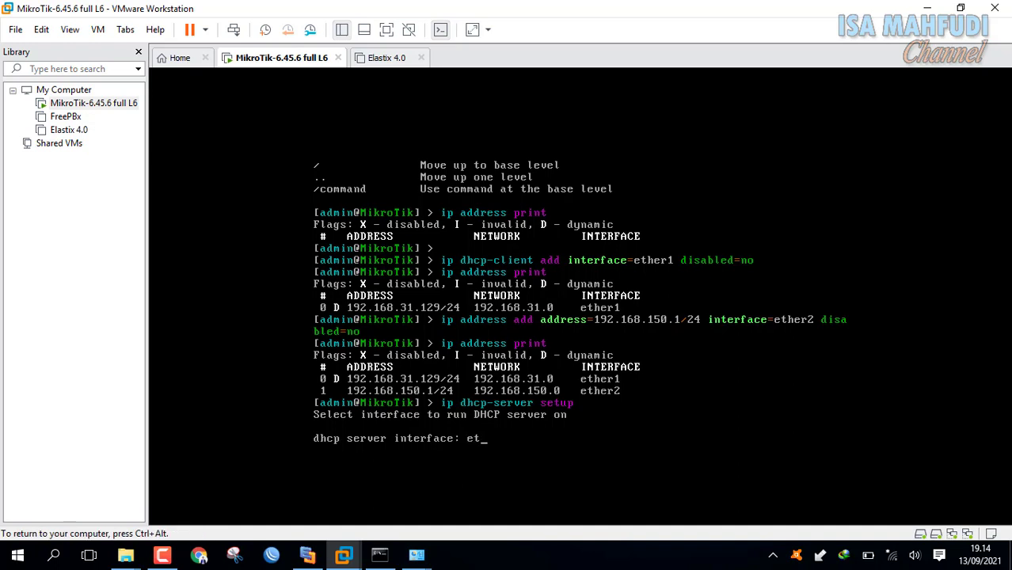
{"action": "type", "text": "her2"}
{"action": "key", "text": "Return"}
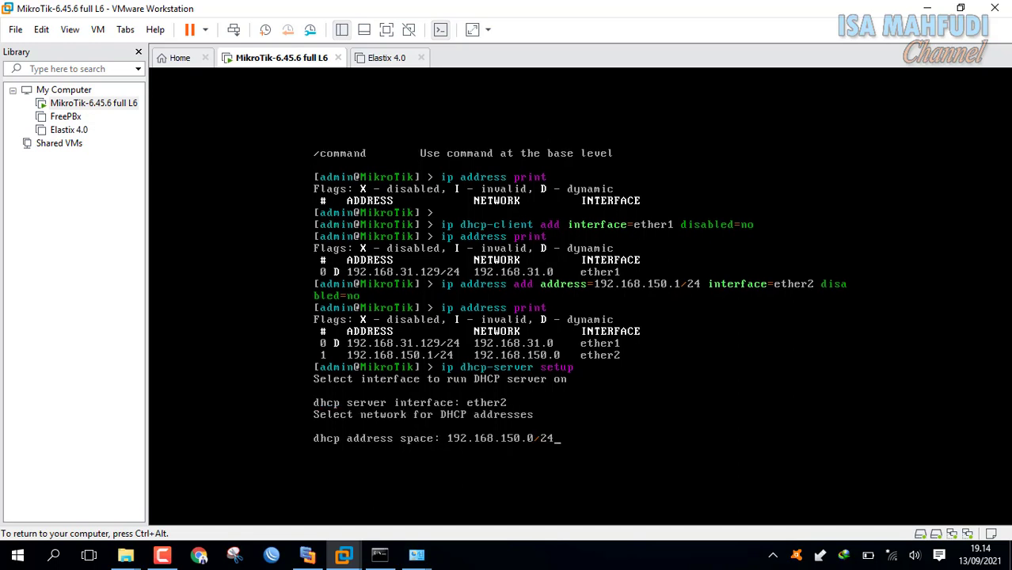
Accept 192.168.150.0/24, gateway 192.168.150.1, pool .2–.254, DNS 192.168.31.2, and set 3d leases.
{"action": "key", "text": "Return"}
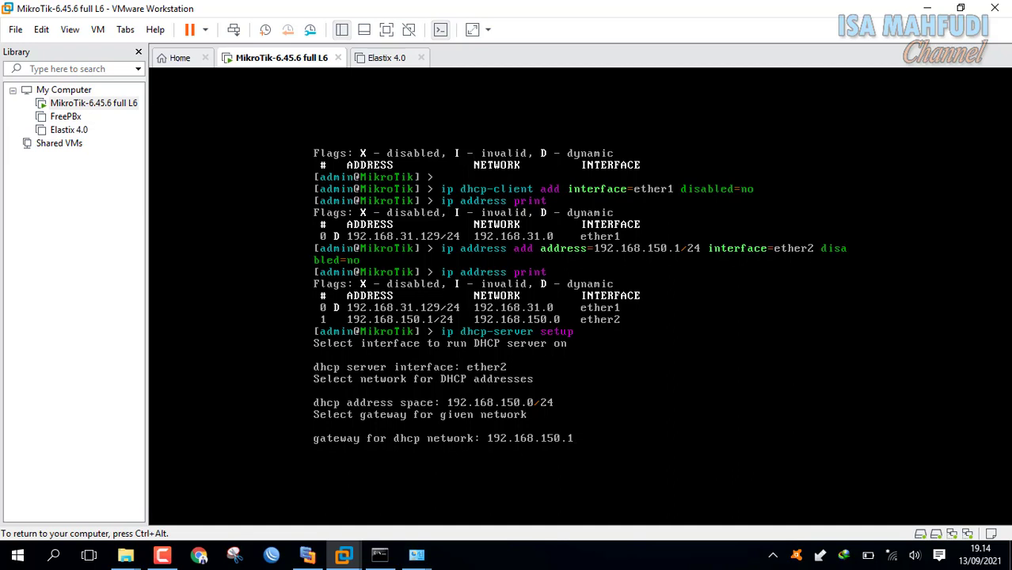
{"action": "key", "text": "Return"}
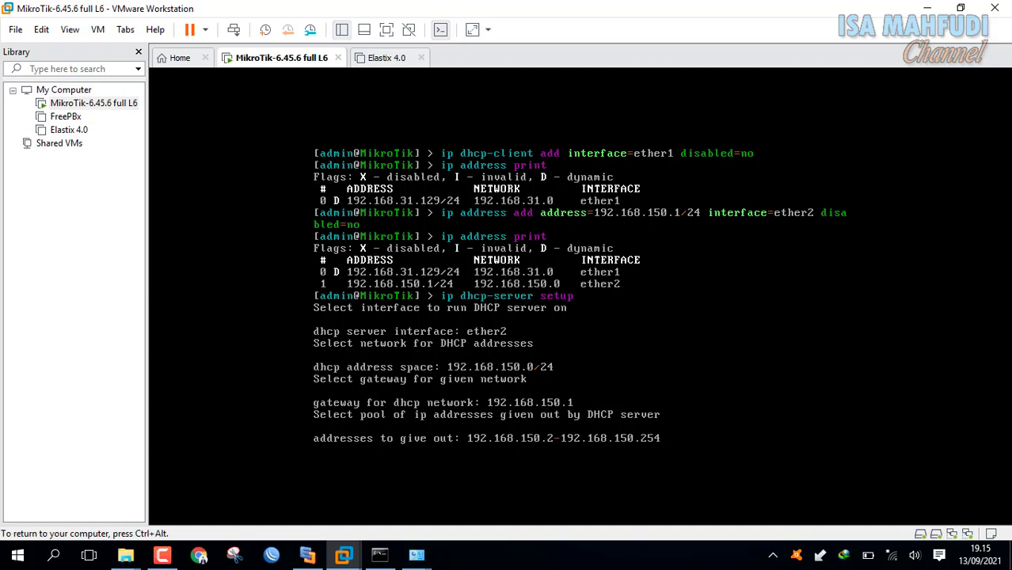
{"action": "key", "text": "Return"}
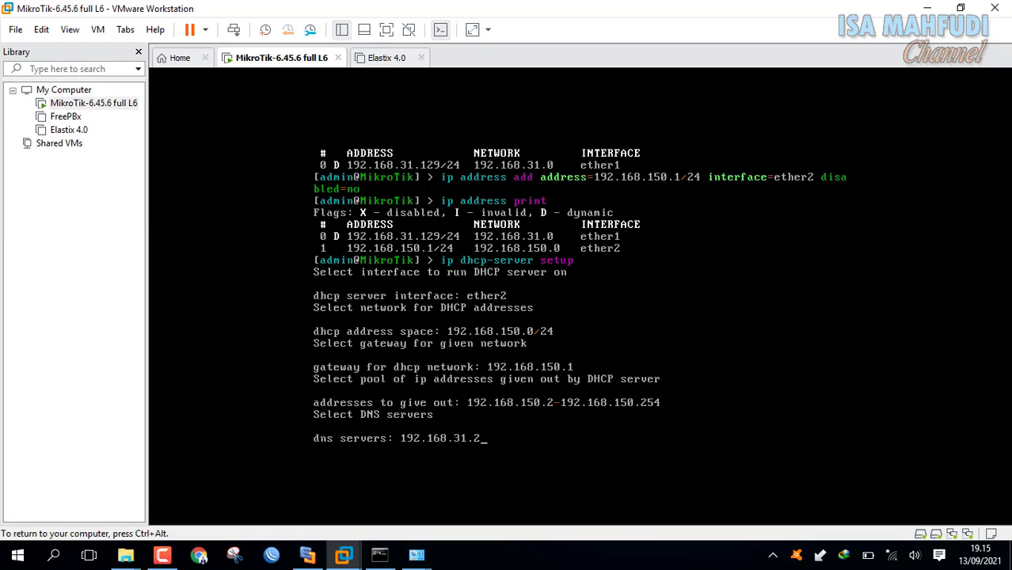
{"action": "key", "text": "Return"}
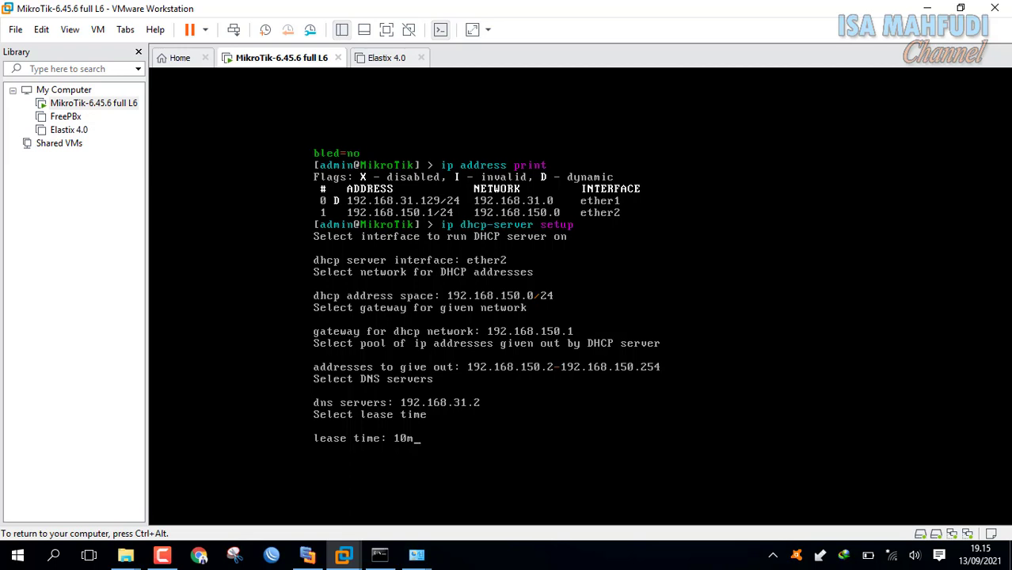
{"action": "key", "text": "BackSpace"}
{"action": "key", "text": "BackSpace"}
{"action": "key", "text": "BackSpace"}
{"action": "type", "text": "3d"}
{"action": "key", "text": "Return"}
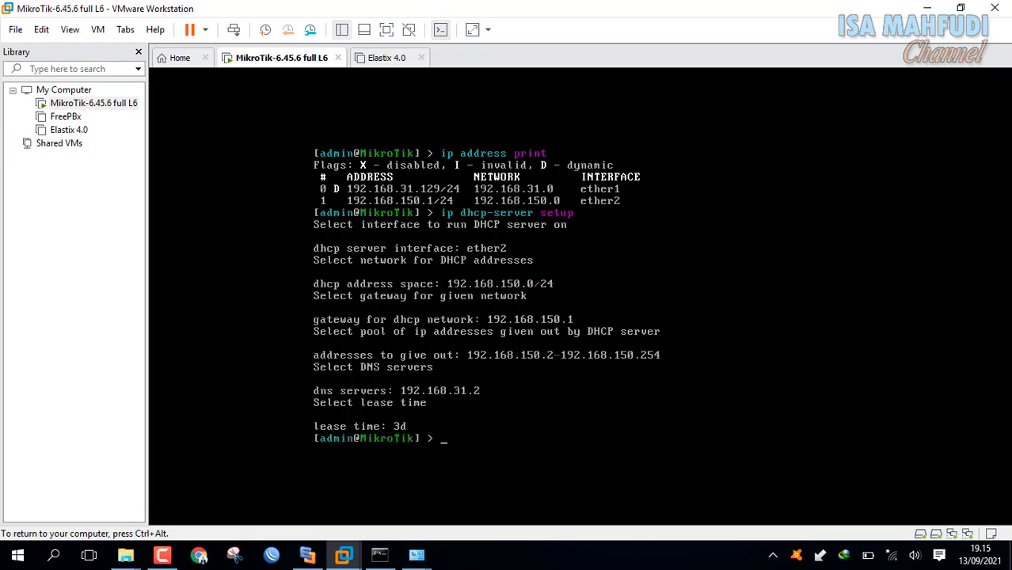
{"action": "key", "text": "ctrl+alt"}
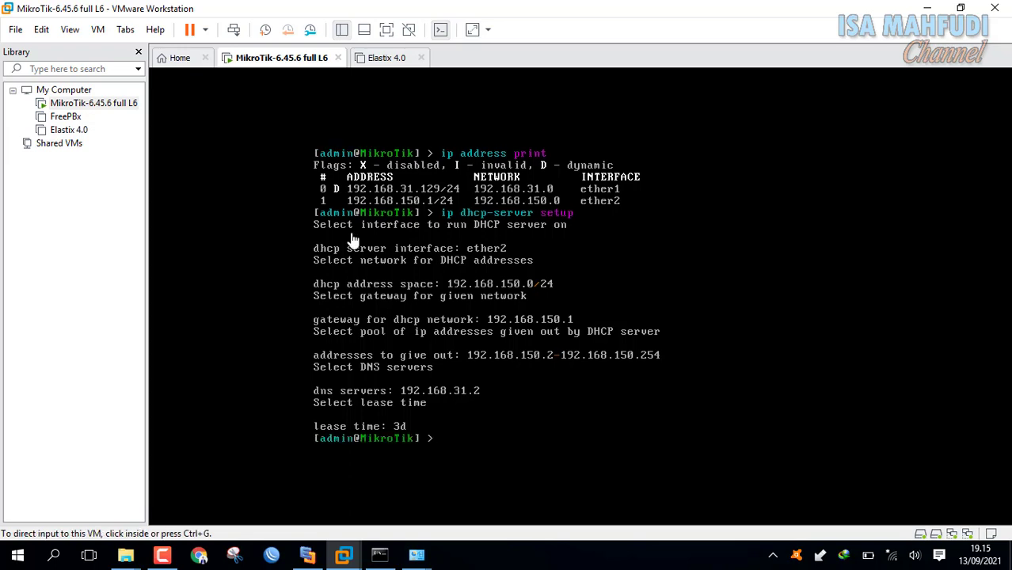
Power on the Elastix 4.0 VM and boot the default CentOS kernel from GRUB.
{"action": "left_click", "coordinate": [64, 134]}
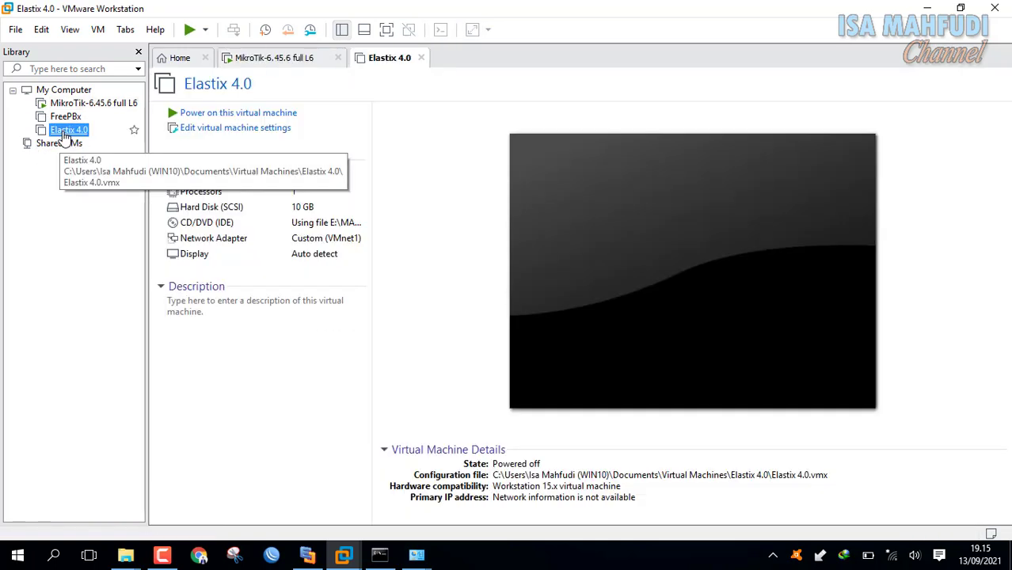
{"action": "left_click", "coordinate": [248, 115]}
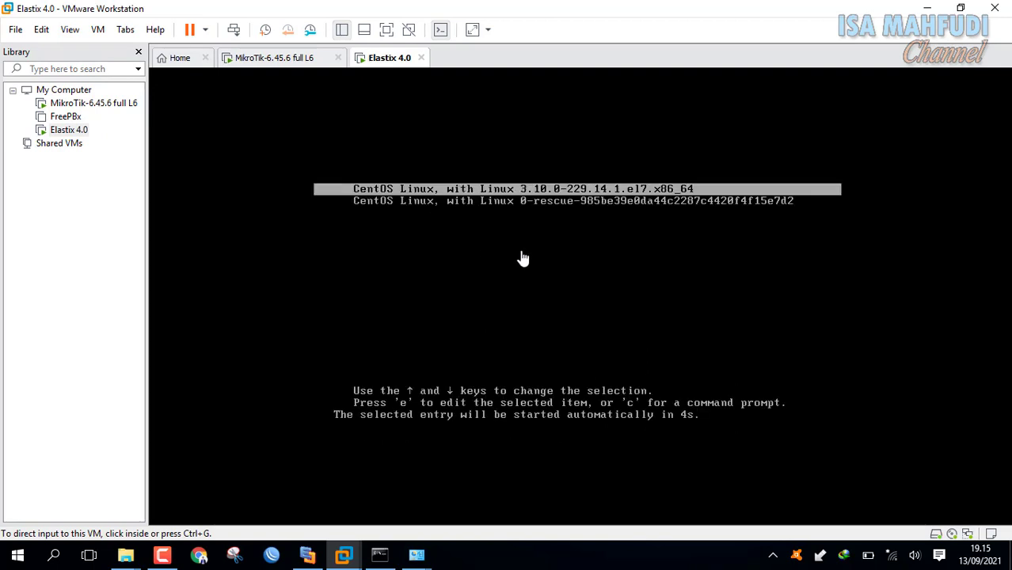
{"action": "left_click", "coordinate": [522, 258]}
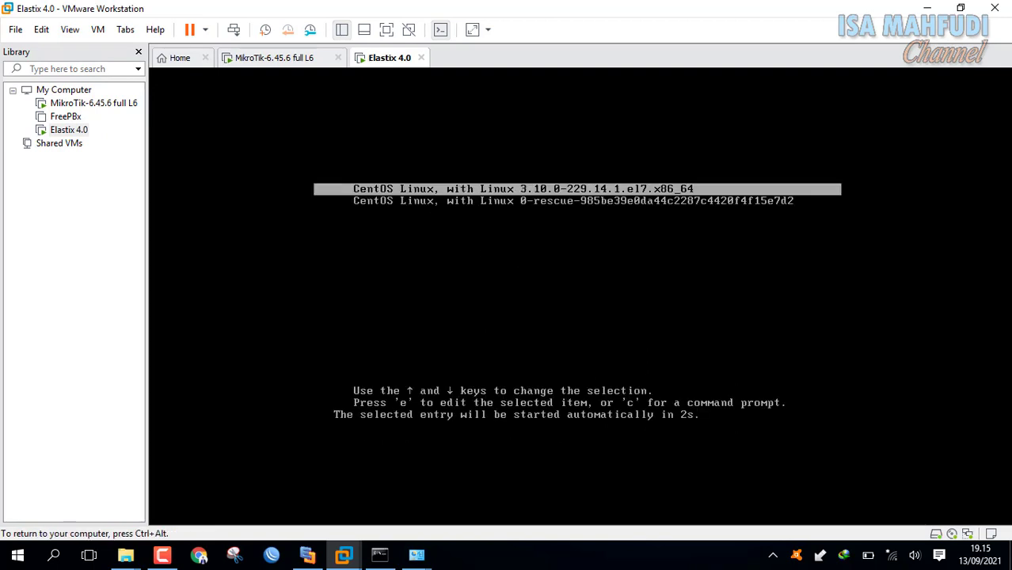
{"action": "key", "text": "Return"}
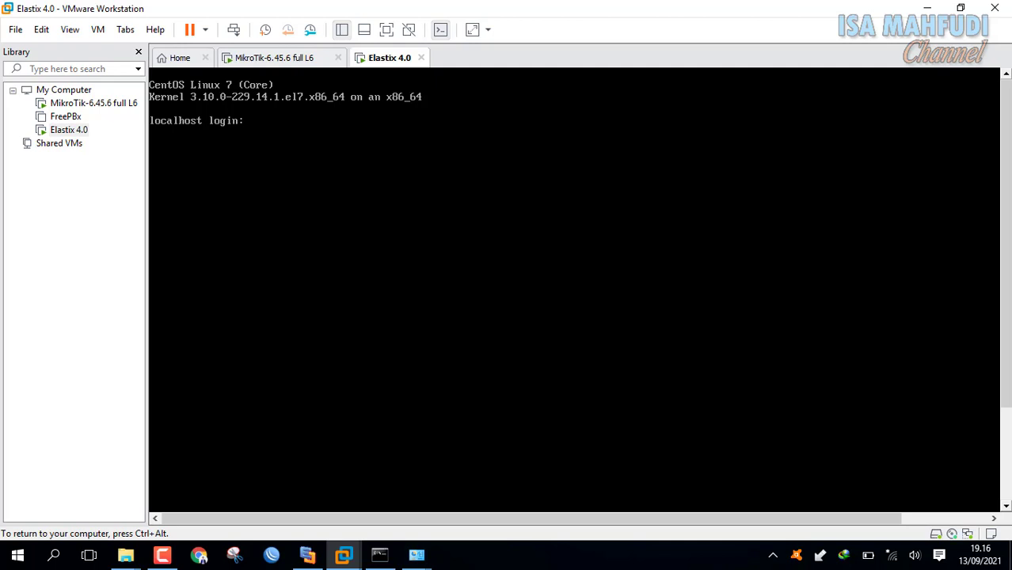
Log in to the Elastix console as root with the account password.
{"action": "type", "text": "oot"}
{"action": "key", "text": "Return"}
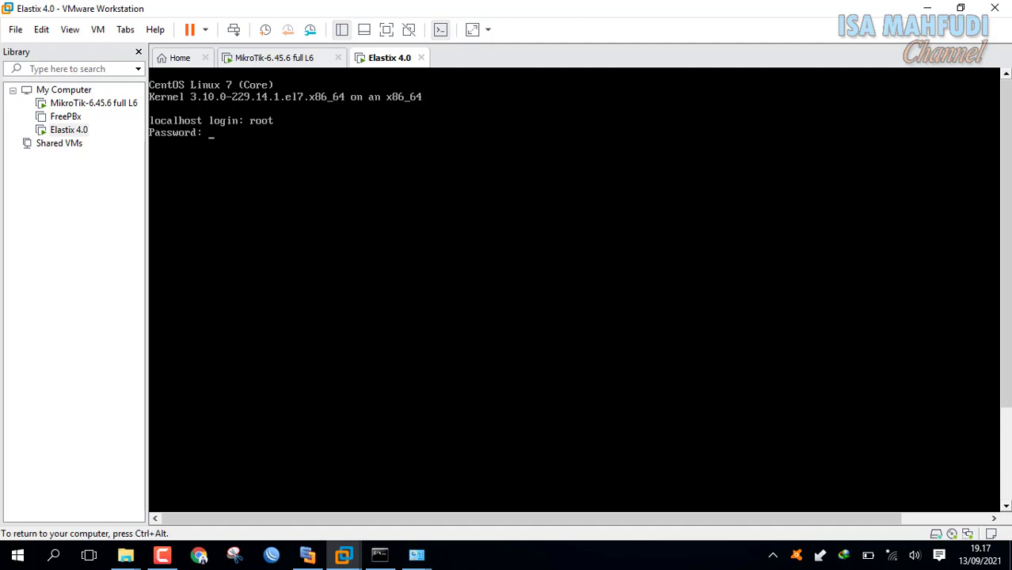
{"action": "key", "text": "Return"}
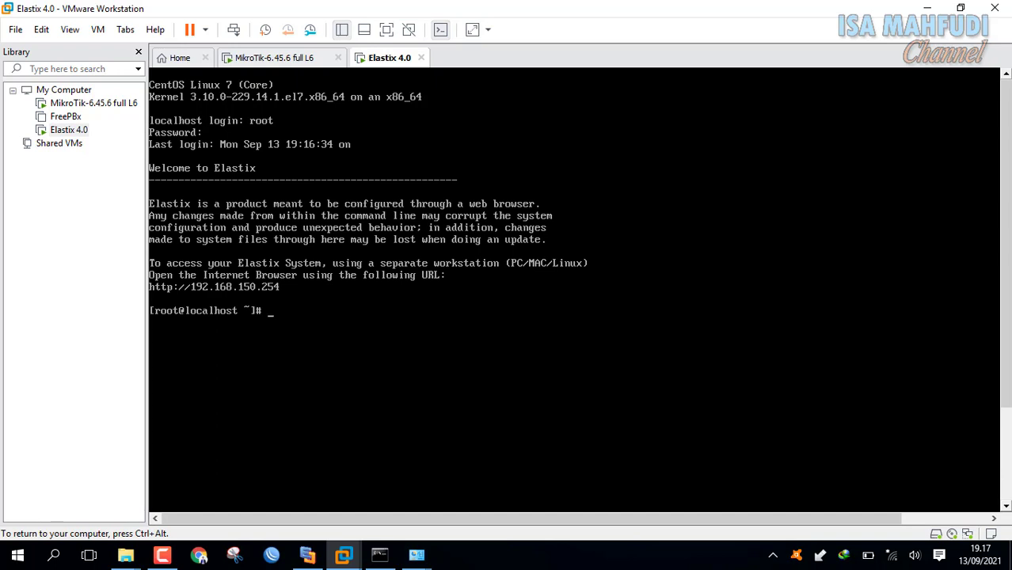
{"action": "key", "text": "ctrl+alt"}
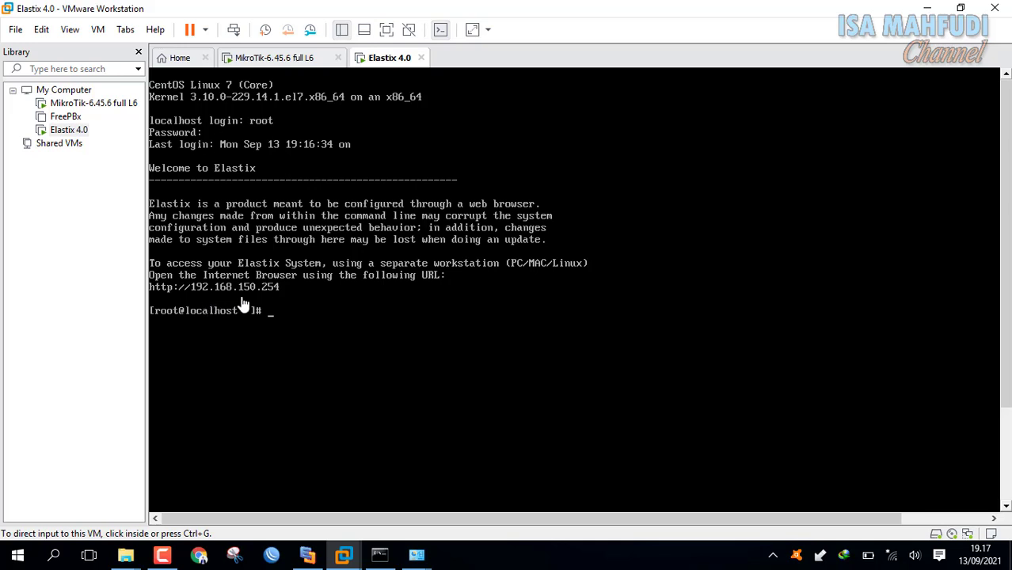
Glance at the MikroTik console and Edraw network diagram, then refocus the Elastix console.
{"action": "left_click", "coordinate": [298, 59]}
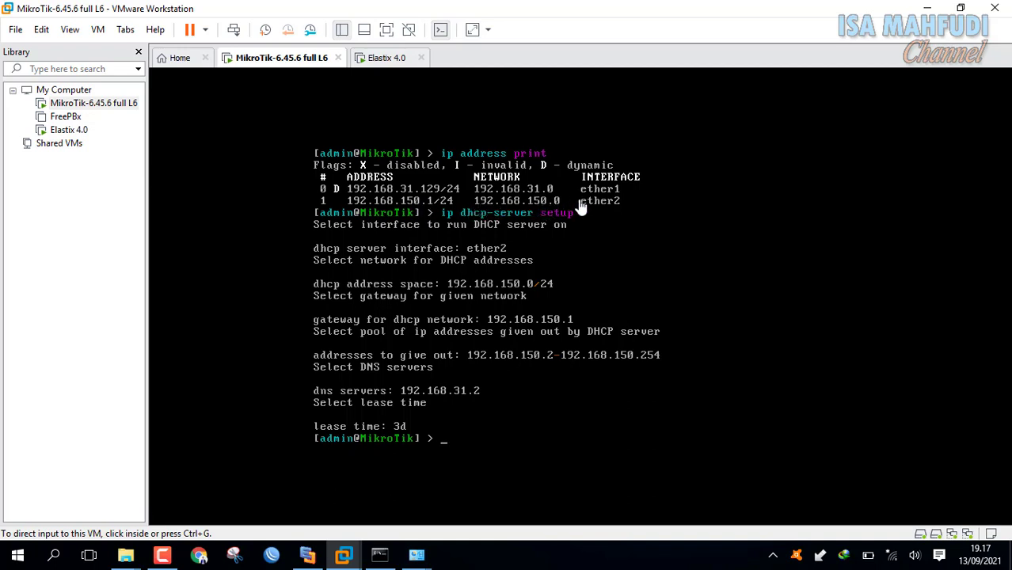
{"action": "left_click", "coordinate": [388, 60]}
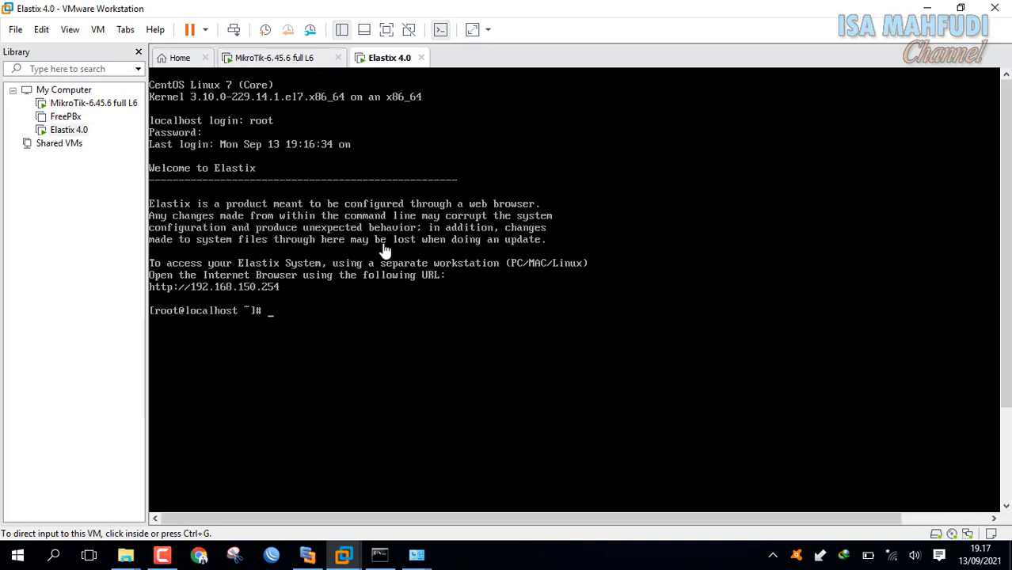
{"action": "left_click", "coordinate": [366, 322]}
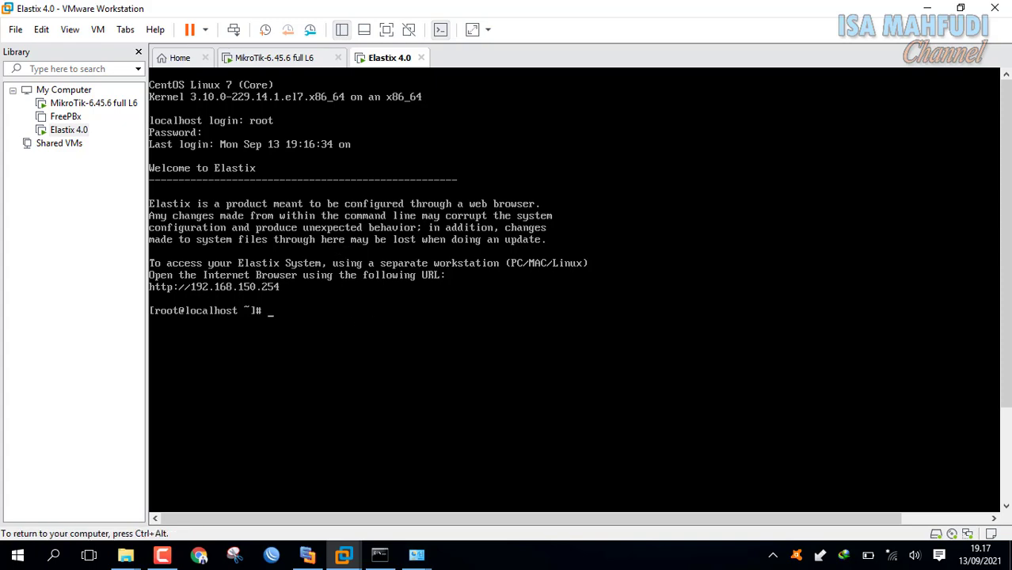
{"action": "key", "text": "ctrl+alt"}
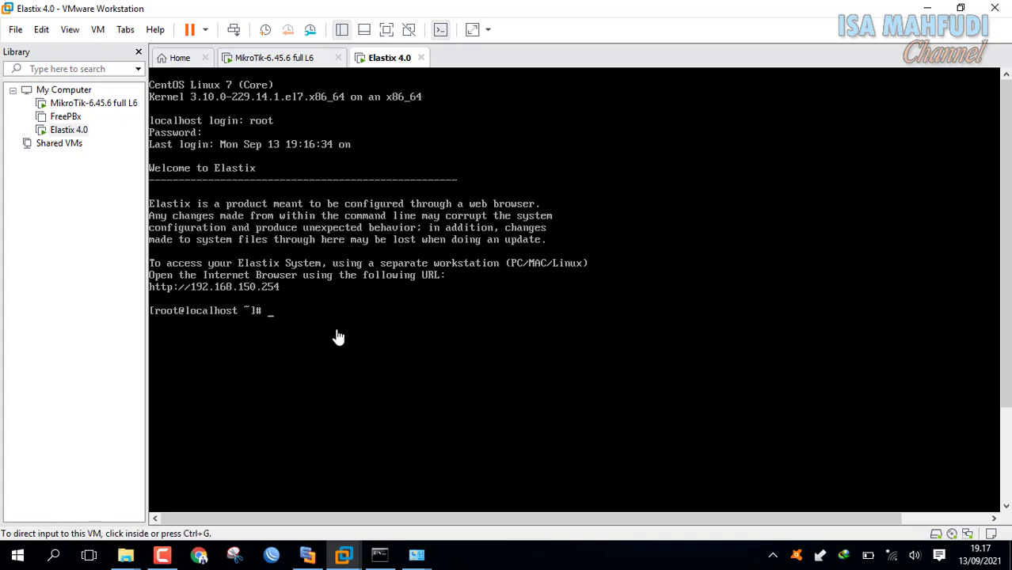
{"action": "left_click", "coordinate": [307, 555]}
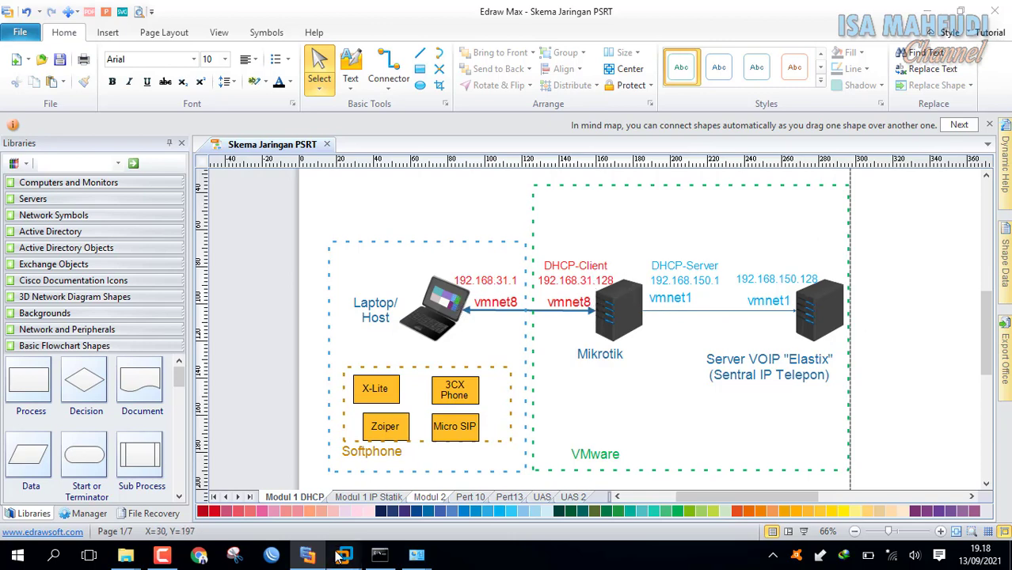
{"action": "mouse_move", "coordinate": [340, 555]}
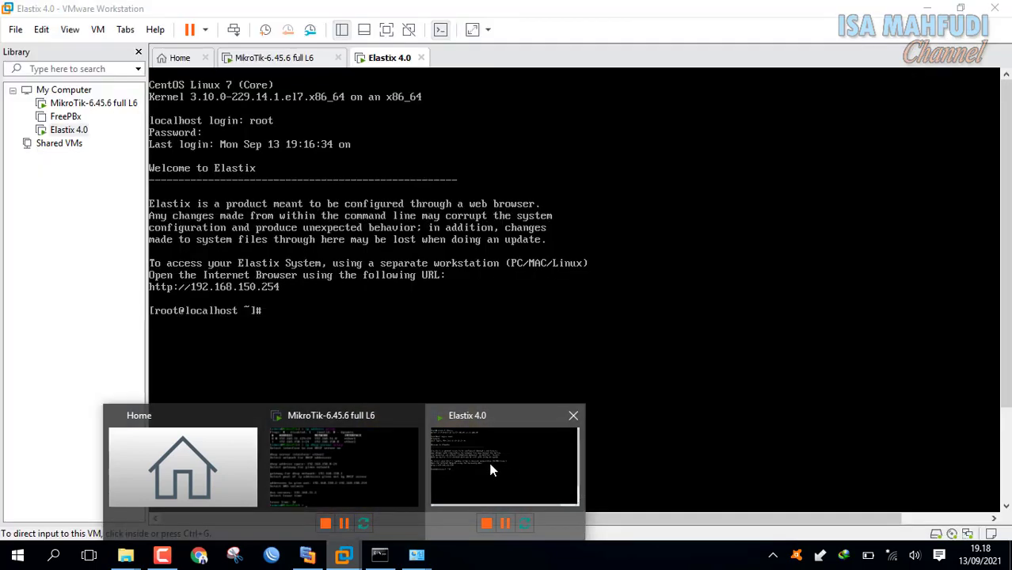
{"action": "left_click", "coordinate": [490, 471]}
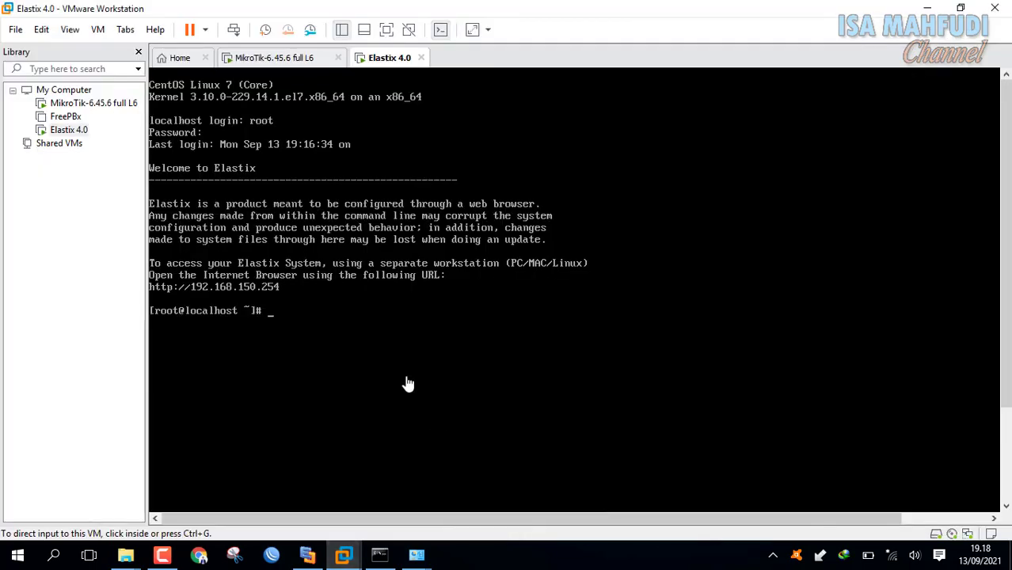
{"action": "left_click", "coordinate": [348, 316]}
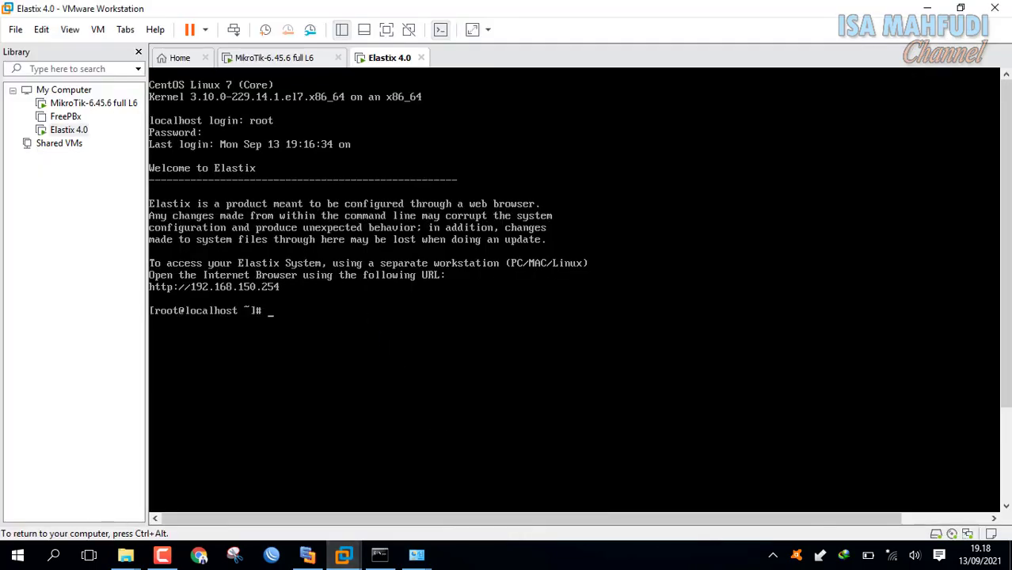
Ping 192.168.150.1 from Elastix, getting 5/5 replies, then show the Edraw Max diagram.
{"action": "type", "text": "ping 192.168.150.1"}
{"action": "key", "text": "Return"}
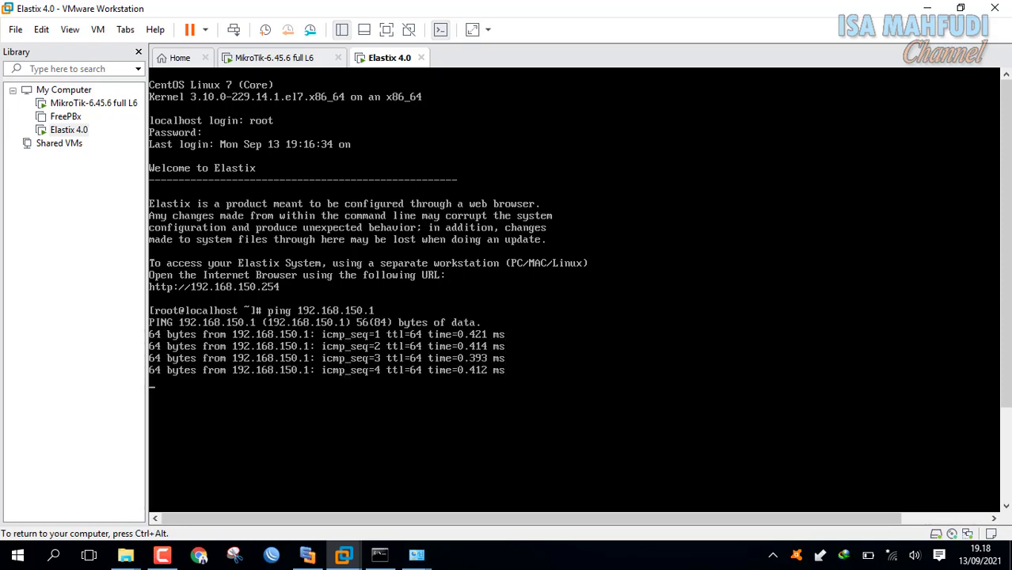
{"action": "key", "text": "ctrl+c"}
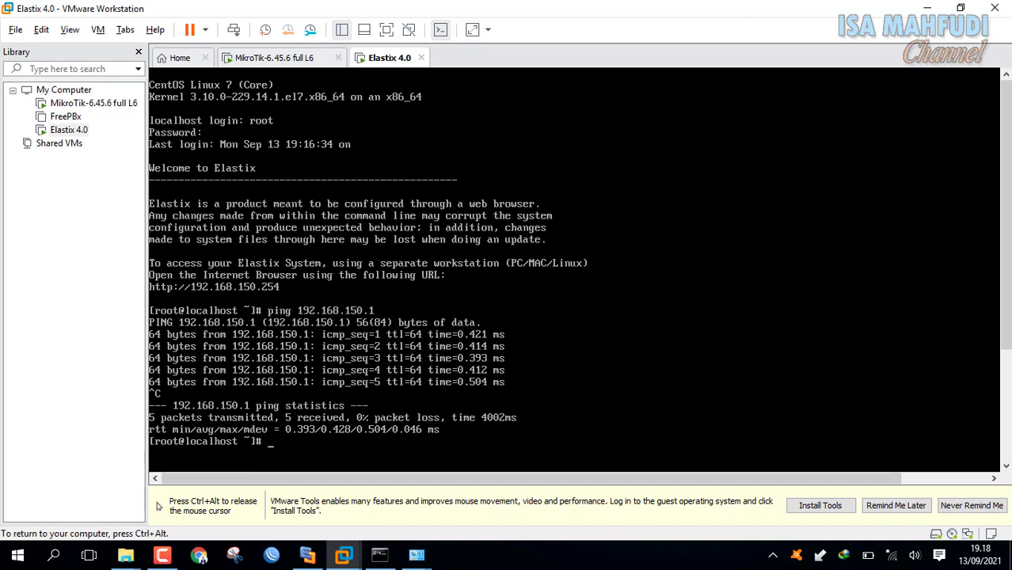
{"action": "left_click", "coordinate": [308, 556]}
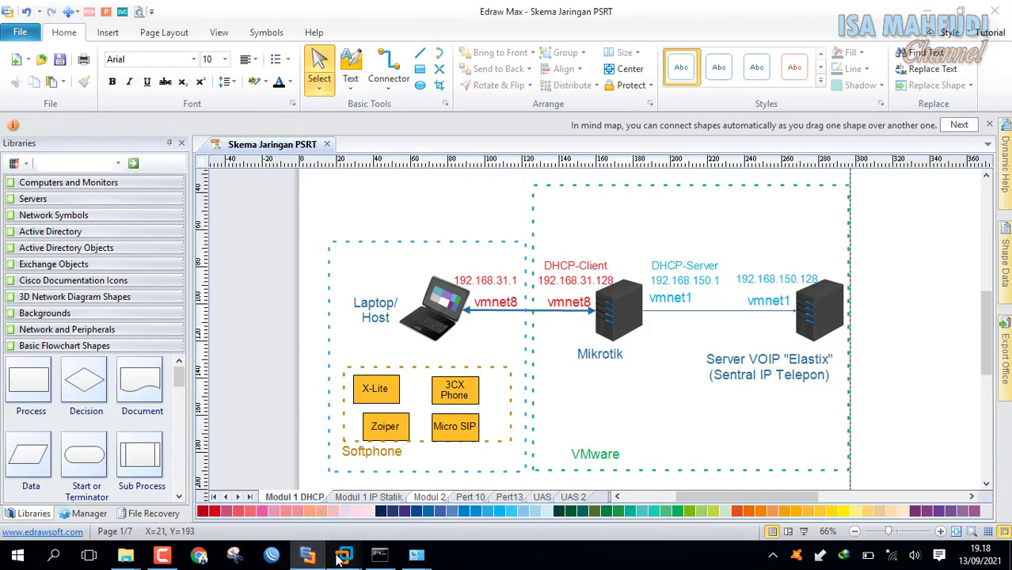
Check the MikroTik interface addresses and ping 192.168.31.129 from Elastix.
{"action": "mouse_move", "coordinate": [339, 558]}
{"action": "left_click", "coordinate": [451, 480]}
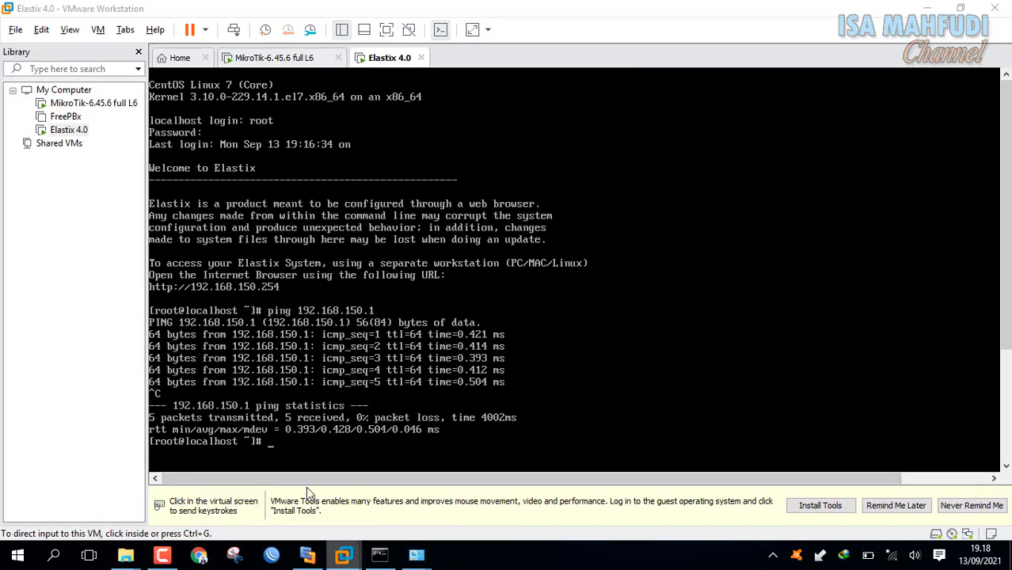
{"action": "left_click", "coordinate": [329, 480]}
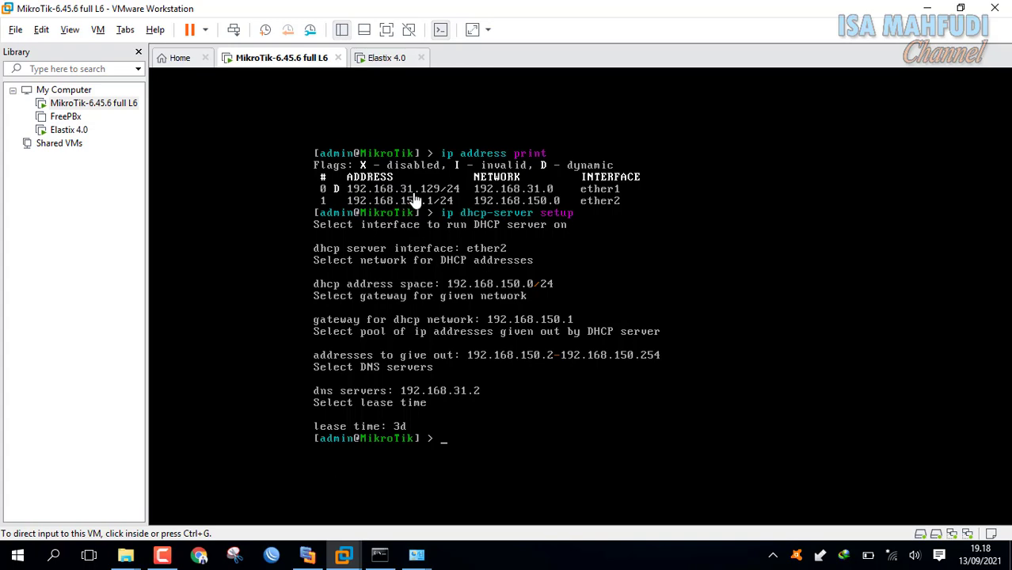
{"action": "left_click", "coordinate": [389, 63]}
{"action": "left_click", "coordinate": [543, 361]}
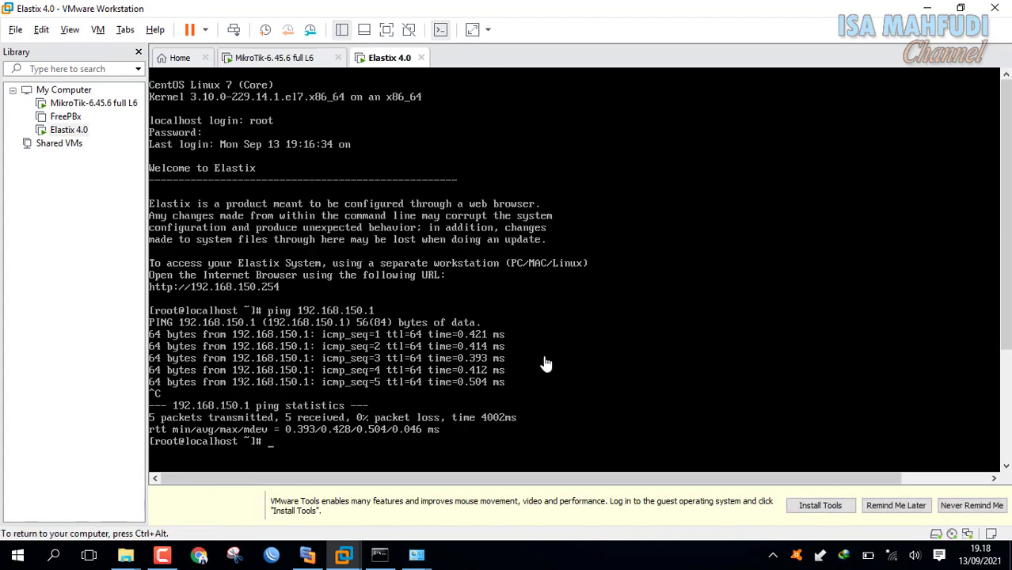
{"action": "type", "text": "pin"}
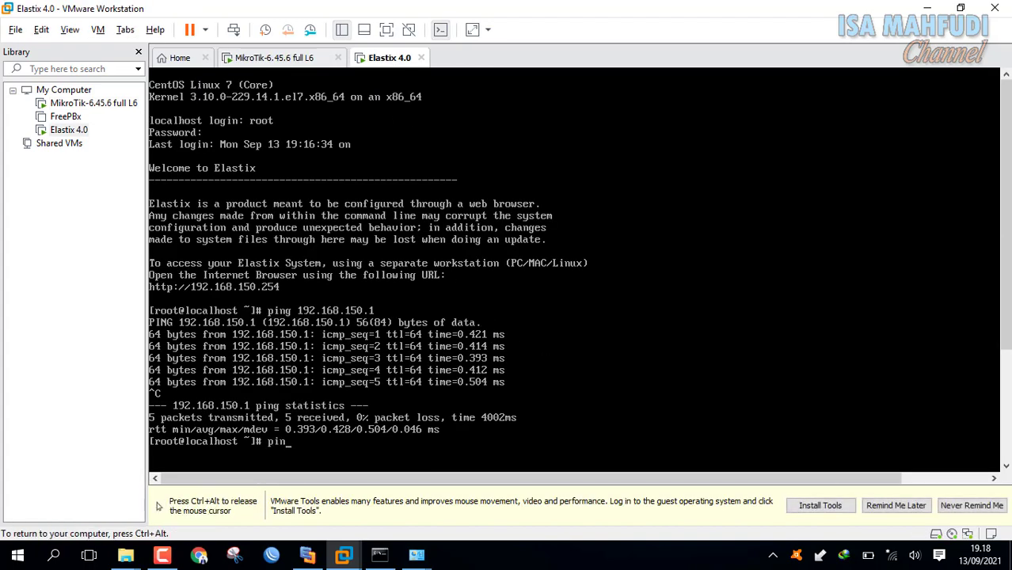
{"action": "type", "text": "g 192.168.31.129"}
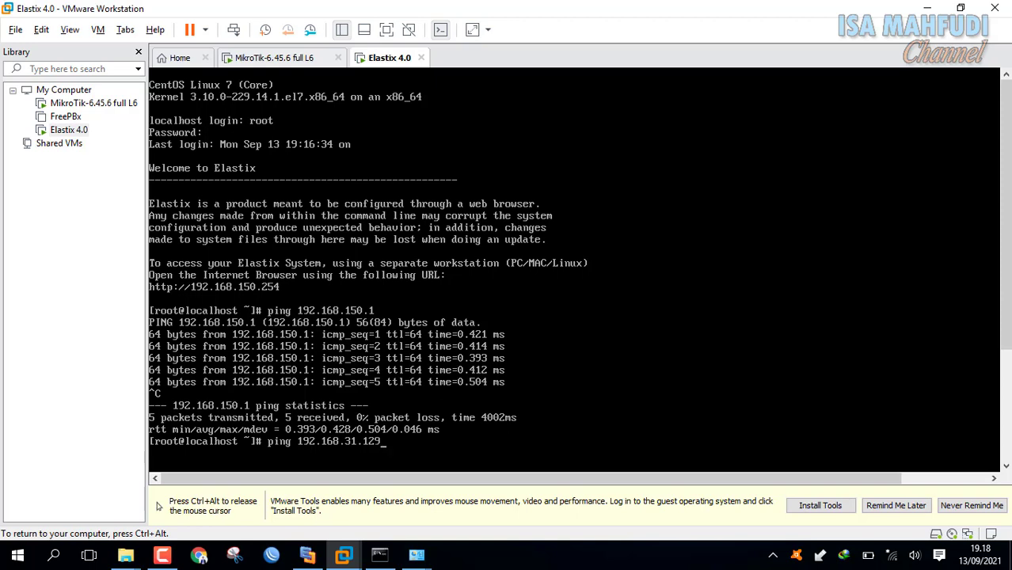
{"action": "key", "text": "ctrl+alt"}
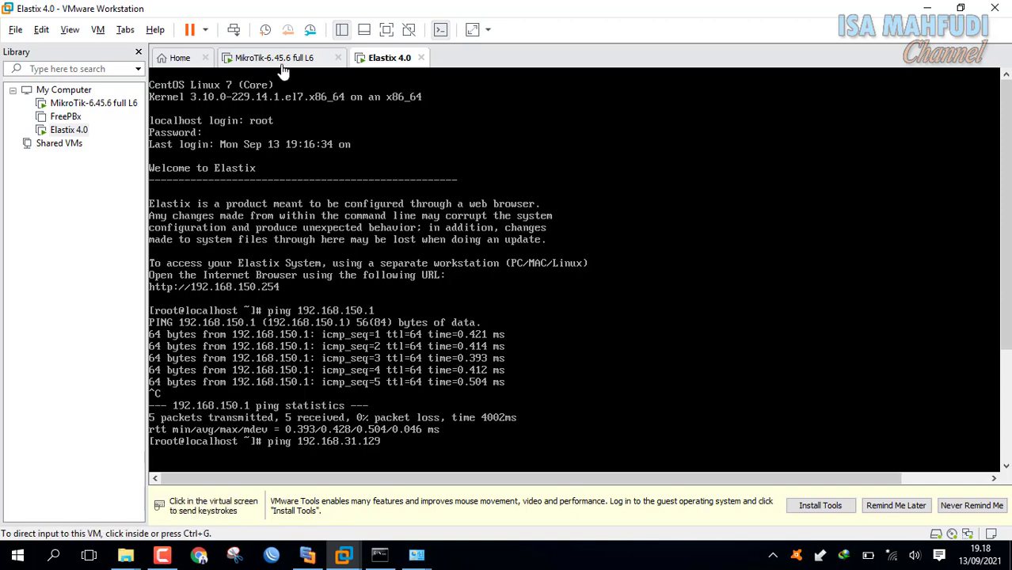
{"action": "left_click", "coordinate": [277, 61]}
{"action": "left_click", "coordinate": [387, 58]}
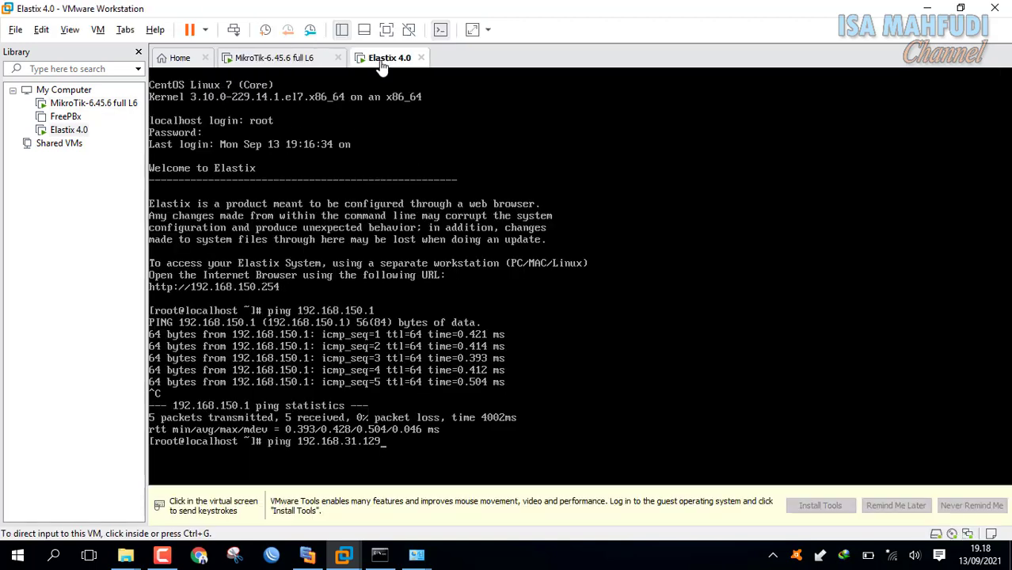
{"action": "left_click", "coordinate": [557, 452]}
{"action": "key", "text": "Return"}
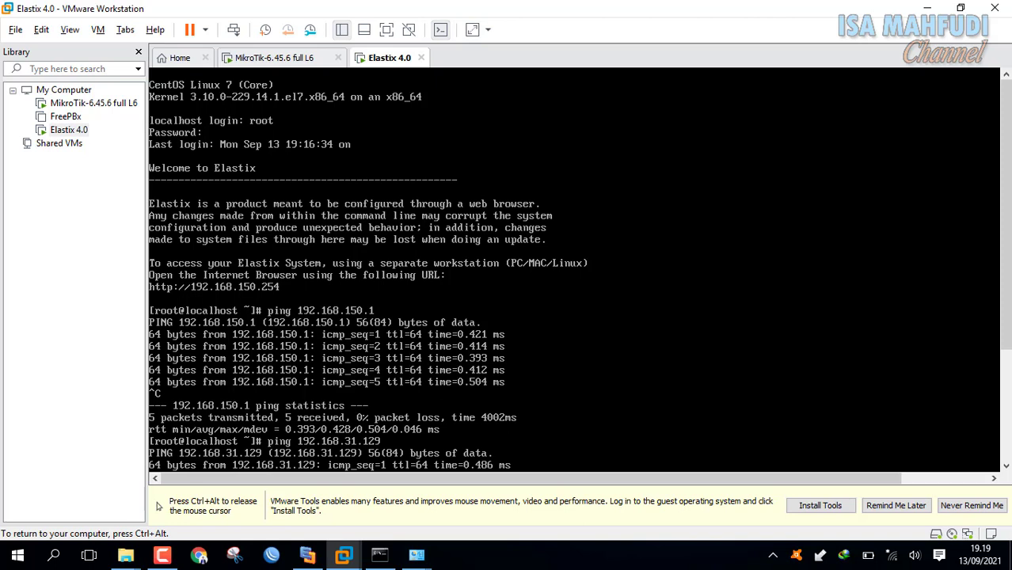
Rerun the ping to 192.168.31.129 and stop it, showing 0% packet loss.
{"action": "key", "text": "ctrl+alt"}
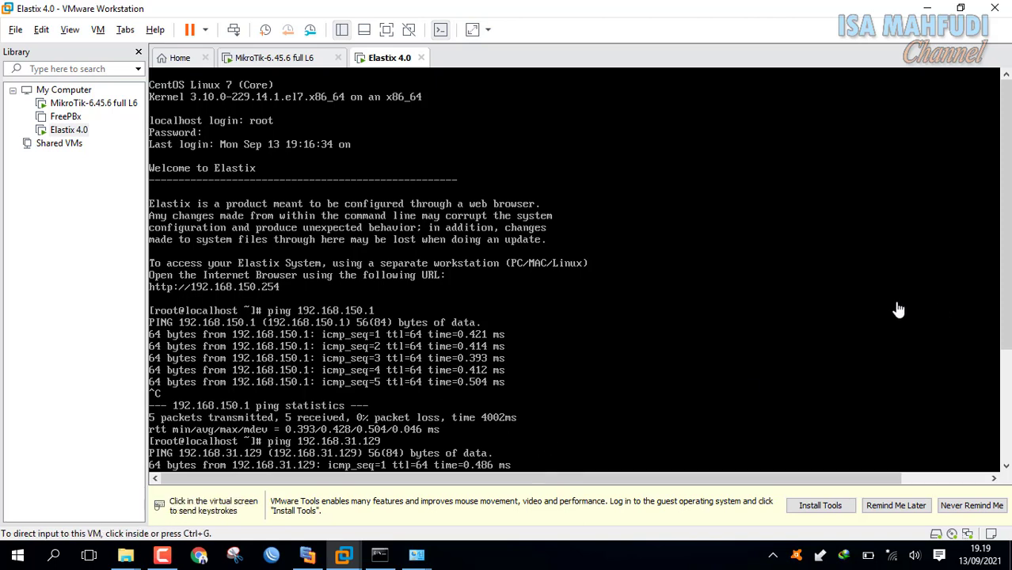
{"action": "left_click", "coordinate": [930, 318]}
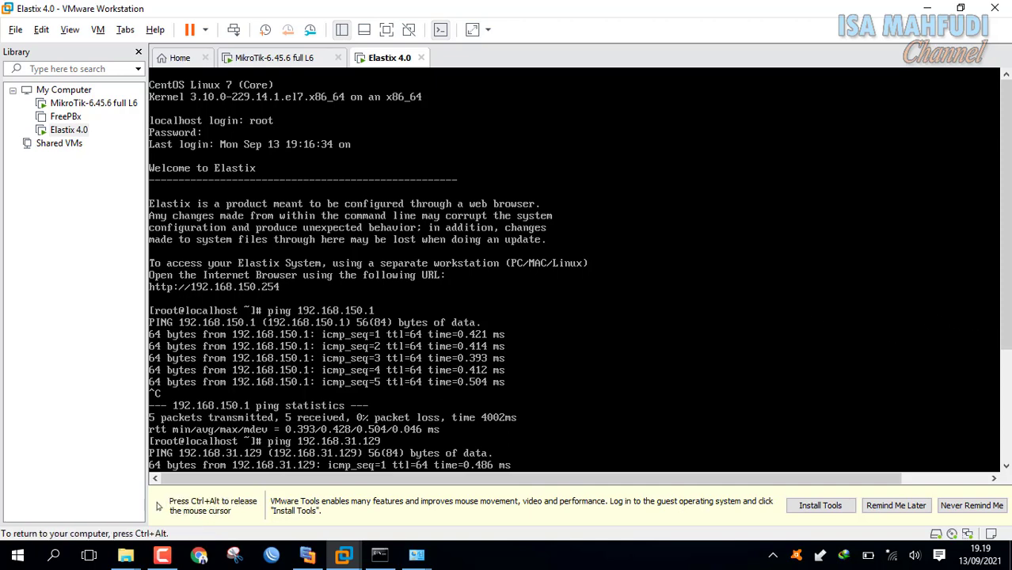
{"action": "key", "text": "ctrl+alt"}
{"action": "left_click", "coordinate": [998, 325]}
{"action": "key", "text": "ctrl+alt"}
{"action": "left_click_drag", "start_coordinate": [1008, 304], "coordinate": [1008, 426]}
{"action": "left_click", "coordinate": [634, 411]}
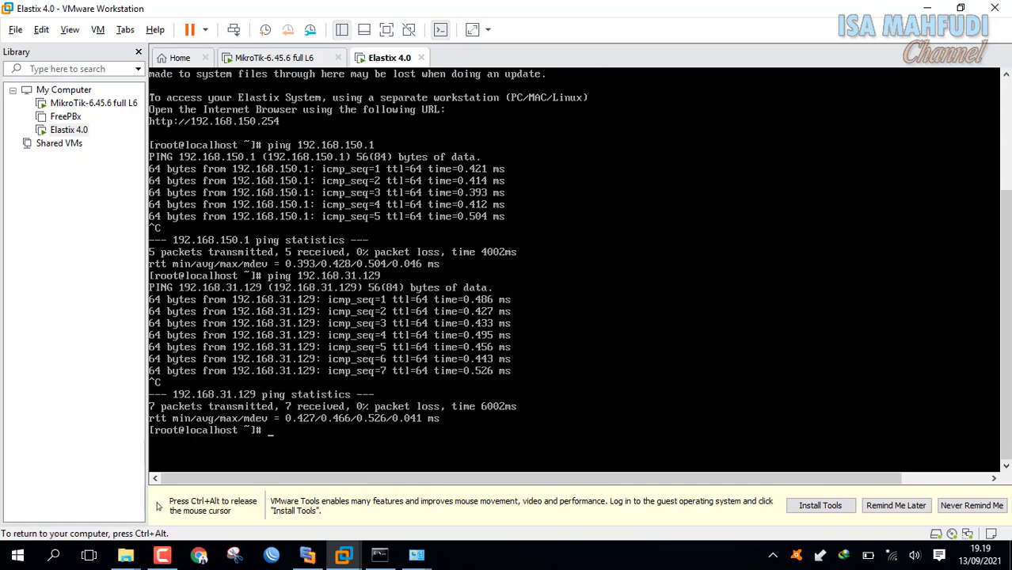
{"action": "key", "text": "Up"}
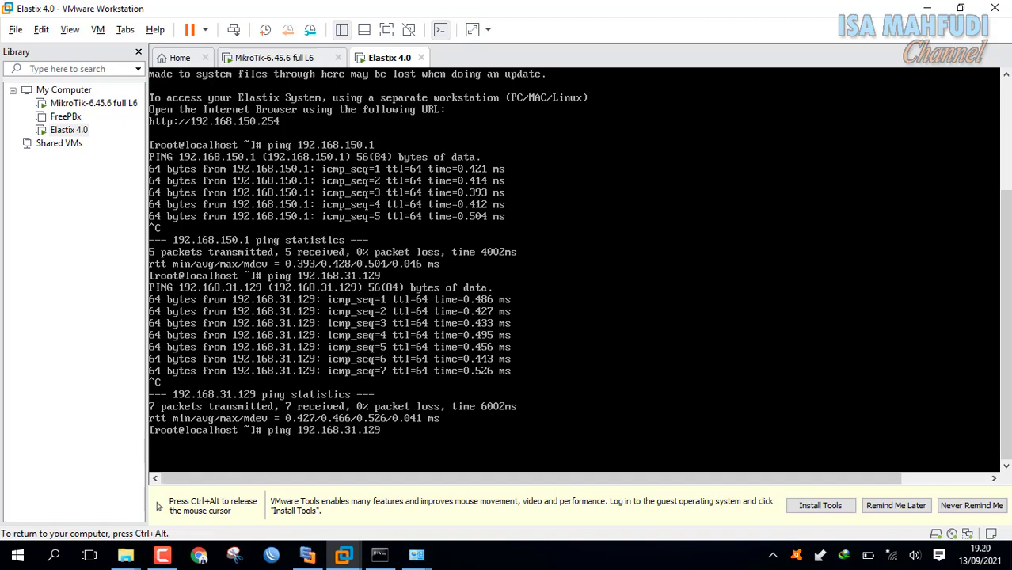
{"action": "key", "text": "Return"}
{"action": "key", "text": "ctrl+c"}
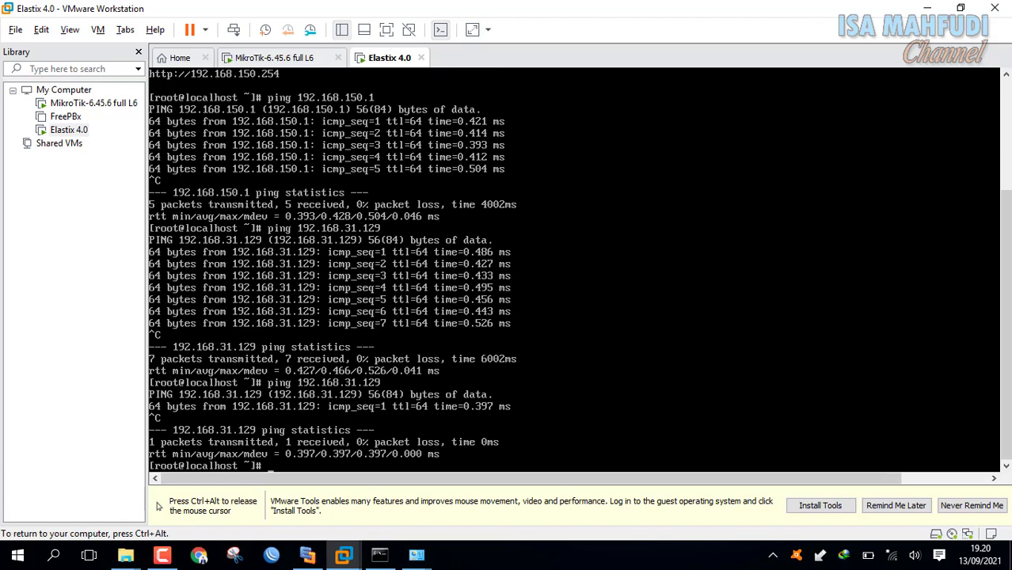
Ping 192.168.31.1 from Elastix, getting 100% loss, then show the Edraw diagram.
{"action": "type", "text": "ping 192.168.31.1"}
{"action": "key", "text": "Return"}
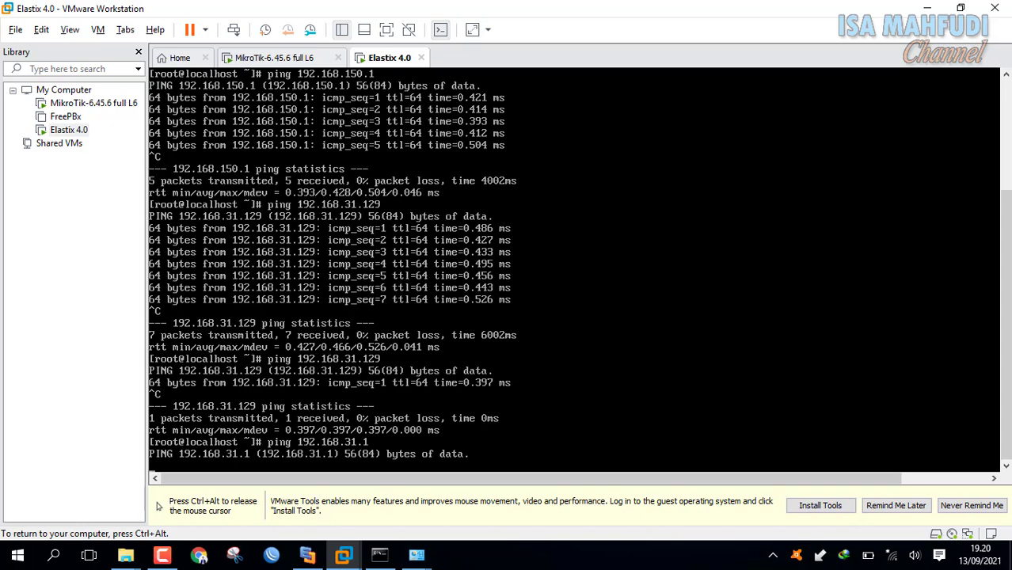
{"action": "key", "text": "ctrl+c"}
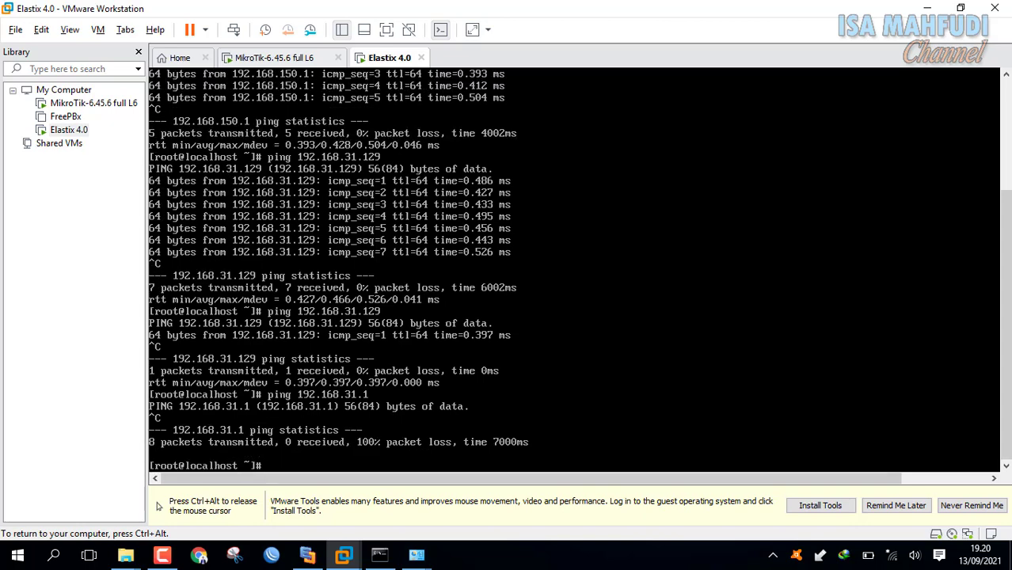
{"action": "key", "text": "ctrl+alt"}
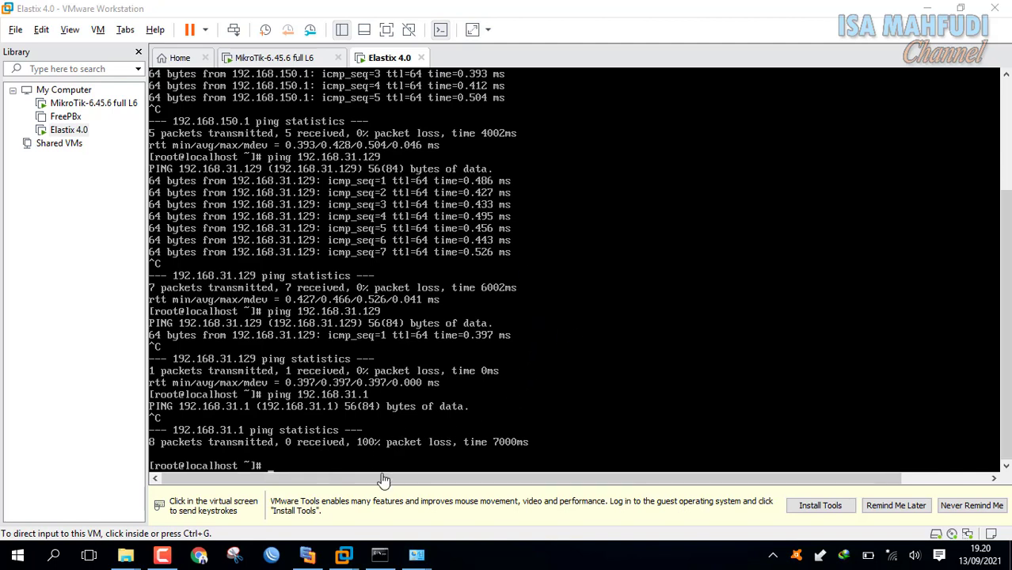
{"action": "left_click", "coordinate": [309, 558]}
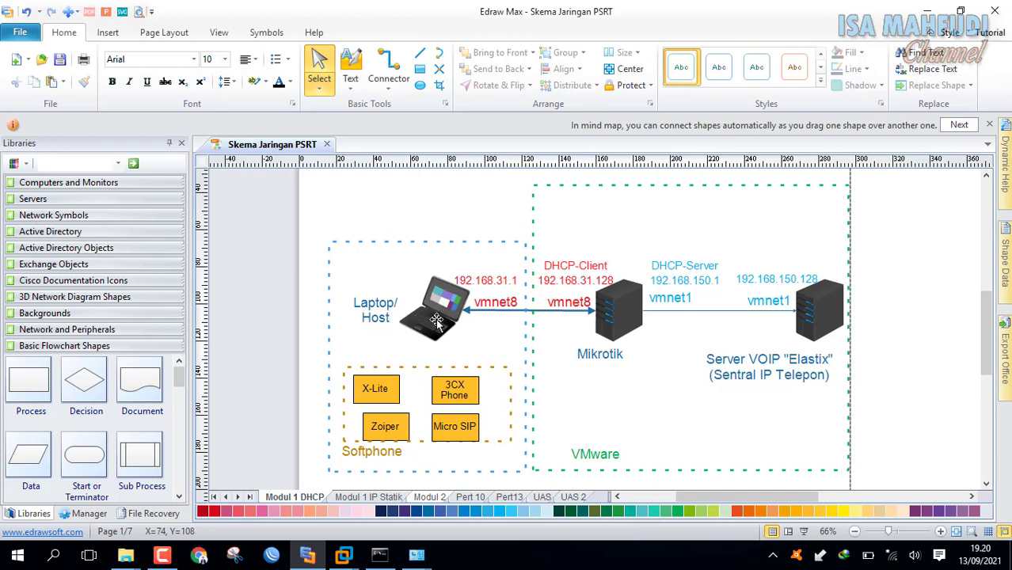
Navigate Control Panel through System and Security to the Windows Firewall status page.
{"action": "mouse_move", "coordinate": [417, 554]}
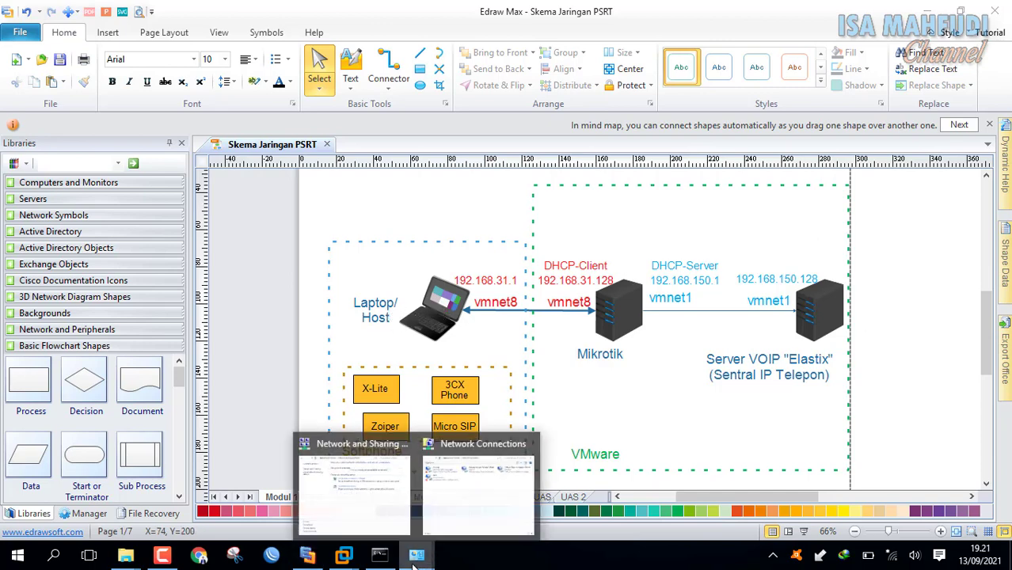
{"action": "left_click", "coordinate": [415, 513]}
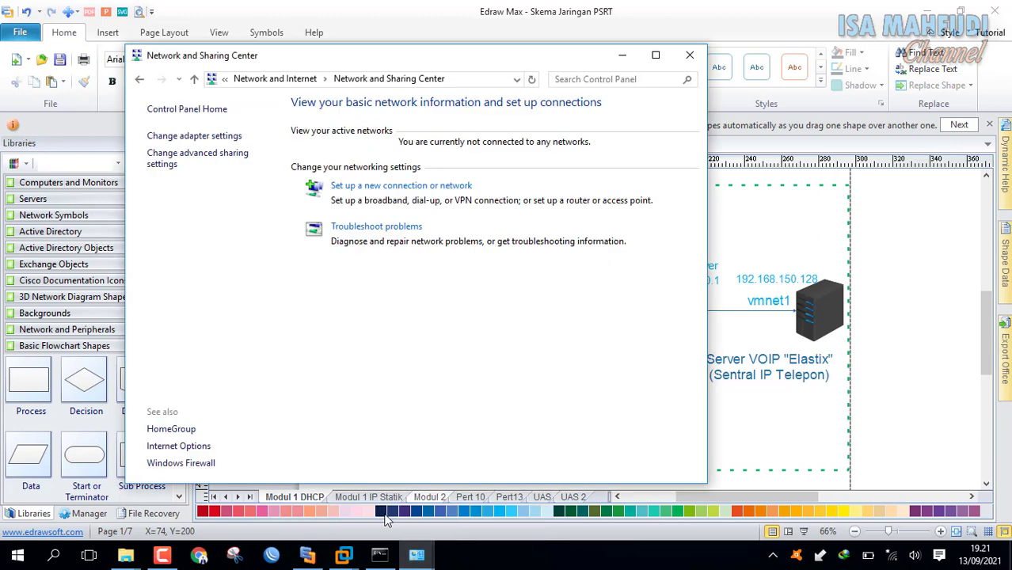
{"action": "left_click", "coordinate": [219, 82]}
{"action": "left_click", "coordinate": [194, 80]}
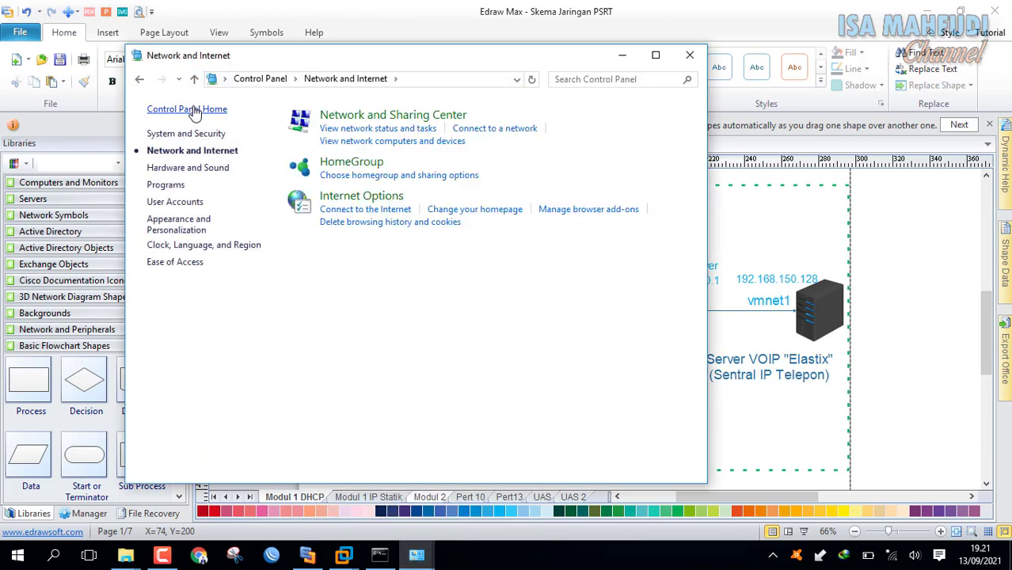
{"action": "left_click", "coordinate": [191, 109]}
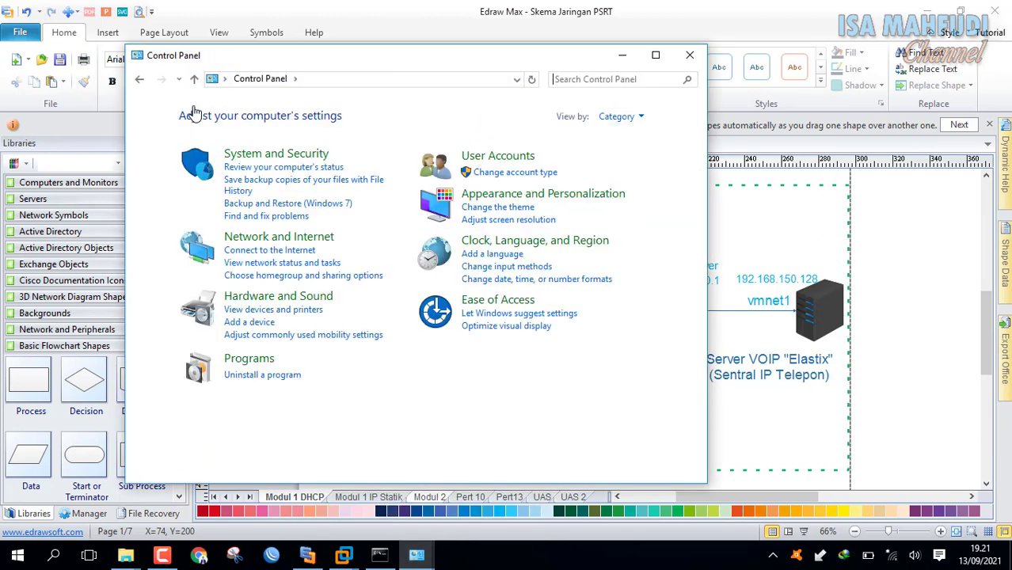
{"action": "left_click", "coordinate": [314, 158]}
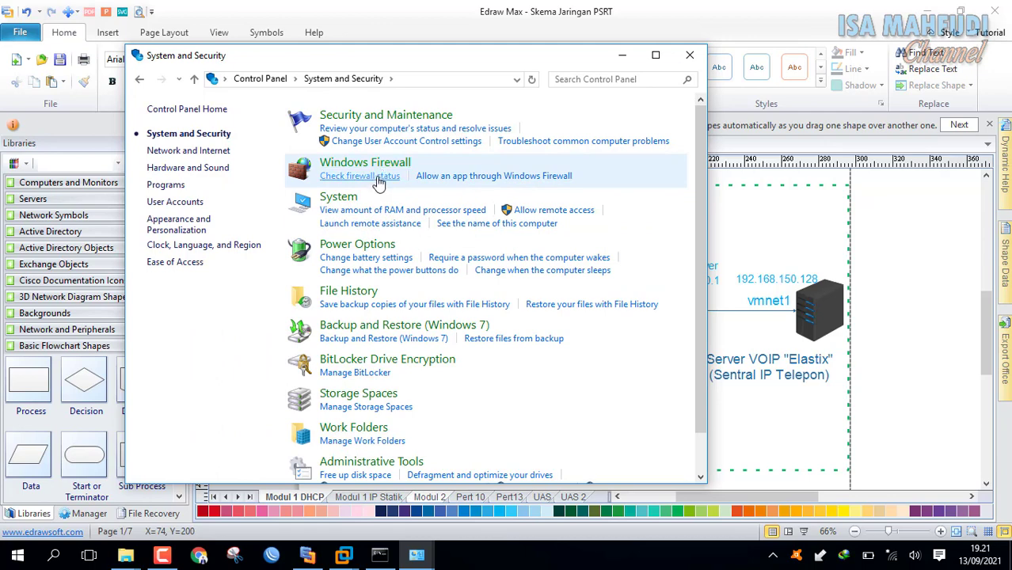
{"action": "left_click", "coordinate": [382, 183]}
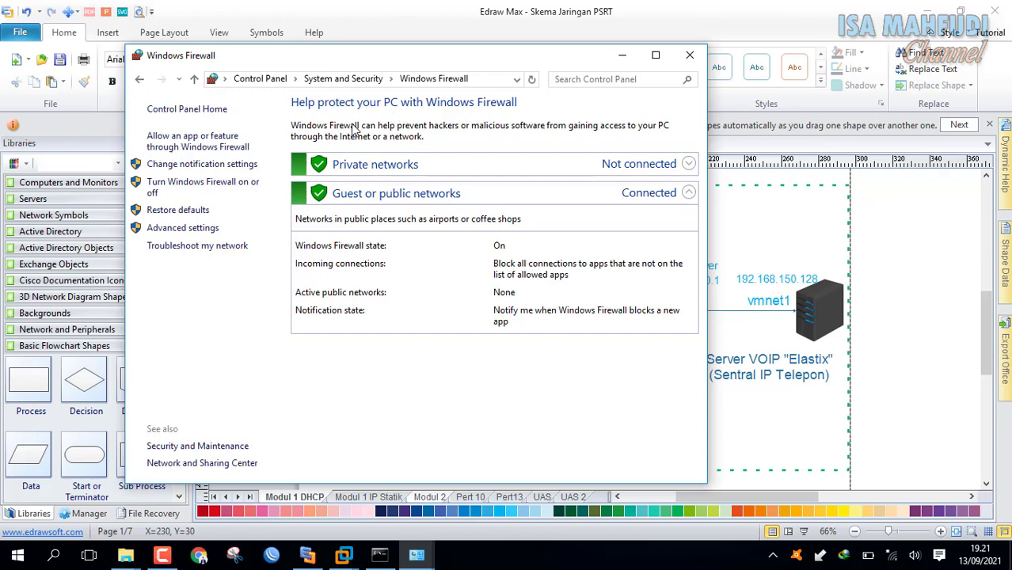
Turn Windows Firewall off for private and public networks and return to the Elastix console.
{"action": "left_click", "coordinate": [187, 191]}
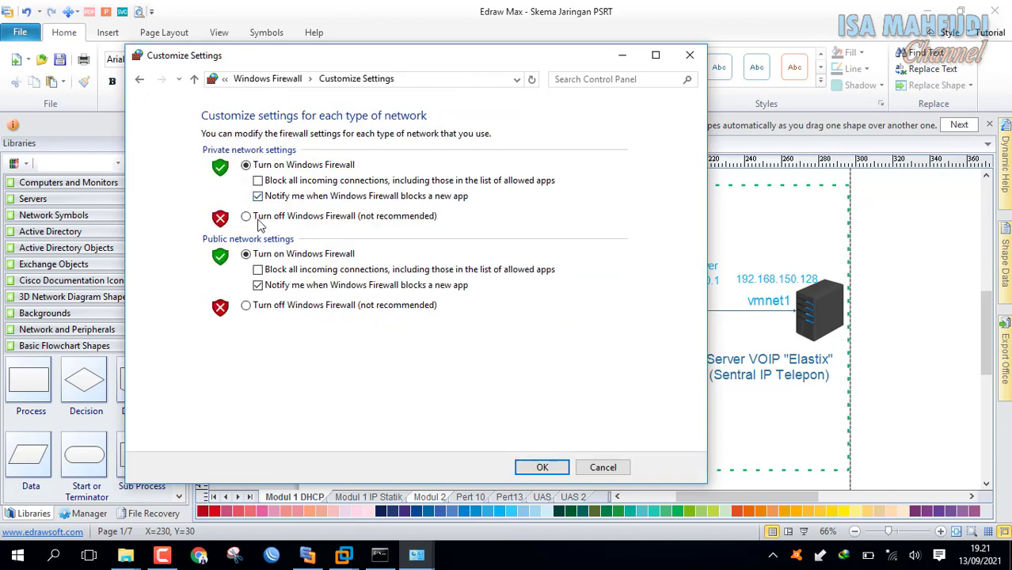
{"action": "left_click", "coordinate": [246, 216]}
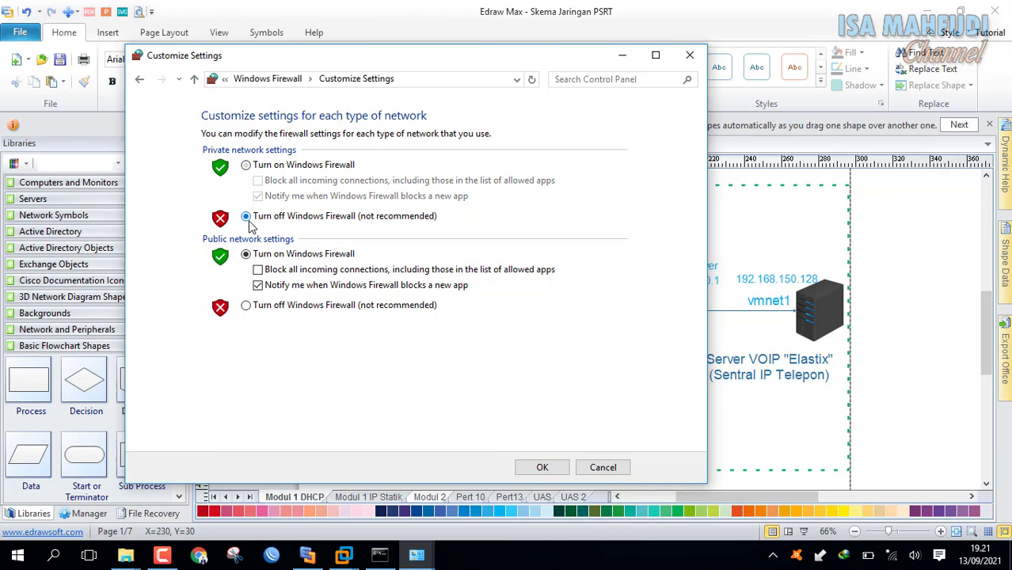
{"action": "left_click", "coordinate": [247, 305]}
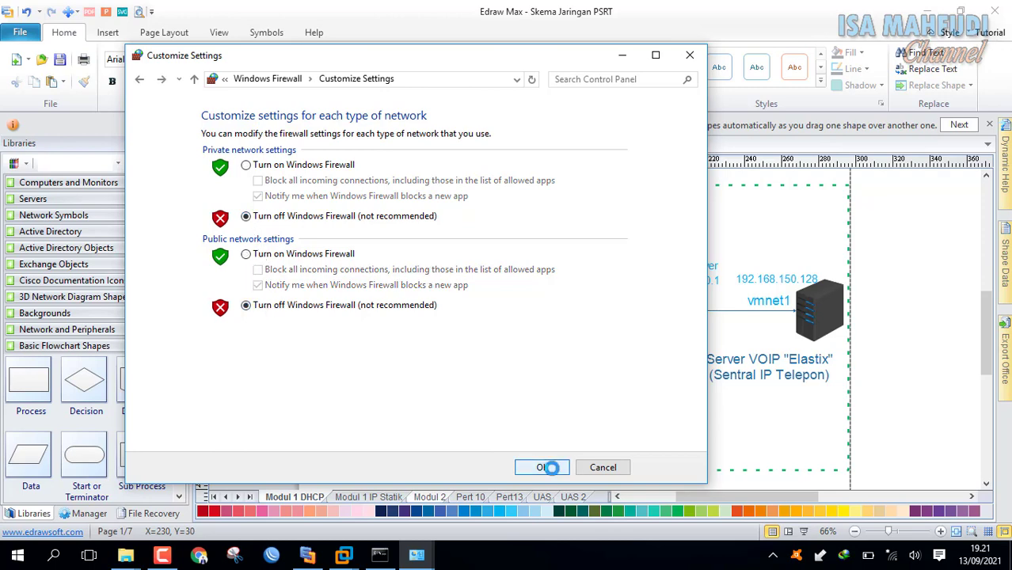
{"action": "left_click", "coordinate": [544, 467]}
{"action": "left_click", "coordinate": [347, 557]}
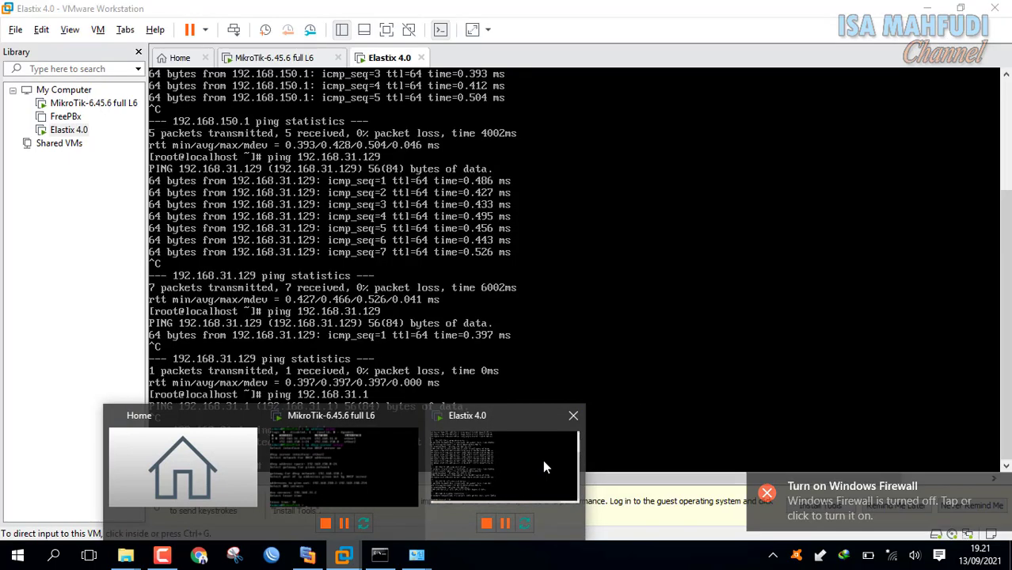
{"action": "left_click", "coordinate": [543, 460]}
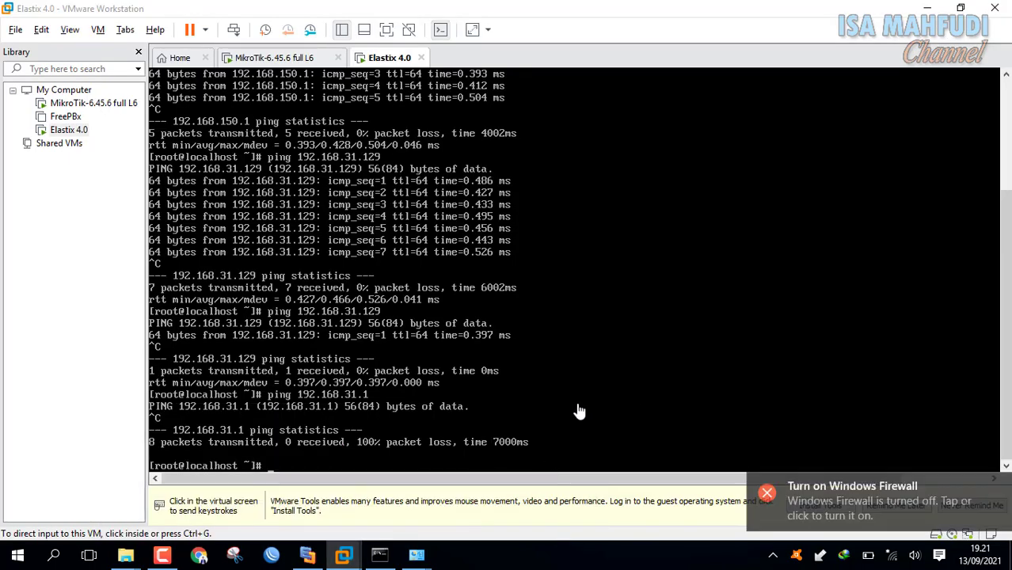
Check the host ipconfig and rerun ping 192.168.31.1 from Elastix; all 12 packets lost.
{"action": "left_click", "coordinate": [580, 409]}
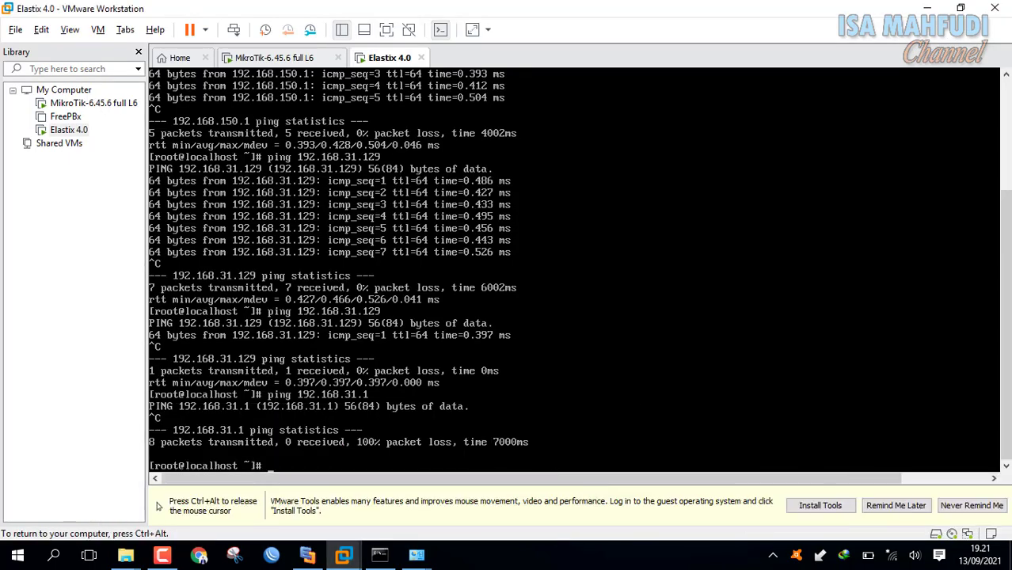
{"action": "key", "text": "Up"}
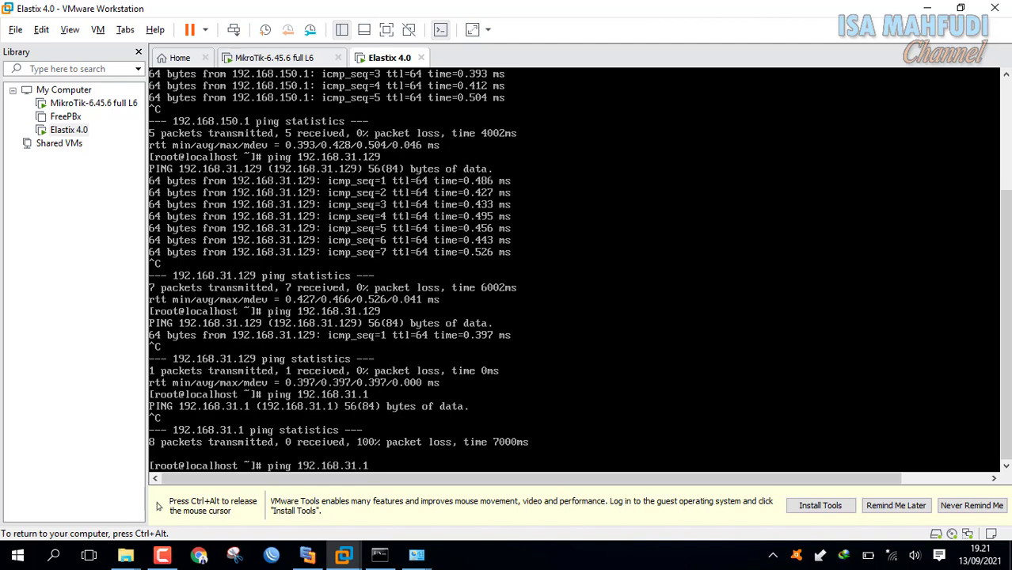
{"action": "key", "text": "ctrl+alt"}
{"action": "left_click", "coordinate": [381, 555]}
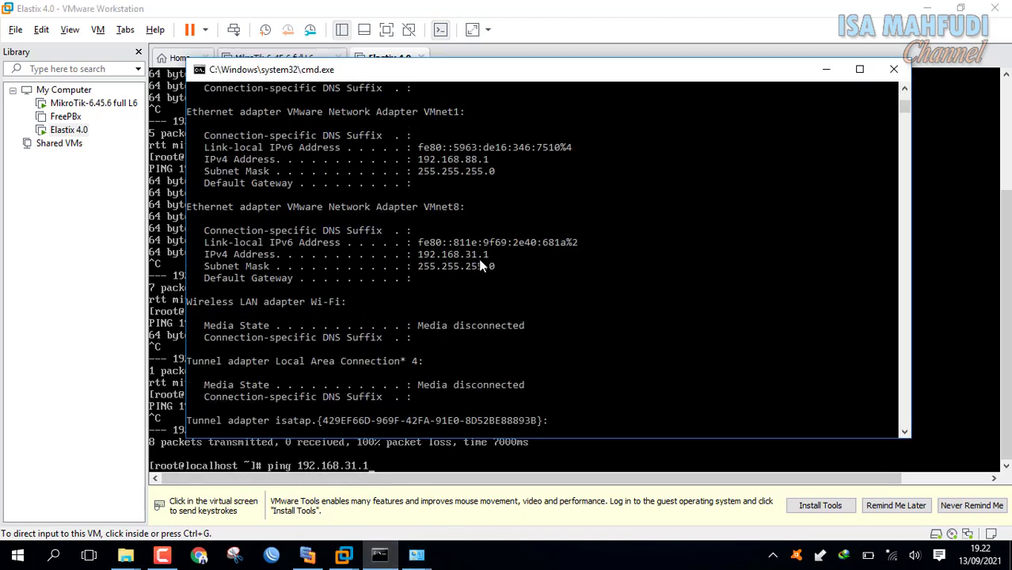
{"action": "left_click", "coordinate": [520, 50]}
{"action": "left_click", "coordinate": [588, 326]}
{"action": "key", "text": "Return"}
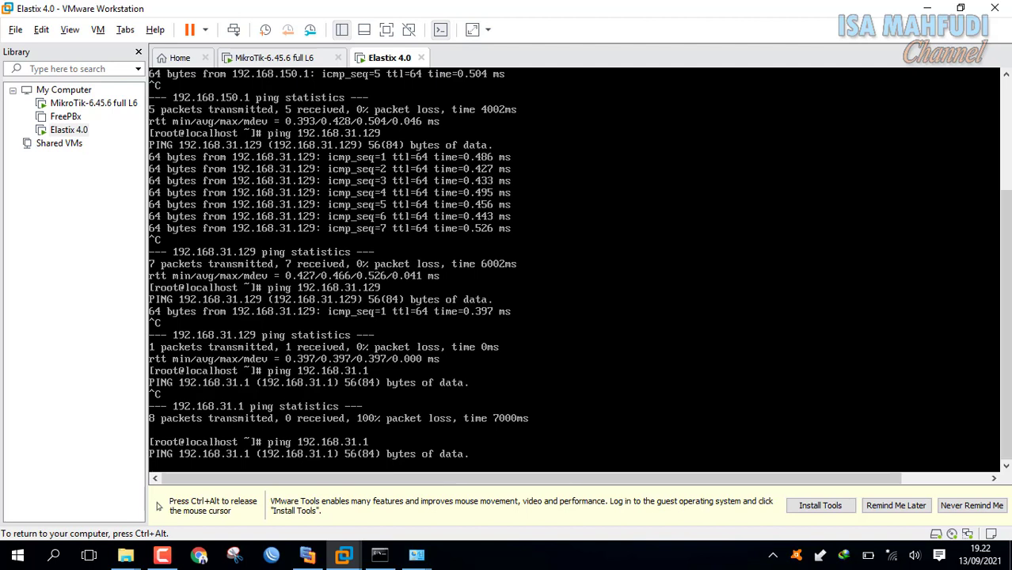
{"action": "key", "text": "ctrl+c"}
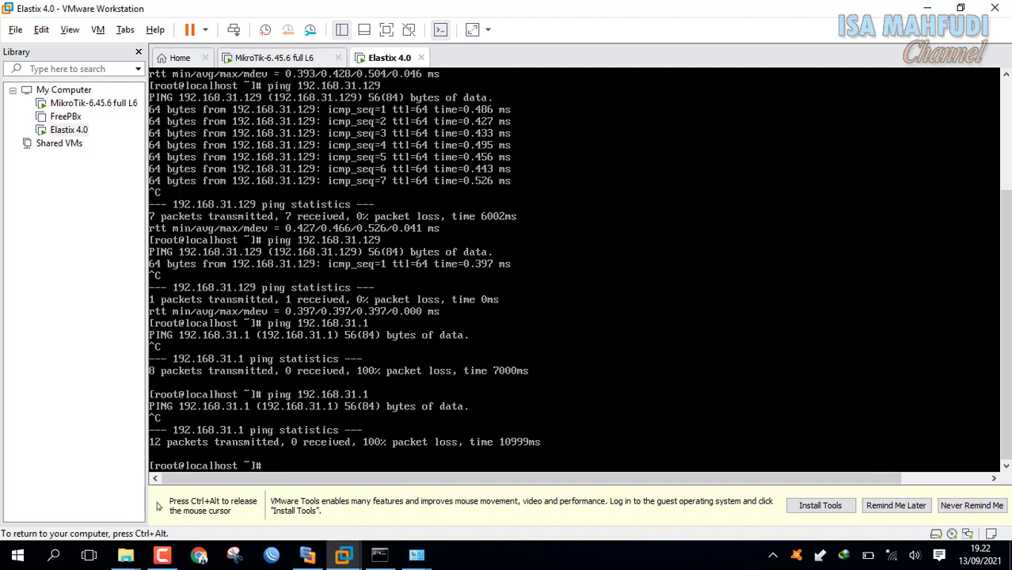
{"action": "key", "text": "ctrl+alt"}
{"action": "left_click", "coordinate": [316, 60]}
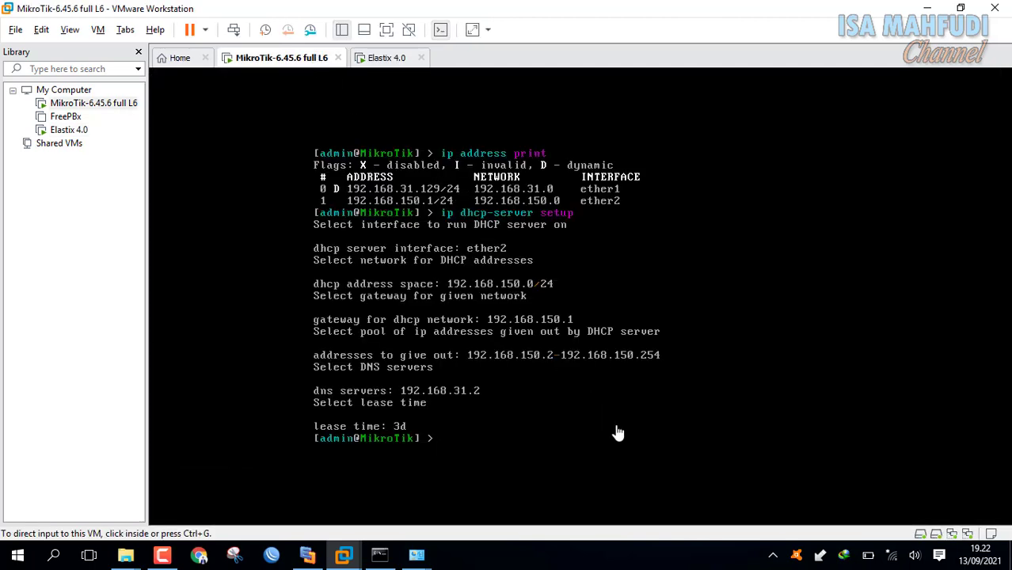
Add the MikroTik NAT rule 'ip firewall nat add chain=srcnat action=masquerade'.
{"action": "left_click", "coordinate": [588, 425]}
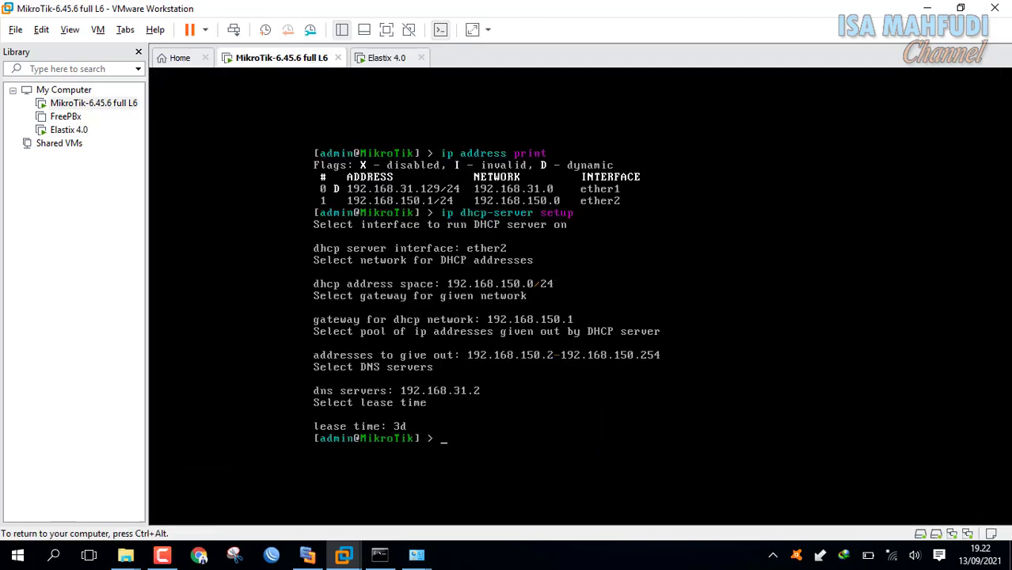
{"action": "type", "text": "ip firewall nat add"}
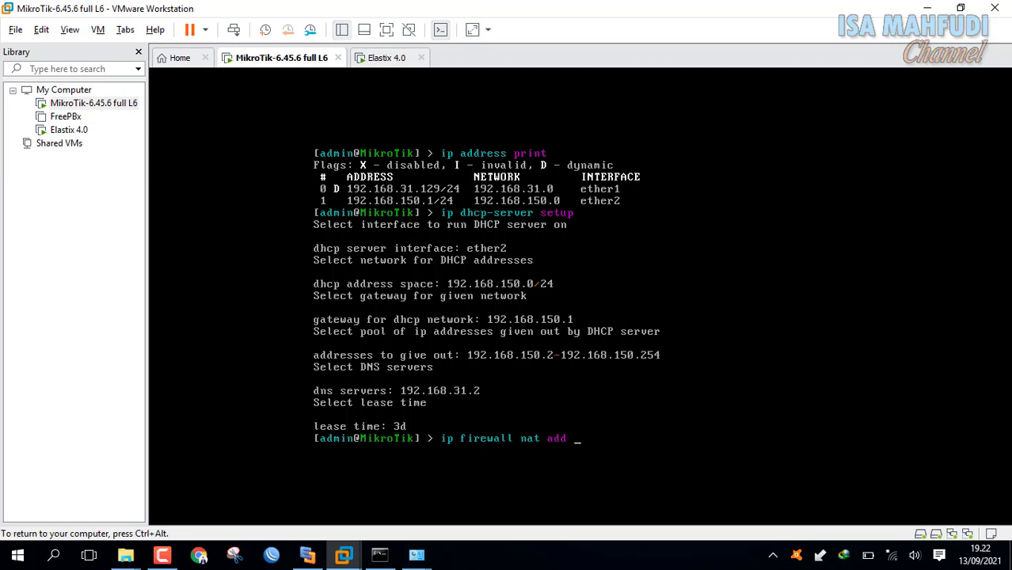
{"action": "type", "text": "chain=srcnat action="}
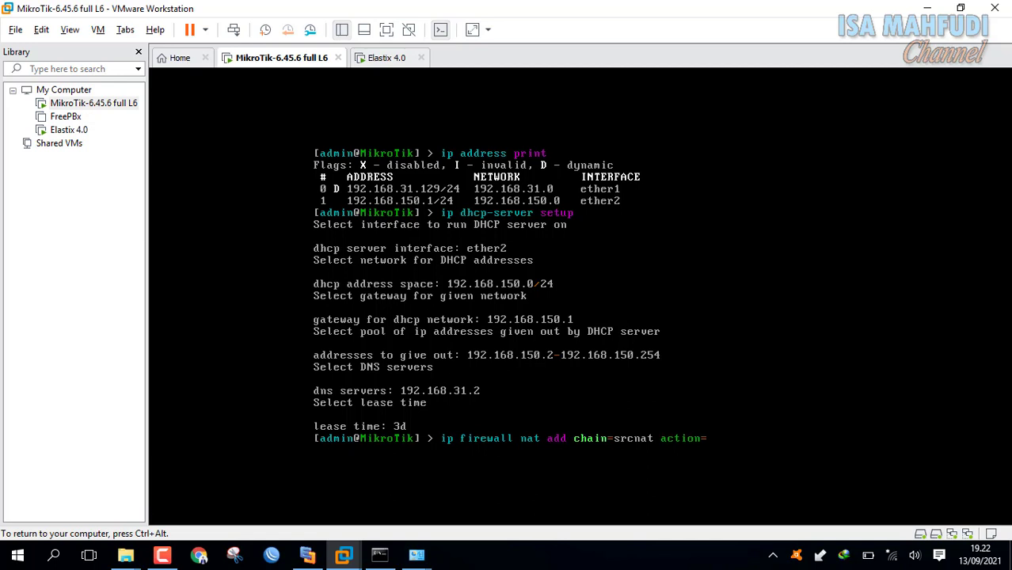
{"action": "type", "text": "masq"}
{"action": "key", "text": "Tab"}
{"action": "key", "text": "Return"}
{"action": "key", "text": "ctrl+alt"}
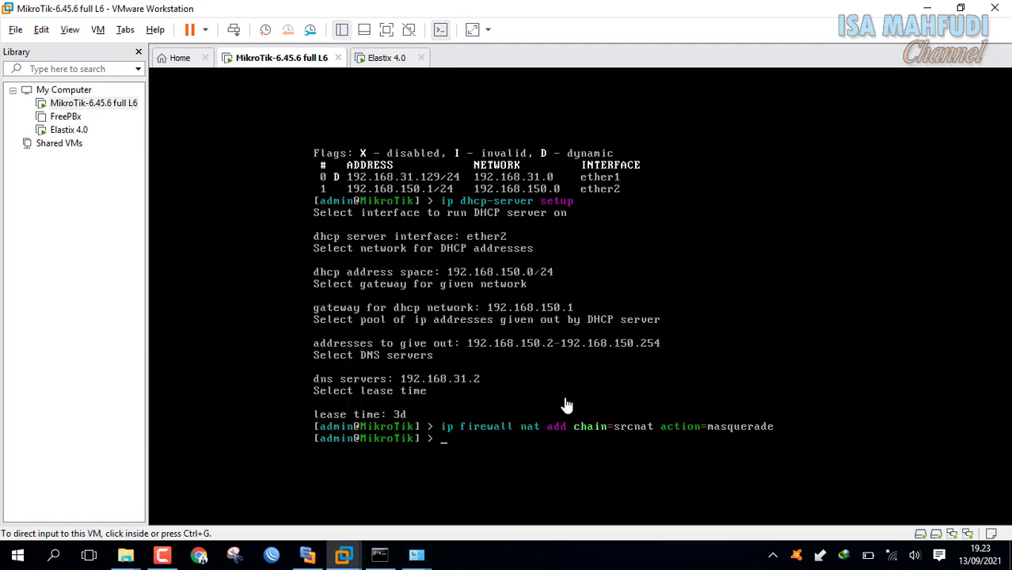
Re-ping 192.168.31.1 from Elastix, now getting 2/2 replies with 0% loss.
{"action": "left_click", "coordinate": [386, 58]}
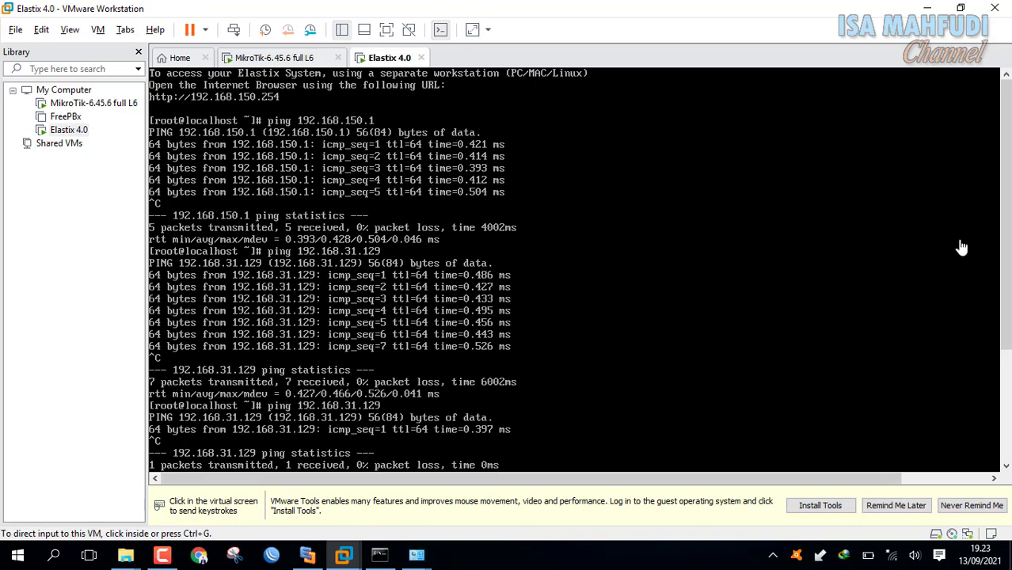
{"action": "left_click_drag", "start_coordinate": [1007, 249], "coordinate": [1007, 359]}
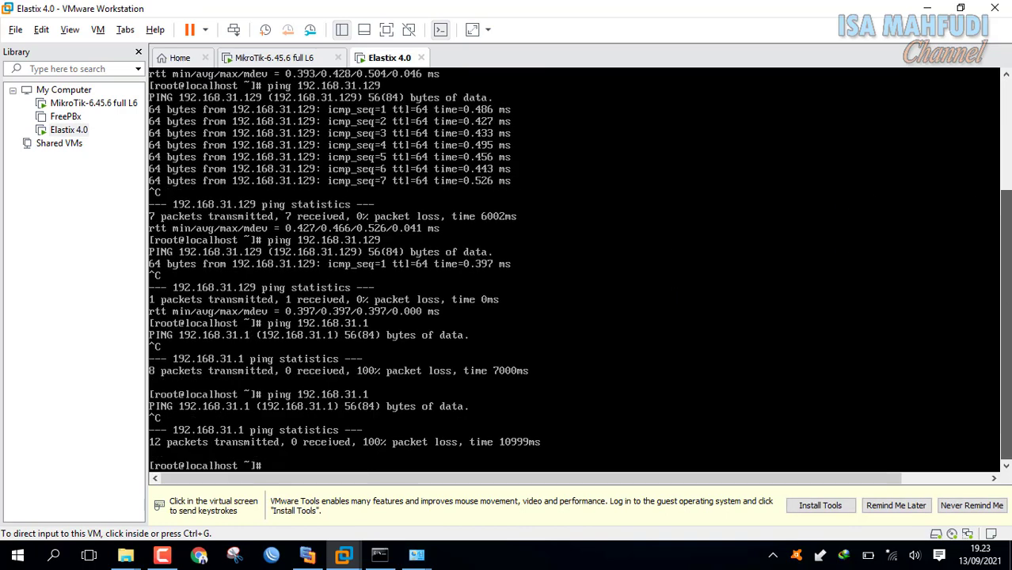
{"action": "left_click", "coordinate": [811, 389]}
{"action": "key", "text": "Up"}
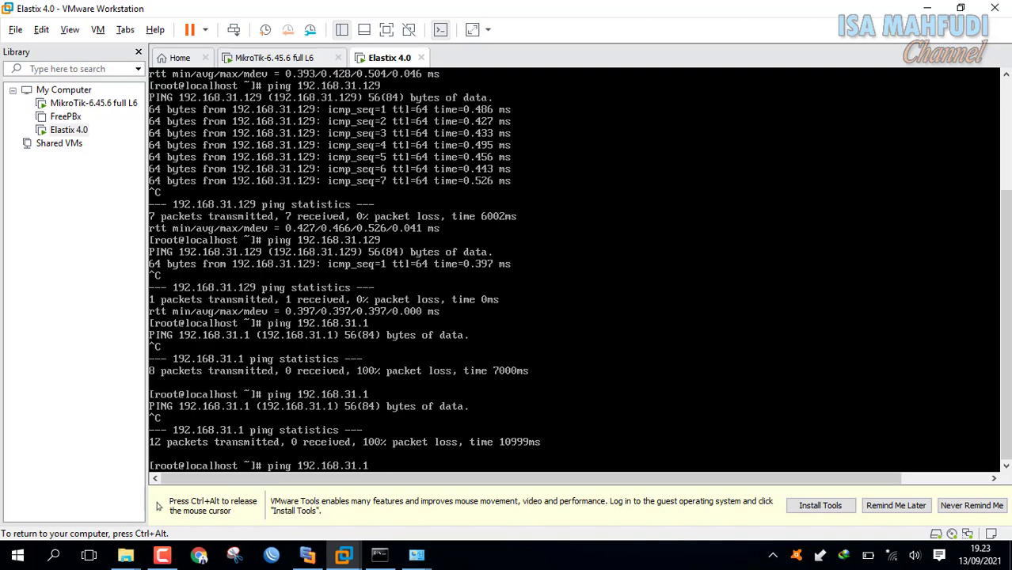
{"action": "key", "text": "Return"}
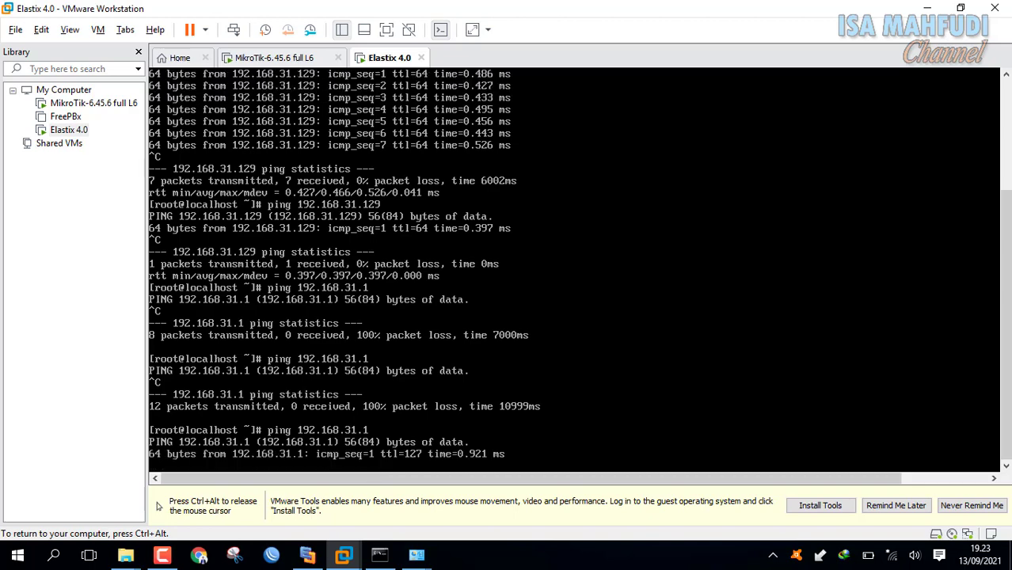
{"action": "key", "text": "ctrl+c"}
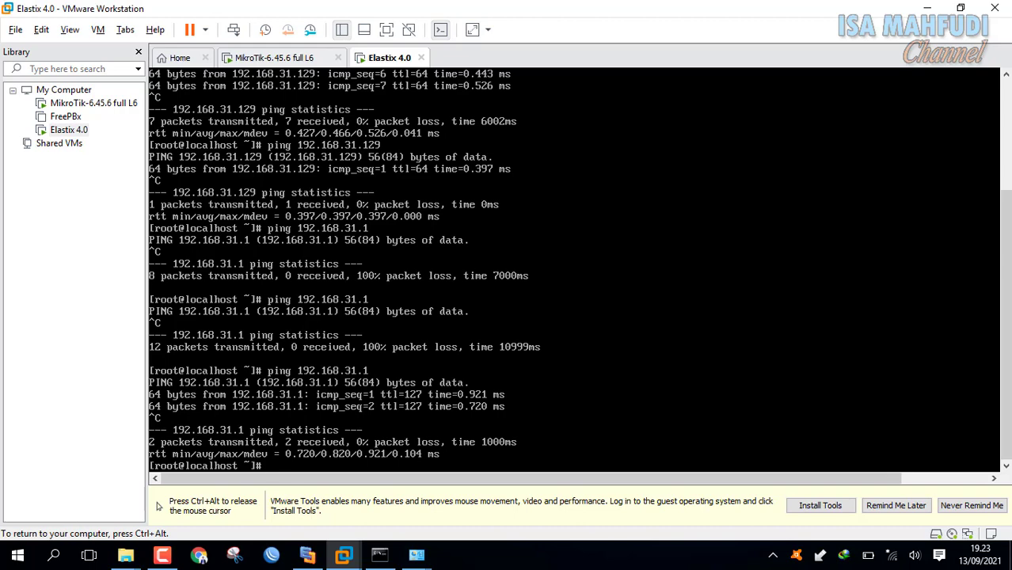
{"action": "key", "text": "ctrl+alt"}
{"action": "left_click", "coordinate": [292, 57]}
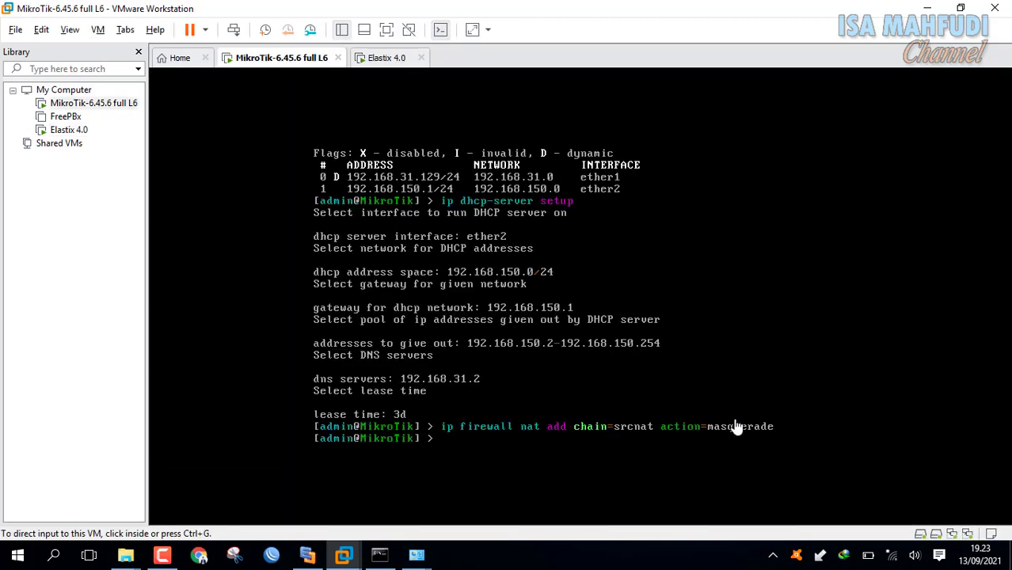
Close the Windows Firewall and Network Connections windows and bring back the Skema Jaringan PSRT diagram.
{"action": "mouse_move", "coordinate": [417, 554]}
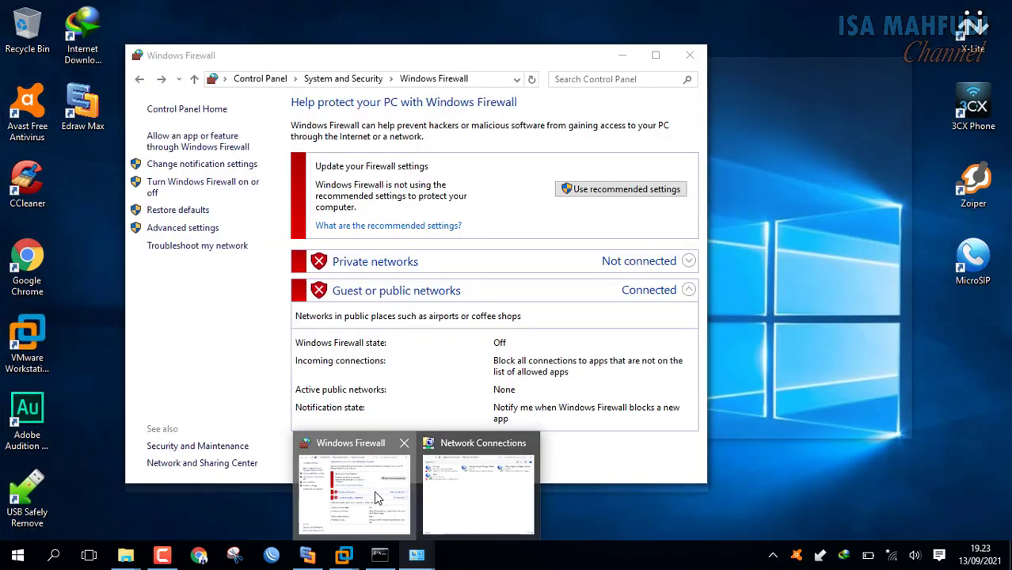
{"action": "left_click", "coordinate": [377, 499]}
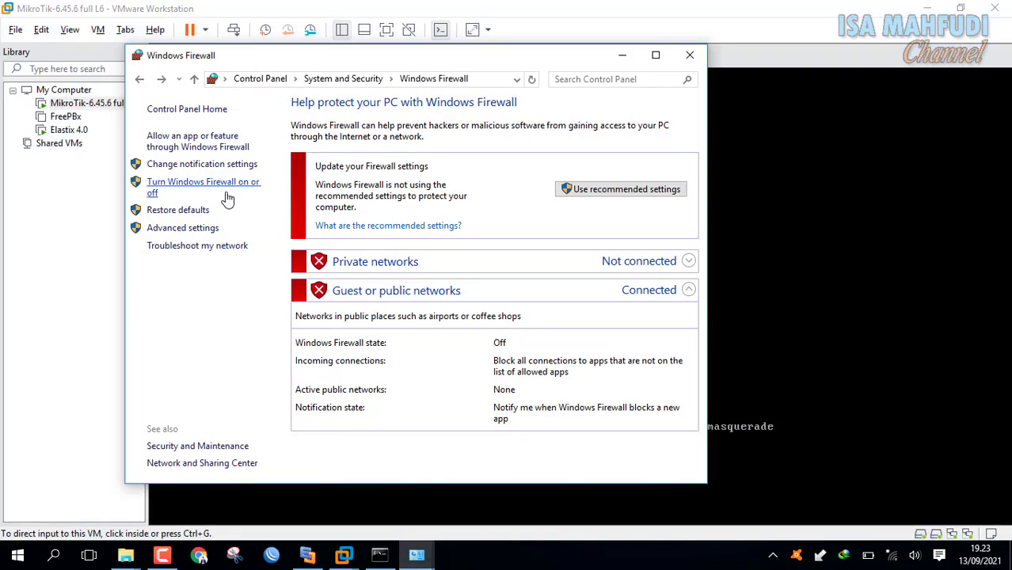
{"action": "left_click", "coordinate": [687, 54]}
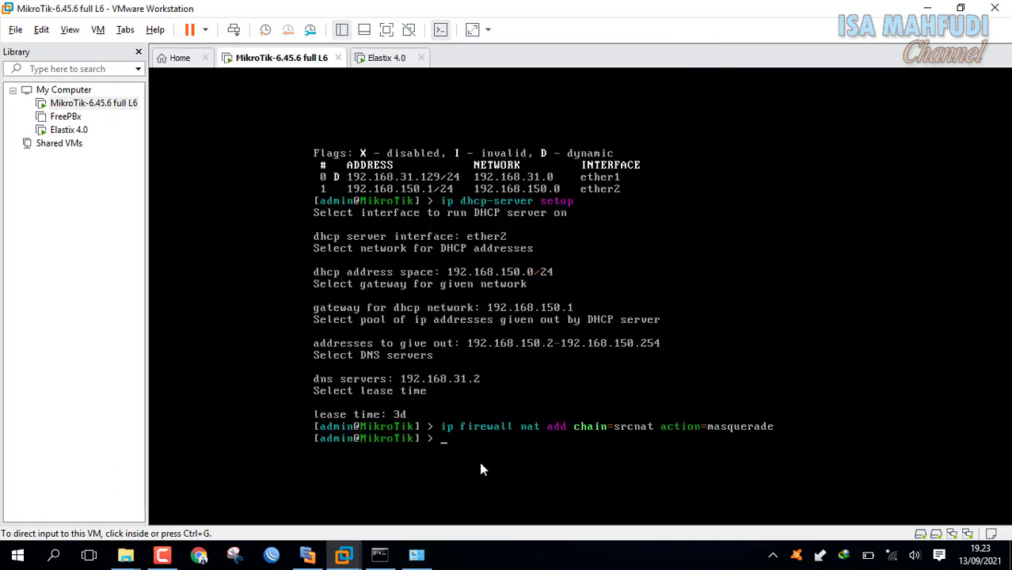
{"action": "left_click", "coordinate": [426, 556]}
{"action": "left_click", "coordinate": [691, 63]}
{"action": "left_click", "coordinate": [320, 557]}
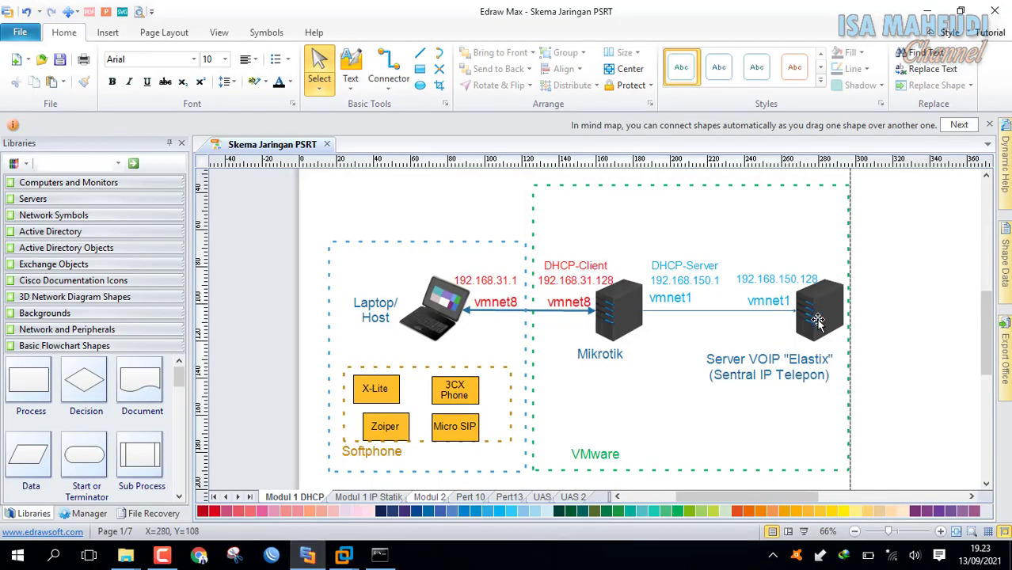
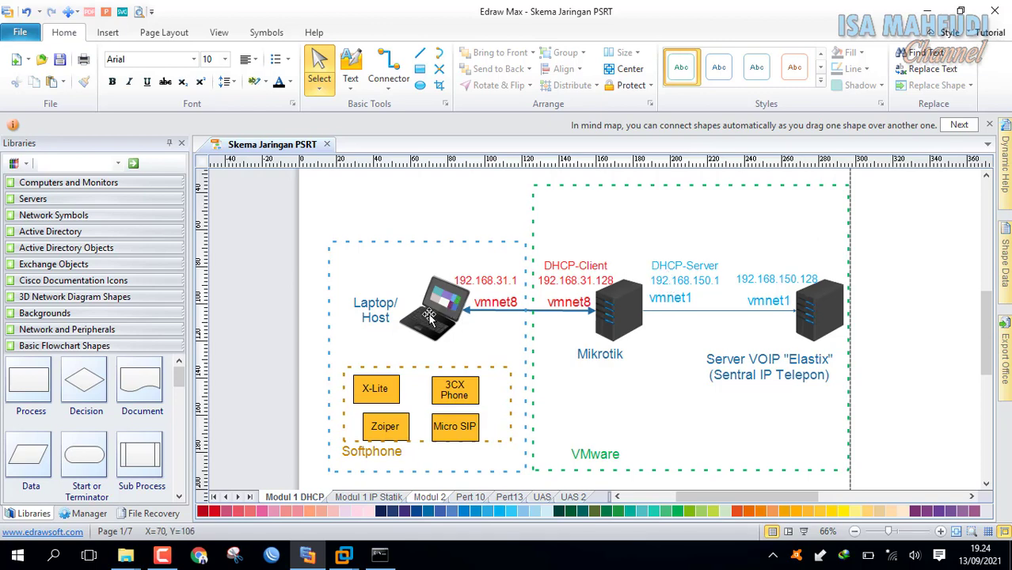
Review the ipconfig output and start typing a ping to 192.168.31 in Command Prompt.
{"action": "left_click", "coordinate": [378, 561]}
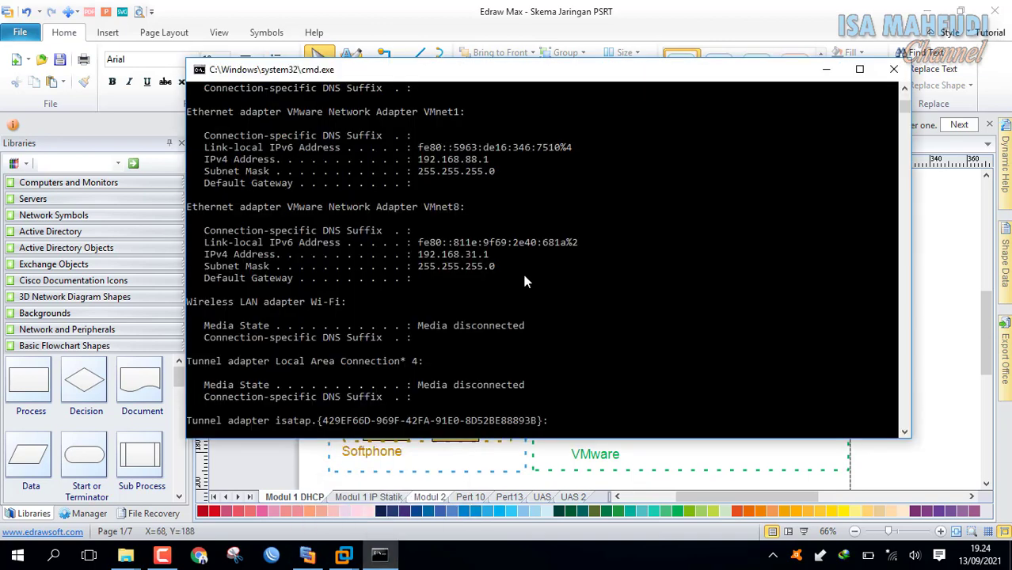
{"action": "scroll", "coordinate": [522, 270], "scroll_direction": "down", "scroll_amount": 1}
{"action": "scroll", "coordinate": [523, 280], "scroll_direction": "down", "scroll_amount": 2}
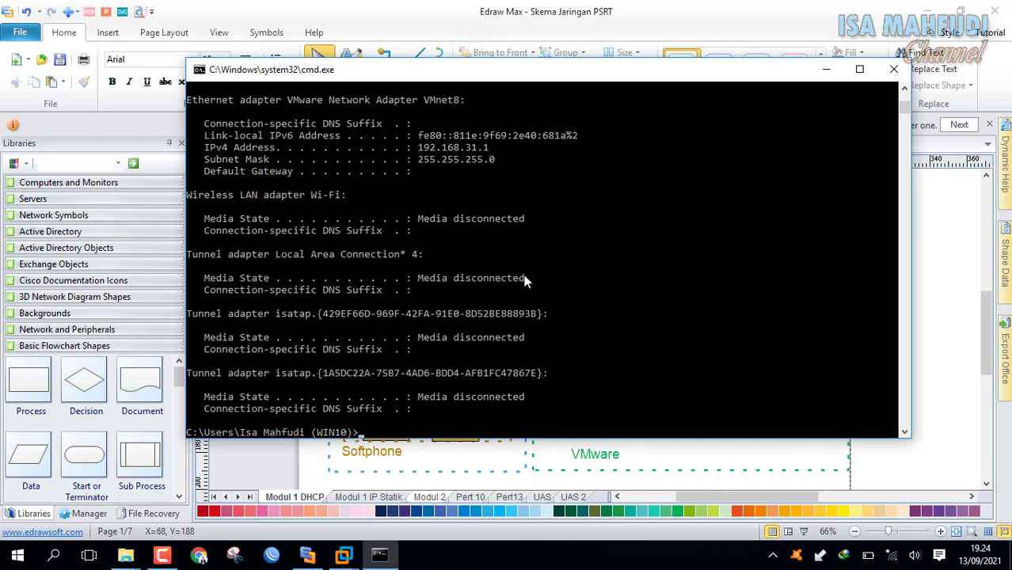
{"action": "type", "text": "ng 192.168.31."}
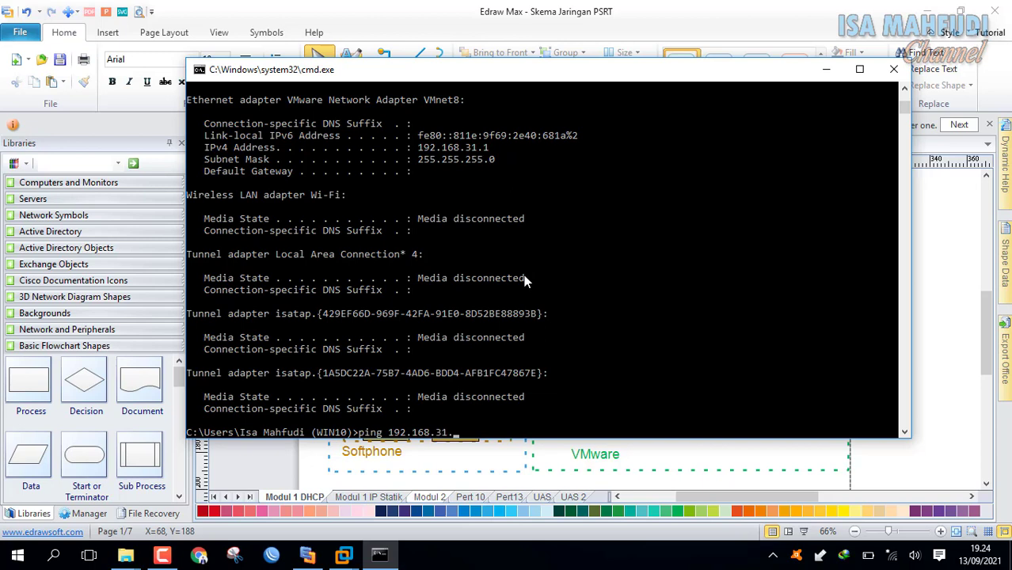
{"action": "left_click", "coordinate": [311, 557]}
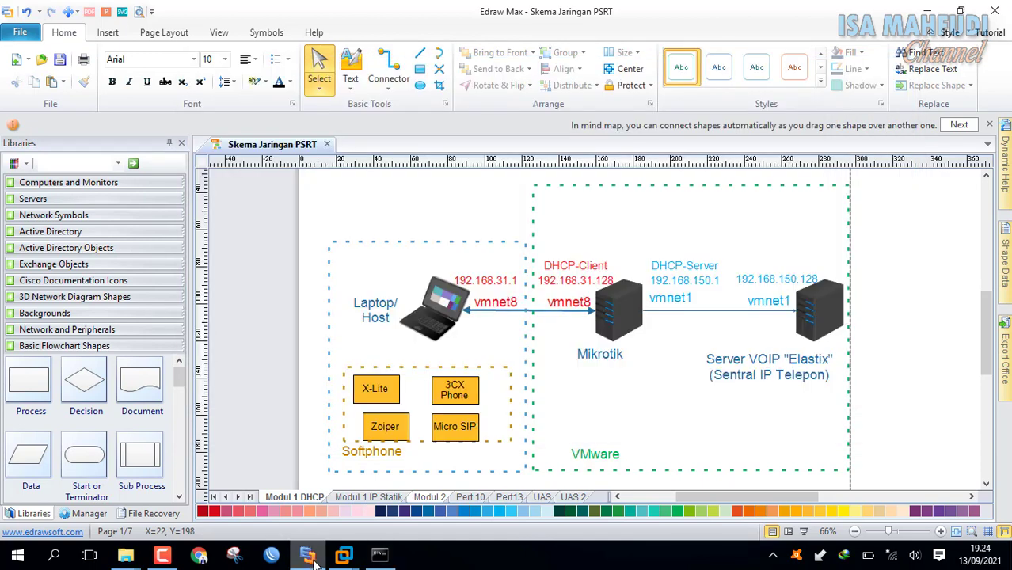
Check MikroTik's ether1 address, then ping 192.168.31.129 from the host, getting 3/3 replies.
{"action": "mouse_move", "coordinate": [346, 561]}
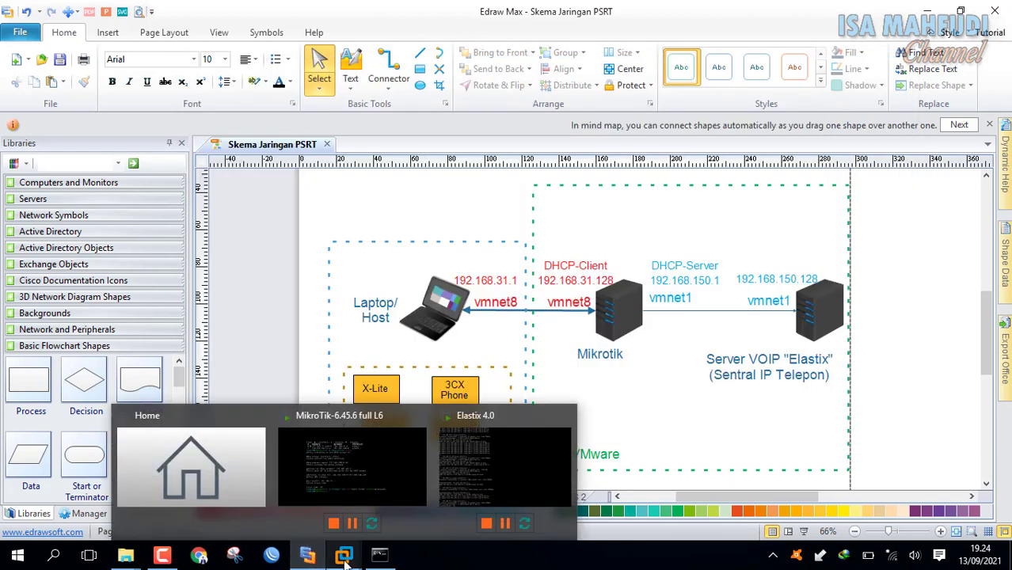
{"action": "left_click", "coordinate": [374, 497]}
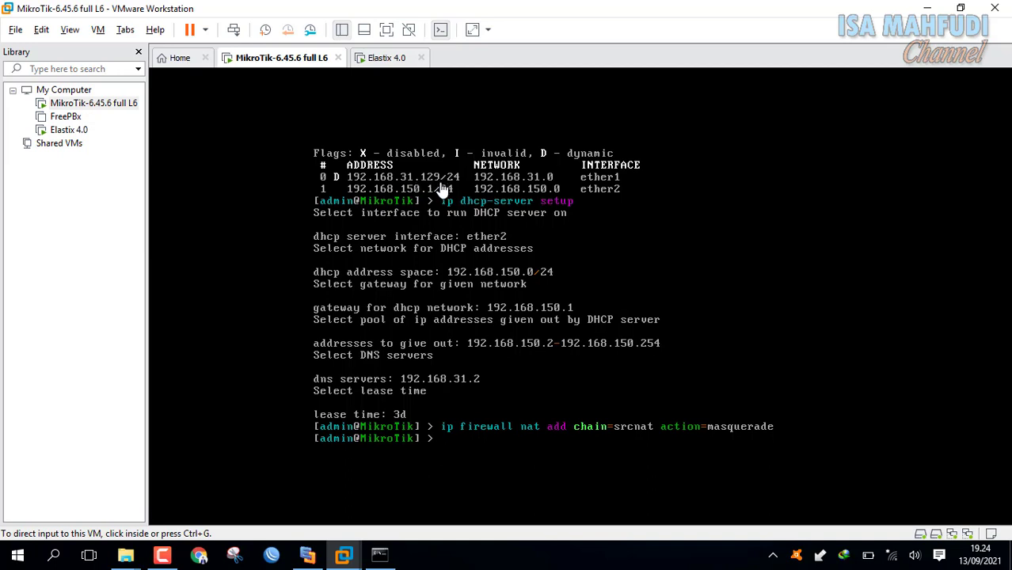
{"action": "left_click", "coordinate": [380, 554]}
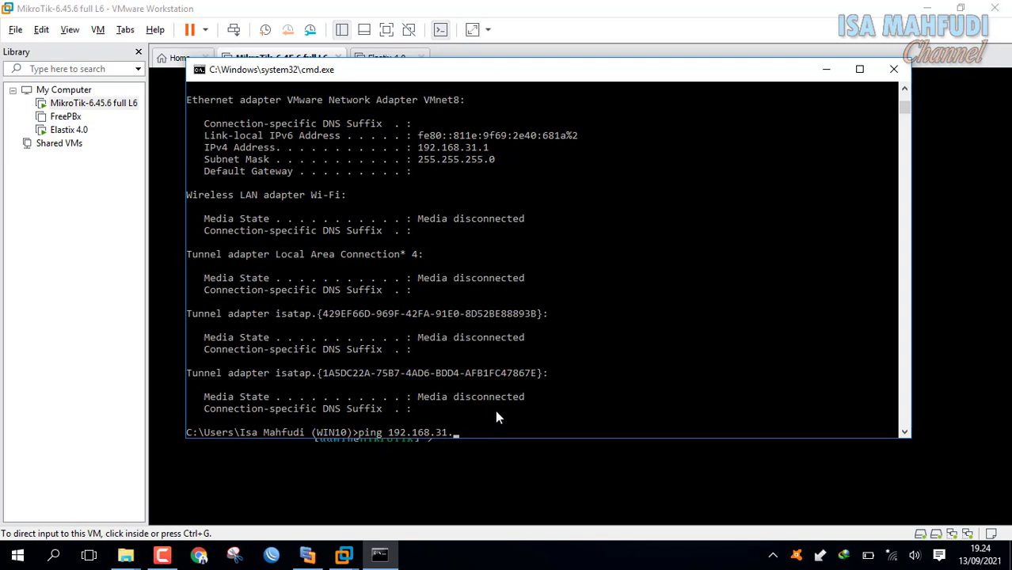
{"action": "left_click", "coordinate": [611, 374]}
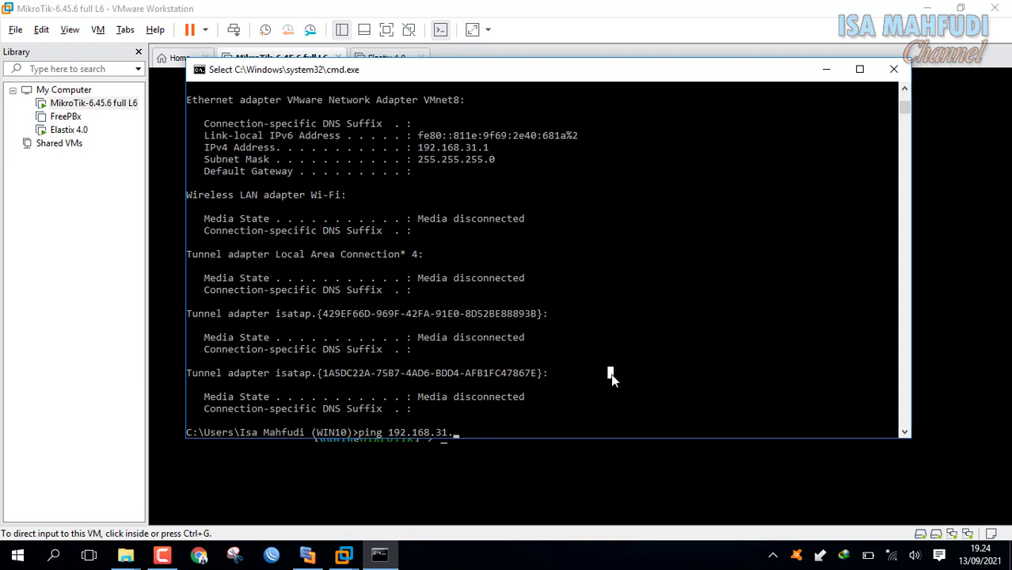
{"action": "key", "text": "BackSpace"}
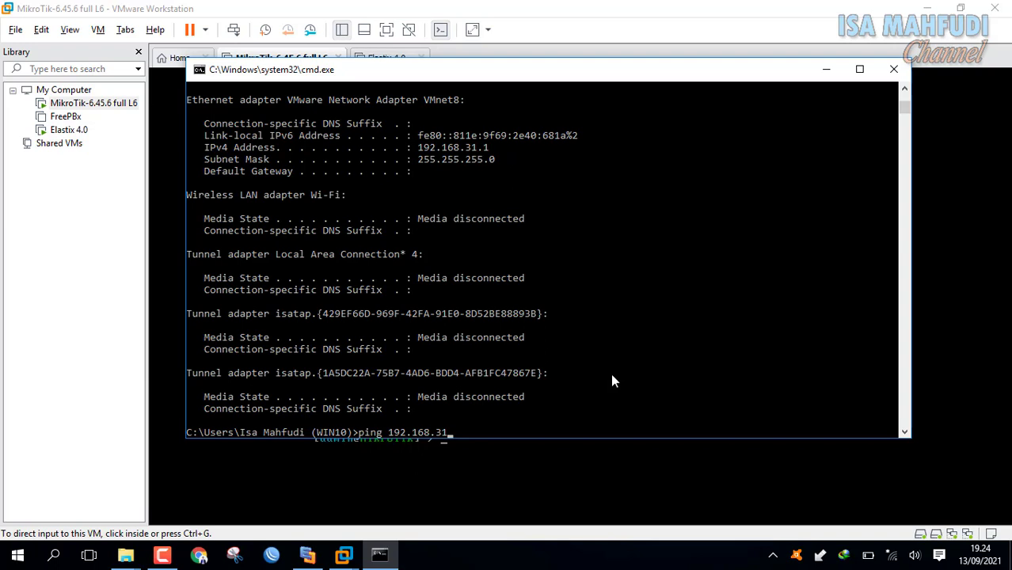
{"action": "type", "text": ".129"}
{"action": "key", "text": "Return"}
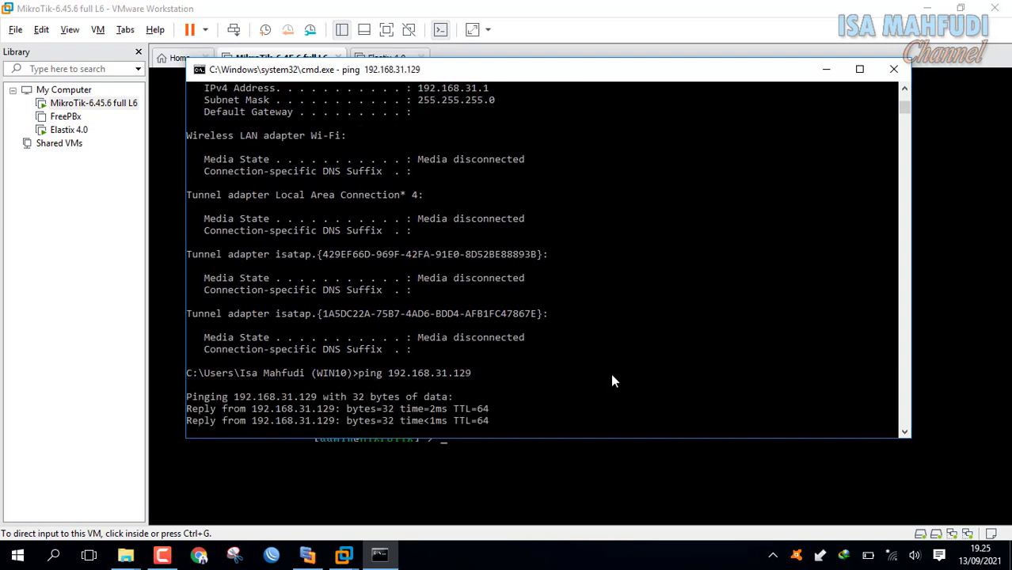
{"action": "key", "text": "ctrl+c"}
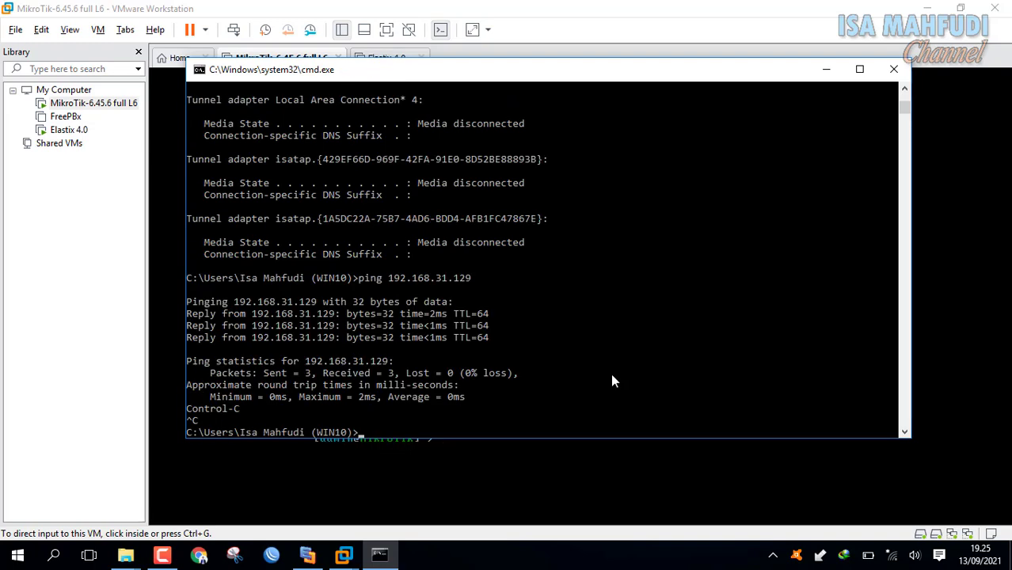
{"action": "left_click", "coordinate": [307, 556]}
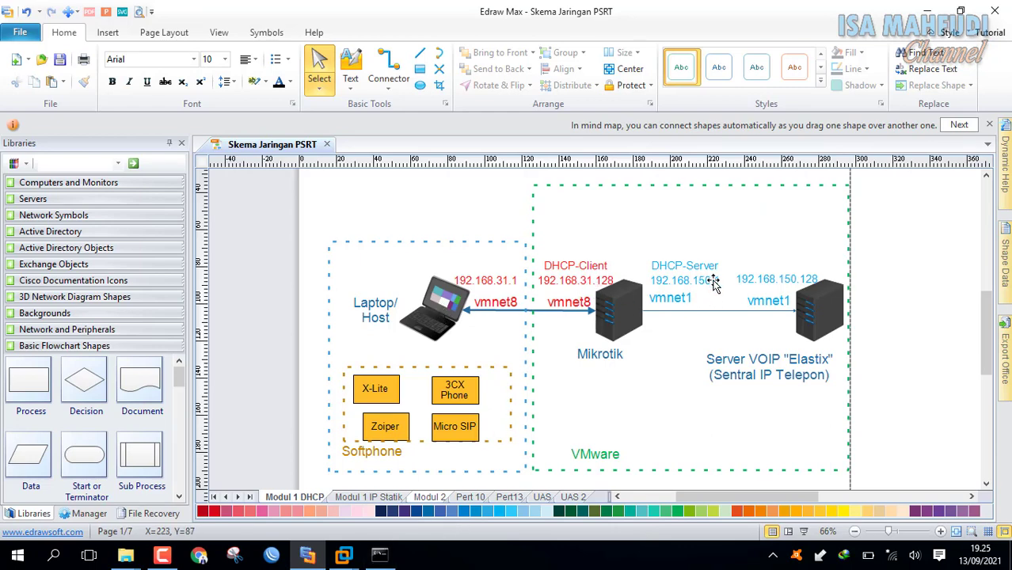
Ping 192.168.150.1 from the host (100% loss), then bring up the Elastix 4.0 console.
{"action": "left_click", "coordinate": [381, 555]}
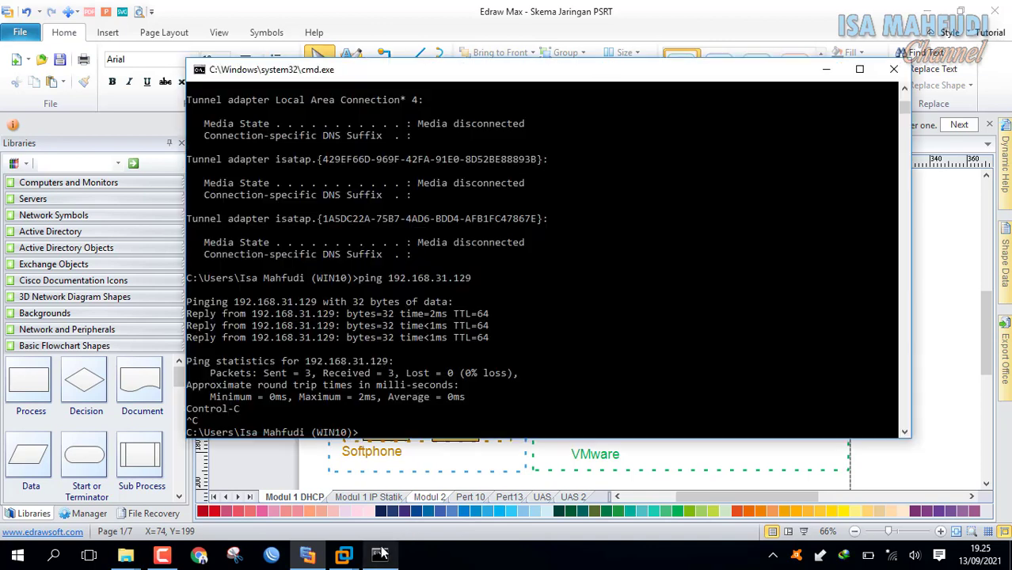
{"action": "left_click", "coordinate": [505, 338]}
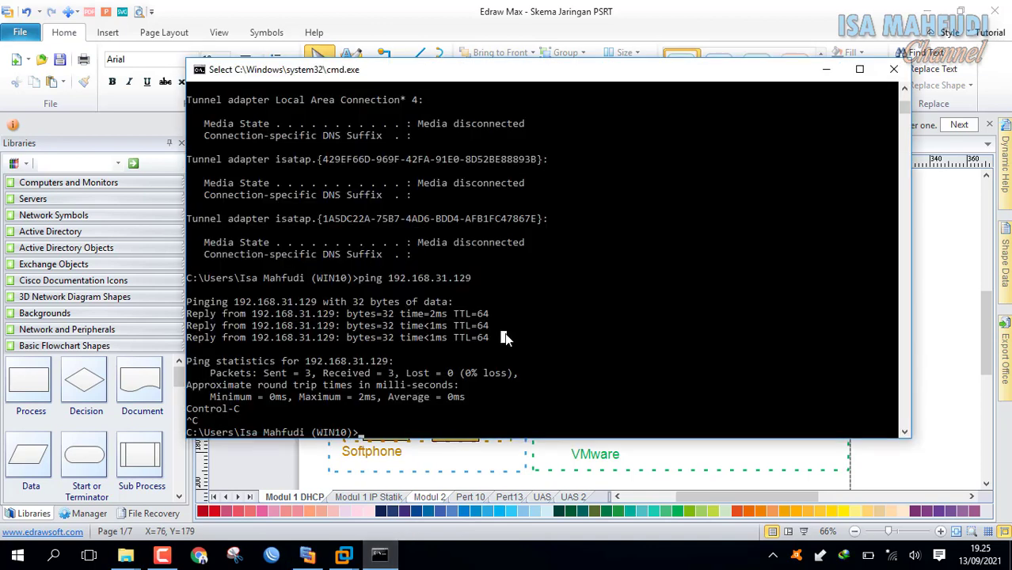
{"action": "type", "text": "ping 1"}
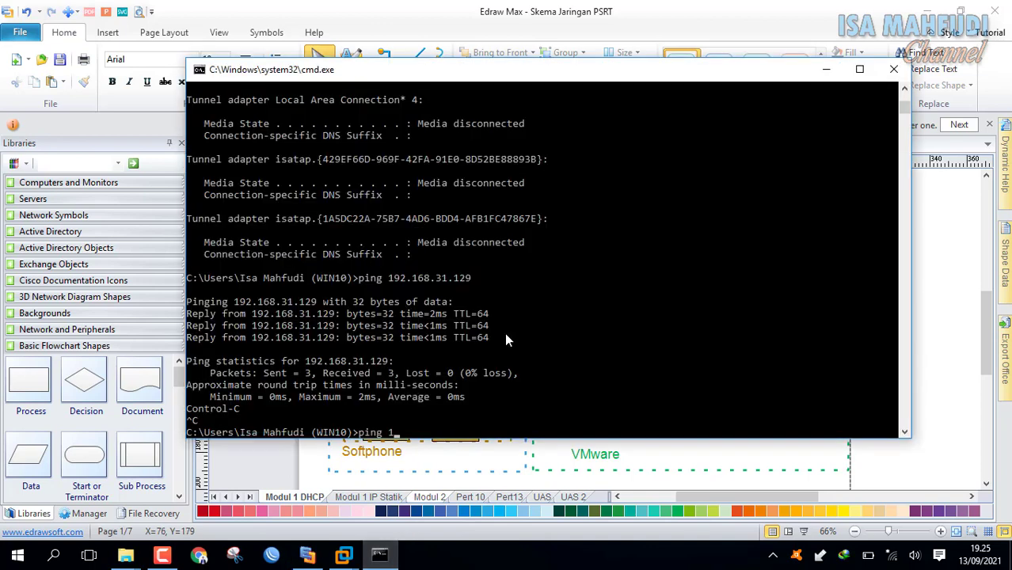
{"action": "type", "text": "92.168.150.1"}
{"action": "key", "text": "Return"}
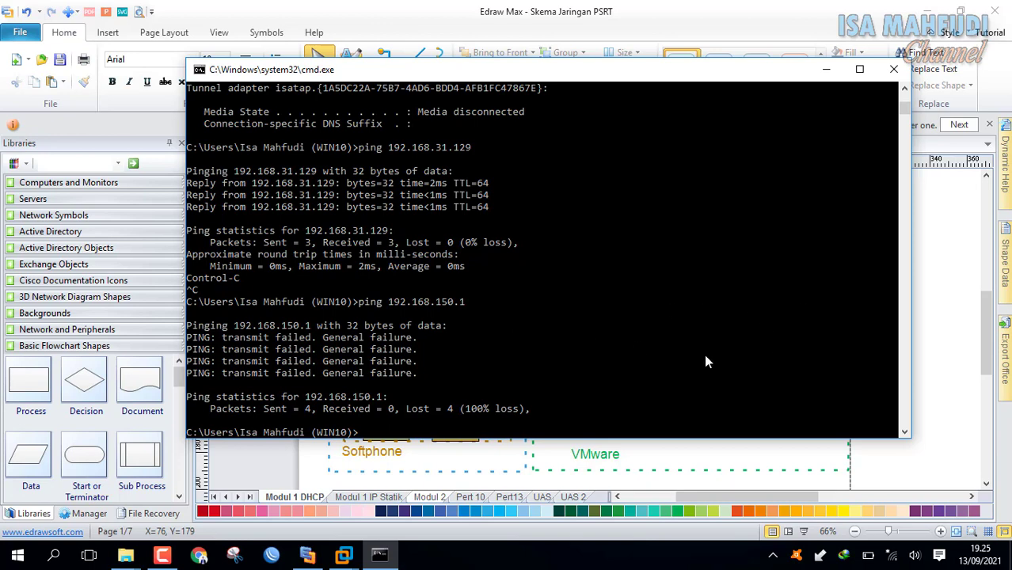
{"action": "key", "text": "Up"}
{"action": "key", "text": "BackSpace"}
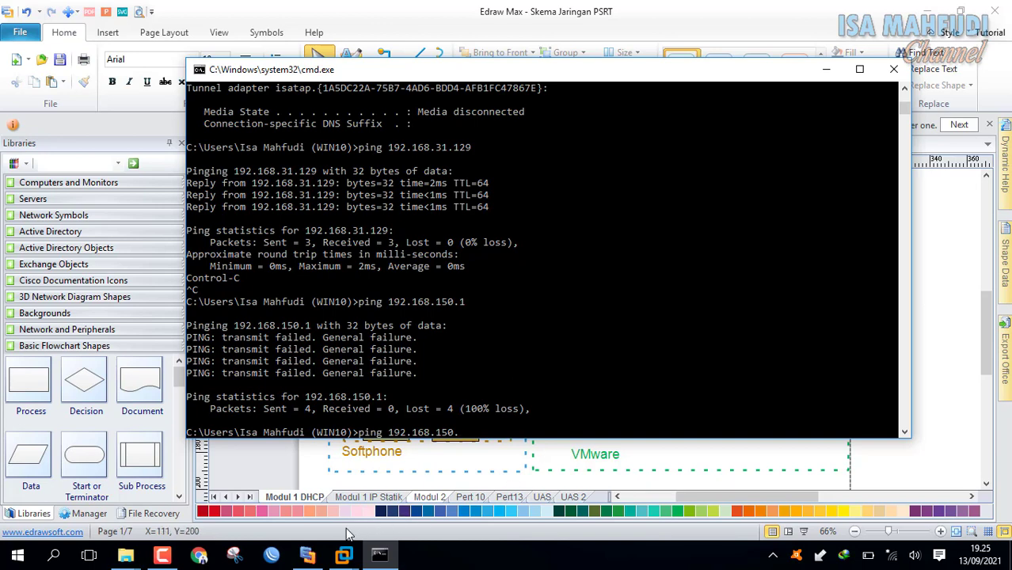
{"action": "left_click", "coordinate": [343, 558]}
{"action": "left_click", "coordinate": [445, 430]}
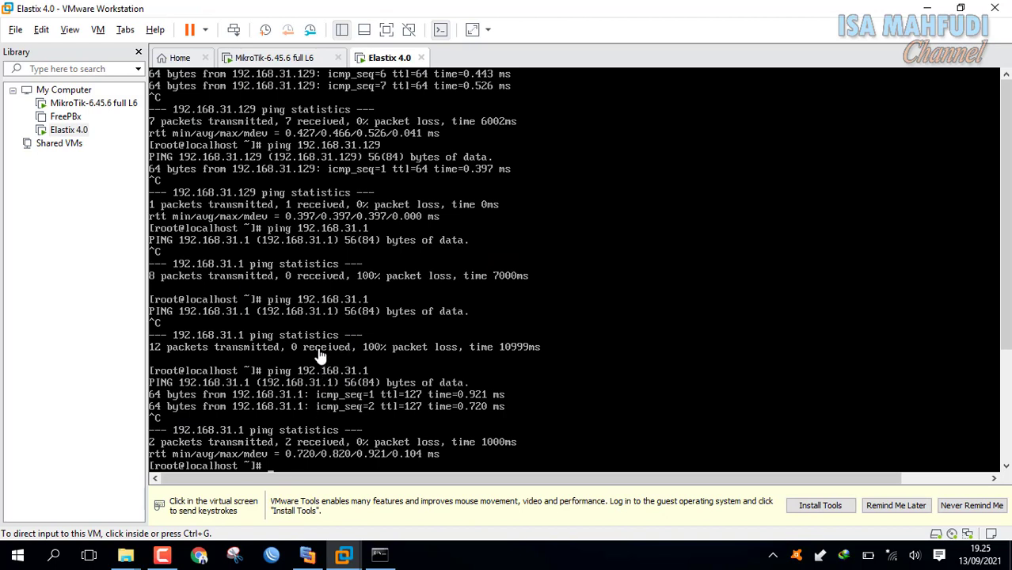
Run ifconfig on the Elastix server, showing eth0 at 192.168.150.254.
{"action": "left_click", "coordinate": [610, 396]}
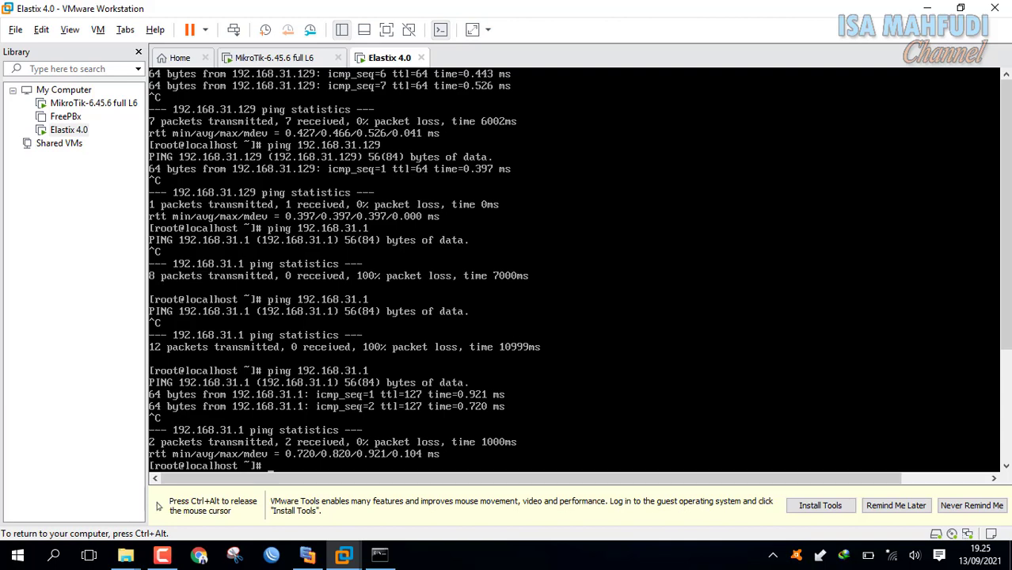
{"action": "key", "text": "ctrl+alt"}
{"action": "left_click", "coordinate": [325, 468]}
{"action": "key", "text": "ctrl+alt"}
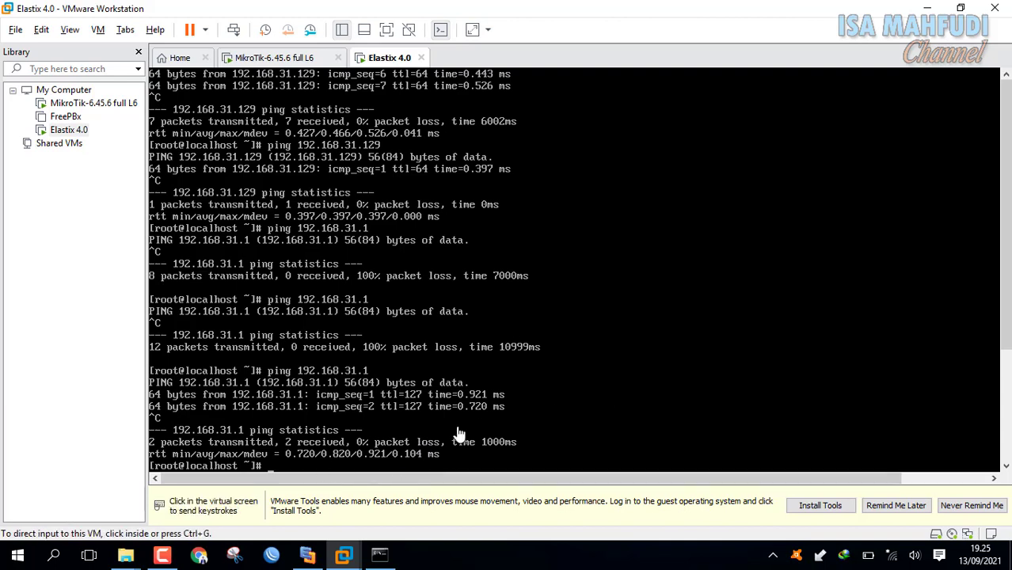
{"action": "scroll", "coordinate": [996, 411], "scroll_direction": "down", "scroll_amount": 3}
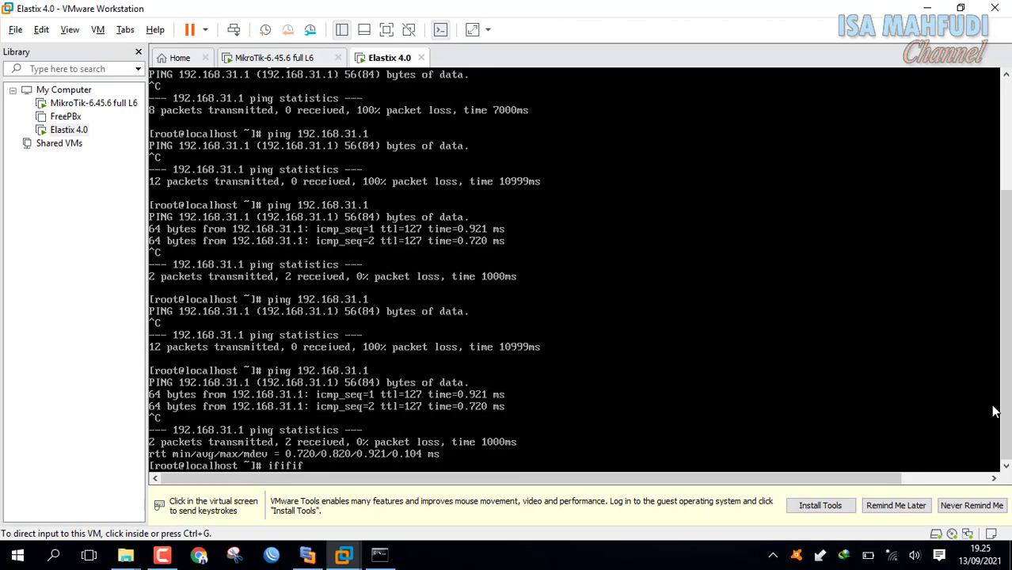
{"action": "left_click", "coordinate": [584, 444]}
{"action": "key", "text": "BackSpace"}
{"action": "key", "text": "BackSpace"}
{"action": "key", "text": "BackSpace"}
{"action": "key", "text": "BackSpace"}
{"action": "key", "text": "BackSpace"}
{"action": "key", "text": "BackSpace"}
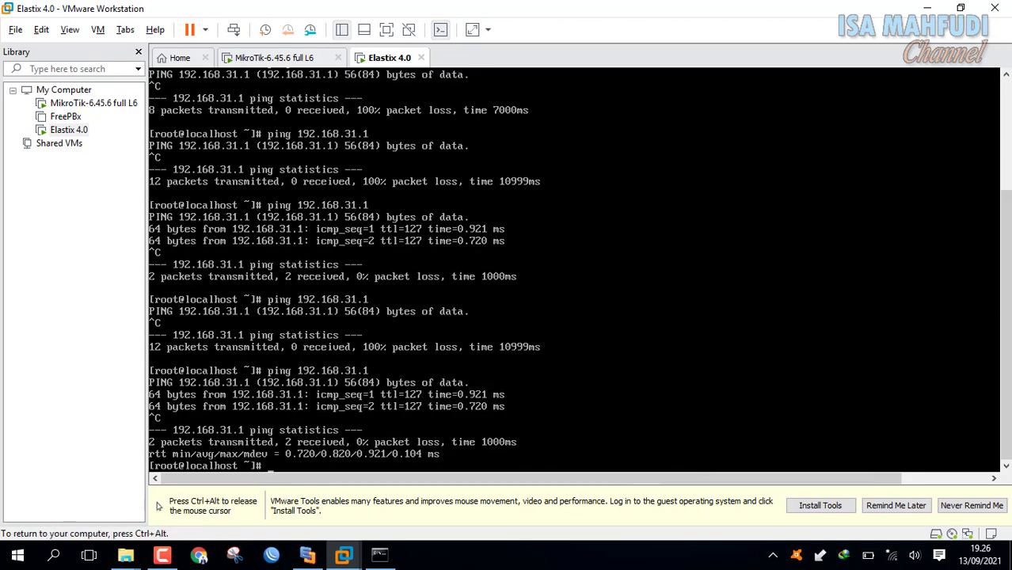
{"action": "type", "text": "ifconfig"}
{"action": "key", "text": "Return"}
{"action": "key", "text": "ctrl+alt"}
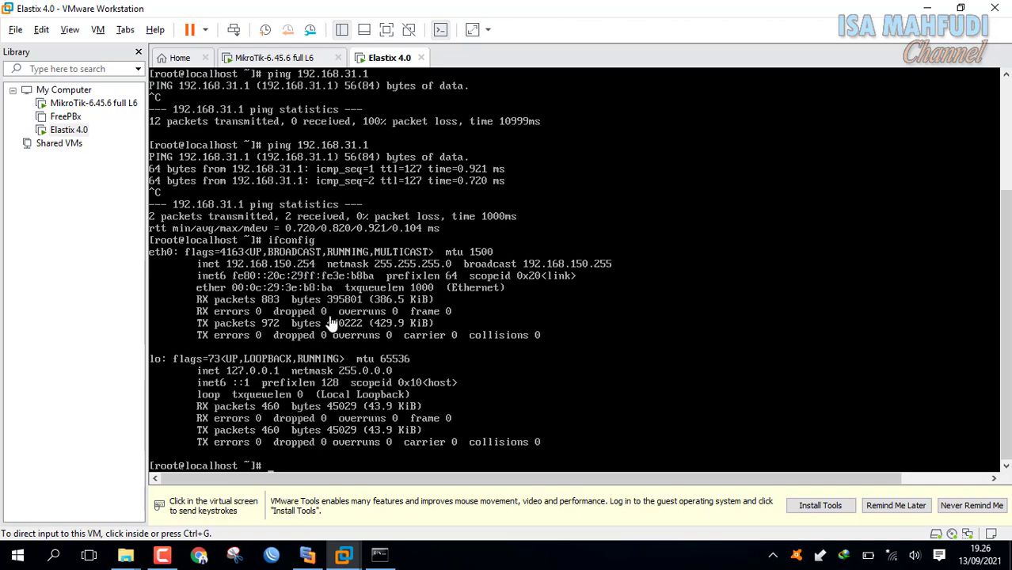
{"action": "left_click", "coordinate": [379, 554]}
{"action": "left_click", "coordinate": [440, 386]}
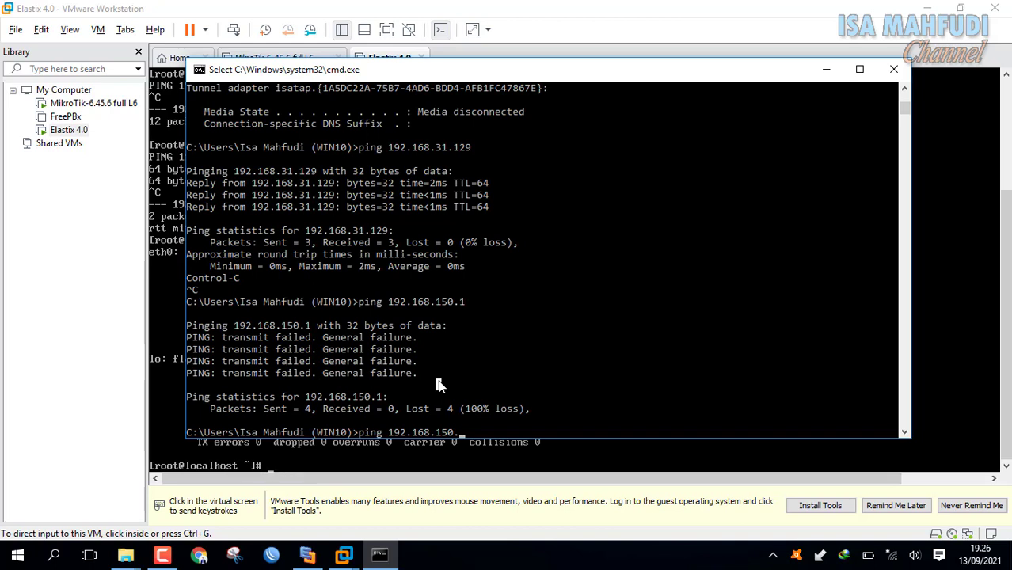
Ping 192.168.150.254 from the host, which also fails with 100% loss.
{"action": "key", "text": "Escape"}
{"action": "type", "text": "25"}
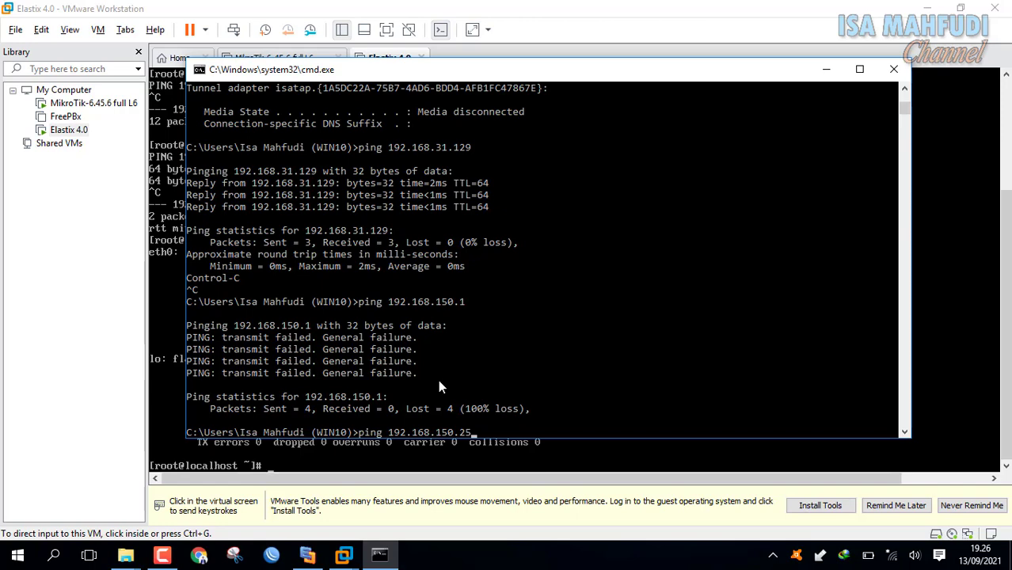
{"action": "type", "text": "4"}
{"action": "key", "text": "Return"}
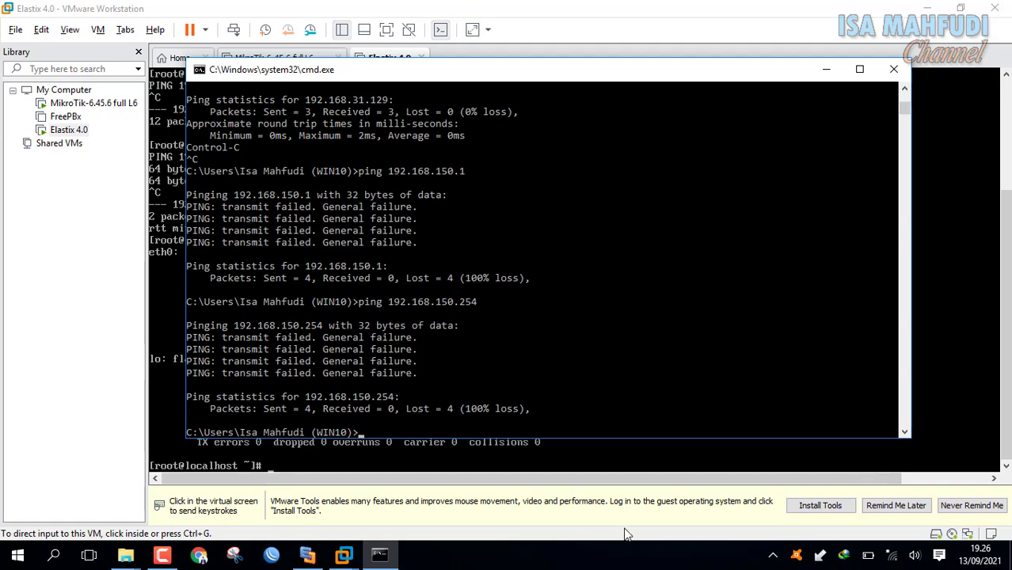
{"action": "left_click", "coordinate": [614, 479]}
{"action": "left_click", "coordinate": [315, 560]}
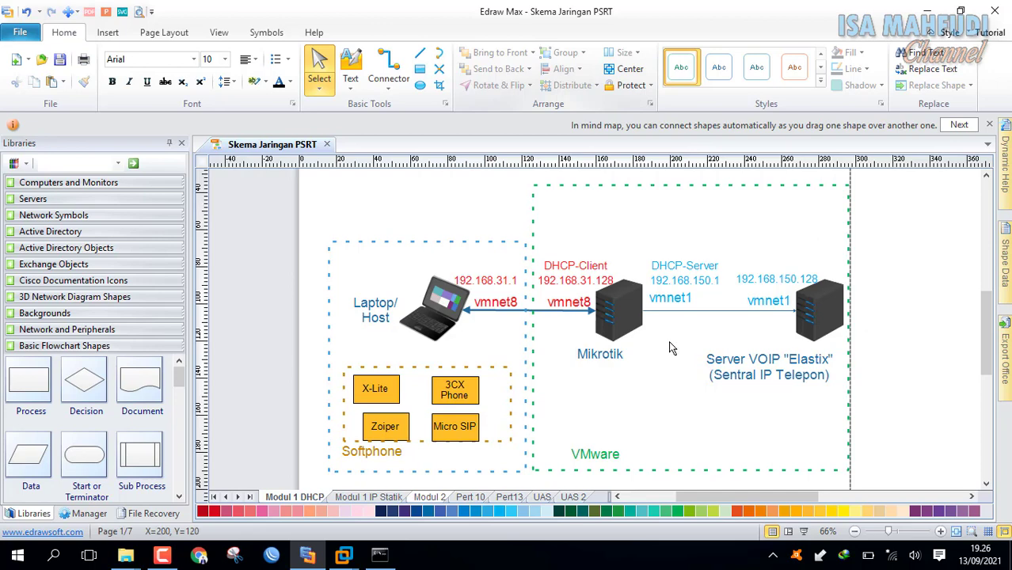
Run ipconfig on the host and locate VMnet8 at 192.168.31.1.
{"action": "left_click", "coordinate": [379, 557]}
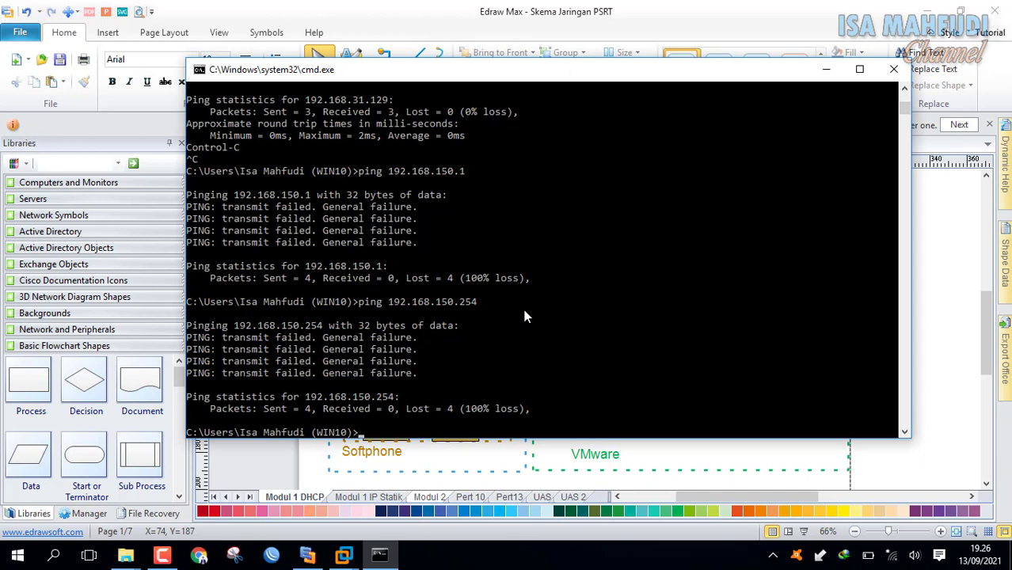
{"action": "type", "text": "ipconfig"}
{"action": "key", "text": "Return"}
{"action": "scroll", "coordinate": [504, 309], "scroll_direction": "up", "scroll_amount": 4}
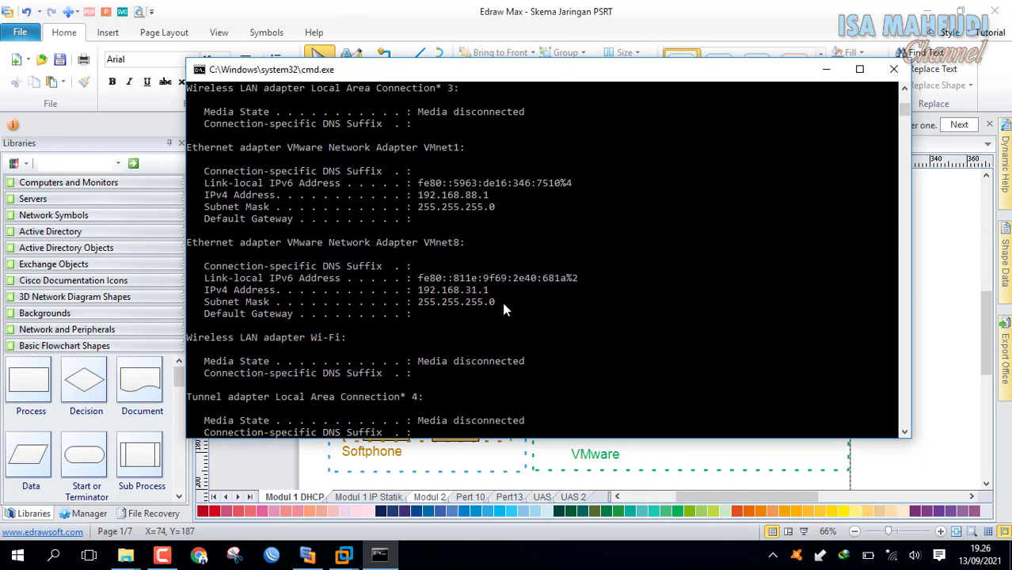
{"action": "scroll", "coordinate": [502, 301], "scroll_direction": "down", "scroll_amount": 2}
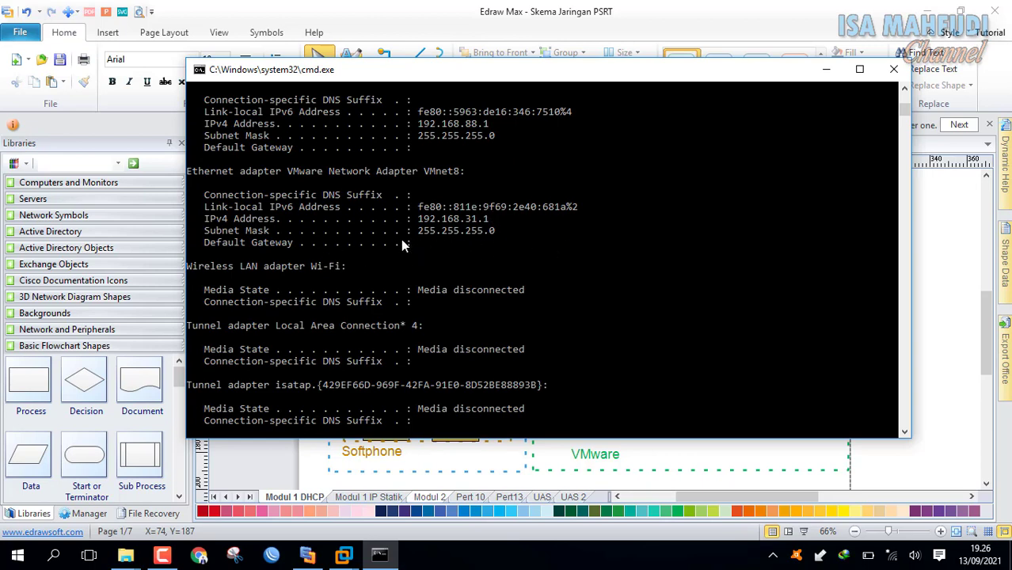
{"action": "left_click", "coordinate": [694, 479]}
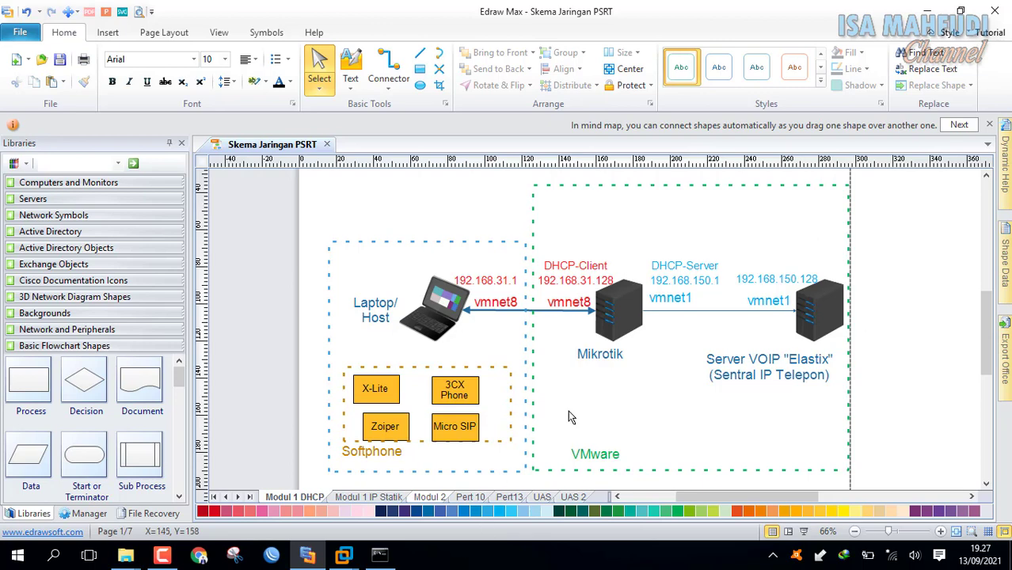
Open Network Connections from Control Panel and select the VMware VMnet8 adapter.
{"action": "key", "text": "super"}
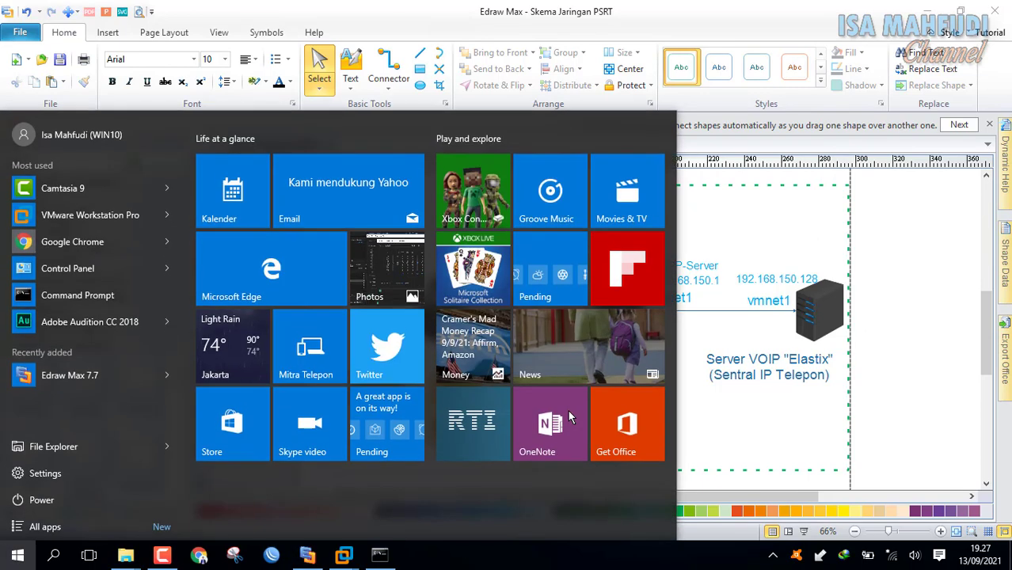
{"action": "type", "text": "c"}
{"action": "type", "text": "ontrol"}
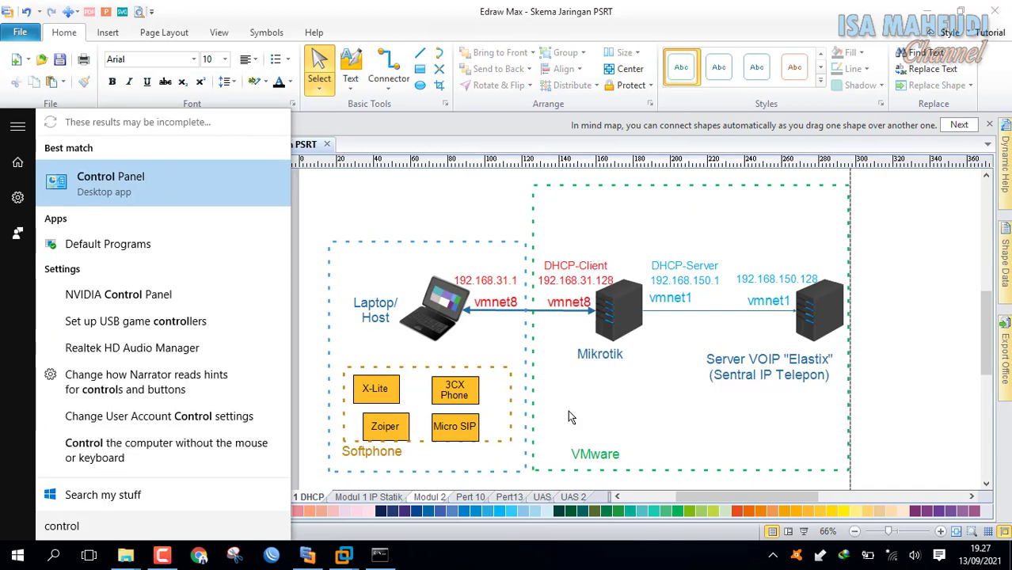
{"action": "key", "text": "Return"}
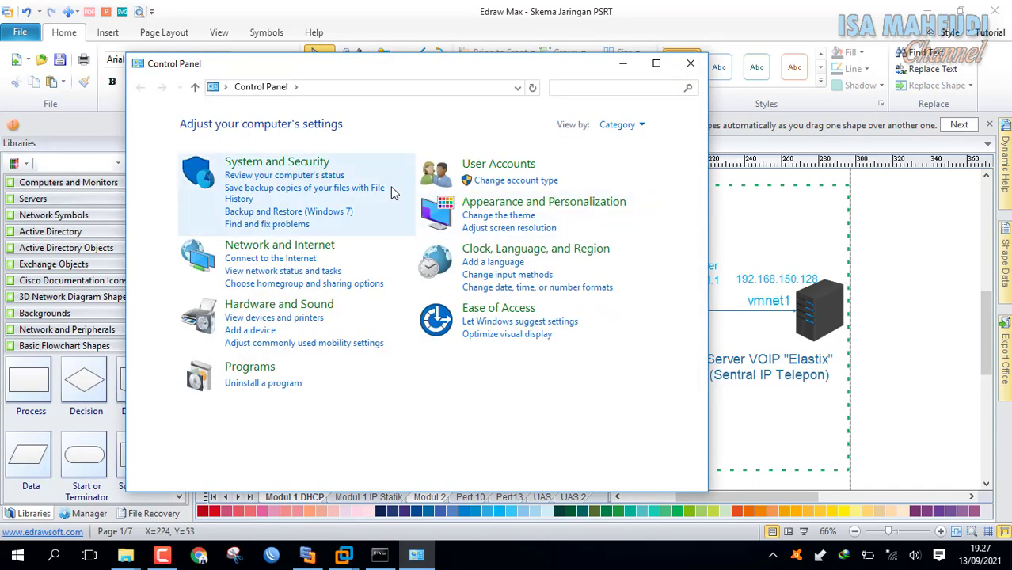
{"action": "left_click", "coordinate": [311, 273]}
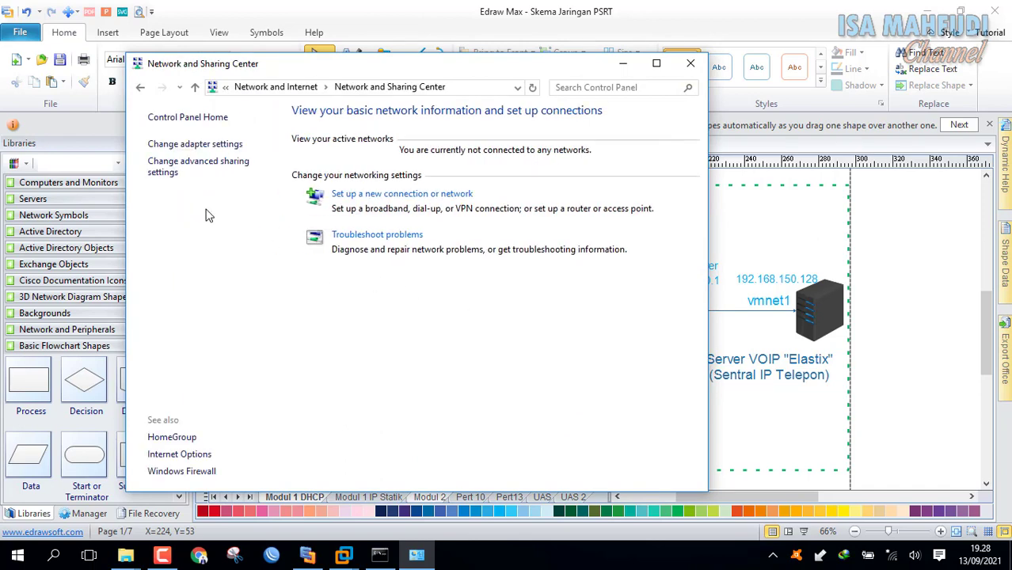
{"action": "left_click", "coordinate": [181, 147]}
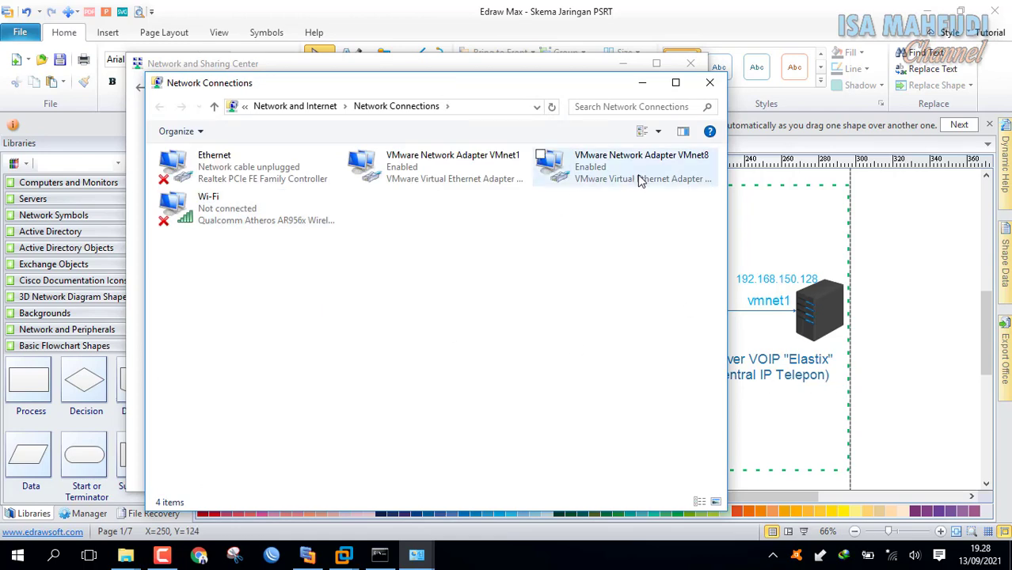
{"action": "left_click", "coordinate": [961, 327]}
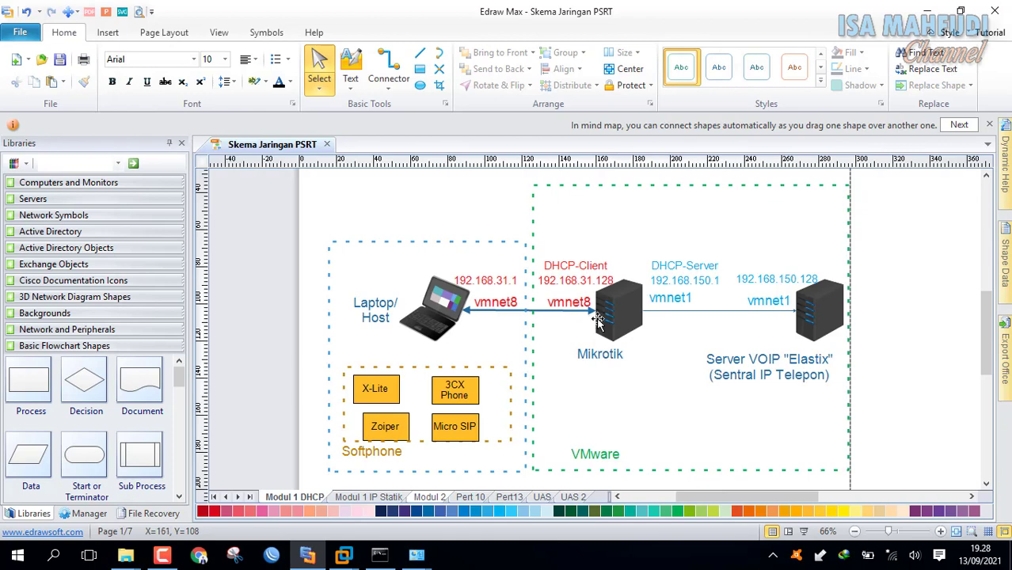
{"action": "left_click", "coordinate": [416, 554]}
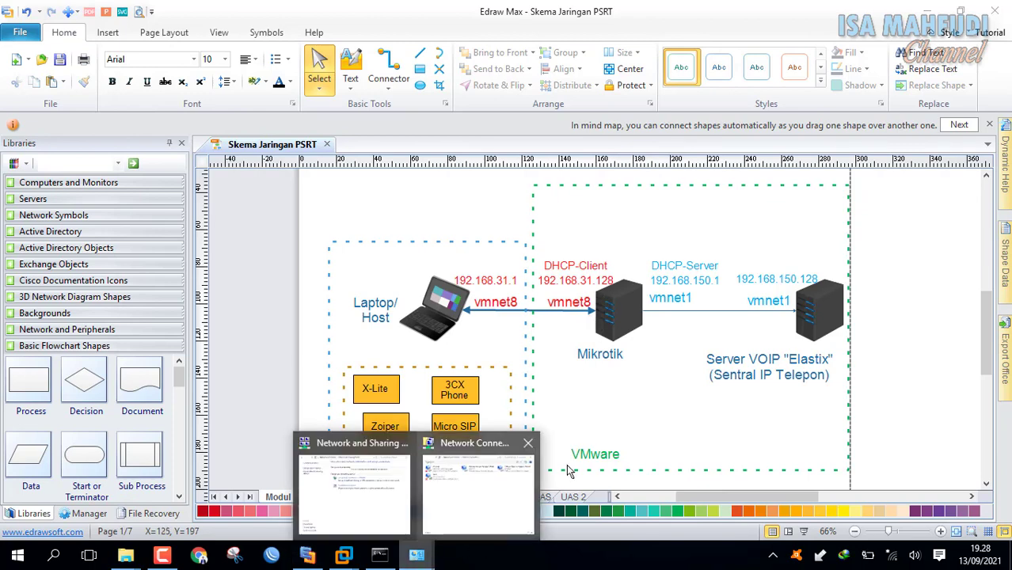
{"action": "left_click", "coordinate": [494, 470]}
{"action": "left_click", "coordinate": [634, 183]}
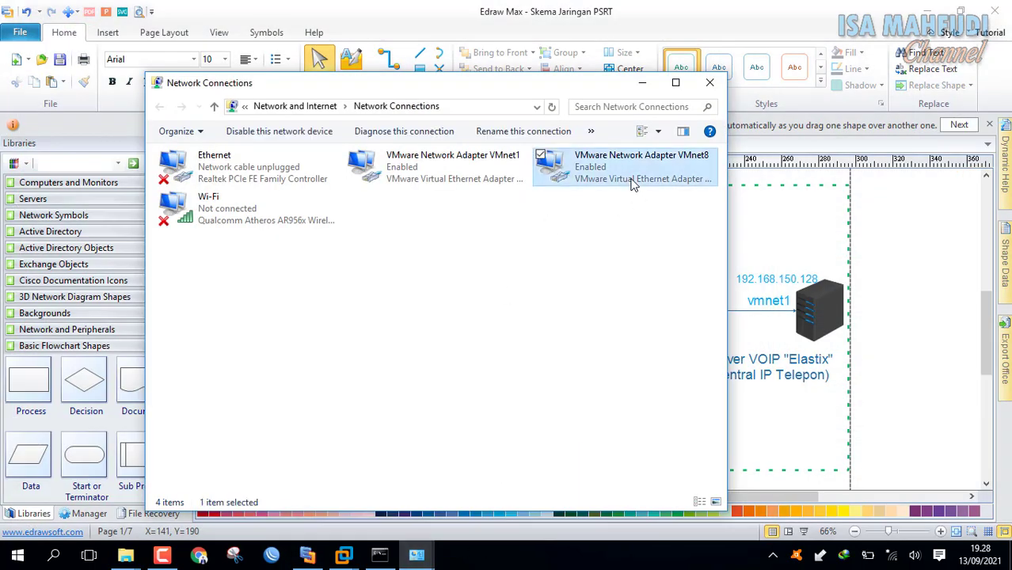
Open VMnet8's IPv4 properties and switch to a manually assigned IP address.
{"action": "right_click", "coordinate": [634, 183]}
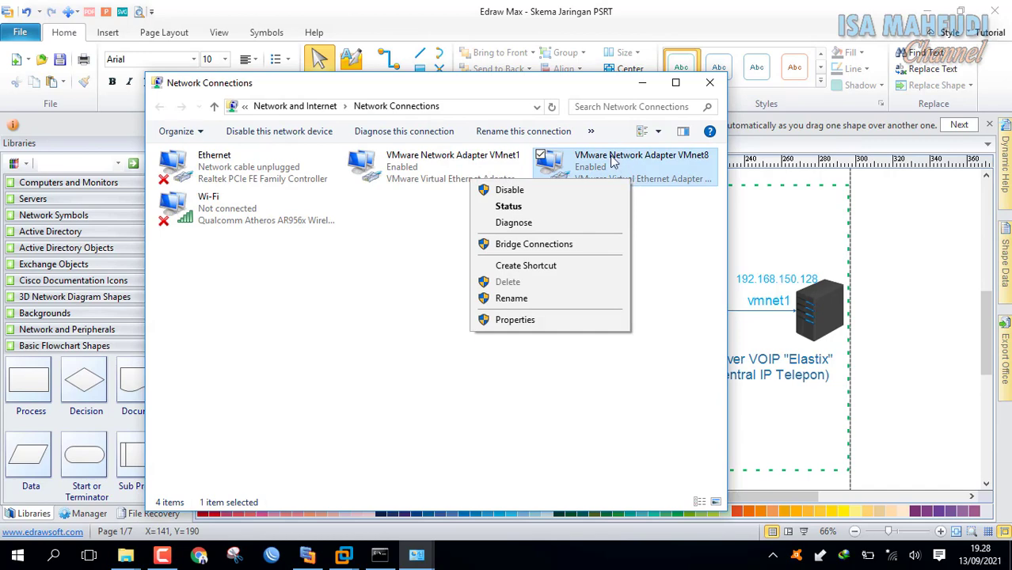
{"action": "left_click", "coordinate": [515, 320]}
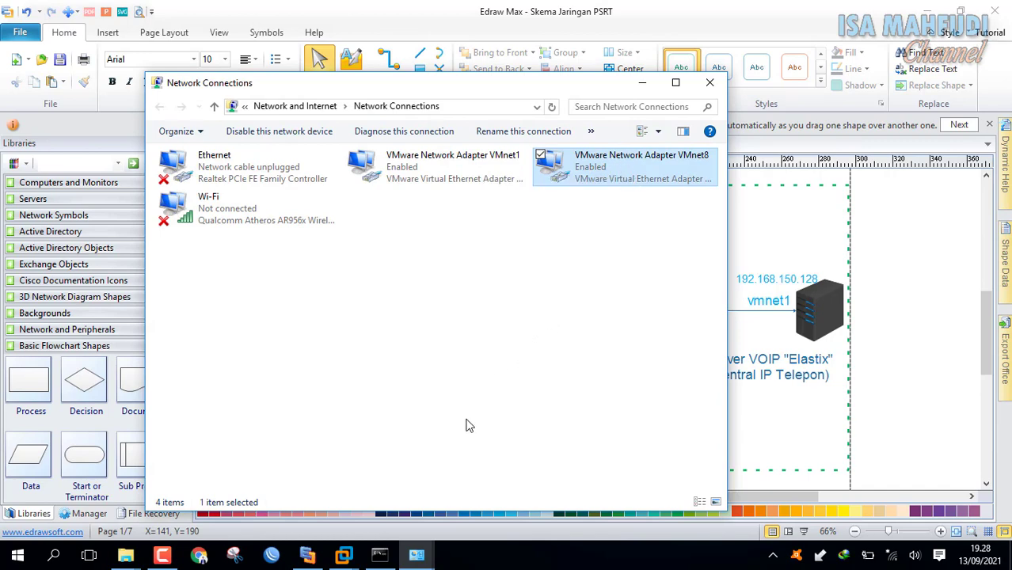
{"action": "mouse_move", "coordinate": [384, 560]}
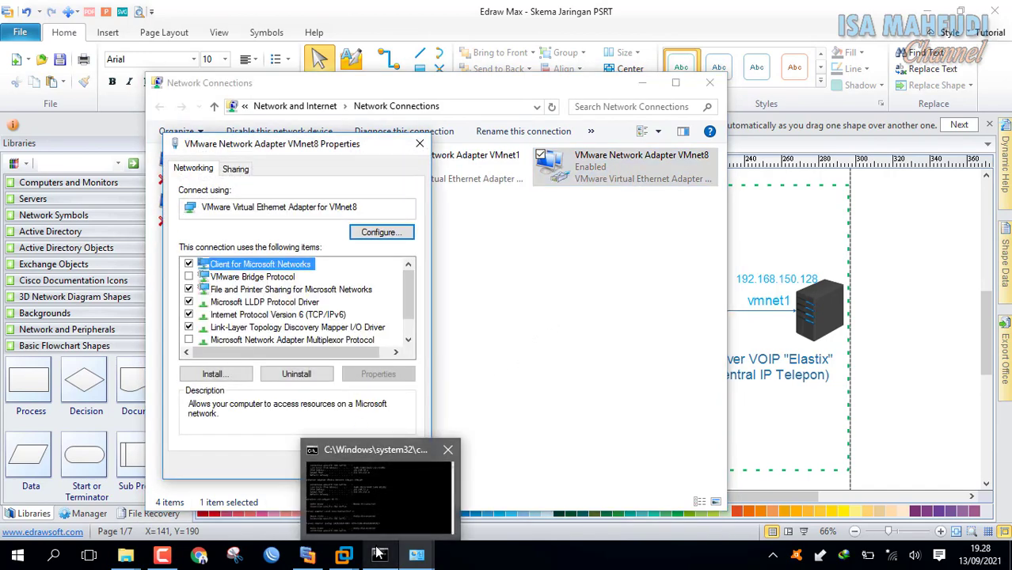
{"action": "scroll", "coordinate": [346, 339], "scroll_direction": "down", "scroll_amount": 1}
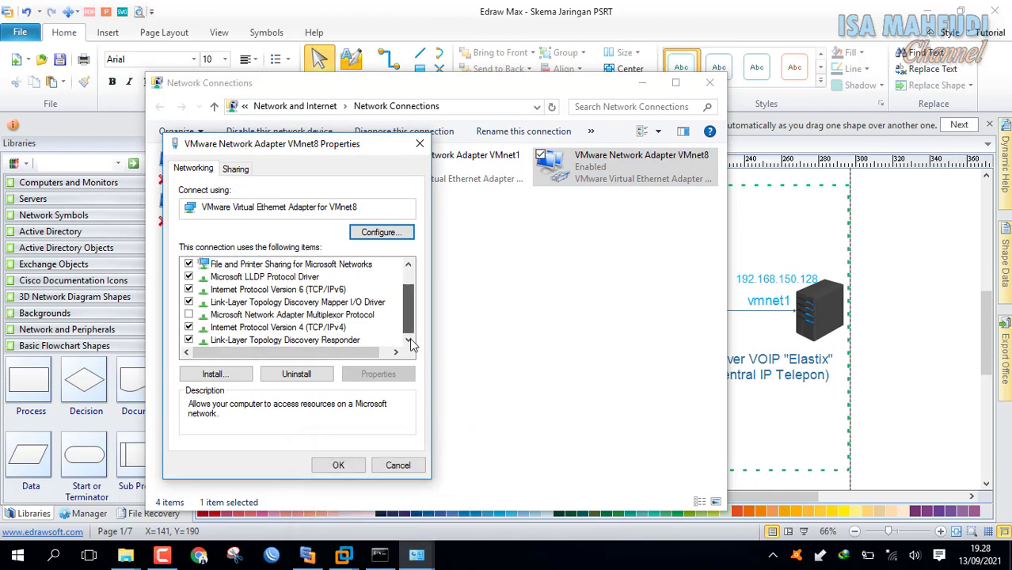
{"action": "left_click", "coordinate": [340, 328]}
{"action": "left_click", "coordinate": [401, 377]}
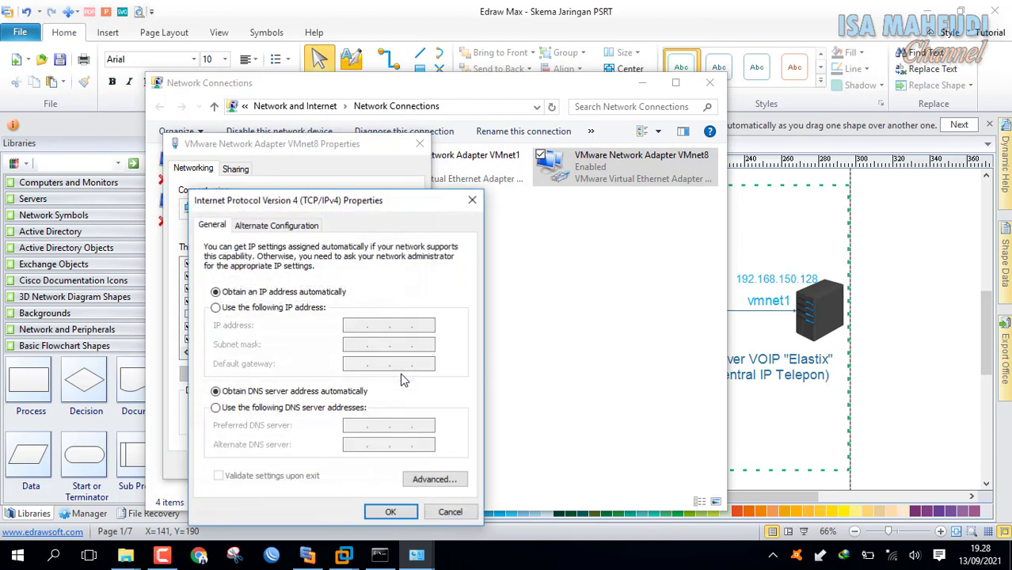
{"action": "left_click_drag", "start_coordinate": [392, 244], "coordinate": [349, 106]}
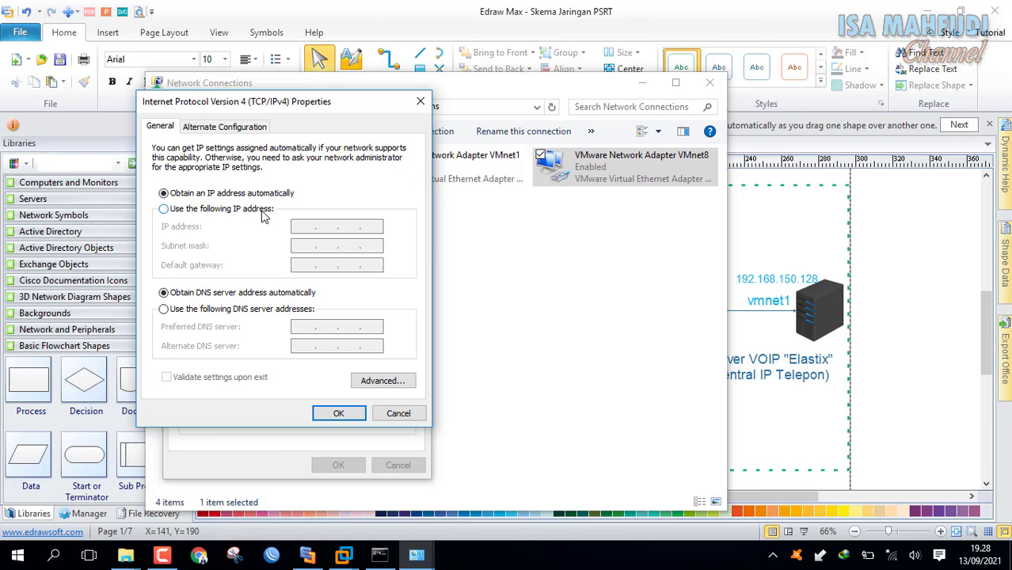
{"action": "left_click", "coordinate": [266, 215]}
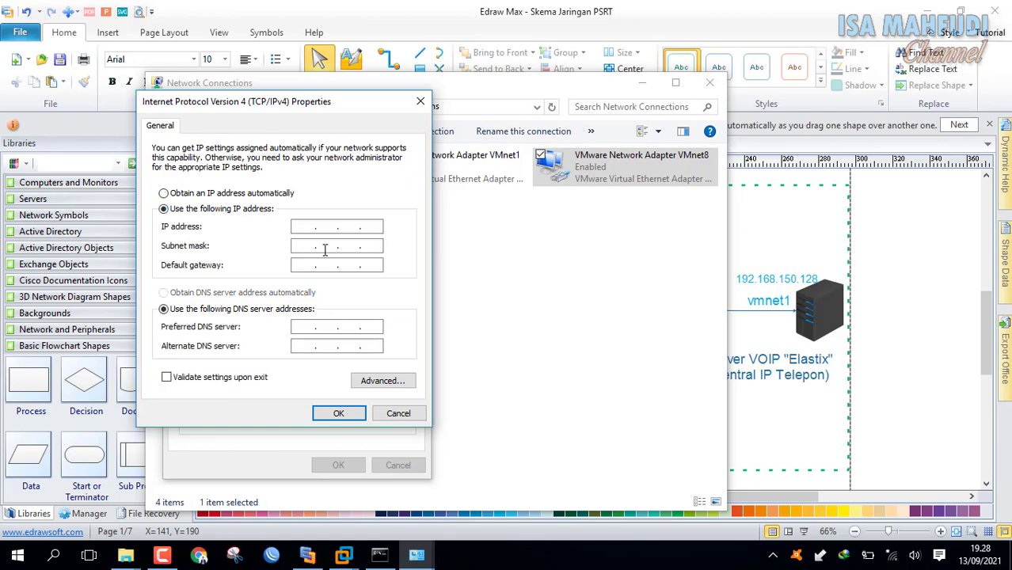
Enter IP address 192.168.31.1 with subnet mask 255.255.255.0 for VMnet8.
{"action": "left_click", "coordinate": [383, 561]}
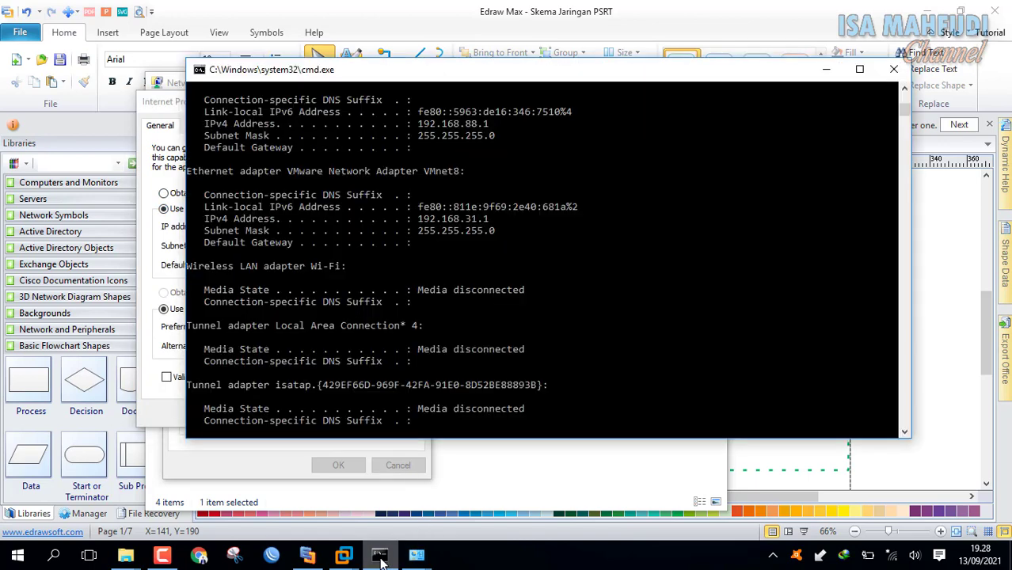
{"action": "left_click_drag", "start_coordinate": [187, 231], "coordinate": [511, 233]}
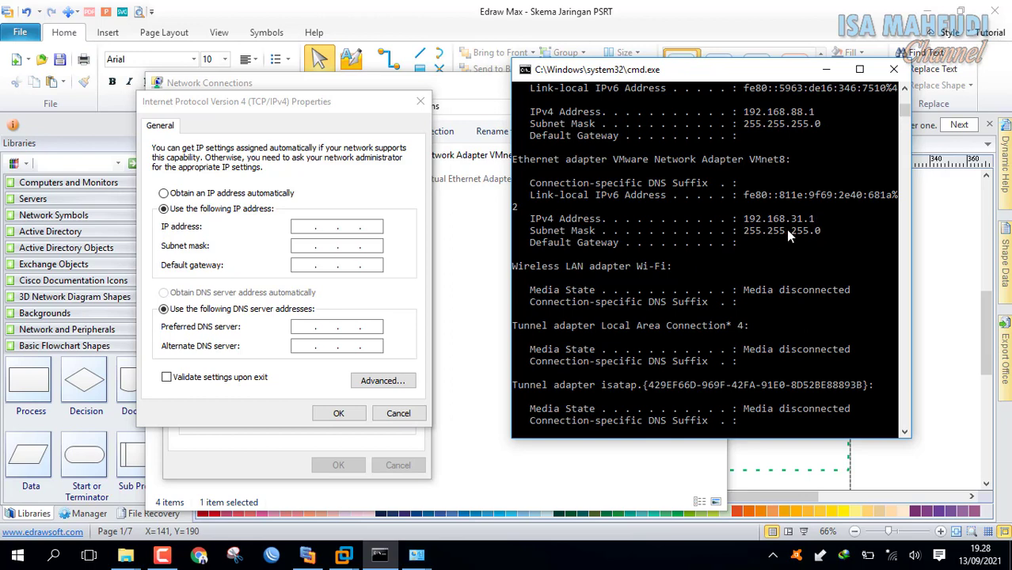
{"action": "left_click", "coordinate": [309, 226]}
{"action": "type", "text": "192 . "}
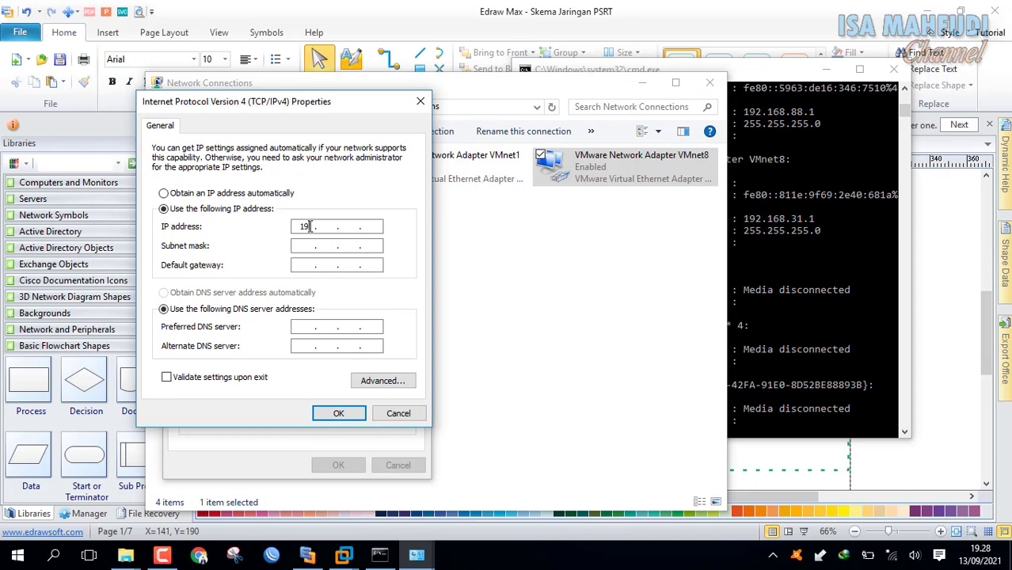
{"action": "type", "text": "168 . 31 . 1"}
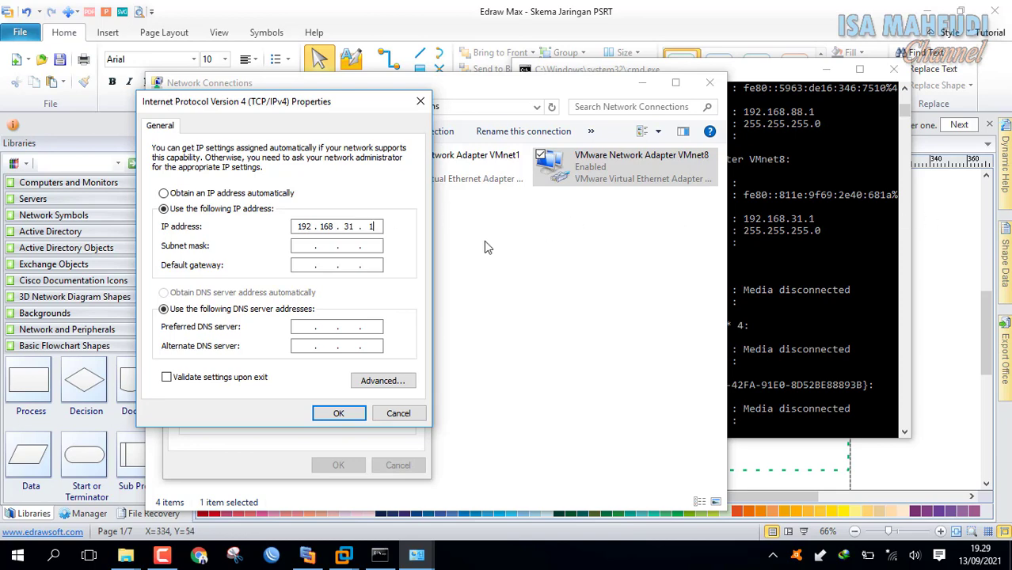
{"action": "key", "text": "Tab"}
{"action": "left_click", "coordinate": [305, 265]}
Set VMnet8's default gateway to 192.168.31.129, MikroTik's ether1 address.
{"action": "mouse_move", "coordinate": [346, 557]}
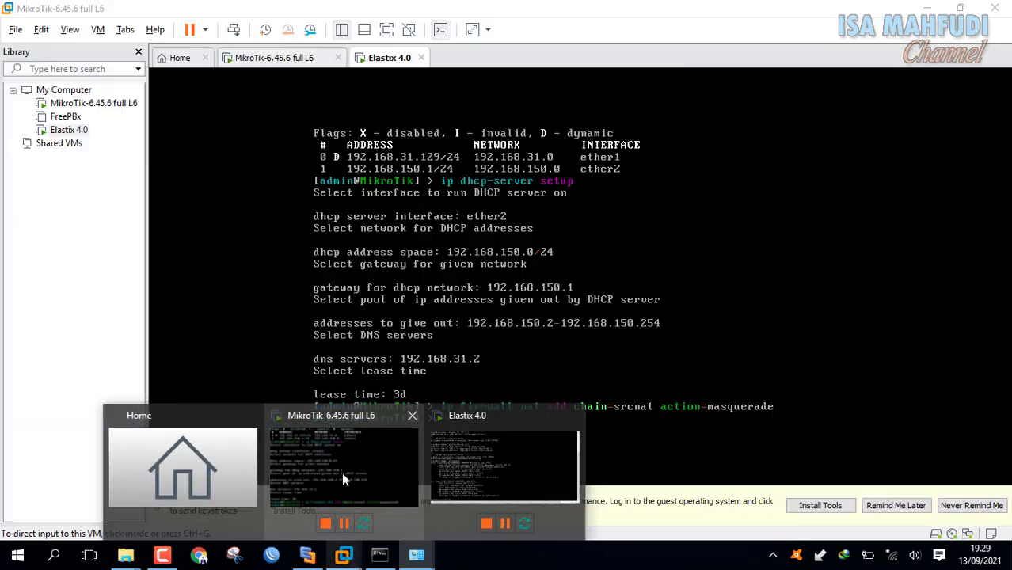
{"action": "left_click", "coordinate": [342, 473]}
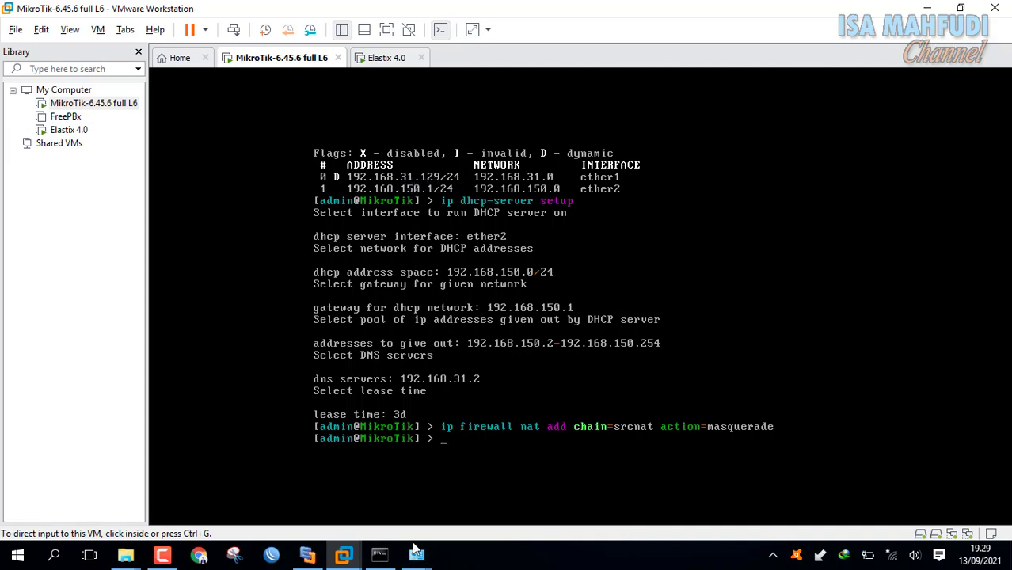
{"action": "mouse_move", "coordinate": [389, 561]}
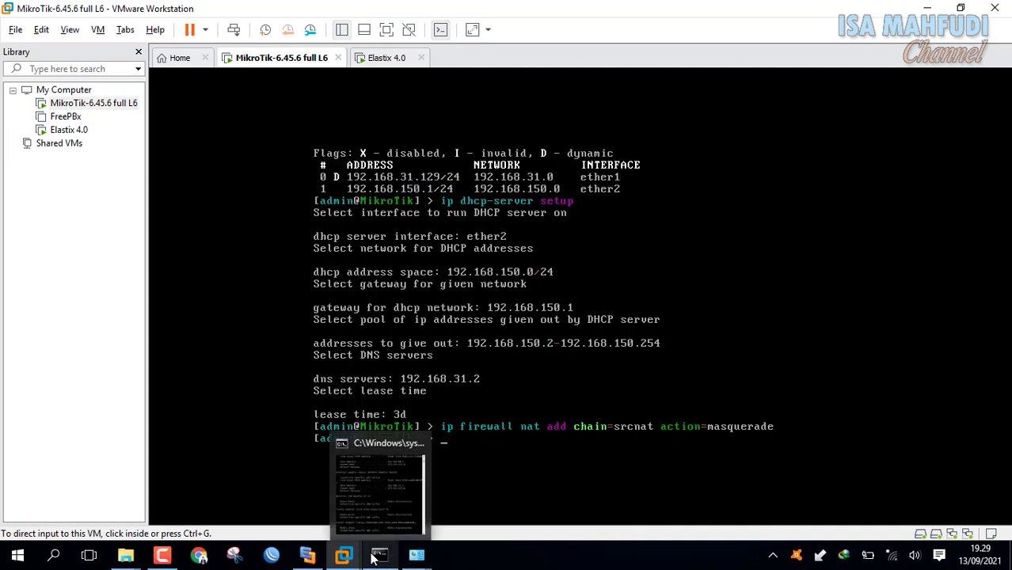
{"action": "left_click", "coordinate": [466, 499]}
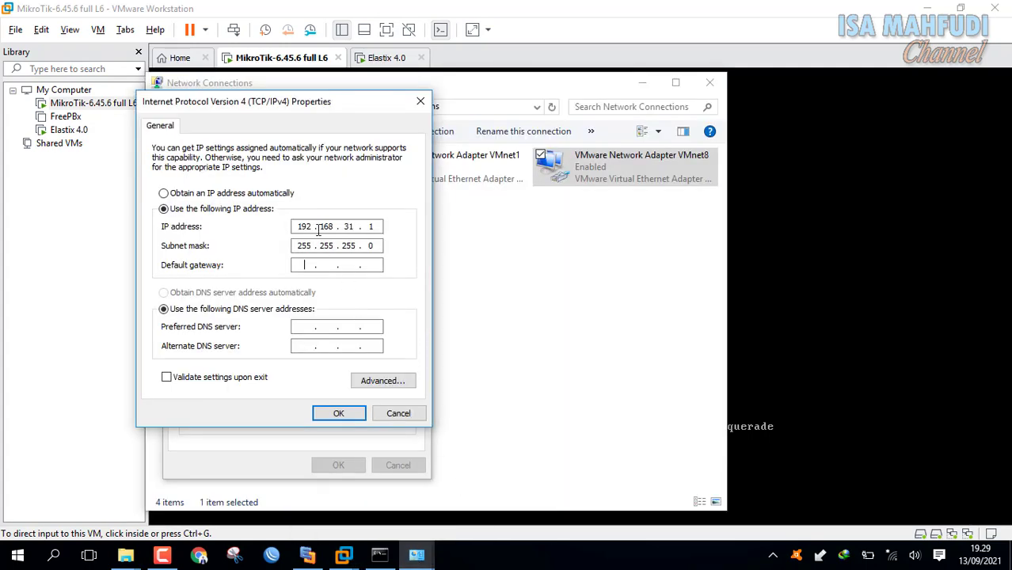
{"action": "type", "text": "192 . 168 . 31 . 129"}
{"action": "double_click", "coordinate": [371, 265]}
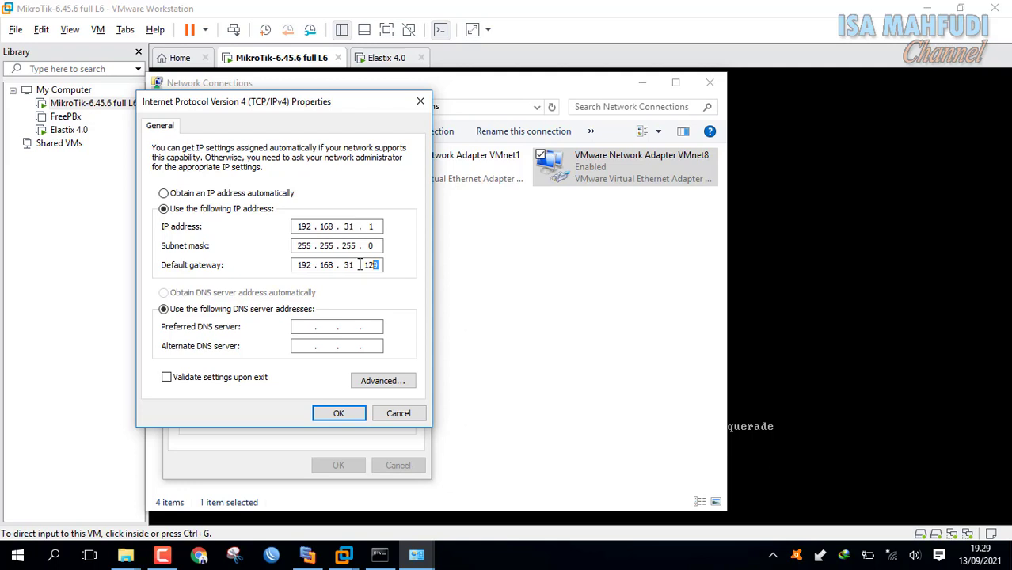
{"action": "double_click", "coordinate": [298, 267]}
{"action": "left_click", "coordinate": [855, 73]}
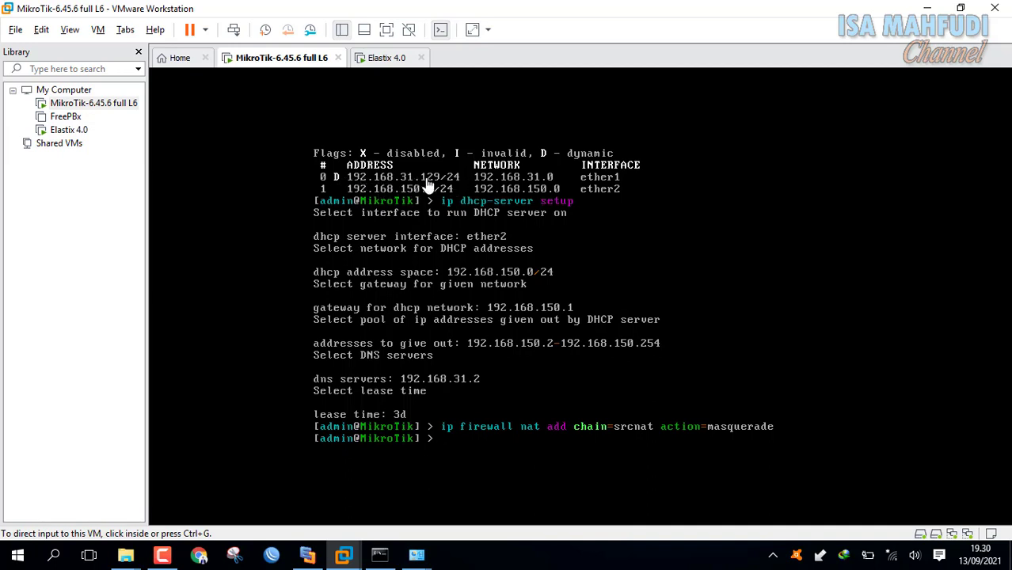
Save the VMnet8 IPv4 settings, then disable and re-enable the VMnet8 adapter.
{"action": "mouse_move", "coordinate": [416, 555]}
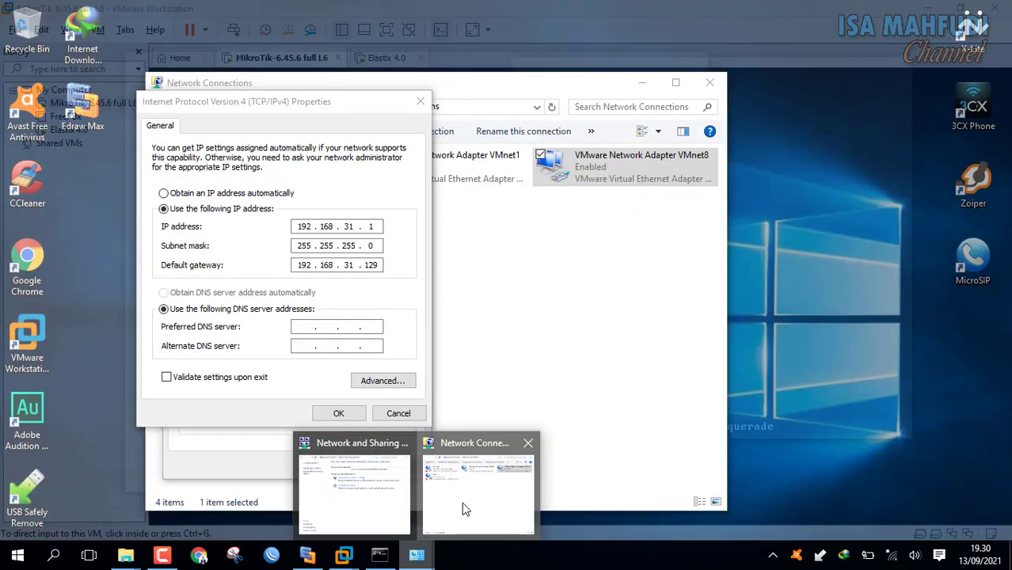
{"action": "left_click", "coordinate": [462, 502]}
{"action": "left_click", "coordinate": [338, 414]}
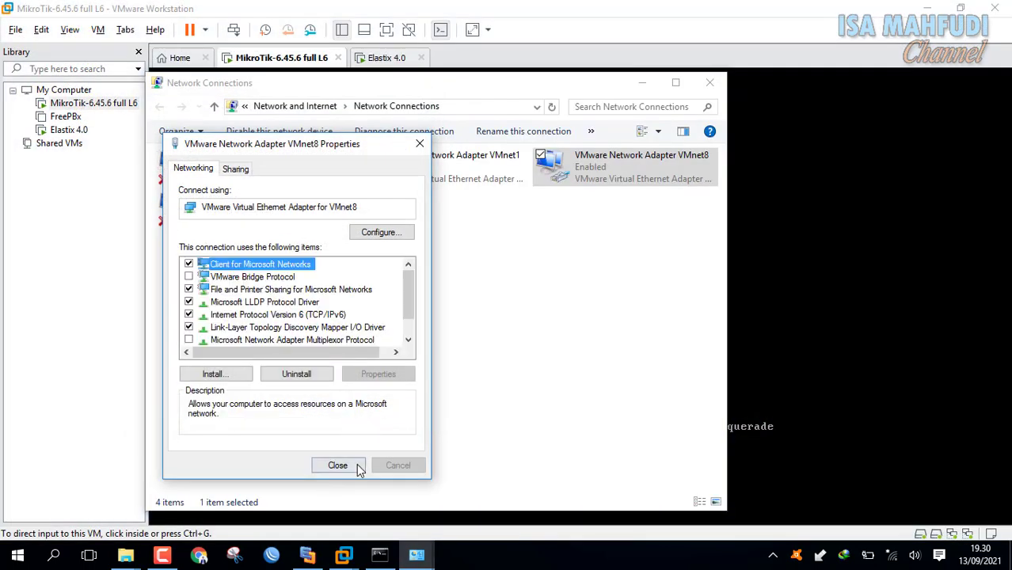
{"action": "left_click", "coordinate": [352, 467]}
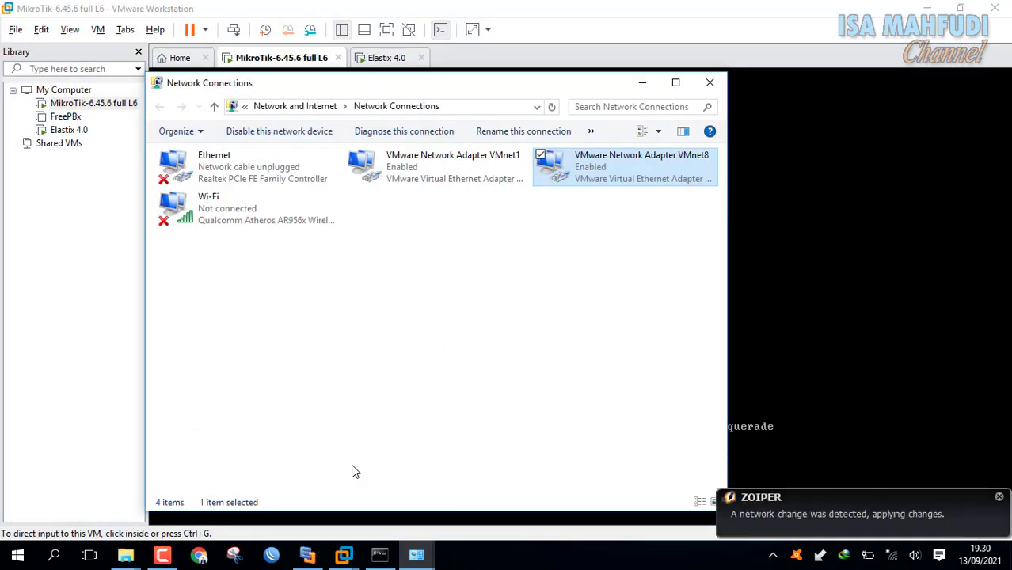
{"action": "right_click", "coordinate": [591, 160]}
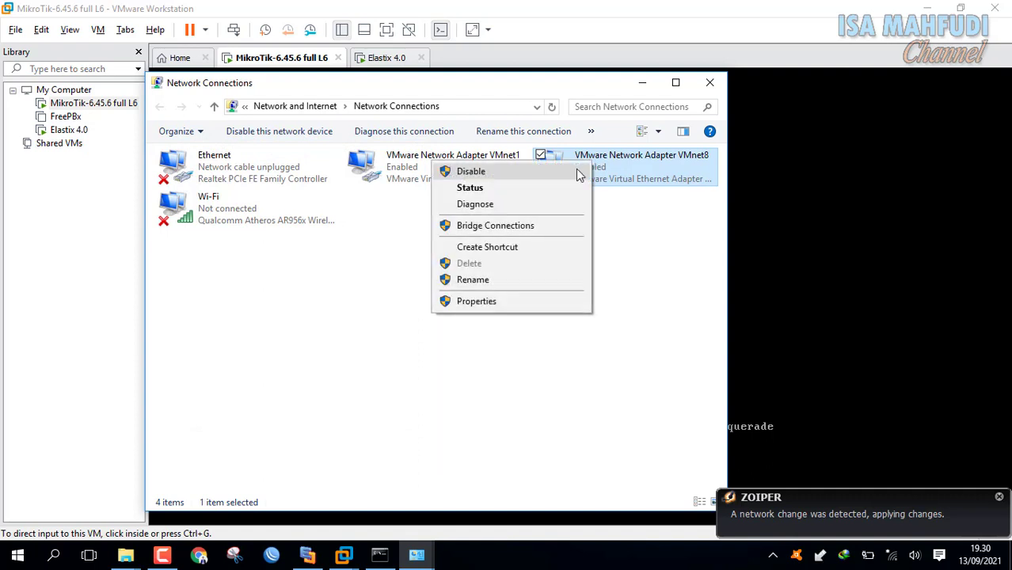
{"action": "left_click", "coordinate": [576, 170]}
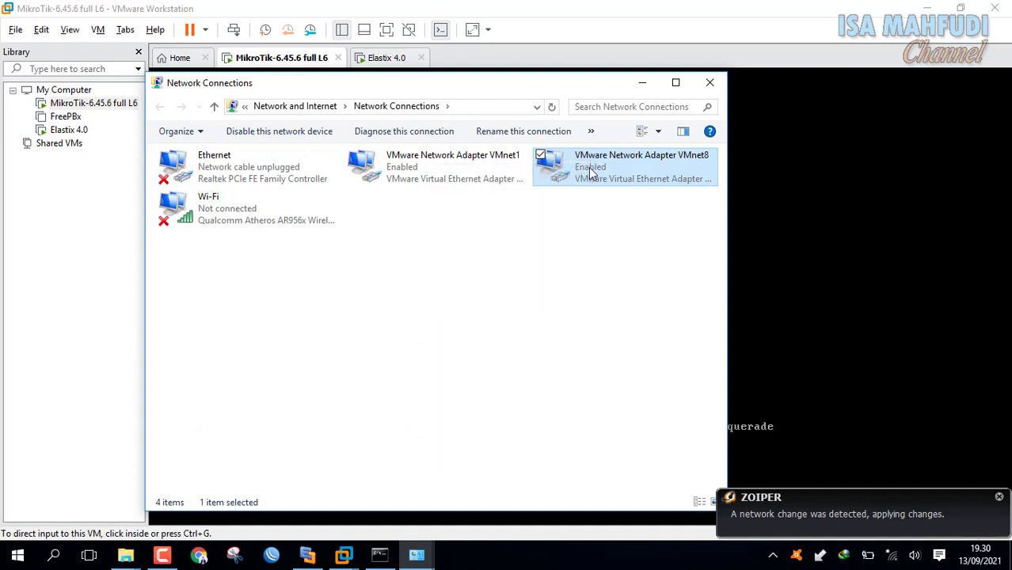
{"action": "right_click", "coordinate": [602, 170]}
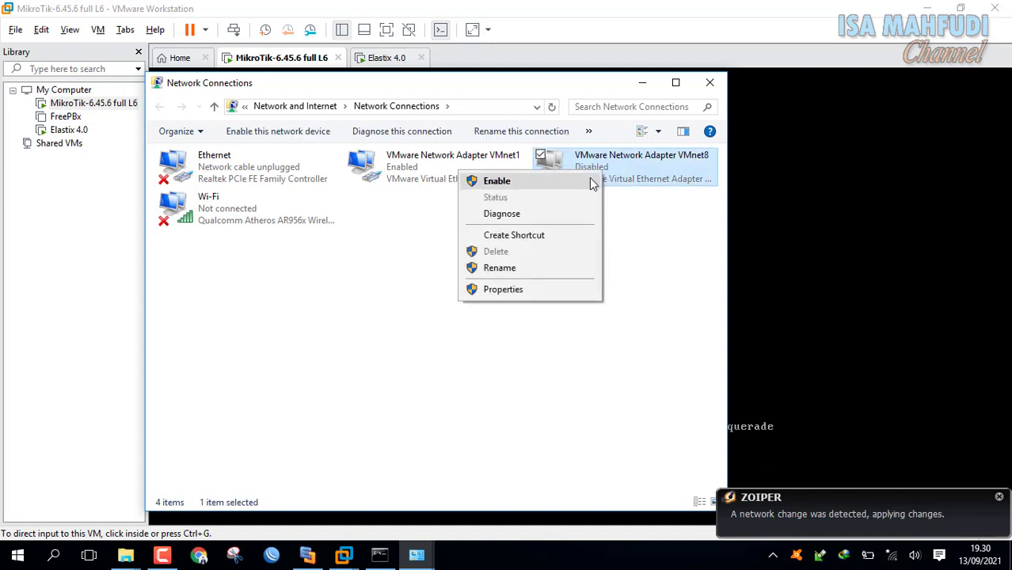
{"action": "left_click", "coordinate": [590, 180]}
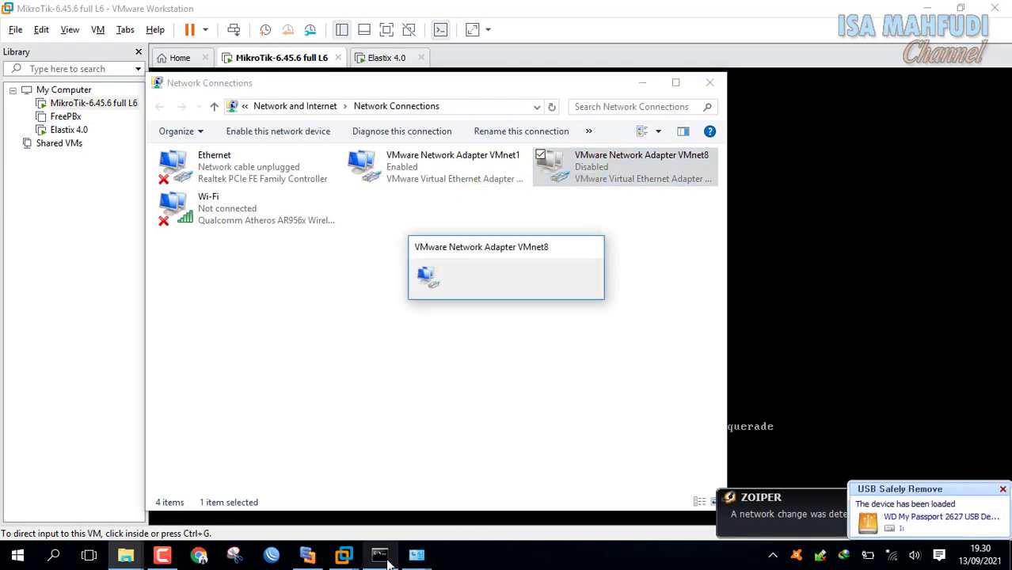
Rerun ipconfig to confirm VMnet8 at 192.168.31.1 with gateway 192.168.31.129.
{"action": "mouse_move", "coordinate": [386, 560]}
{"action": "left_click", "coordinate": [384, 495]}
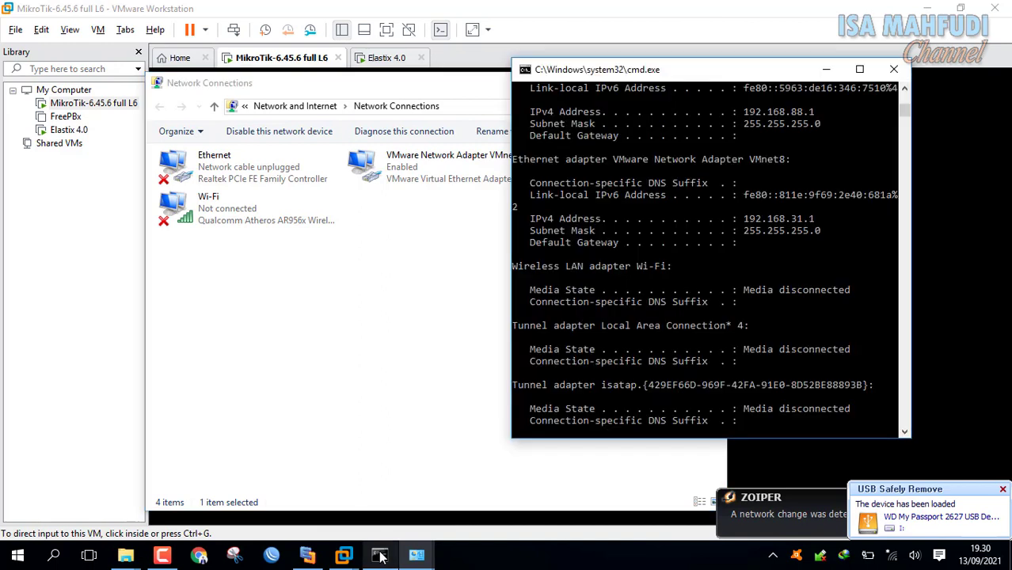
{"action": "left_click", "coordinate": [687, 380]}
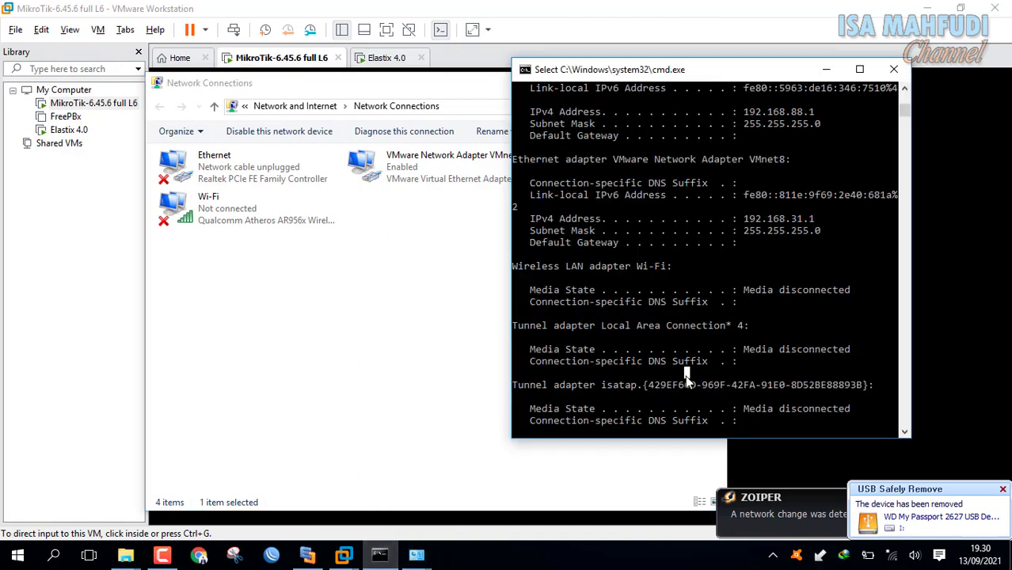
{"action": "key", "text": "Escape"}
{"action": "type", "text": "ipcon"}
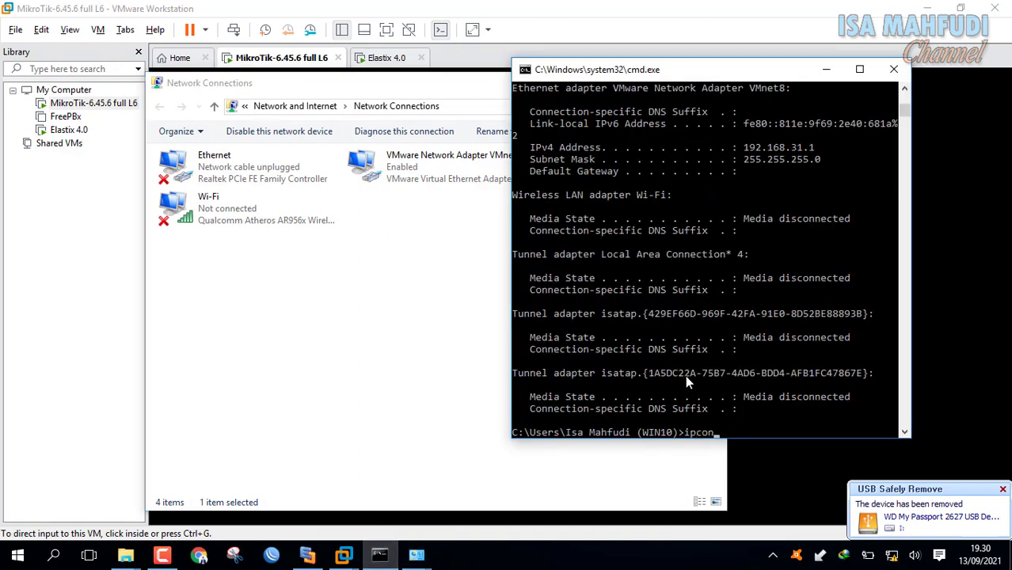
{"action": "type", "text": "fig"}
{"action": "key", "text": "Return"}
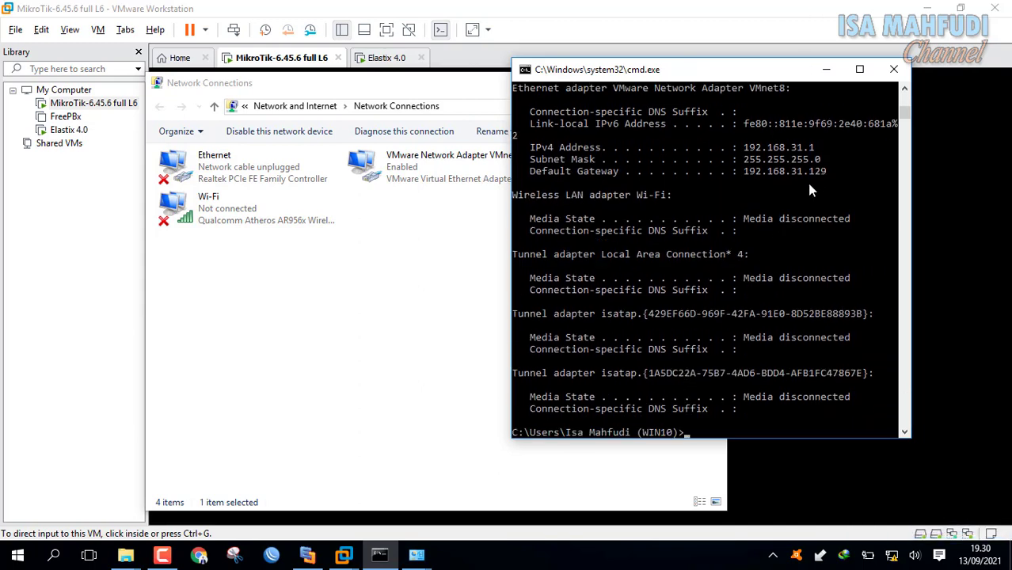
{"action": "scroll", "coordinate": [799, 174], "scroll_direction": "up", "scroll_amount": 20}
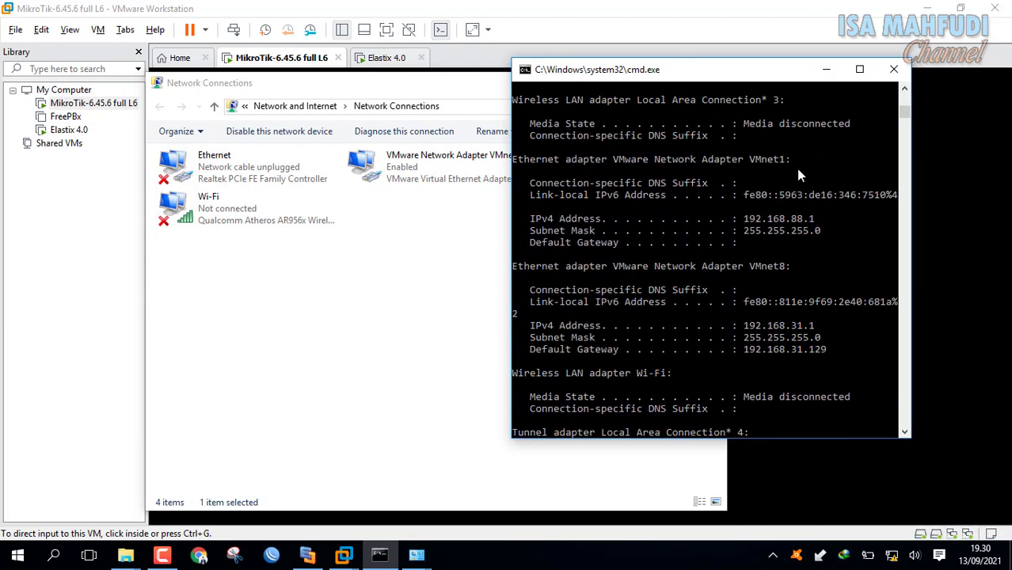
{"action": "scroll", "coordinate": [798, 175], "scroll_direction": "up", "scroll_amount": 6}
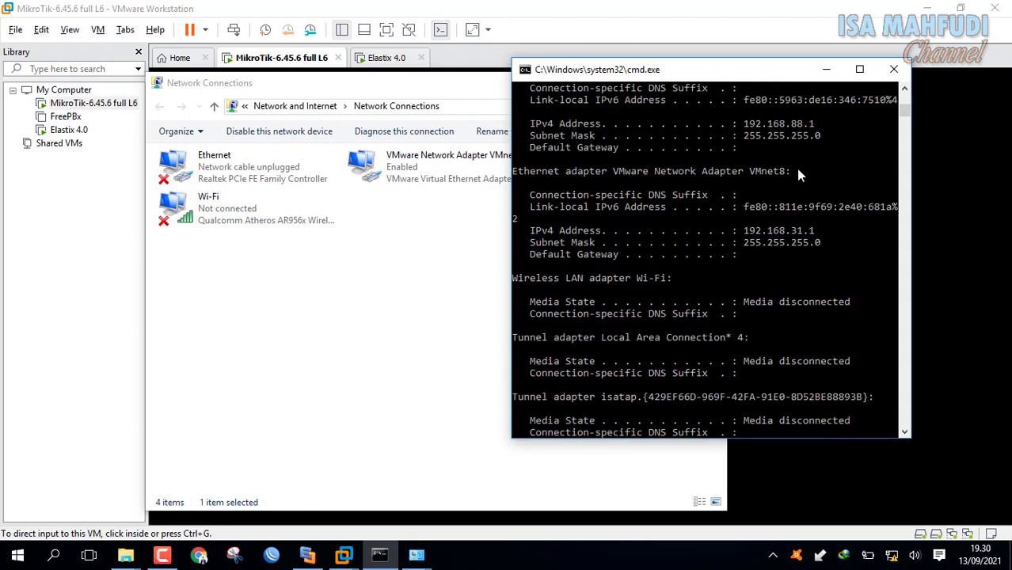
{"action": "scroll", "coordinate": [779, 253], "scroll_direction": "down", "scroll_amount": 15}
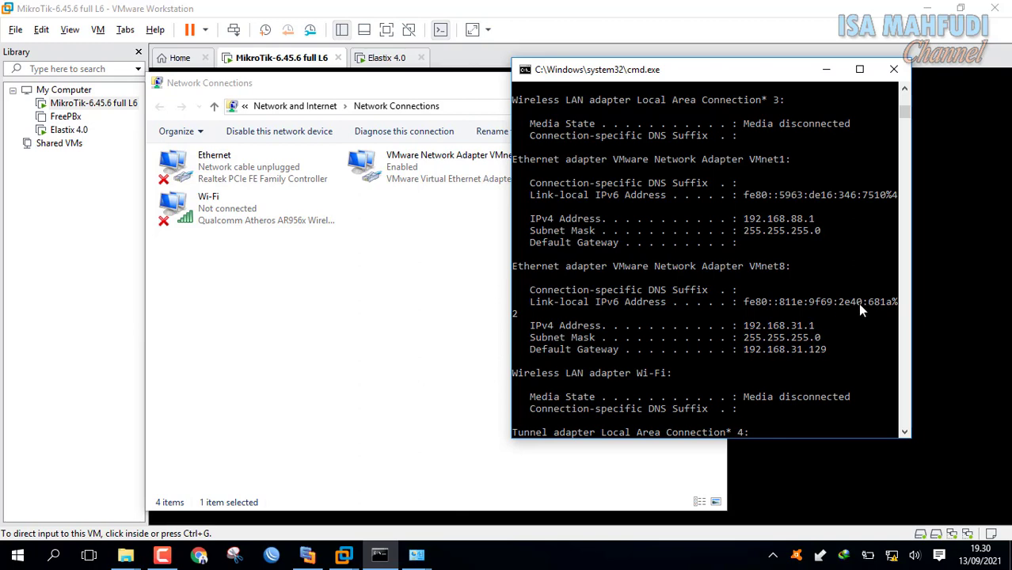
Ping 192.168.150.1 from Command Prompt and get four replies.
{"action": "left_click_drag", "start_coordinate": [669, 69], "coordinate": [361, 33]}
{"action": "type", "text": "pin"}
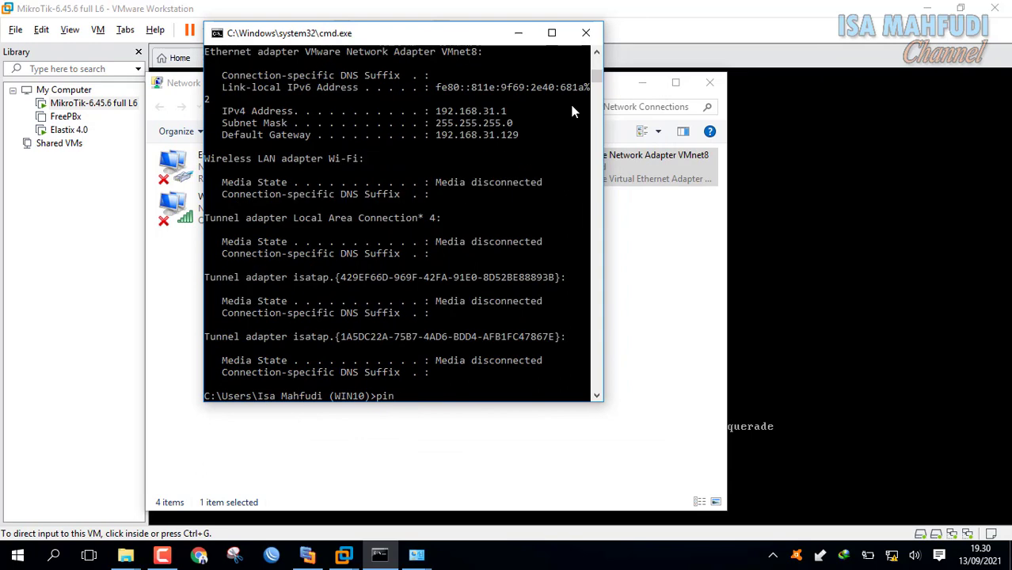
{"action": "type", "text": "g 192.168.150.1"}
{"action": "key", "text": "Return"}
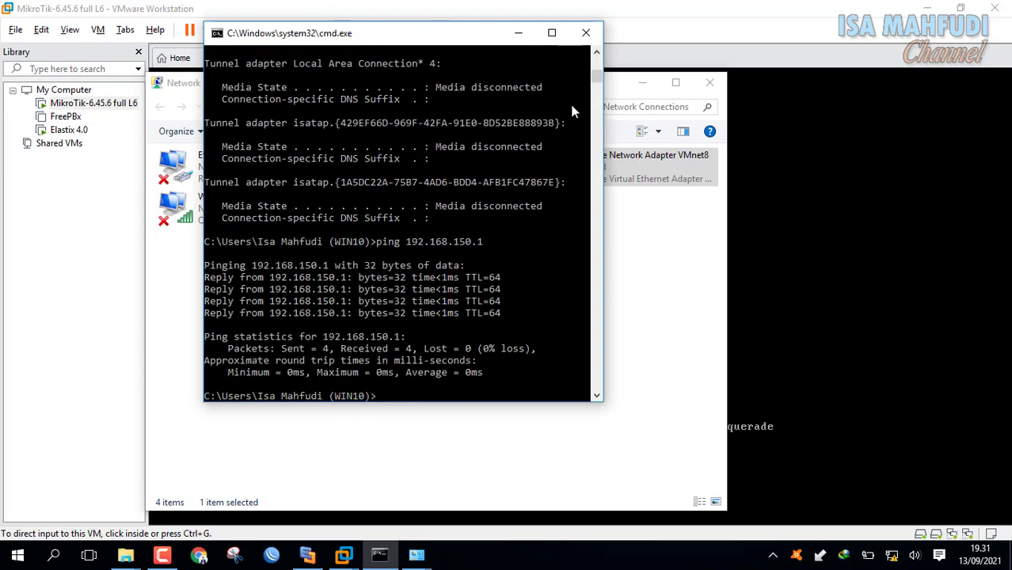
Confirm Elastix's IP in its VMware console, then ping 192.168.150.254 successfully.
{"action": "type", "text": "ping 192.168"}
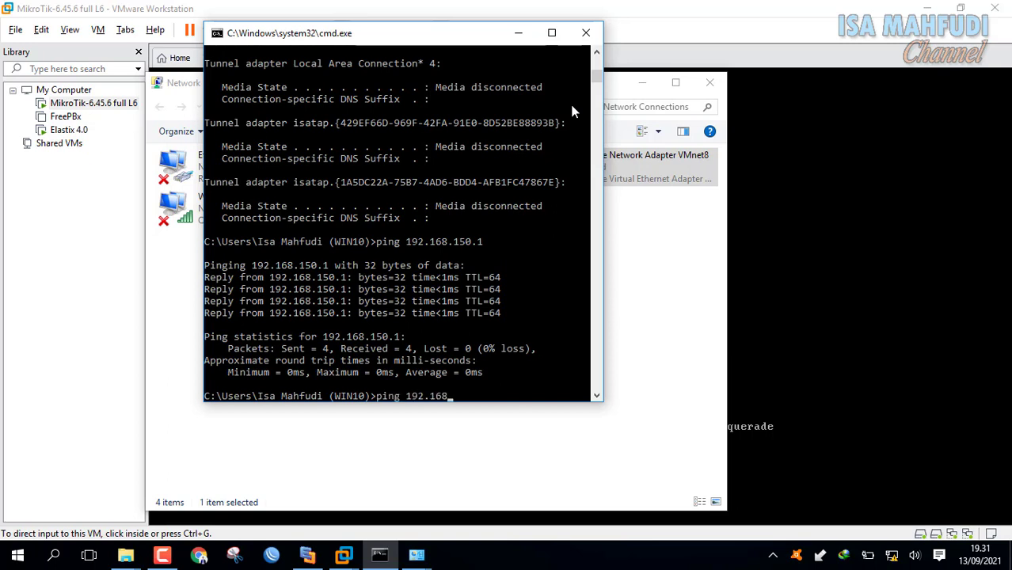
{"action": "type", "text": ".150.254"}
{"action": "left_click", "coordinate": [660, 60]}
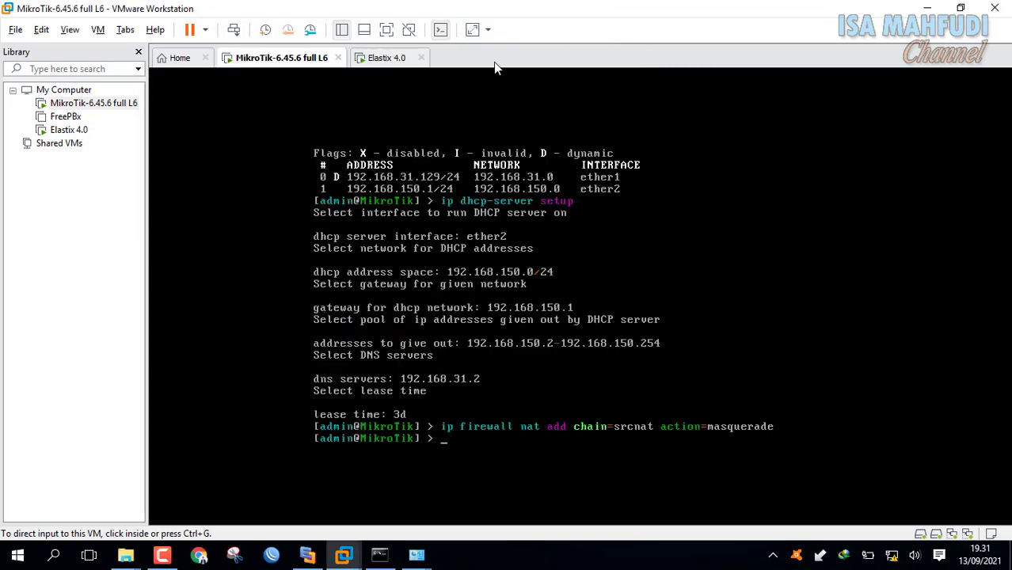
{"action": "left_click", "coordinate": [389, 60]}
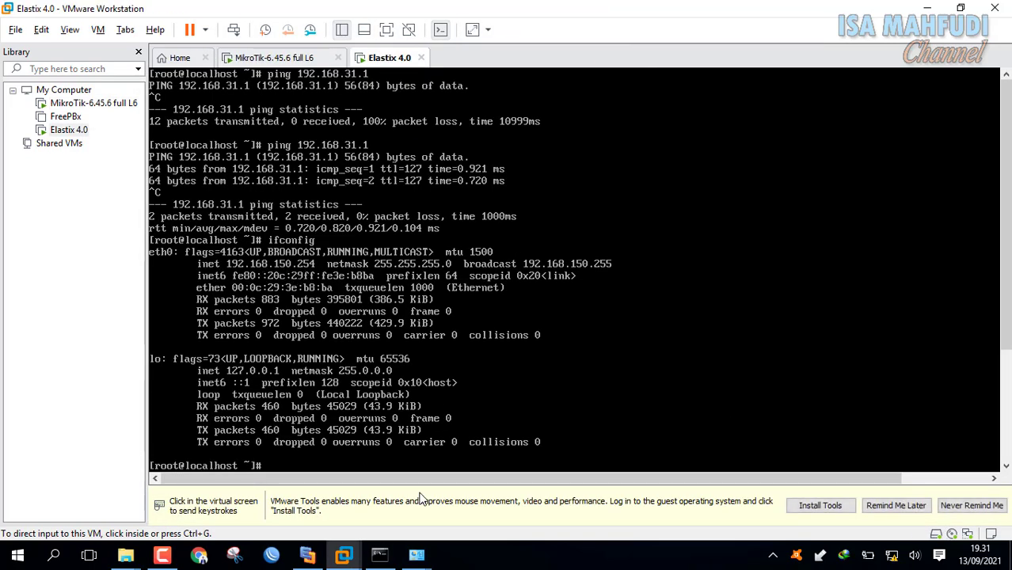
{"action": "left_click", "coordinate": [380, 554]}
{"action": "key", "text": "Return"}
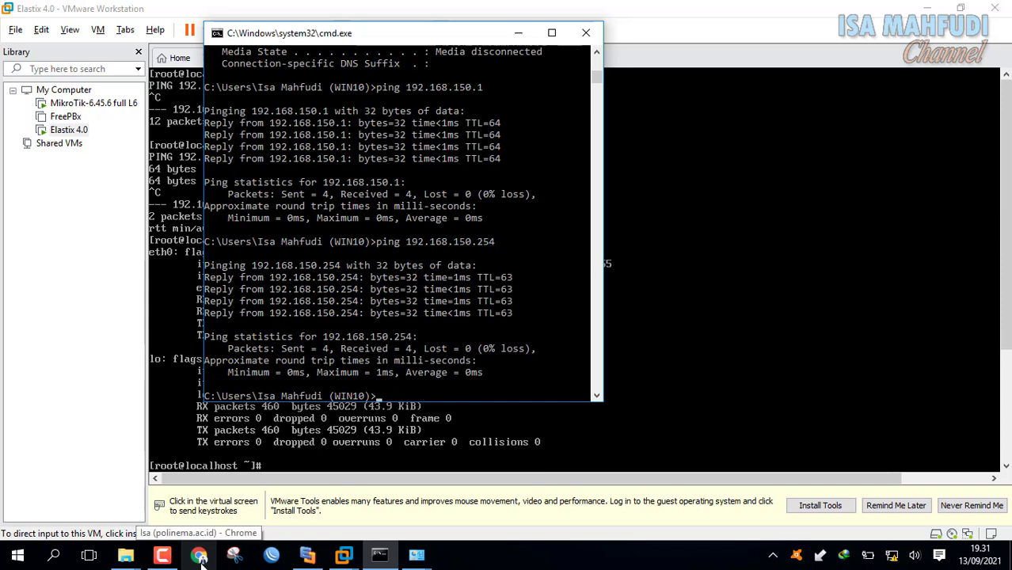
Load 192.168.150.254 in the browser and log in to Elastix with the admin username and password.
{"action": "left_click", "coordinate": [199, 557]}
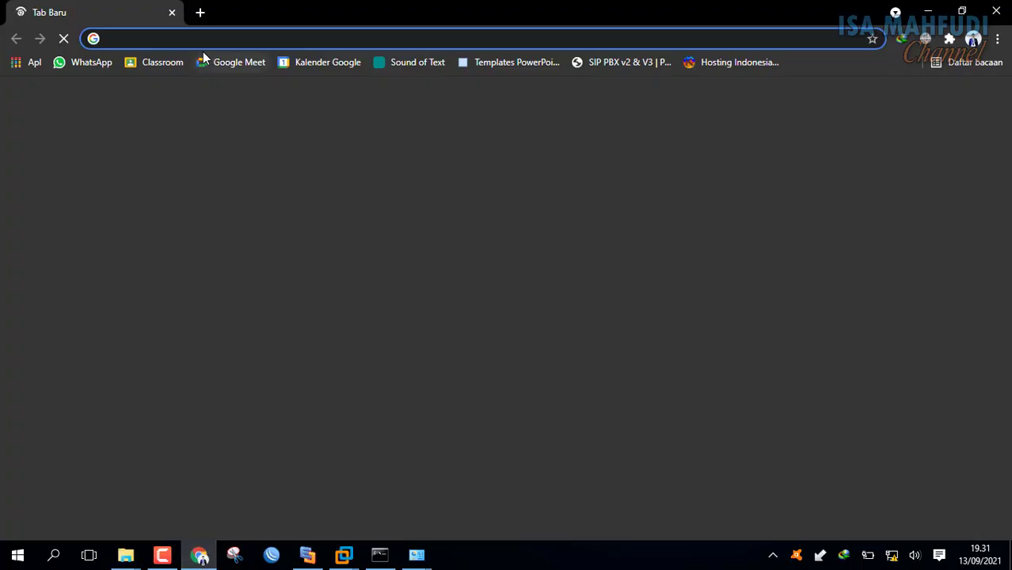
{"action": "type", "text": "192.168.1.1"}
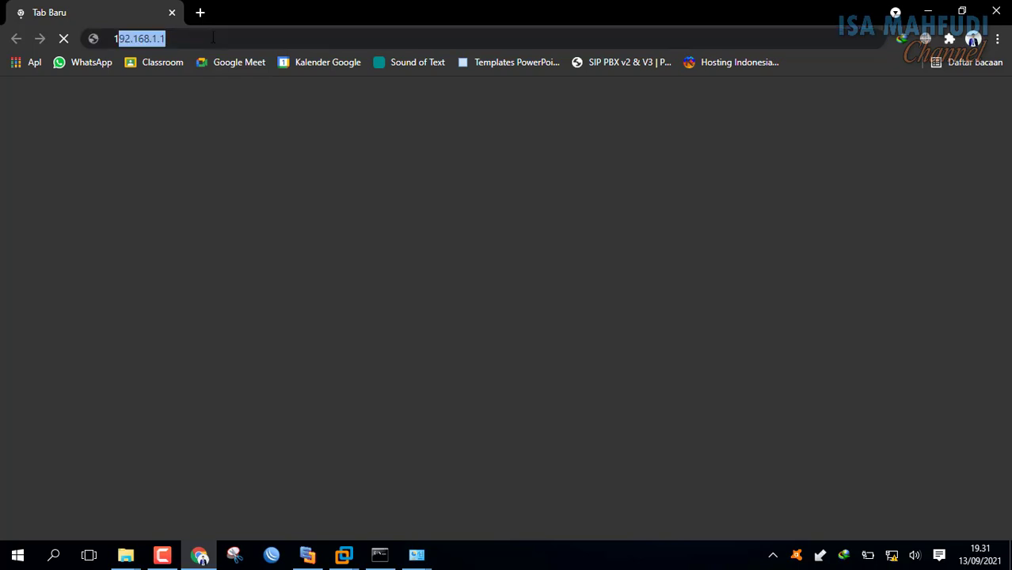
{"action": "key", "text": "BackSpace"}
{"action": "key", "text": "BackSpace"}
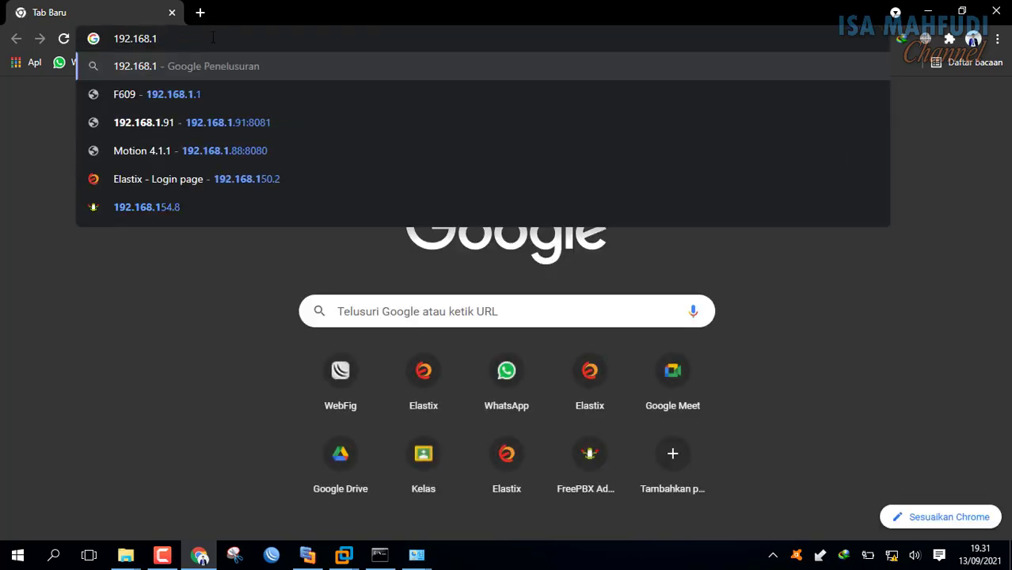
{"action": "type", "text": "50.25"}
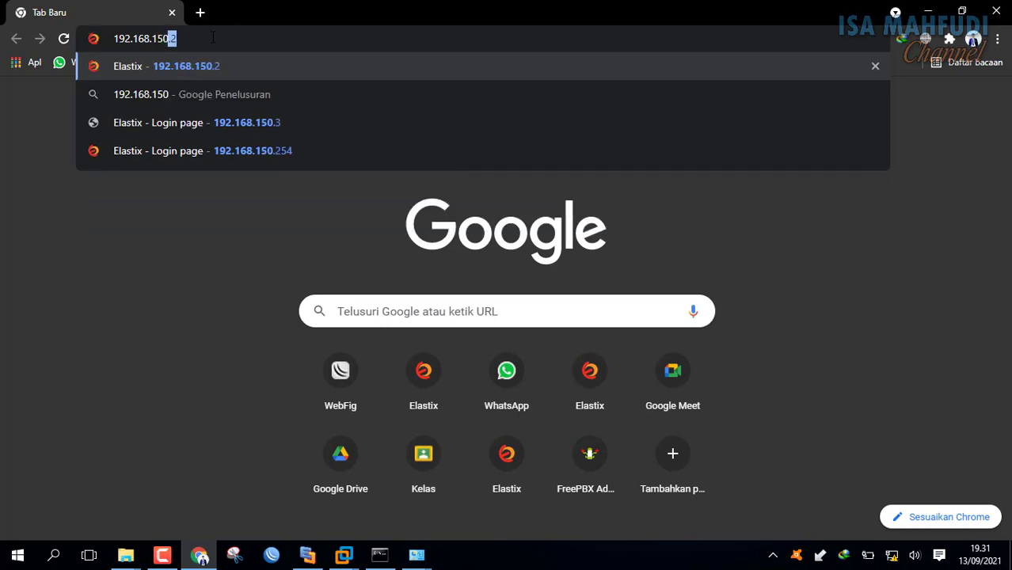
{"action": "type", "text": "4"}
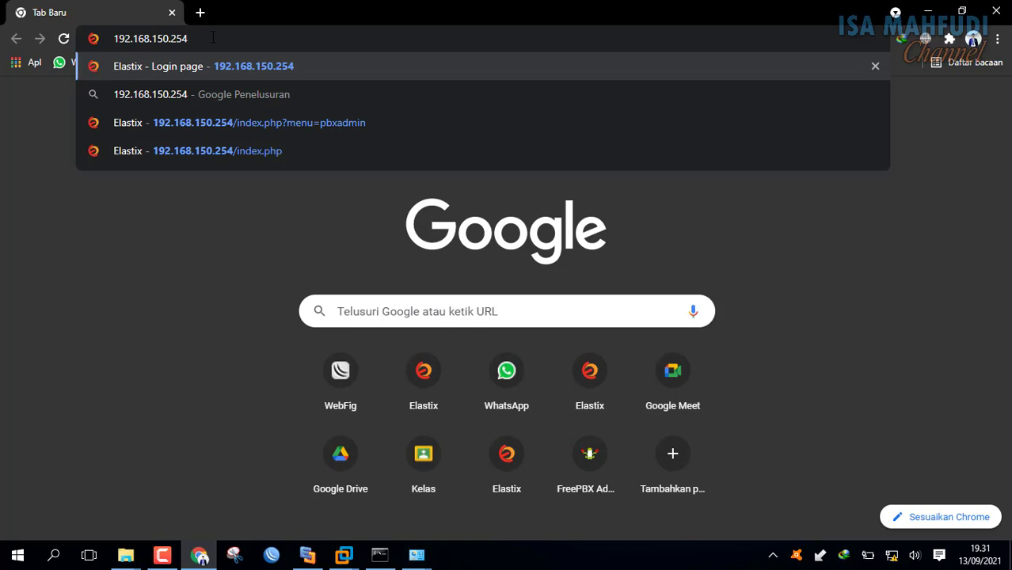
{"action": "key", "text": "Return"}
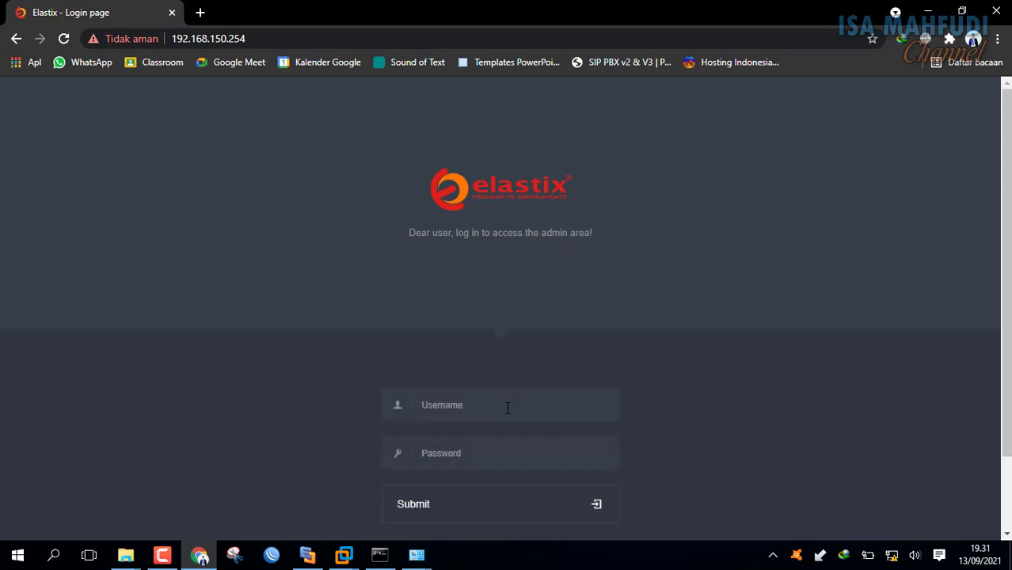
{"action": "left_click", "coordinate": [508, 408]}
{"action": "type", "text": "admin"}
{"action": "key", "text": "Tab"}
{"action": "type", "text": "admin"}
{"action": "key", "text": "Return"}
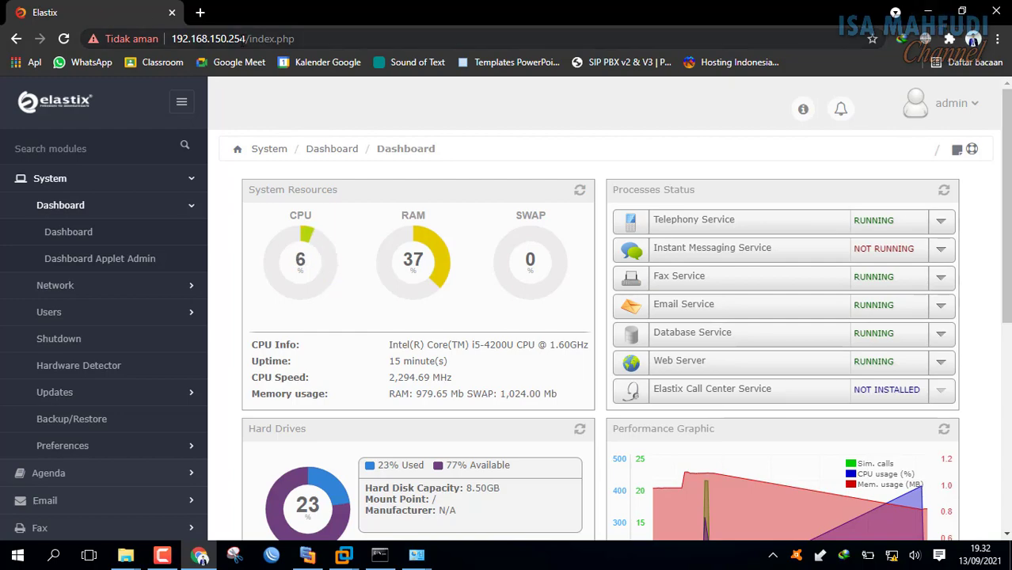
Minimize the browser, VMware Workstation and Edraw Max to reveal the desktop.
{"action": "left_click", "coordinate": [927, 13]}
{"action": "left_click", "coordinate": [928, 12]}
{"action": "left_click", "coordinate": [928, 13]}
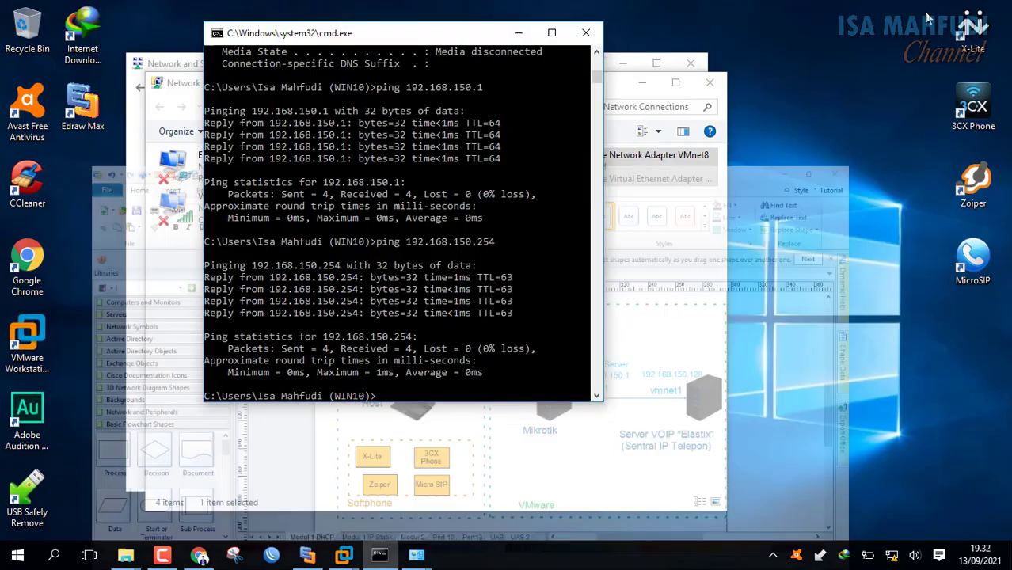
Launch the X-Lite and 3CX Phone softphones.
{"action": "left_click", "coordinate": [983, 33]}
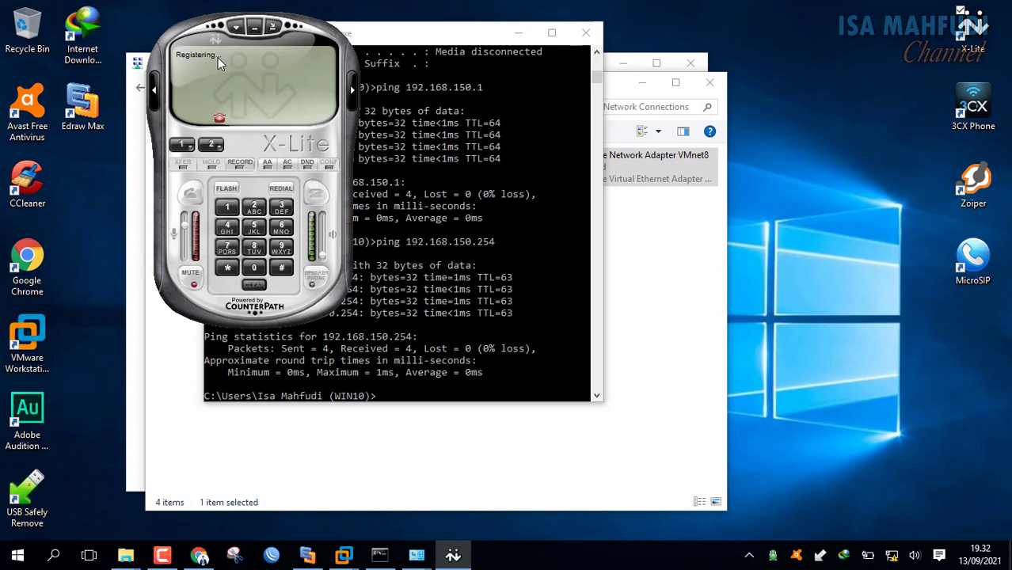
{"action": "left_click", "coordinate": [975, 98]}
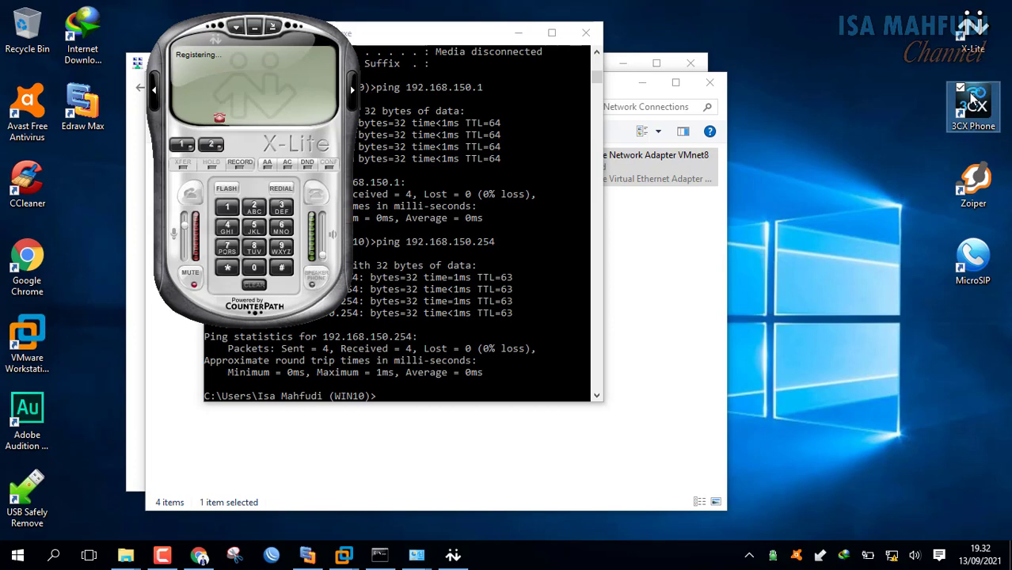
{"action": "double_click", "coordinate": [973, 98]}
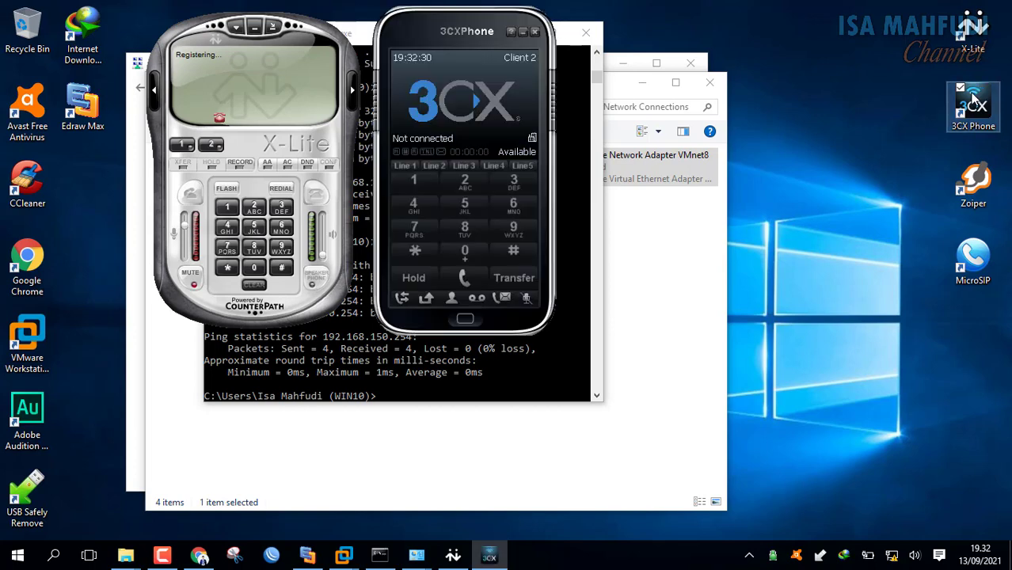
Change X-Lite account 101's domain to 192.168.150.254 and apply it.
{"action": "right_click", "coordinate": [246, 69]}
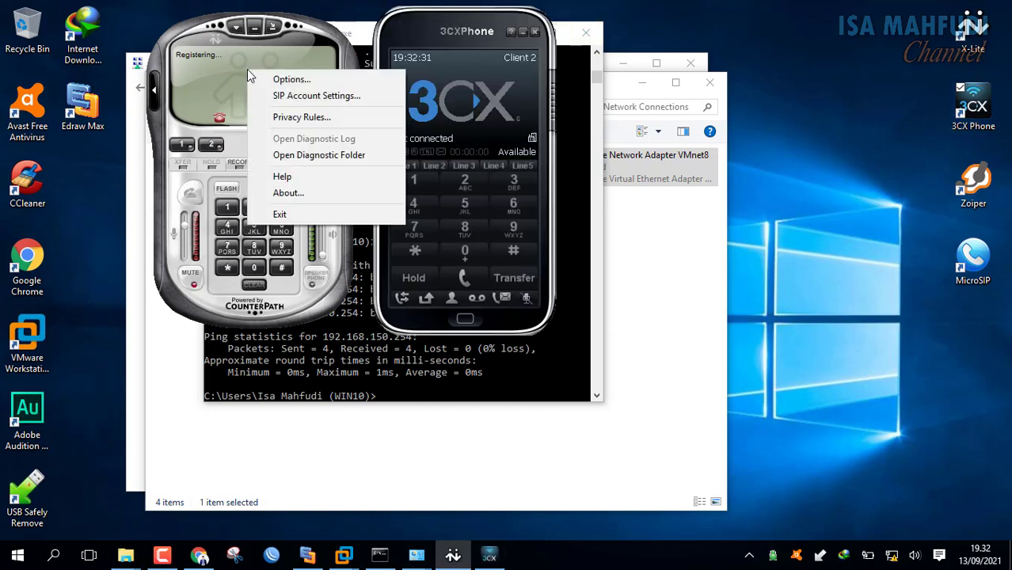
{"action": "left_click", "coordinate": [346, 103]}
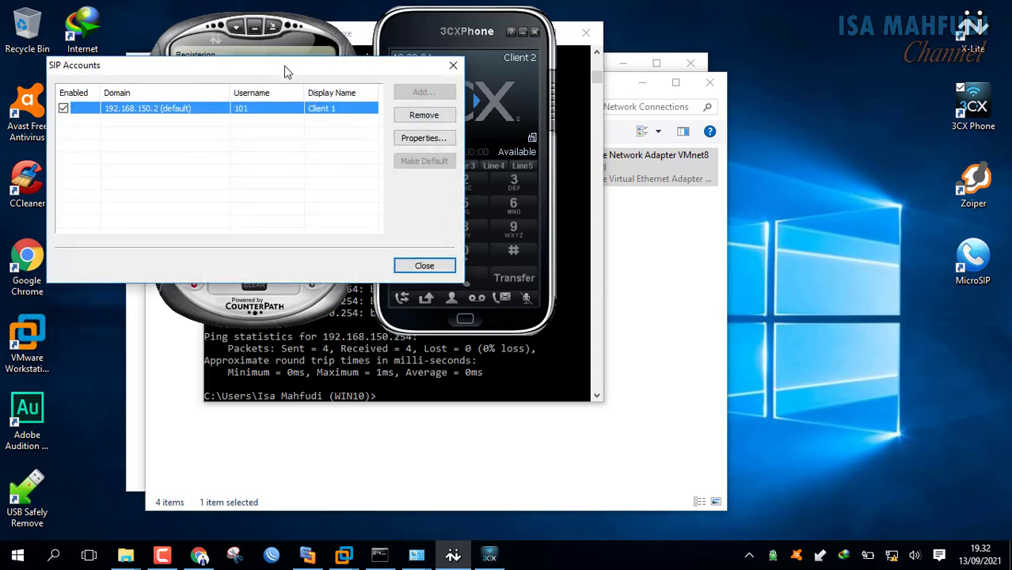
{"action": "left_click_drag", "start_coordinate": [284, 66], "coordinate": [540, 80]}
{"action": "left_click_drag", "start_coordinate": [710, 73], "coordinate": [719, 71]}
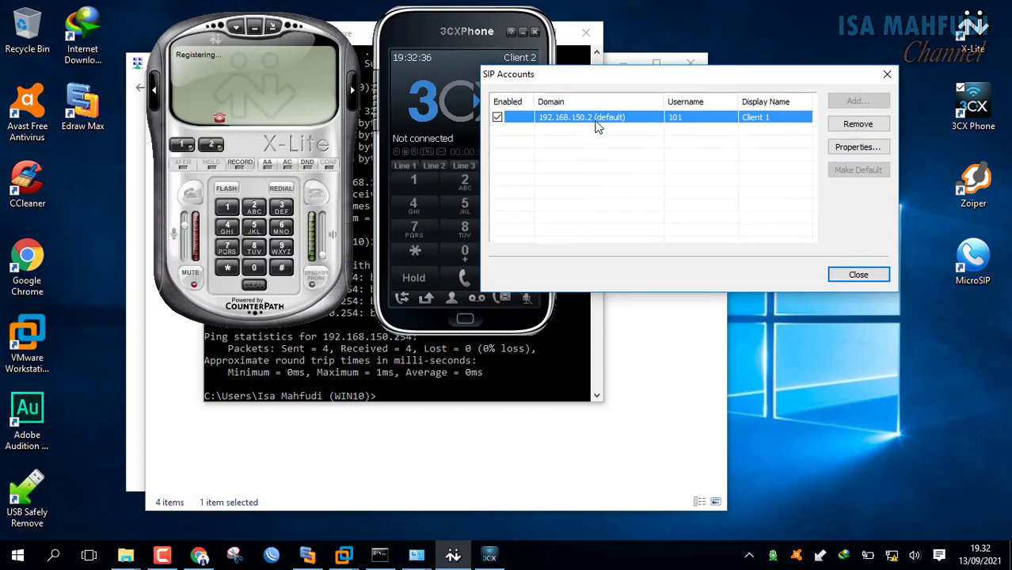
{"action": "double_click", "coordinate": [599, 125]}
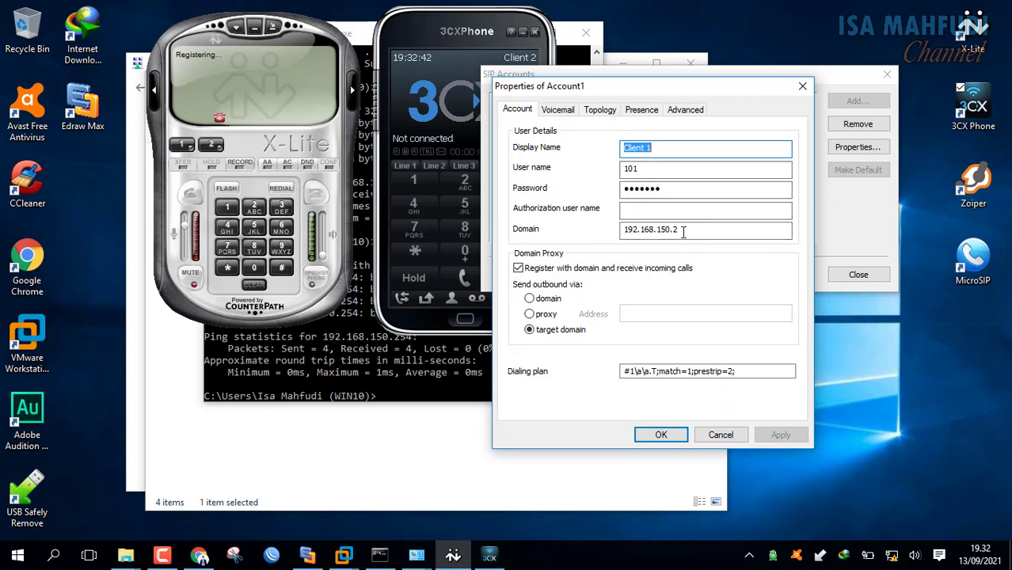
{"action": "left_click", "coordinate": [683, 231]}
{"action": "type", "text": "54"}
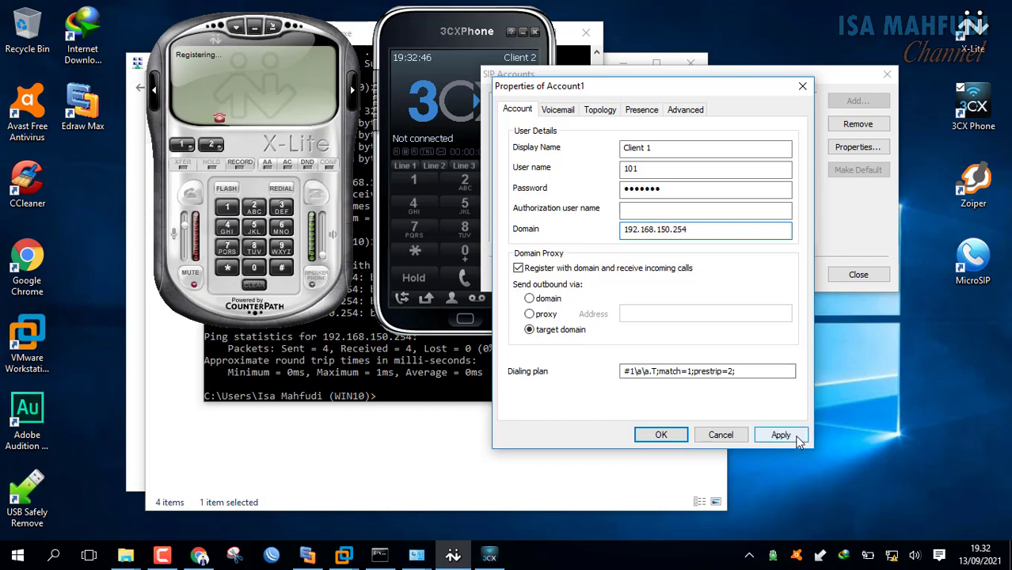
{"action": "left_click", "coordinate": [657, 434]}
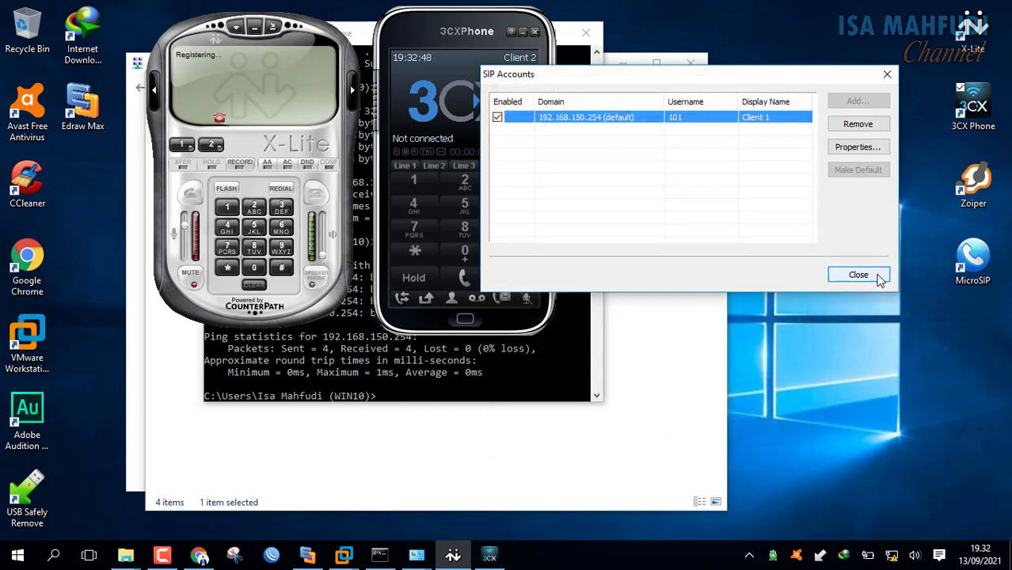
{"action": "left_click", "coordinate": [878, 278]}
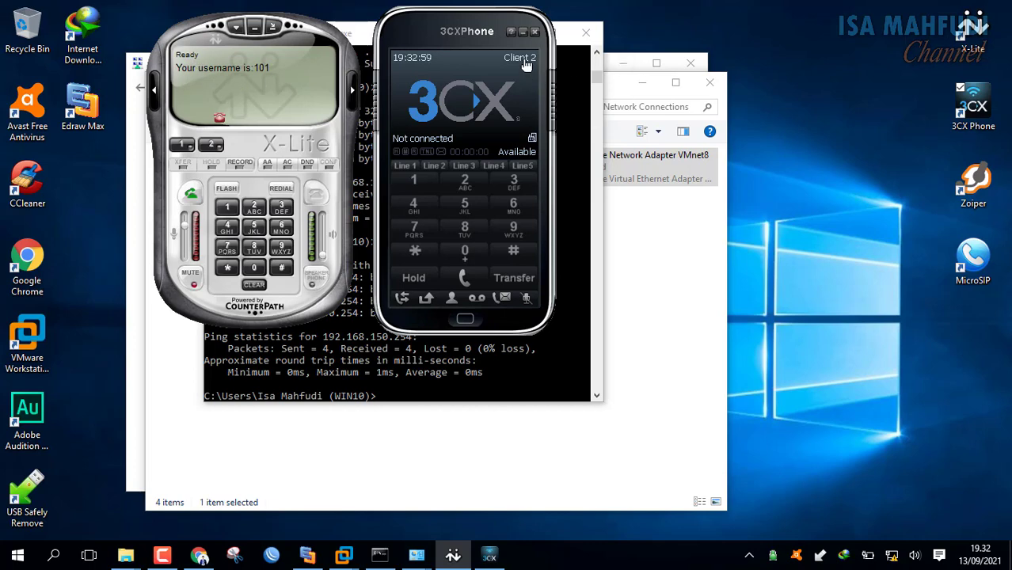
{"action": "left_click", "coordinate": [525, 64]}
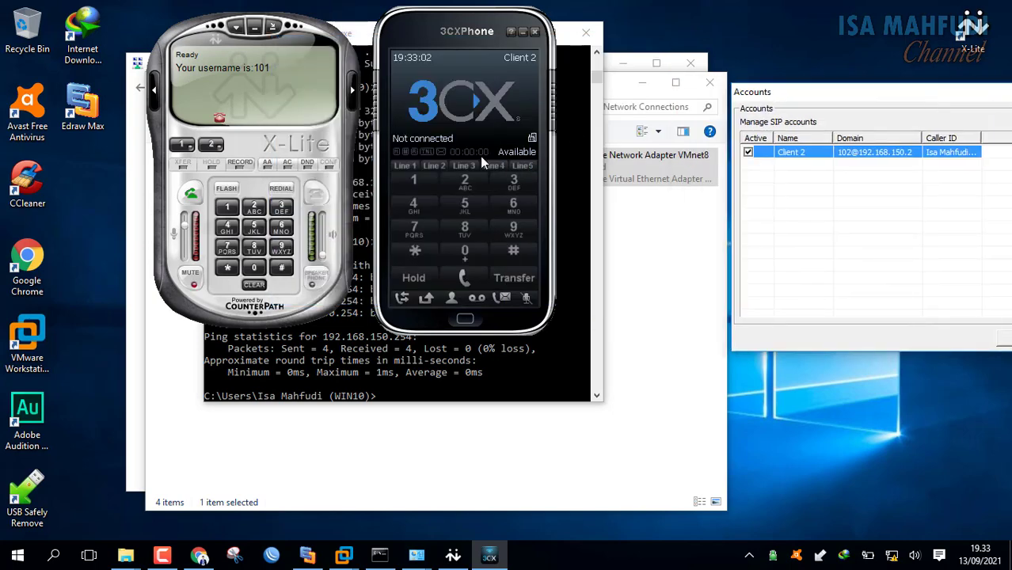
Set 3CXPhone Client 2's local PBX IP to 192.168.150.254 and confirm it.
{"action": "left_click_drag", "start_coordinate": [835, 98], "coordinate": [420, 59]}
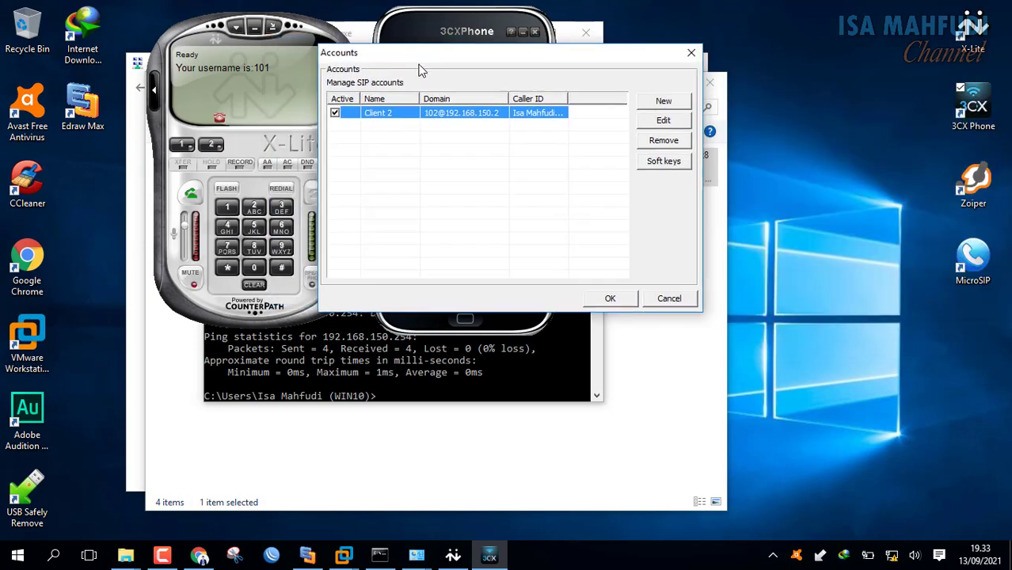
{"action": "left_click", "coordinate": [663, 121]}
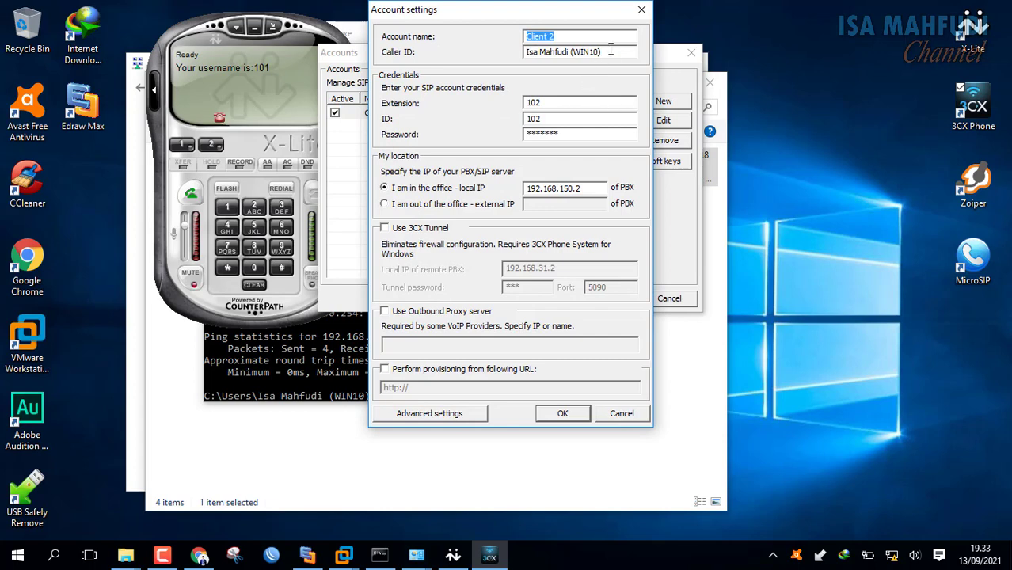
{"action": "left_click", "coordinate": [596, 188]}
{"action": "type", "text": "54"}
{"action": "left_click", "coordinate": [562, 413]}
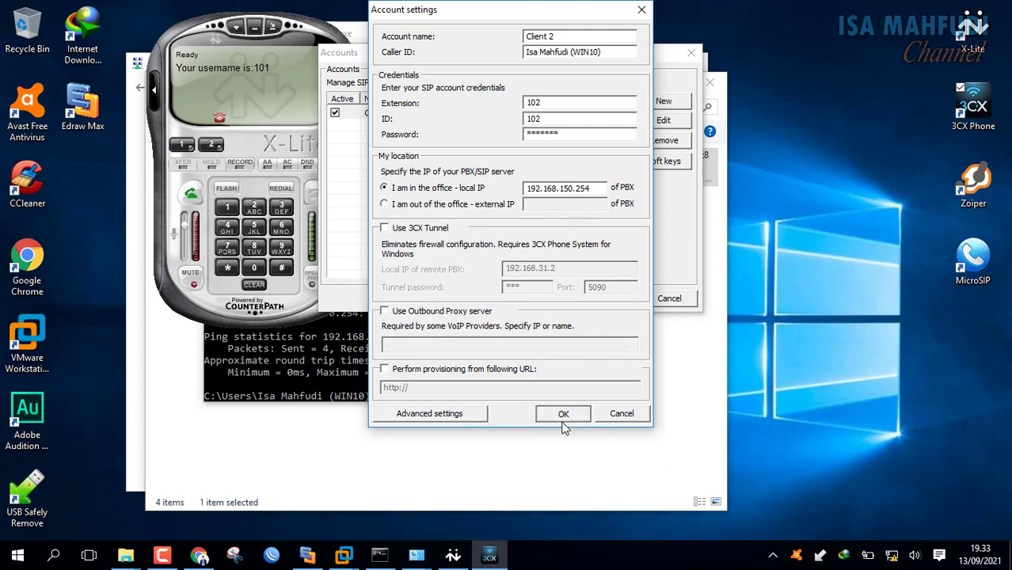
{"action": "left_click", "coordinate": [610, 298]}
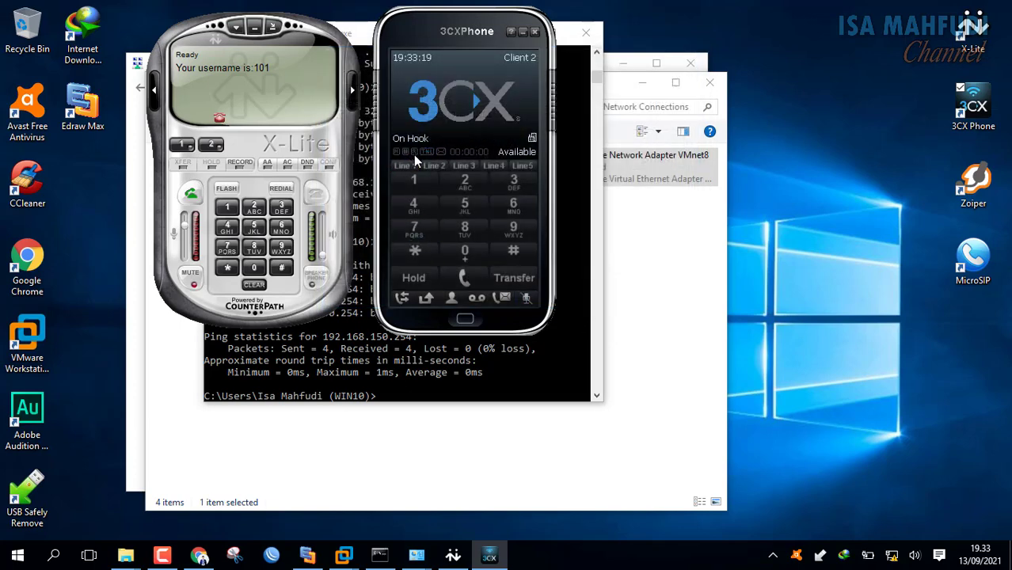
Launch Zoiper and delete the outdated 103 account from its preferences.
{"action": "double_click", "coordinate": [974, 184]}
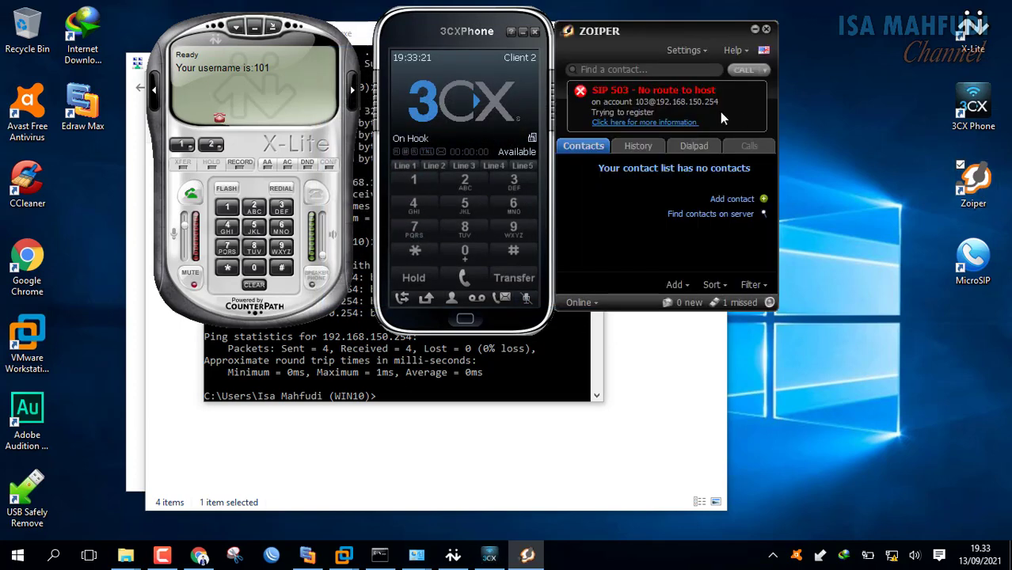
{"action": "left_click", "coordinate": [688, 52]}
{"action": "left_click", "coordinate": [709, 106]}
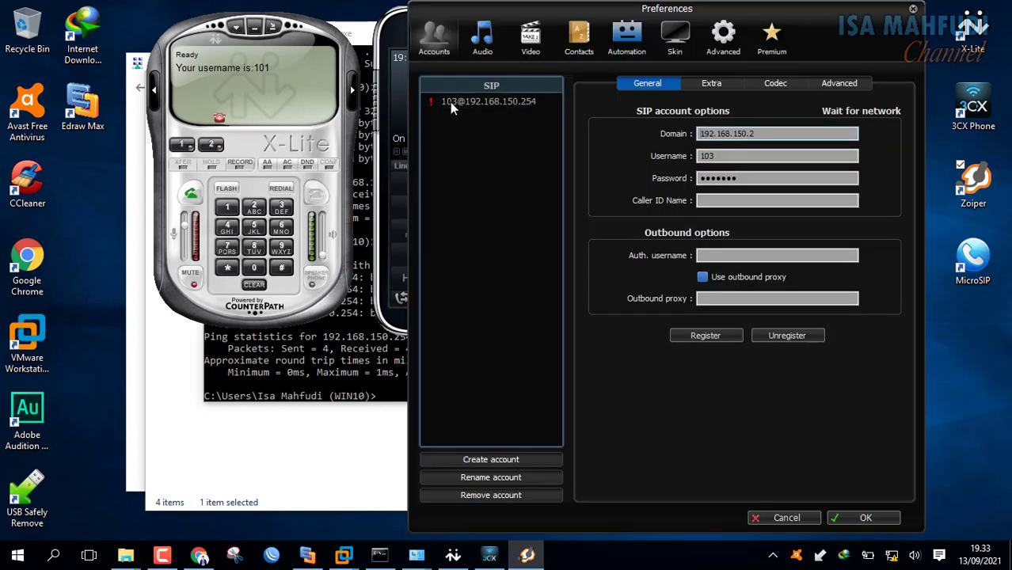
{"action": "left_click", "coordinate": [516, 497]}
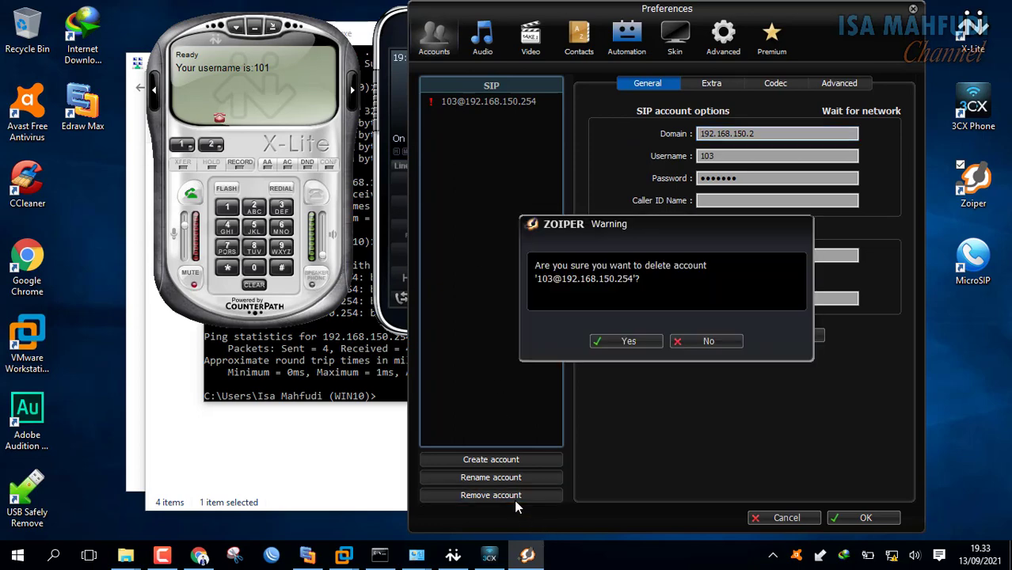
{"action": "left_click", "coordinate": [633, 343]}
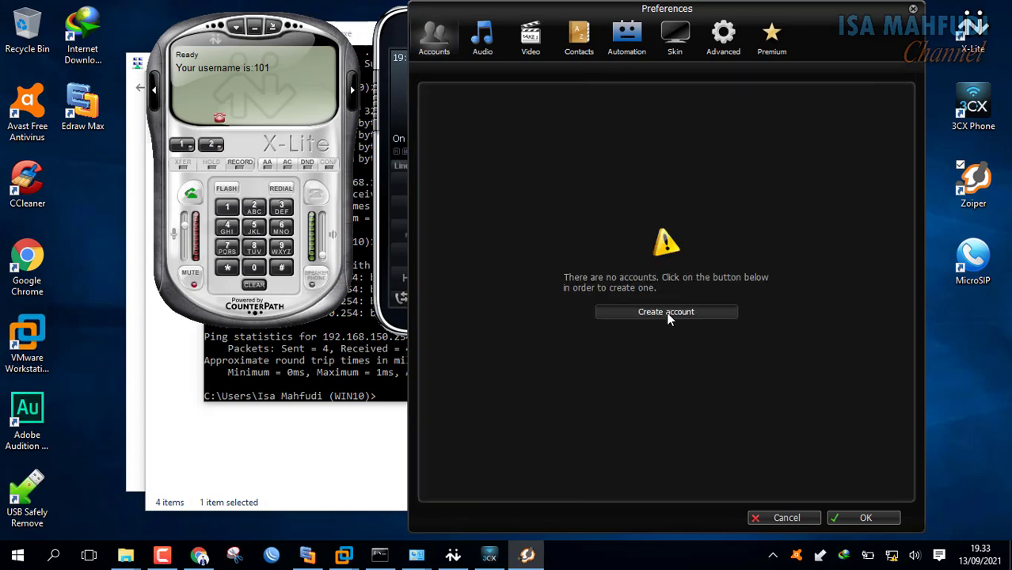
Create a new SIP account for 103 with its password and domain 192.168.150.254.
{"action": "left_click", "coordinate": [668, 314]}
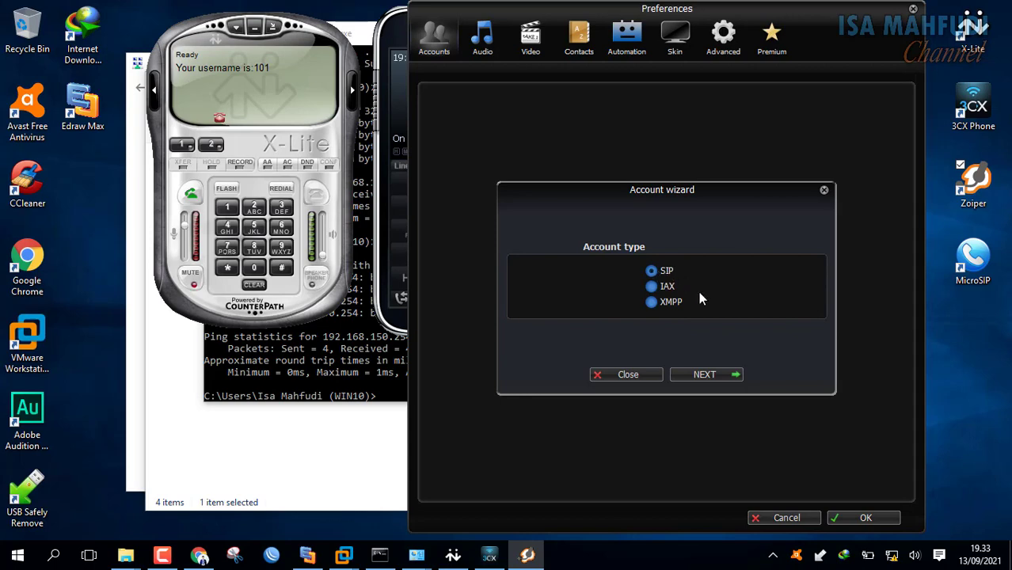
{"action": "left_click", "coordinate": [705, 375]}
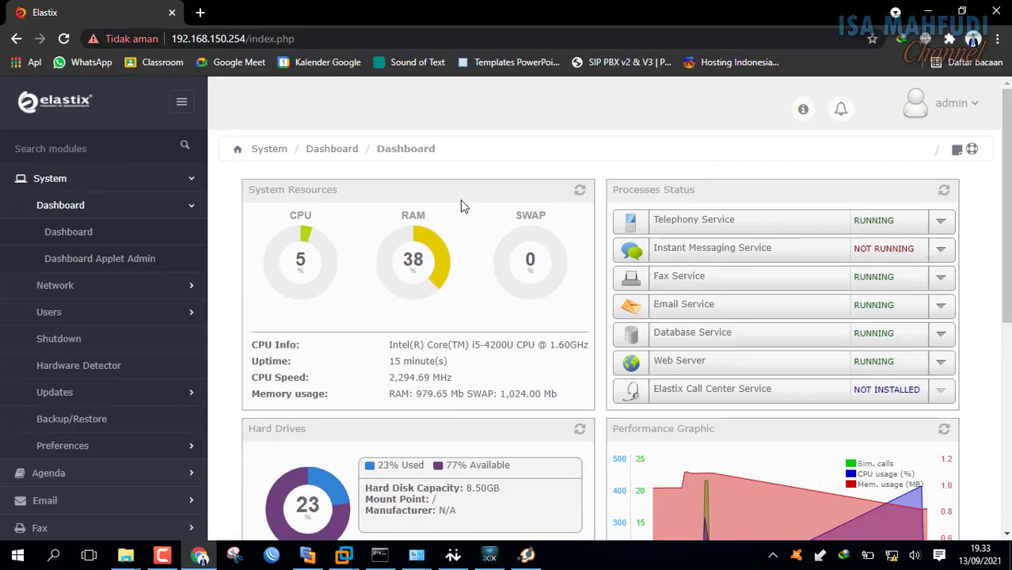
{"action": "left_click", "coordinate": [537, 559]}
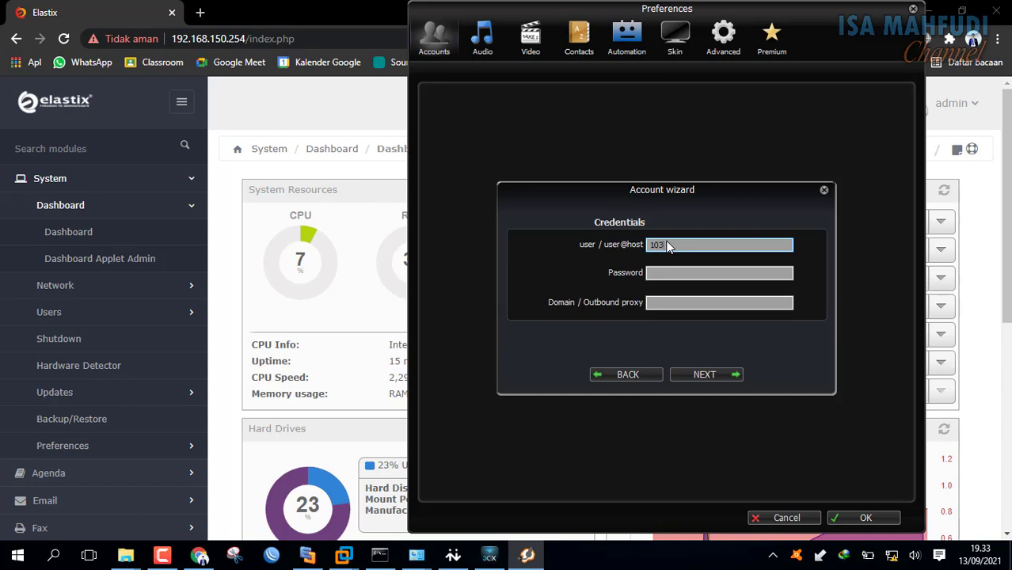
{"action": "key", "text": "Tab"}
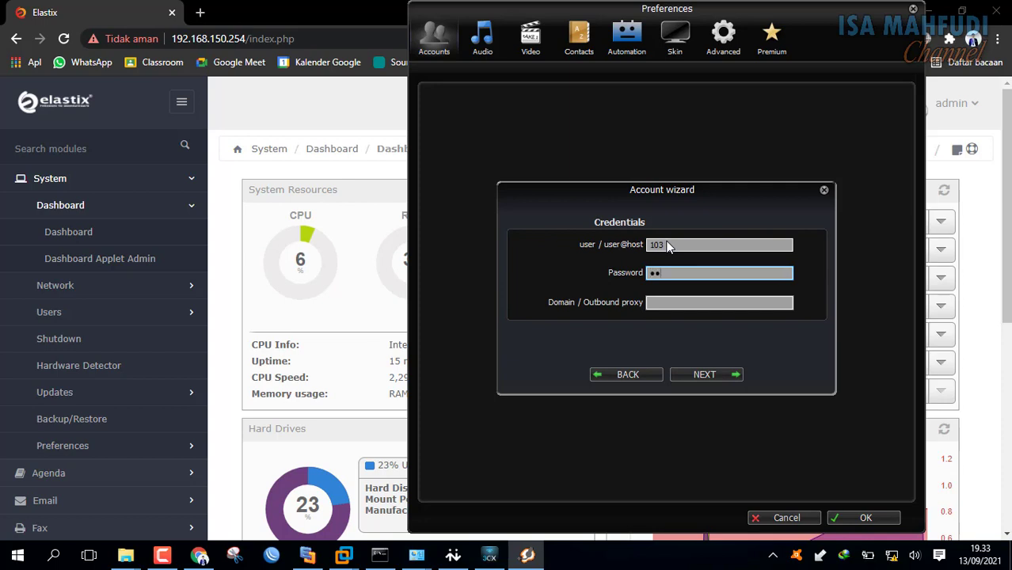
{"action": "type", "text": "••••••"}
{"action": "key", "text": "Tab"}
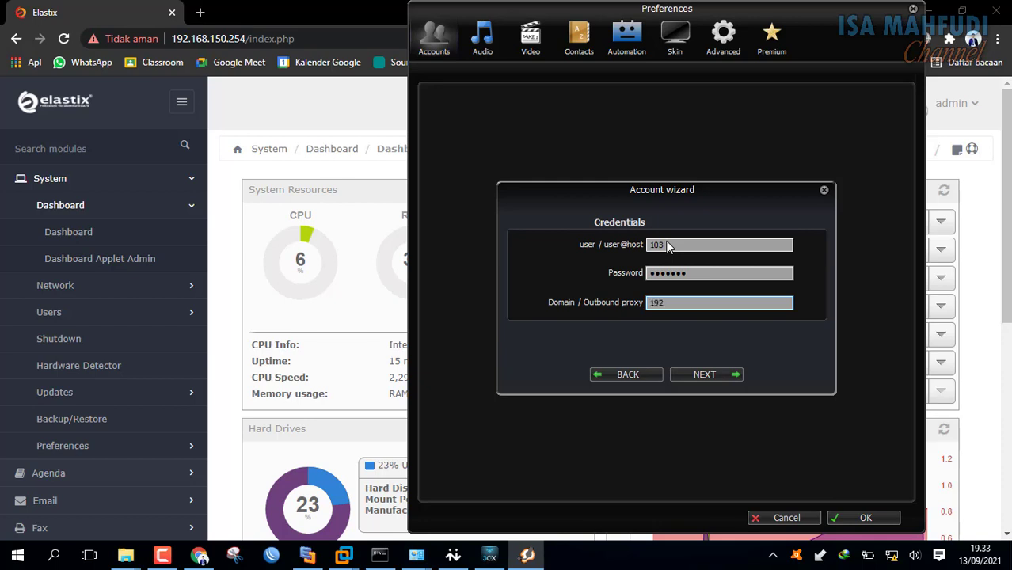
{"action": "type", "text": "192.168"}
{"action": "type", "text": ".150"}
{"action": "type", "text": ".254"}
{"action": "left_click", "coordinate": [720, 376]}
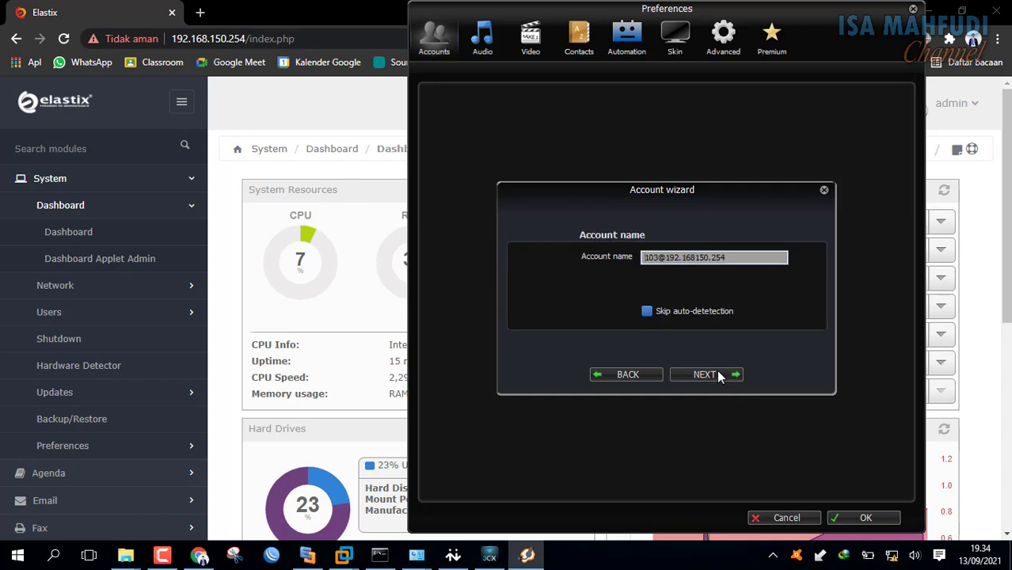
{"action": "left_click", "coordinate": [718, 375]}
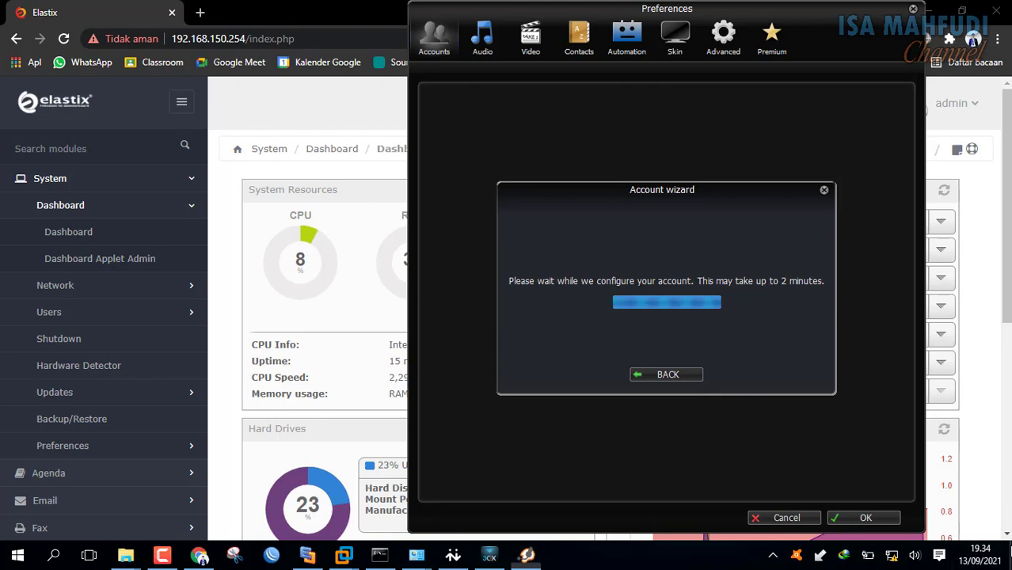
{"action": "left_click", "coordinate": [1010, 554]}
{"action": "left_click", "coordinate": [527, 555]}
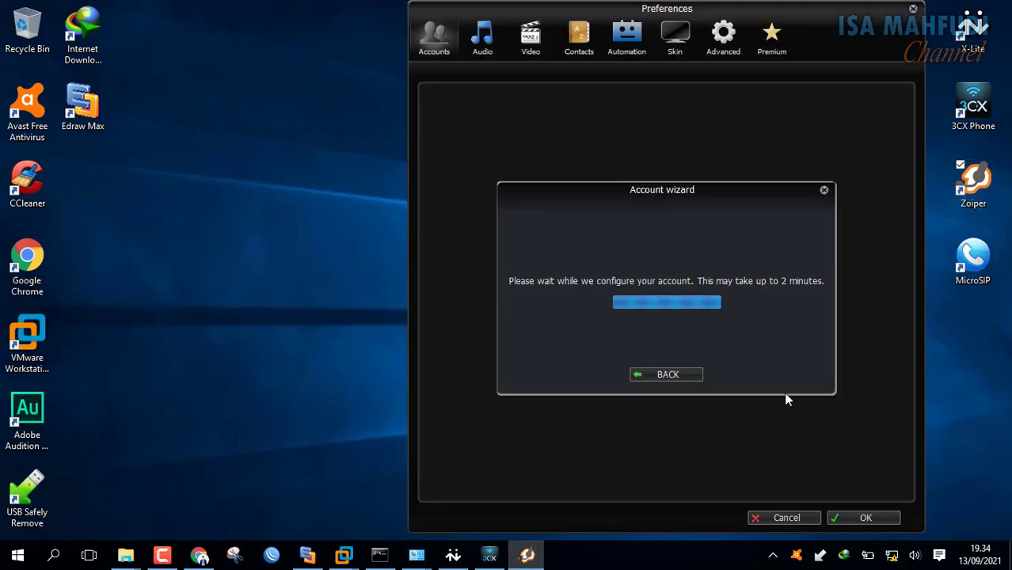
Update MicroSIP account 104's SIP server and domain to 192.168.150.254 and save.
{"action": "double_click", "coordinate": [973, 259]}
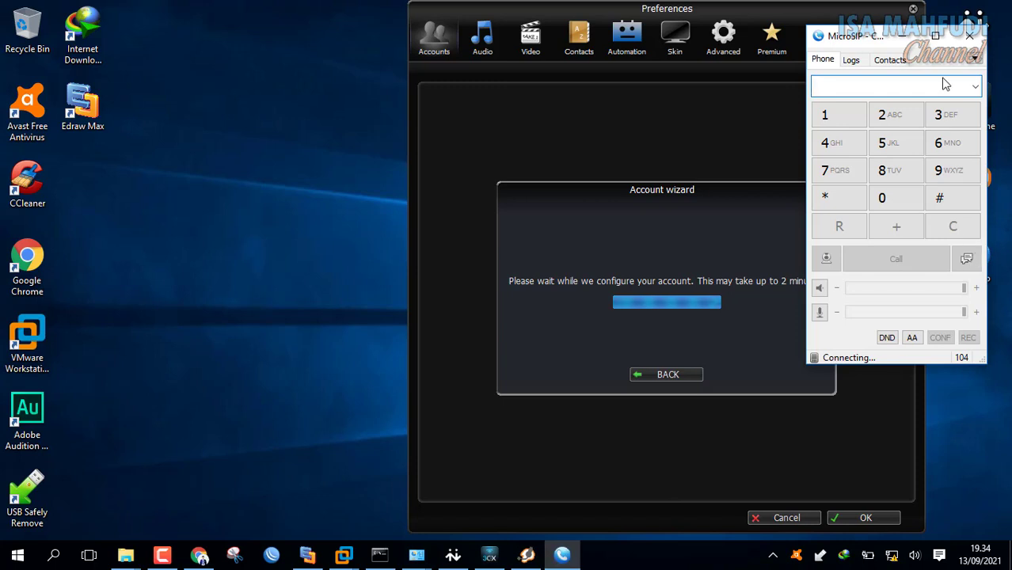
{"action": "left_click", "coordinate": [975, 60]}
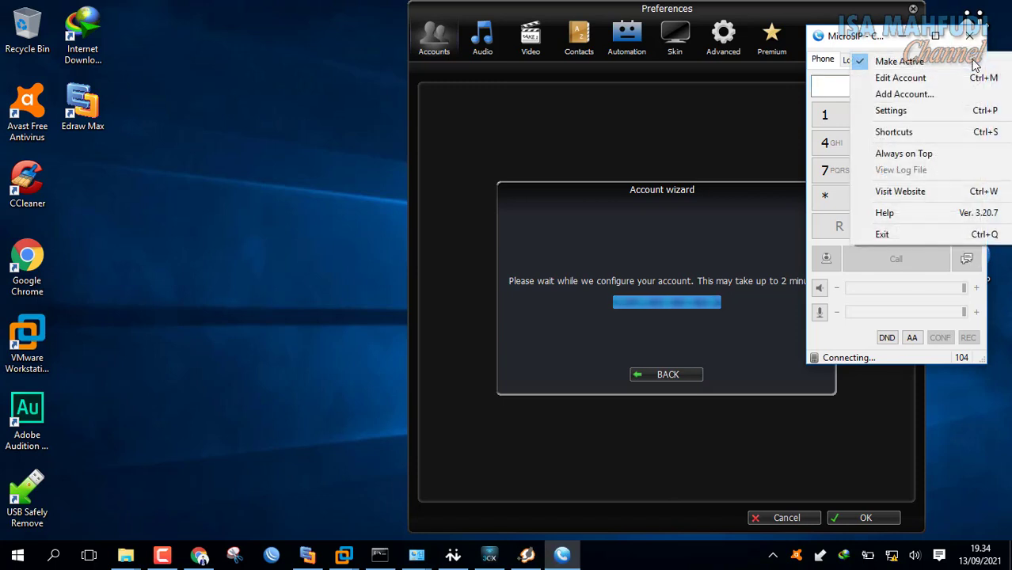
{"action": "left_click", "coordinate": [927, 79]}
{"action": "left_click", "coordinate": [923, 91]}
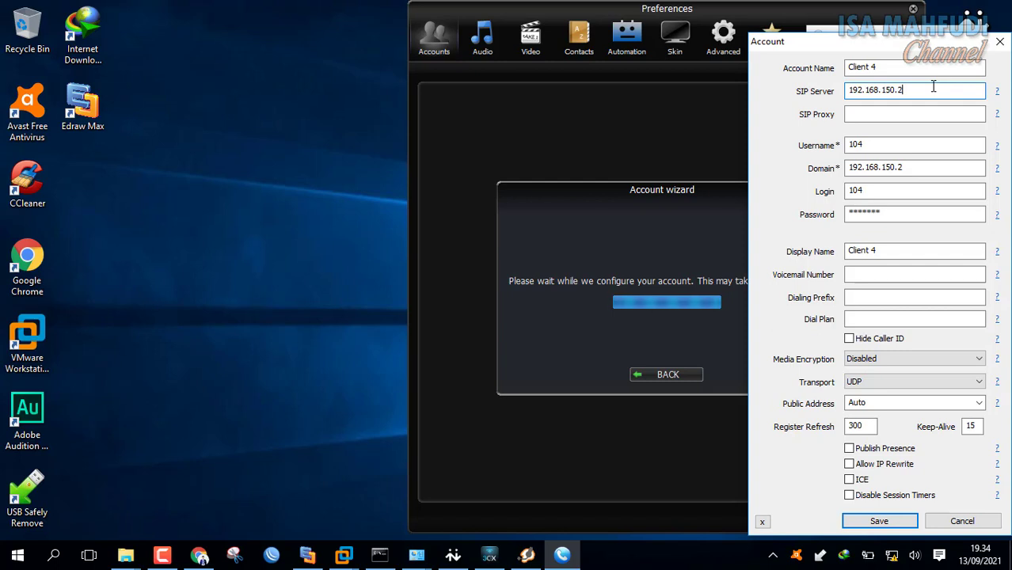
{"action": "type", "text": "54"}
{"action": "left_click", "coordinate": [912, 167]}
{"action": "type", "text": "54"}
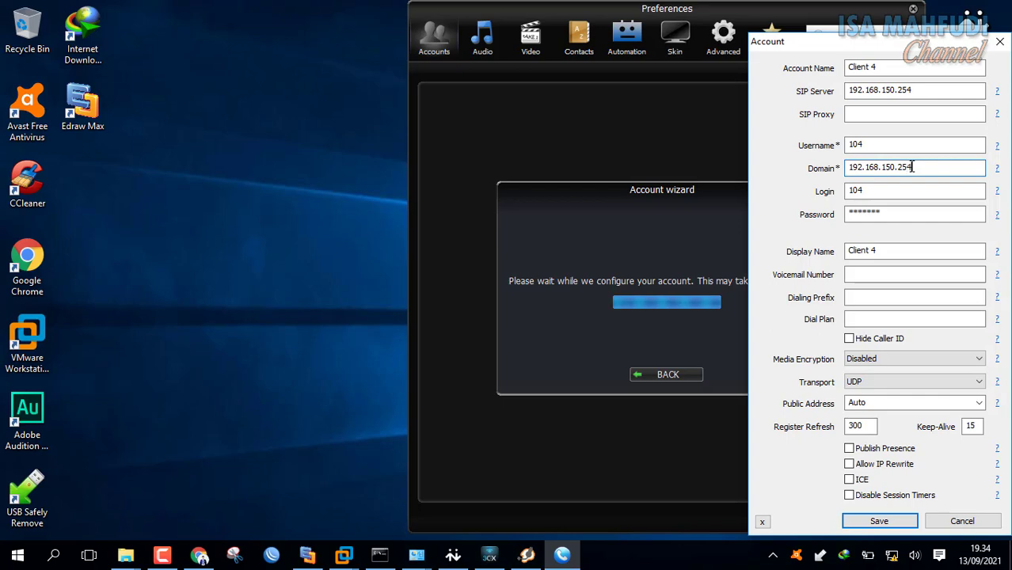
{"action": "left_click", "coordinate": [904, 523]}
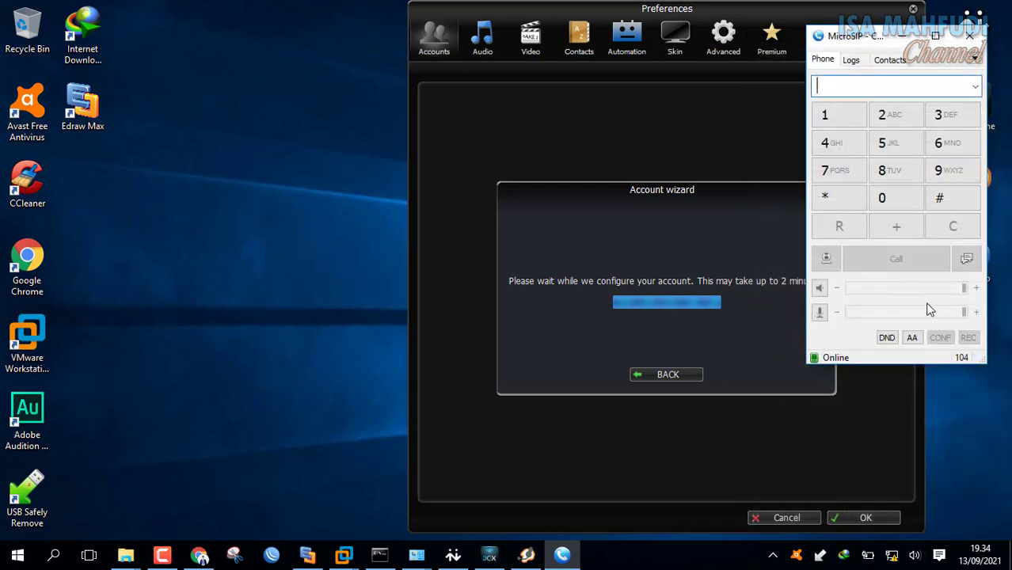
Move the Zoiper preferences aside and bring X-Lite forward beside the other softphones.
{"action": "left_click", "coordinate": [763, 19]}
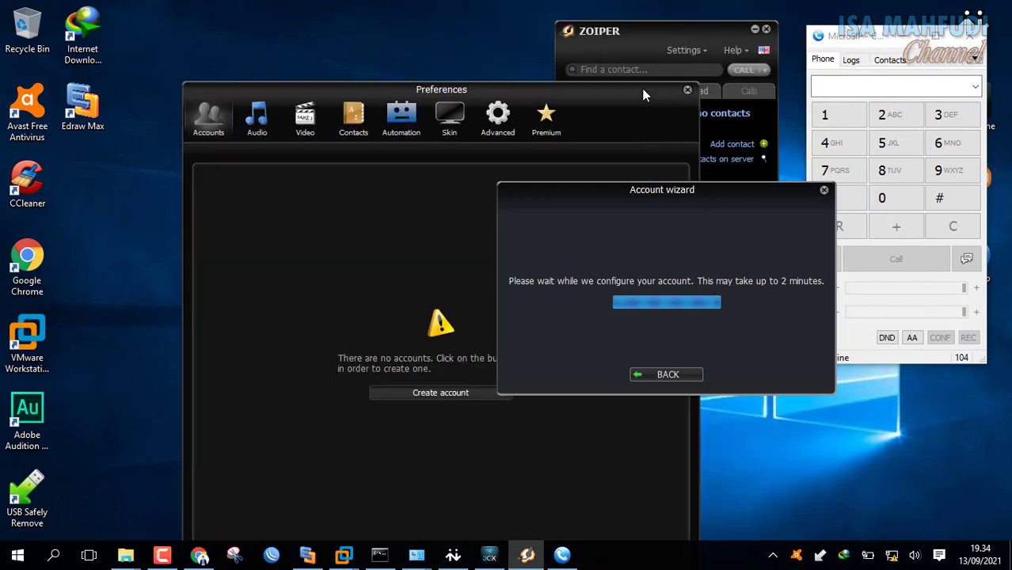
{"action": "left_click_drag", "start_coordinate": [903, 14], "coordinate": [677, 96]}
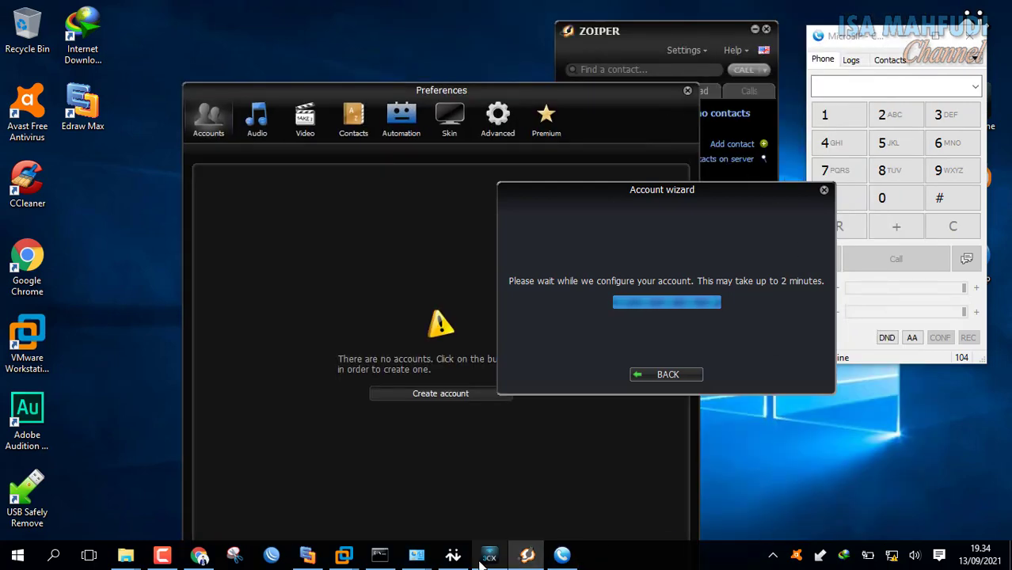
{"action": "left_click", "coordinate": [453, 554]}
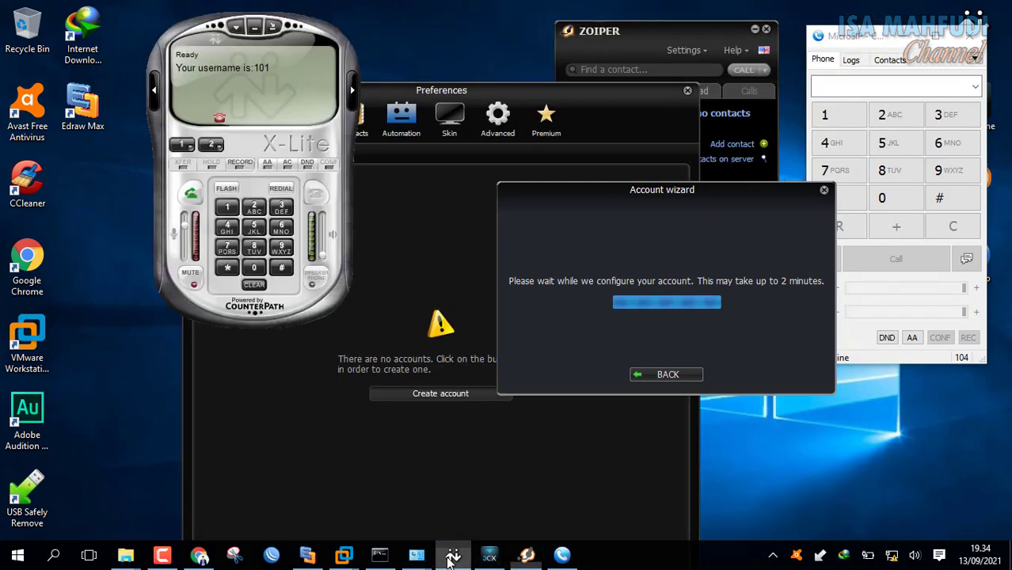
Place and end test calls from MicroSIP to extensions 101 and 102.
{"action": "left_click", "coordinate": [490, 555]}
{"action": "left_click", "coordinate": [927, 37]}
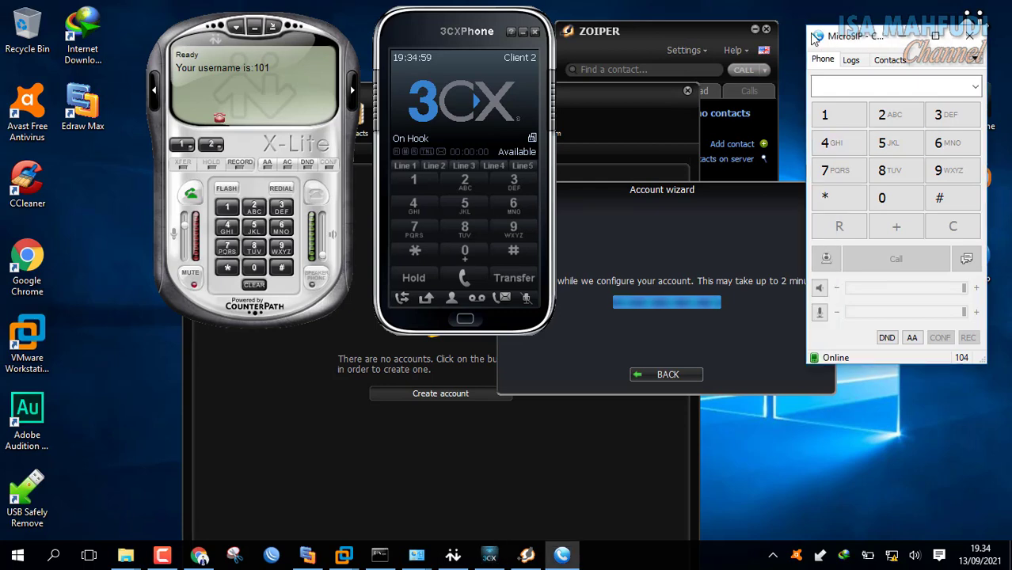
{"action": "left_click", "coordinate": [840, 116]}
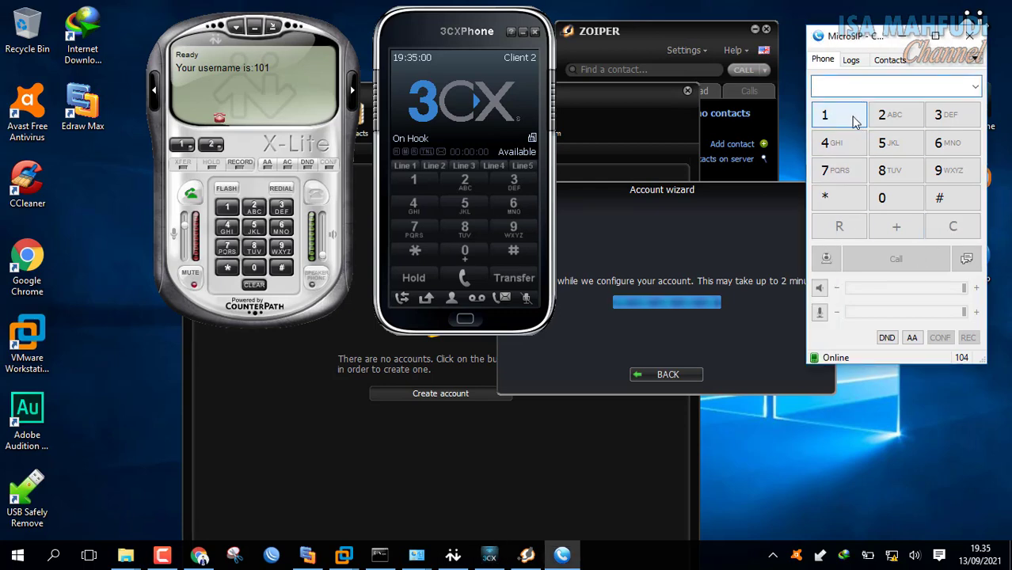
{"action": "left_click", "coordinate": [901, 200]}
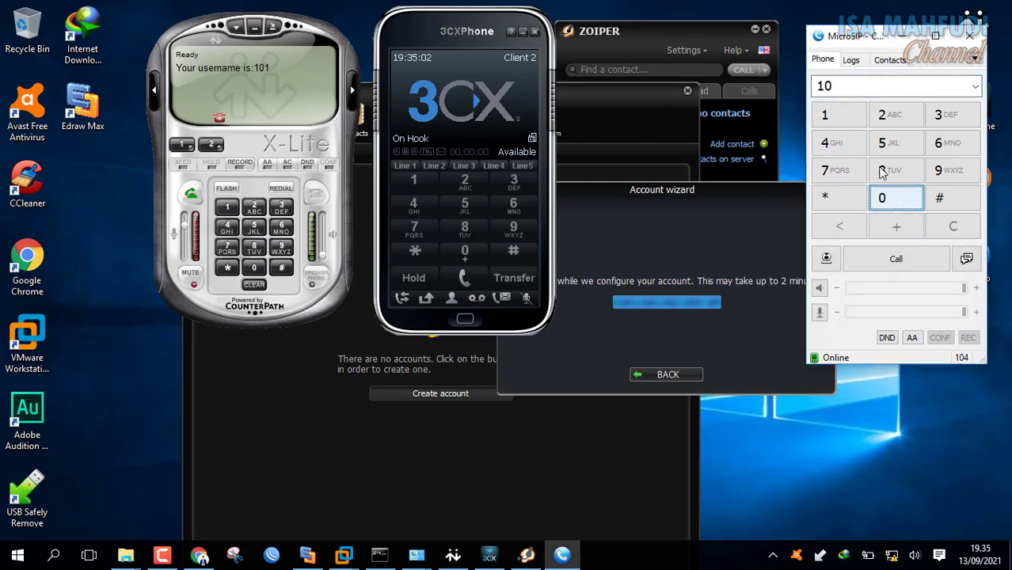
{"action": "left_click", "coordinate": [838, 116]}
{"action": "left_click", "coordinate": [903, 261]}
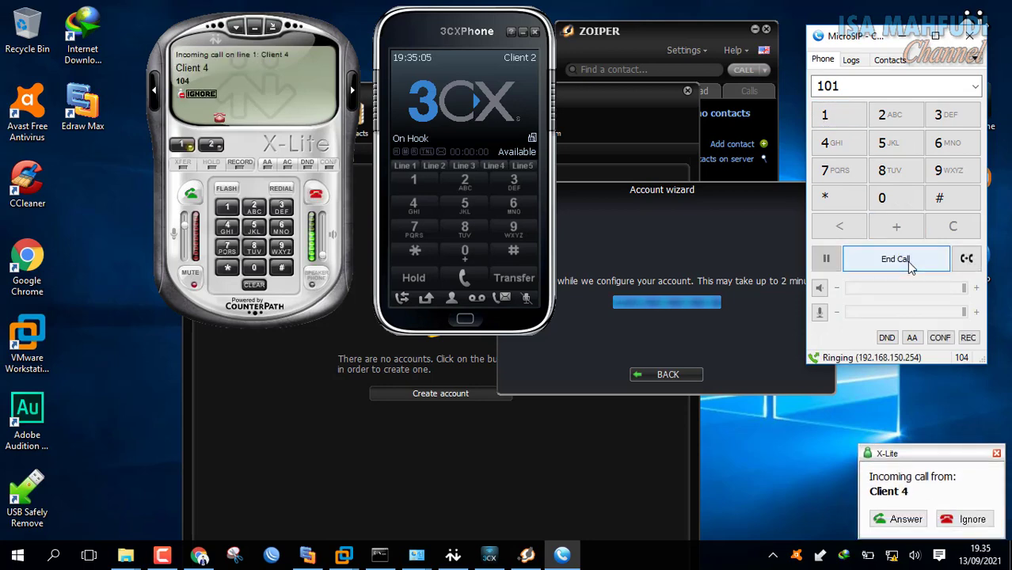
{"action": "left_click", "coordinate": [907, 261]}
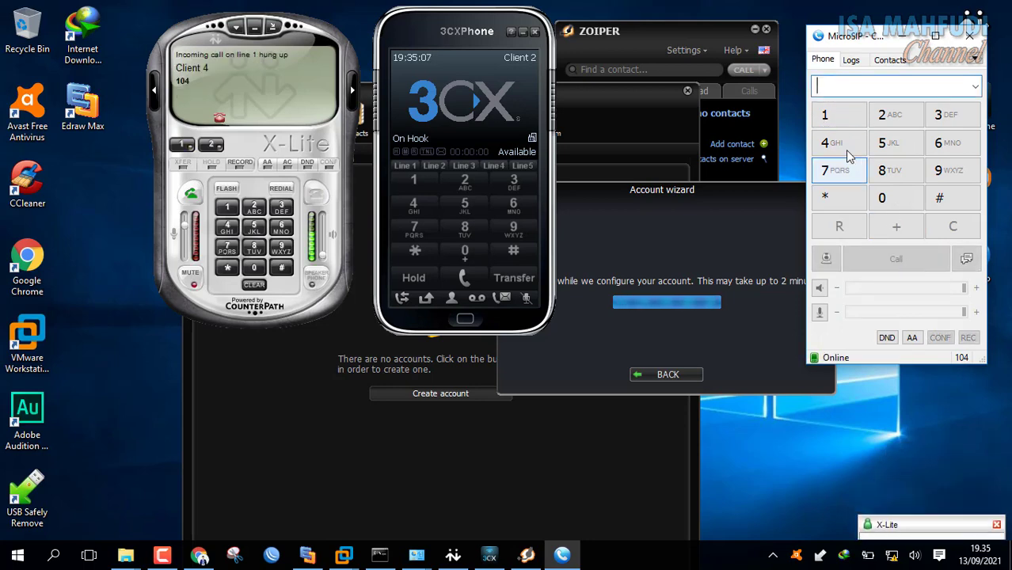
{"action": "left_click", "coordinate": [842, 120]}
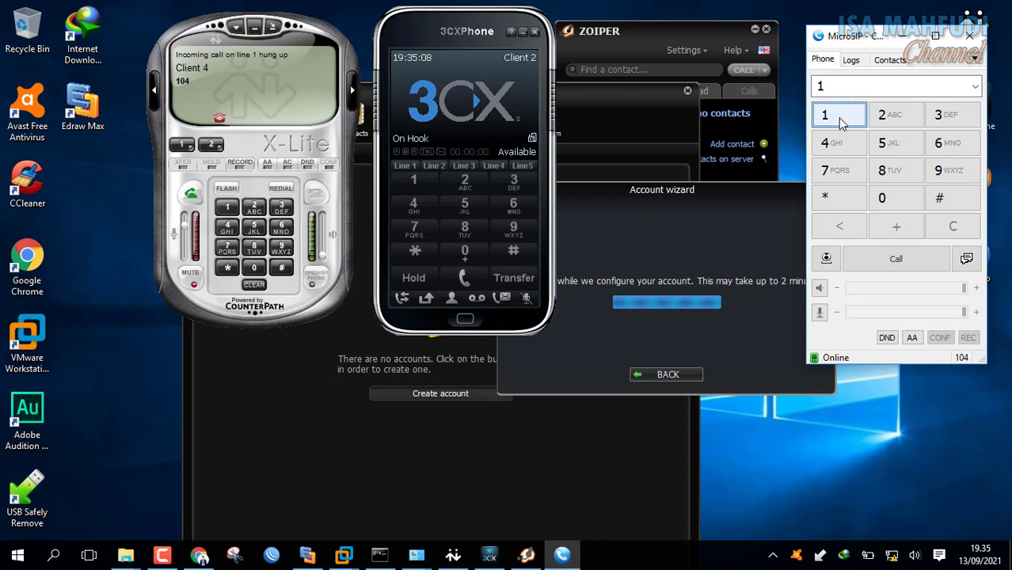
{"action": "left_click", "coordinate": [901, 204]}
{"action": "left_click", "coordinate": [888, 117]}
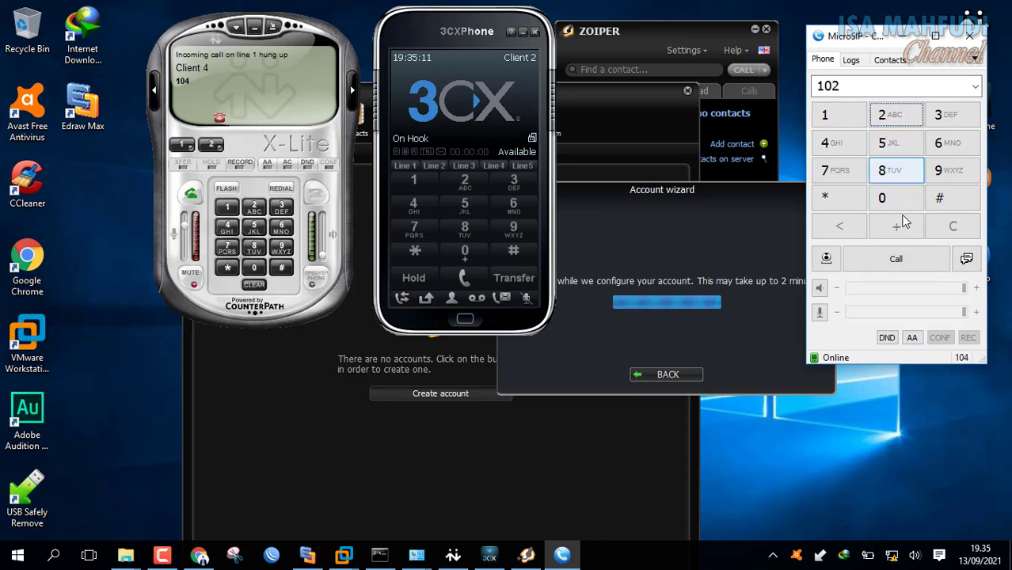
{"action": "left_click", "coordinate": [911, 259]}
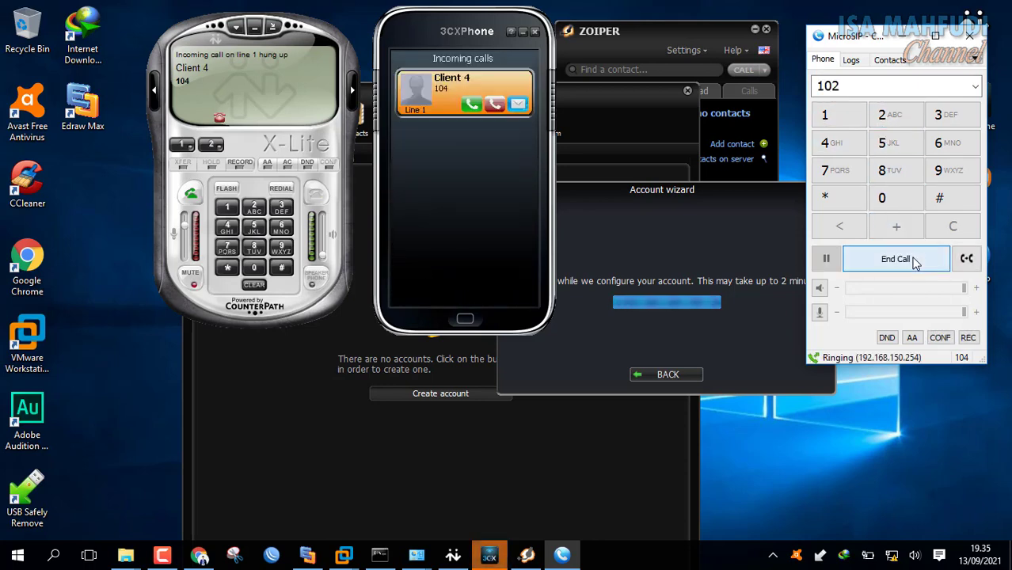
{"action": "left_click", "coordinate": [911, 260]}
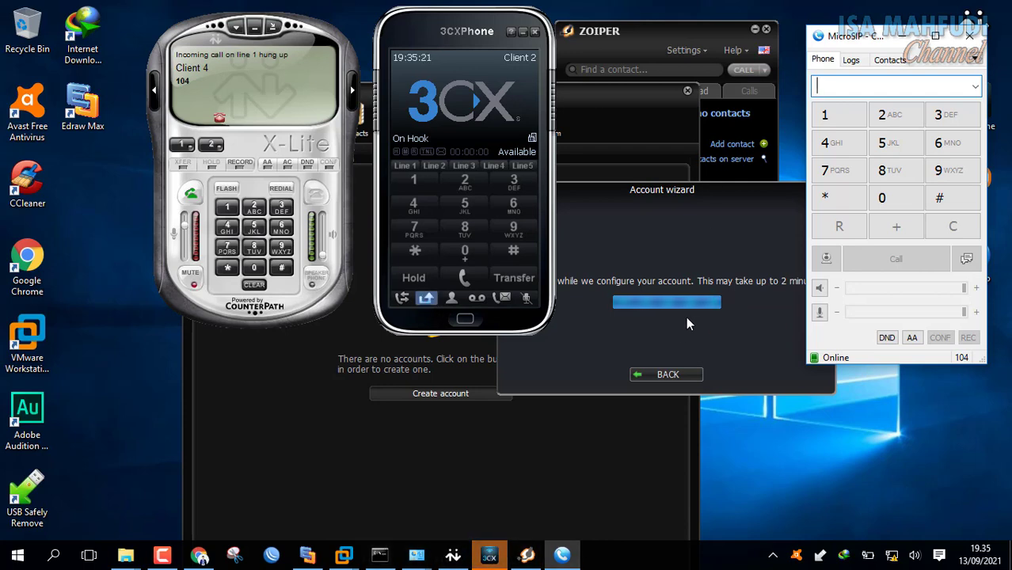
Close Zoiper's main window and its account wizard.
{"action": "left_click", "coordinate": [591, 418]}
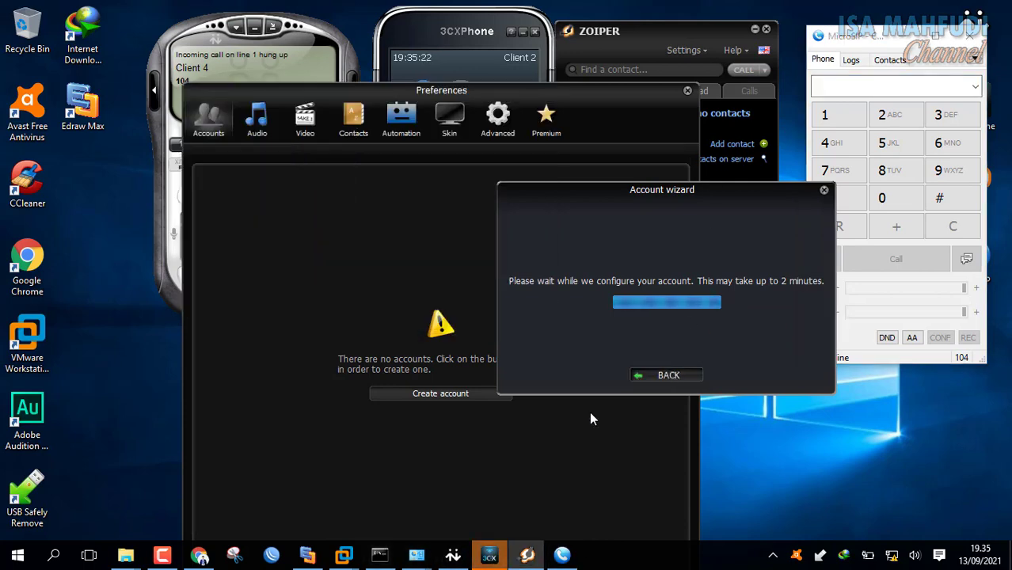
{"action": "right_click", "coordinate": [527, 554]}
{"action": "left_click", "coordinate": [492, 524]}
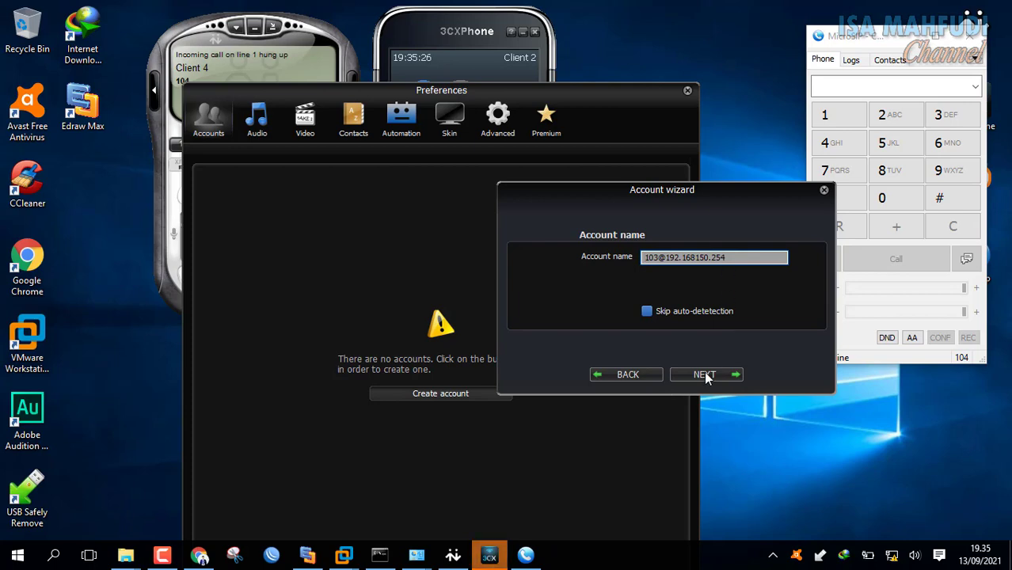
{"action": "left_click", "coordinate": [824, 190]}
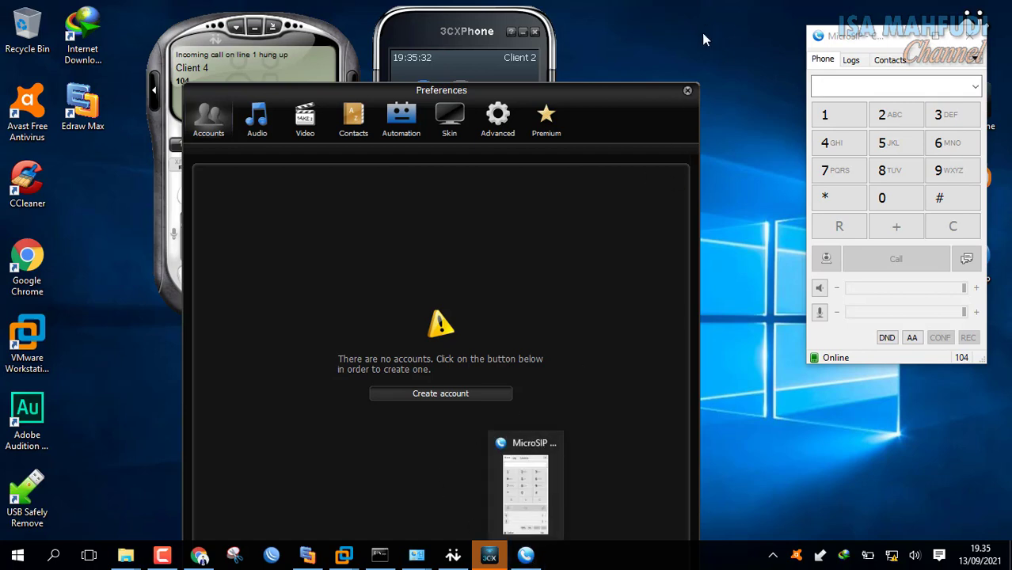
Close Zoiper Preferences and open VMnet8's IPv4 properties in Network Connections.
{"action": "left_click", "coordinate": [687, 90]}
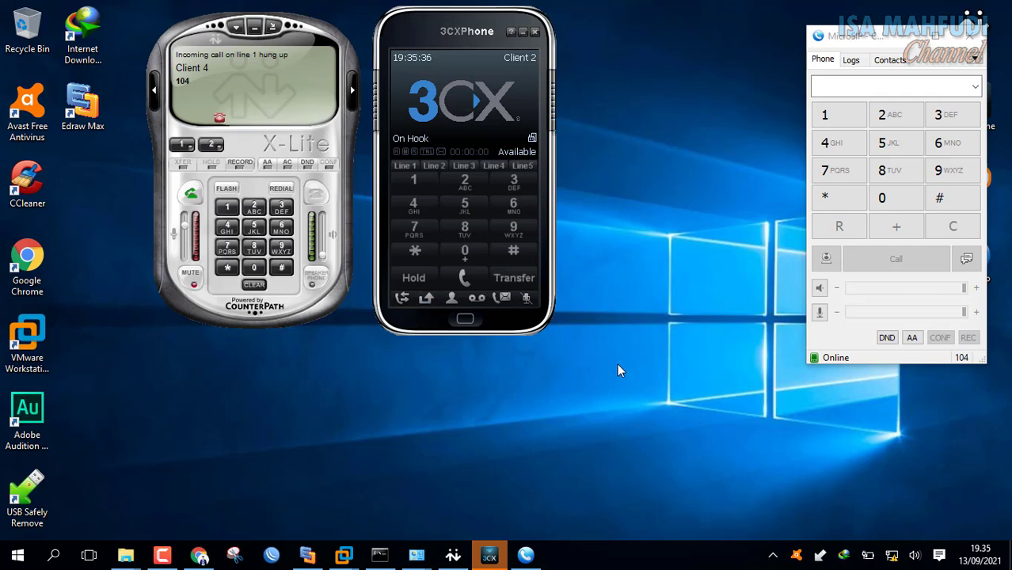
{"action": "mouse_move", "coordinate": [417, 557]}
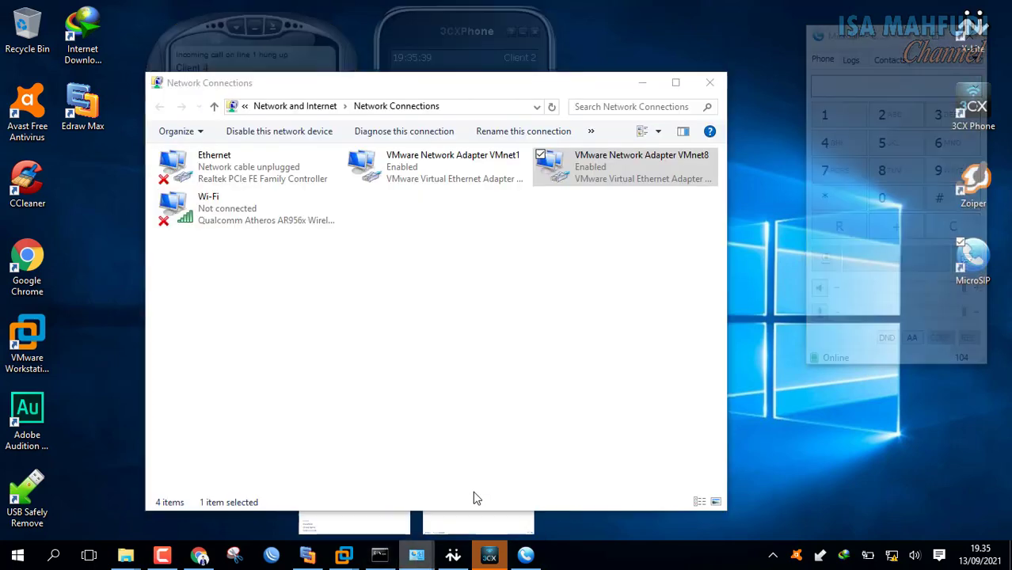
{"action": "left_click", "coordinate": [472, 499]}
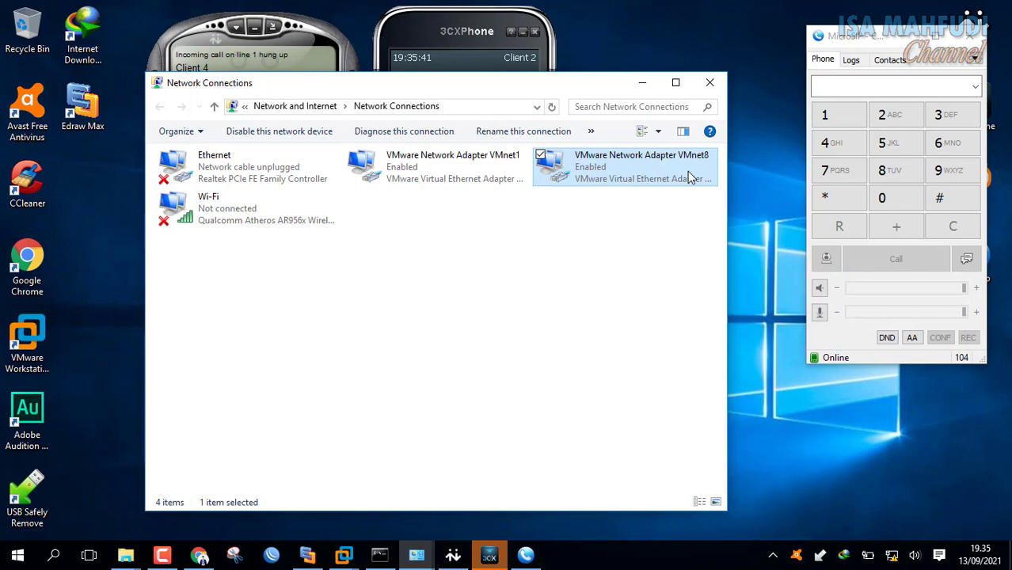
{"action": "right_click", "coordinate": [648, 176]}
{"action": "left_click", "coordinate": [566, 318]}
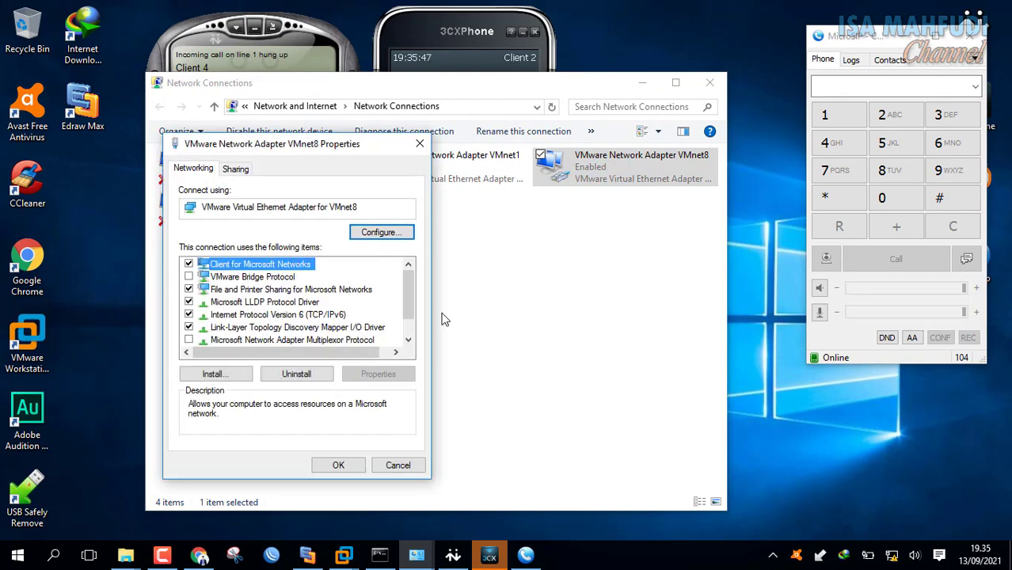
{"action": "scroll", "coordinate": [412, 293], "scroll_direction": "down", "scroll_amount": 1}
{"action": "left_click", "coordinate": [341, 327]}
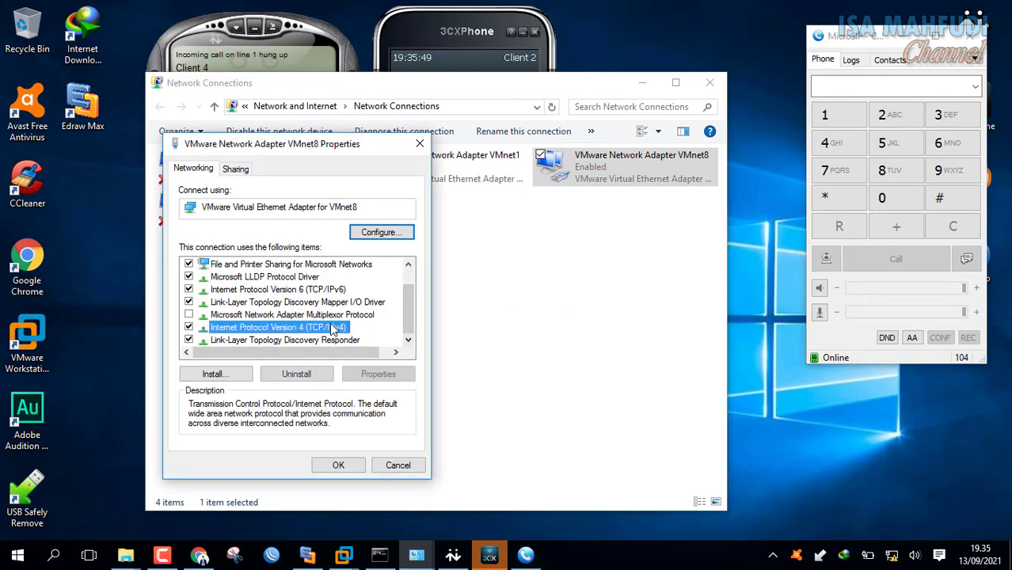
{"action": "left_click", "coordinate": [377, 374]}
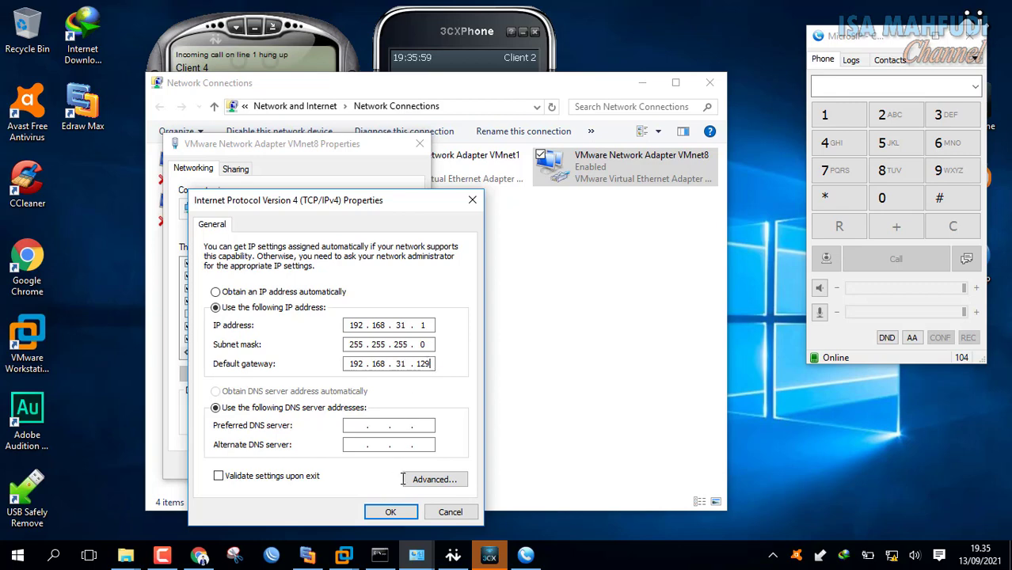
Check the ping results, then close VMnet8's settings keeping 192.168.31.1 with gateway 192.168.31.129.
{"action": "left_click", "coordinate": [380, 556]}
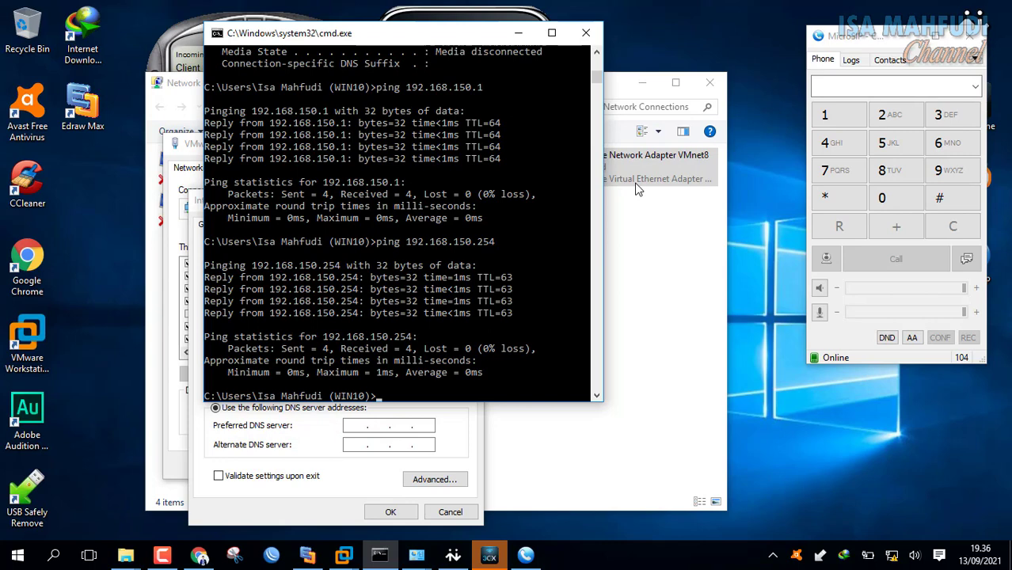
{"action": "left_click", "coordinate": [674, 273]}
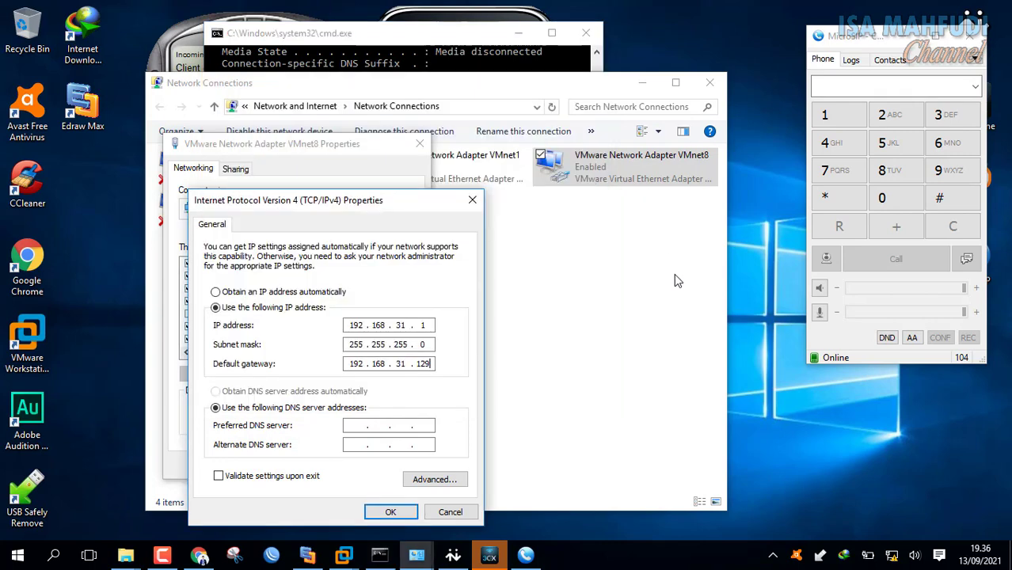
{"action": "left_click", "coordinate": [391, 513]}
{"action": "left_click", "coordinate": [335, 477]}
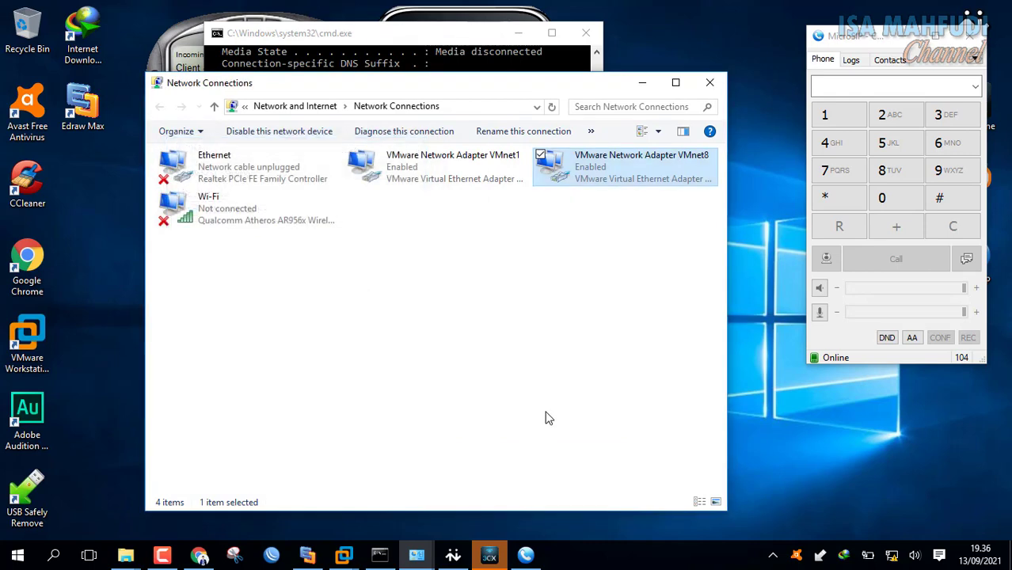
{"action": "left_click", "coordinate": [640, 242]}
{"action": "left_click", "coordinate": [410, 180]}
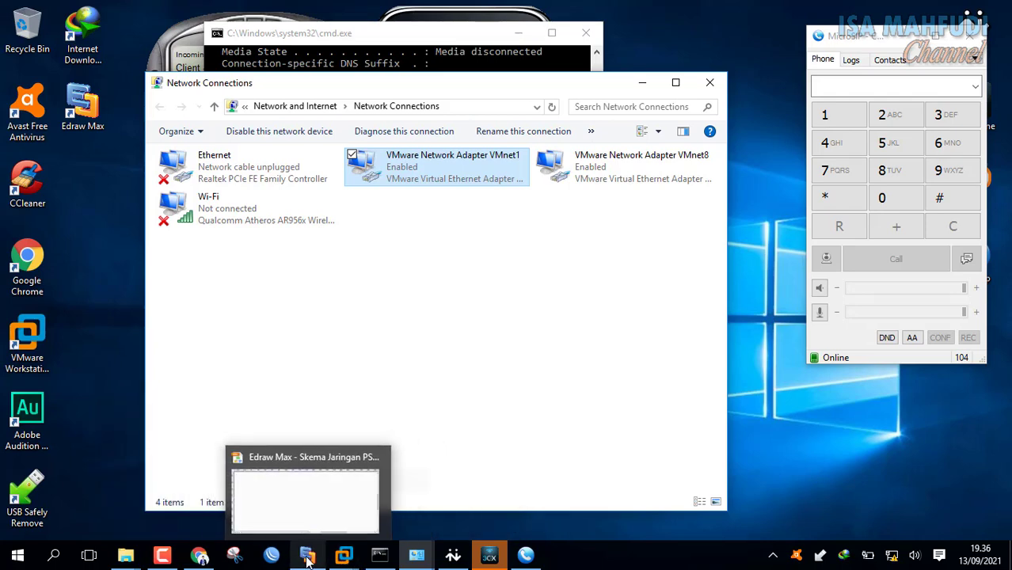
Bring up the Skema Jaringan PSRT diagram showing host 192.168.31.1 and MikroTik 192.168.31.128.
{"action": "left_click", "coordinate": [308, 557]}
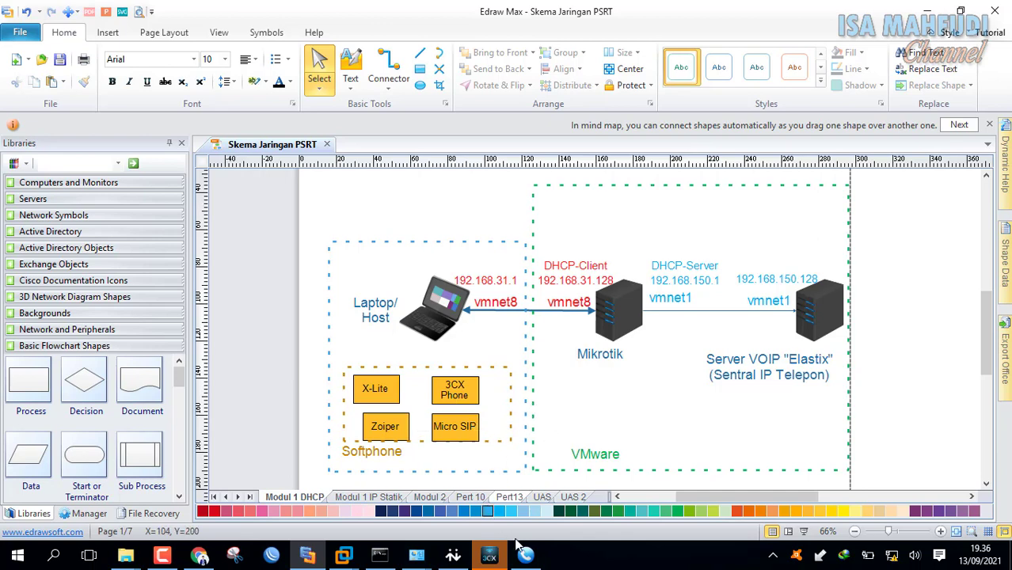
{"action": "mouse_move", "coordinate": [345, 560]}
Switch VMnet8's IPv4 settings to obtain an IP address automatically and save.
{"action": "mouse_move", "coordinate": [417, 555]}
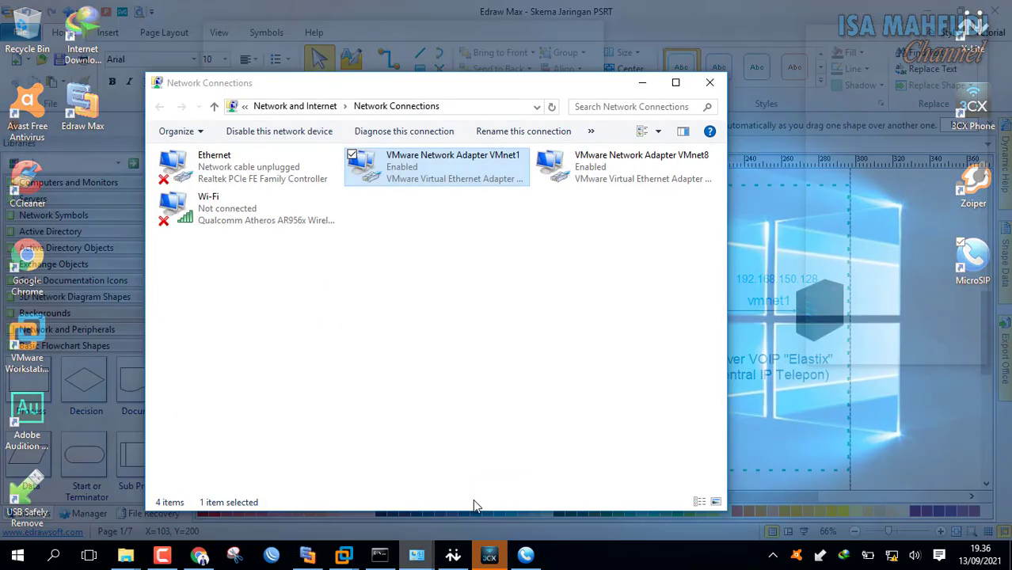
{"action": "left_click", "coordinate": [475, 501]}
{"action": "left_click", "coordinate": [671, 180]}
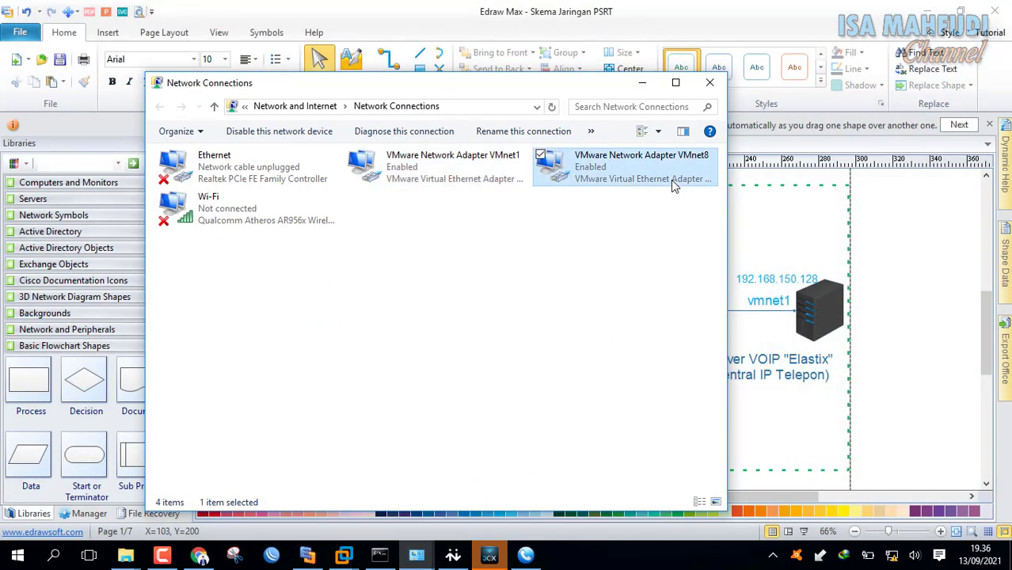
{"action": "right_click", "coordinate": [658, 162]}
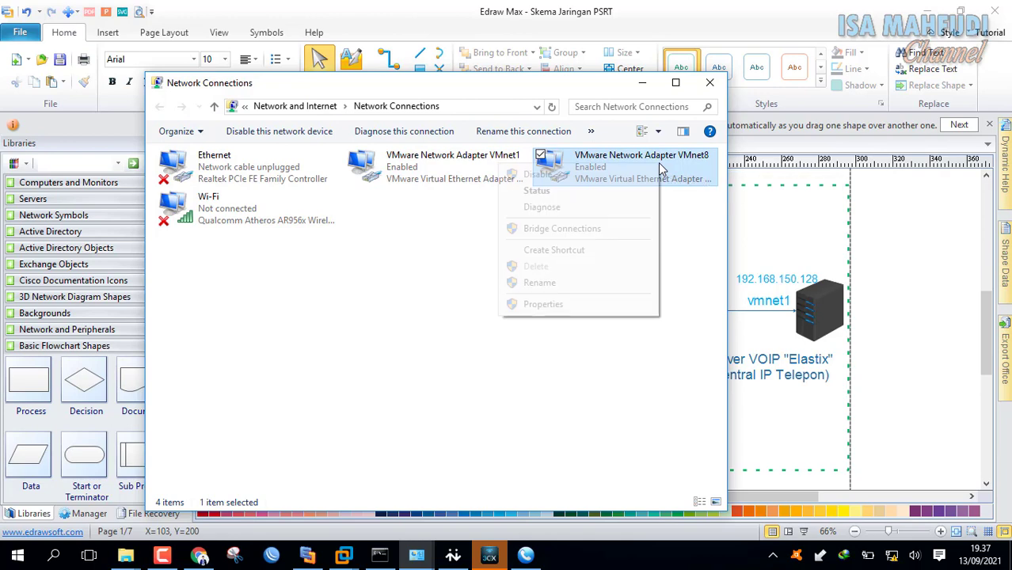
{"action": "left_click", "coordinate": [565, 305]}
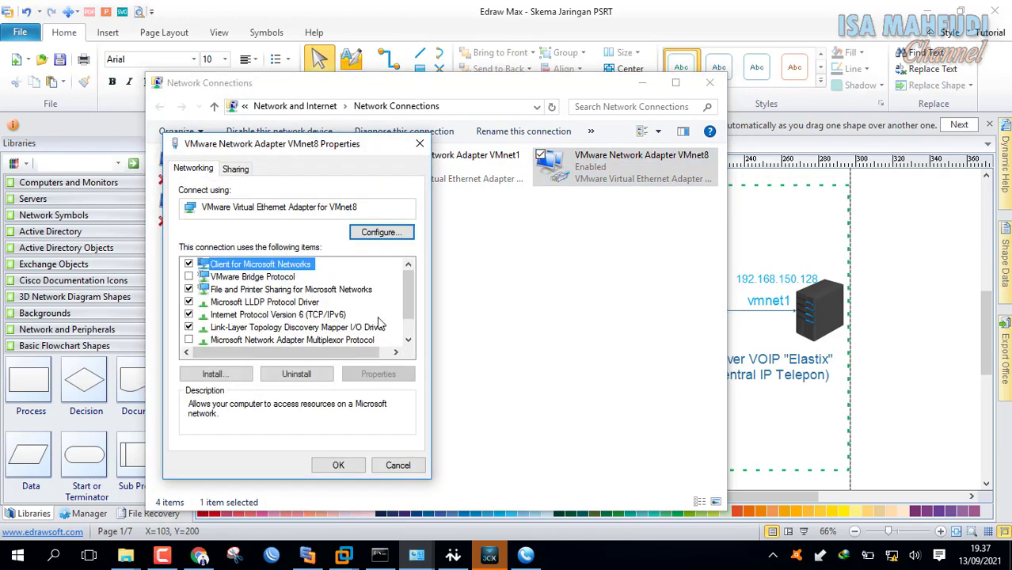
{"action": "scroll", "coordinate": [384, 315], "scroll_direction": "down", "scroll_amount": 1}
{"action": "left_click", "coordinate": [333, 327]}
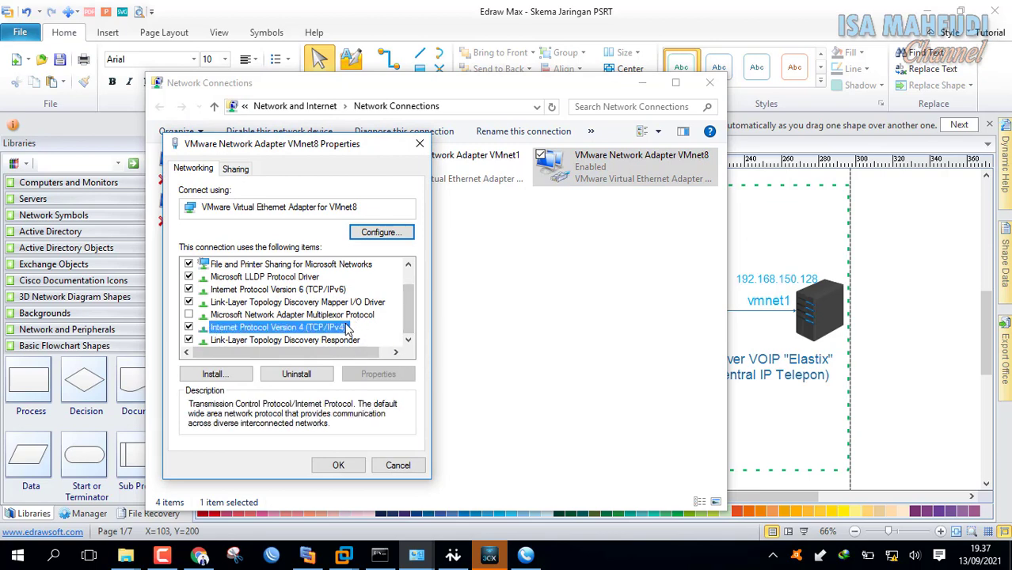
{"action": "left_click", "coordinate": [378, 374]}
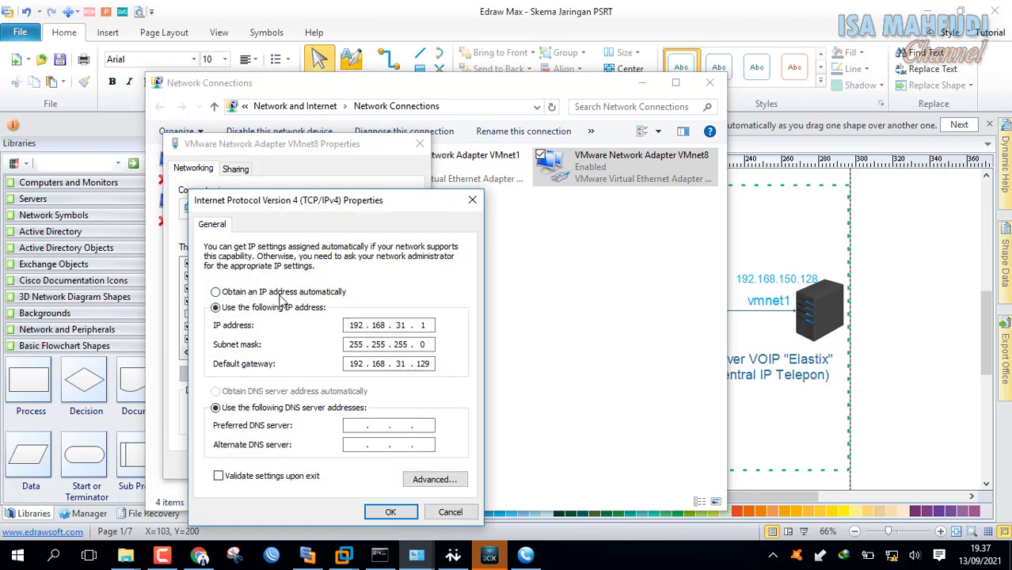
{"action": "left_click", "coordinate": [280, 294]}
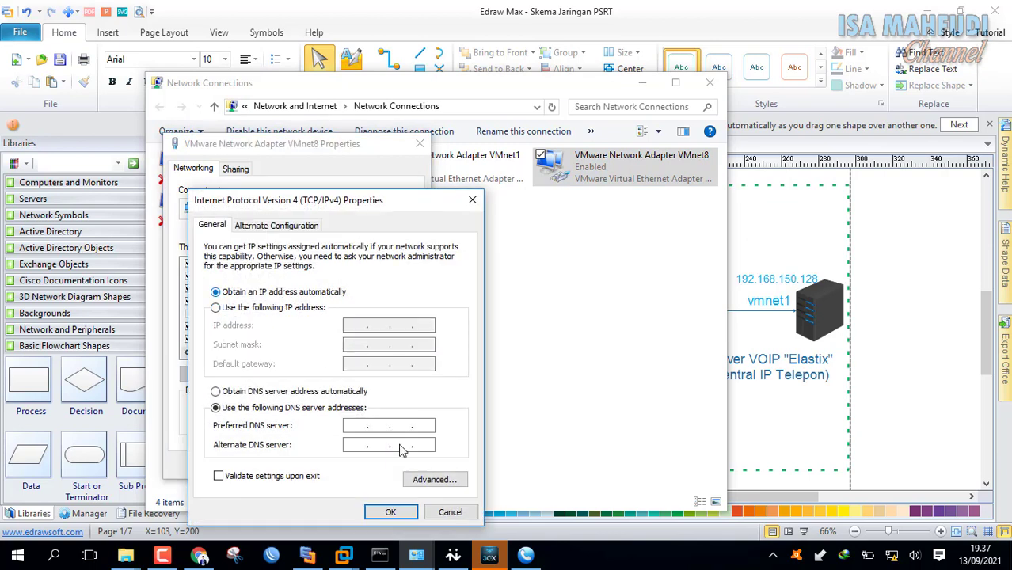
{"action": "left_click", "coordinate": [389, 511]}
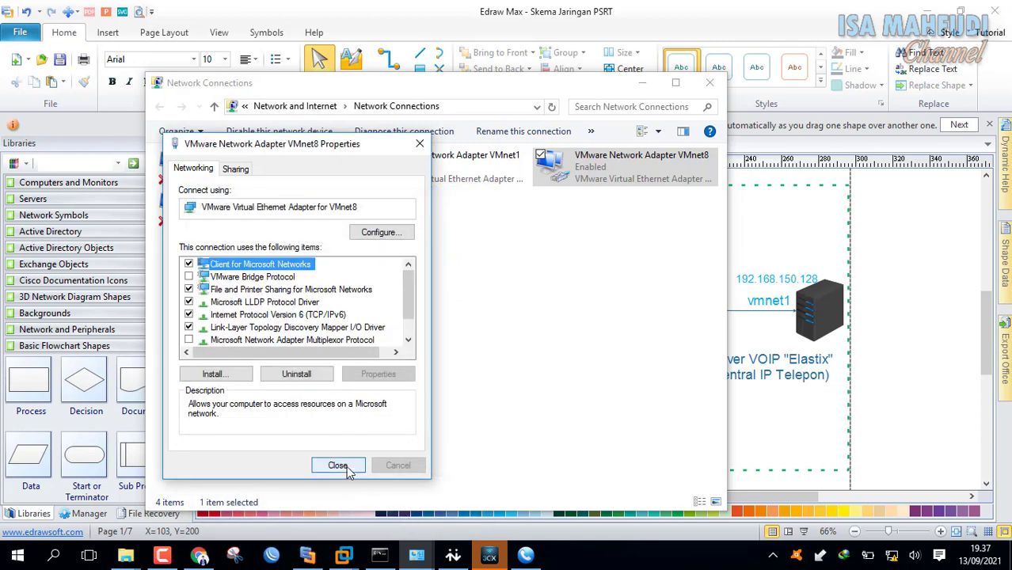
{"action": "left_click", "coordinate": [340, 466]}
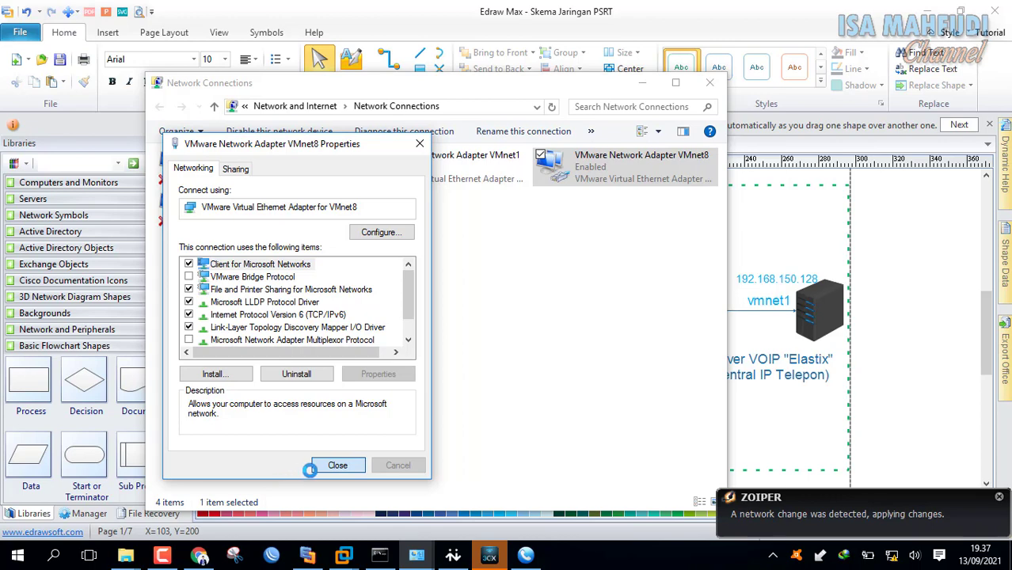
Disable and re-enable the VMnet8 adapter, then return to Command Prompt.
{"action": "right_click", "coordinate": [646, 162]}
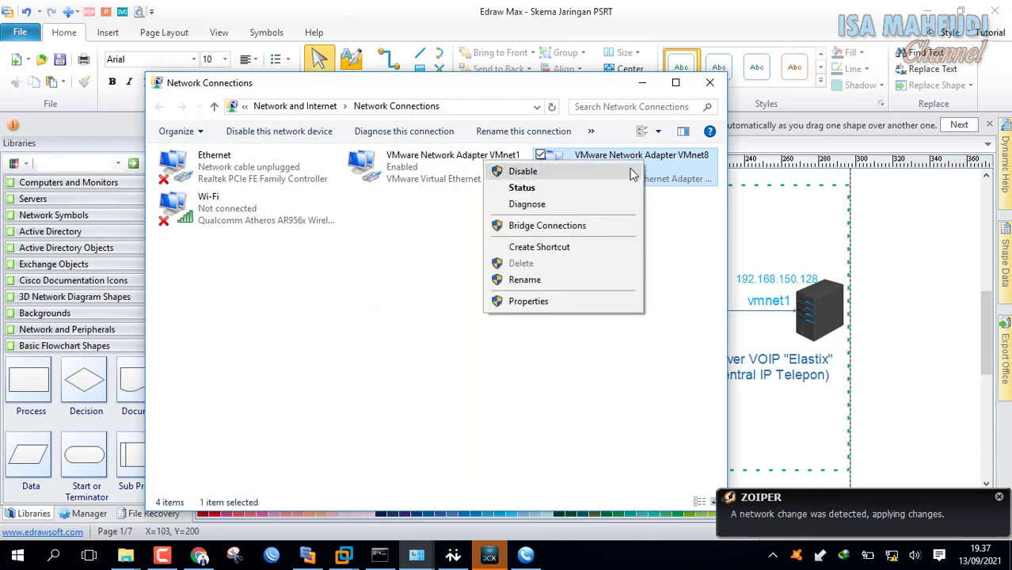
{"action": "left_click", "coordinate": [632, 173]}
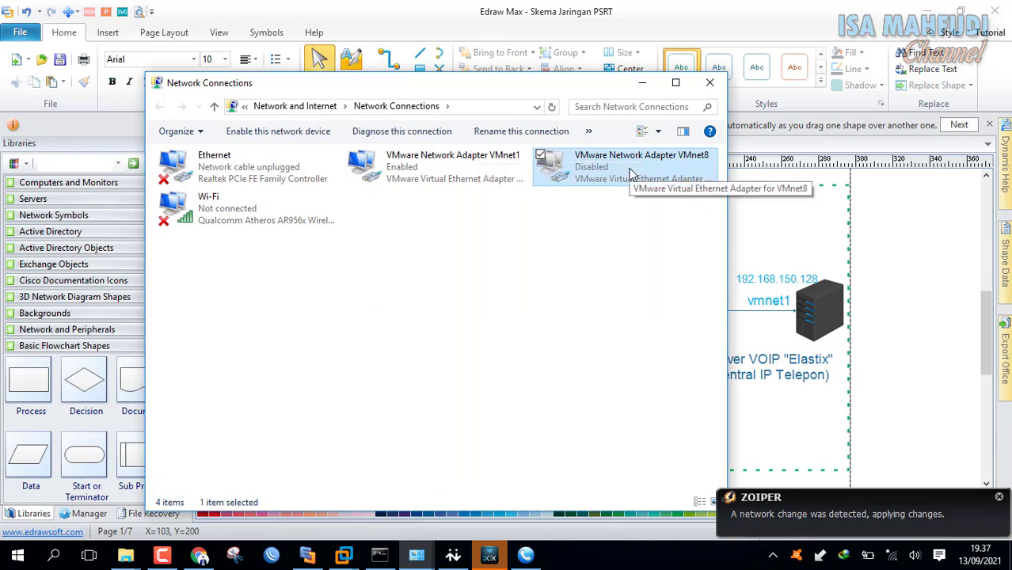
{"action": "right_click", "coordinate": [631, 173]}
{"action": "left_click", "coordinate": [522, 179]}
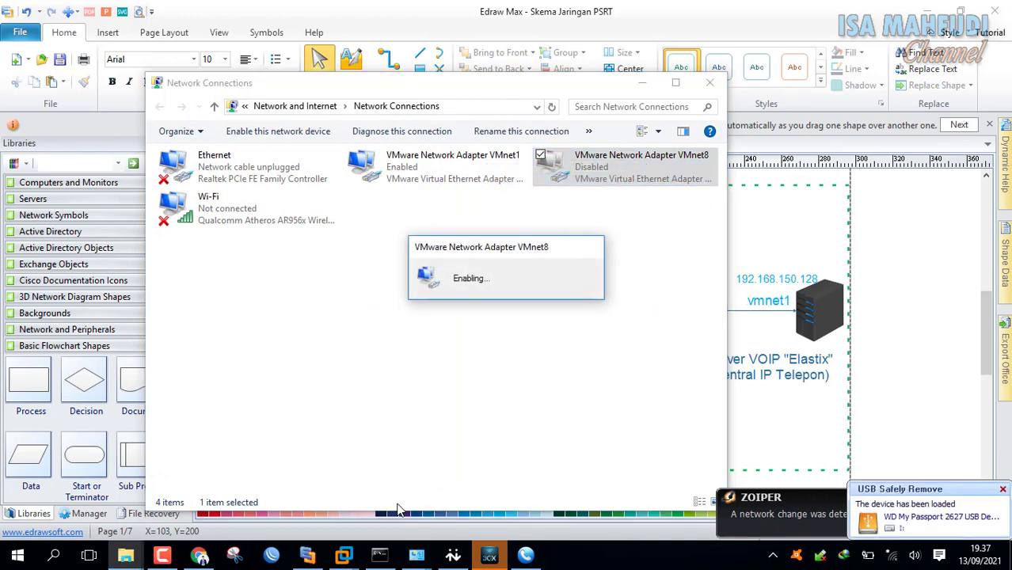
{"action": "left_click", "coordinate": [380, 555]}
{"action": "left_click", "coordinate": [398, 393]}
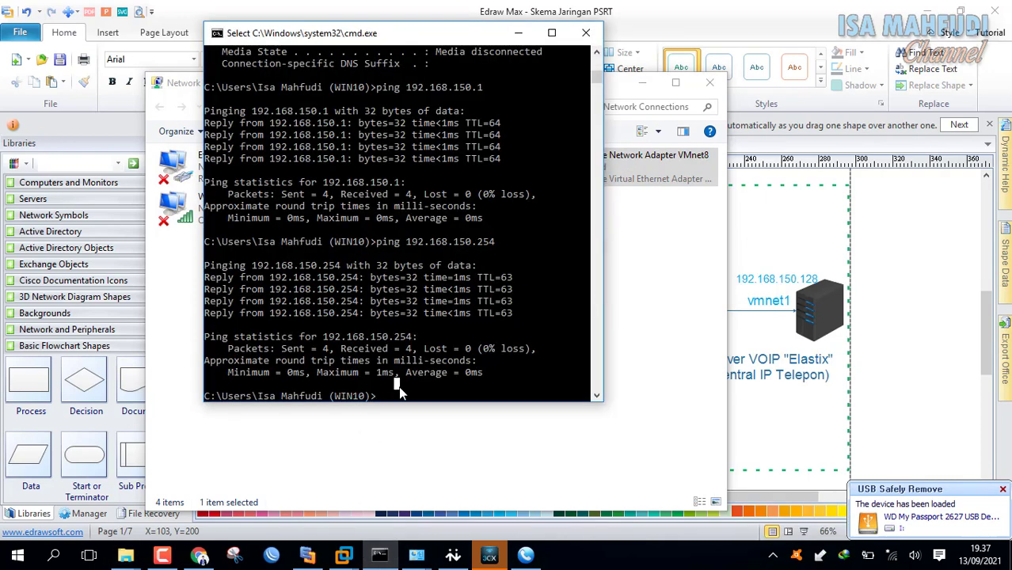
Run ipconfig and scroll up to find VMnet8 at 192.168.31.1.
{"action": "type", "text": "ipconfig"}
{"action": "key", "text": "Return"}
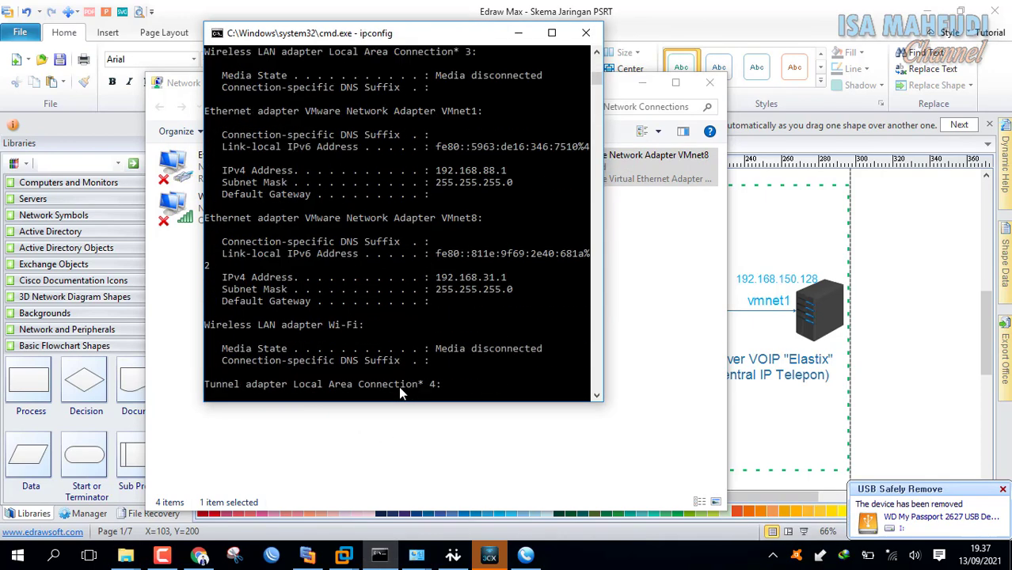
{"action": "scroll", "coordinate": [468, 147], "scroll_direction": "up", "scroll_amount": 2}
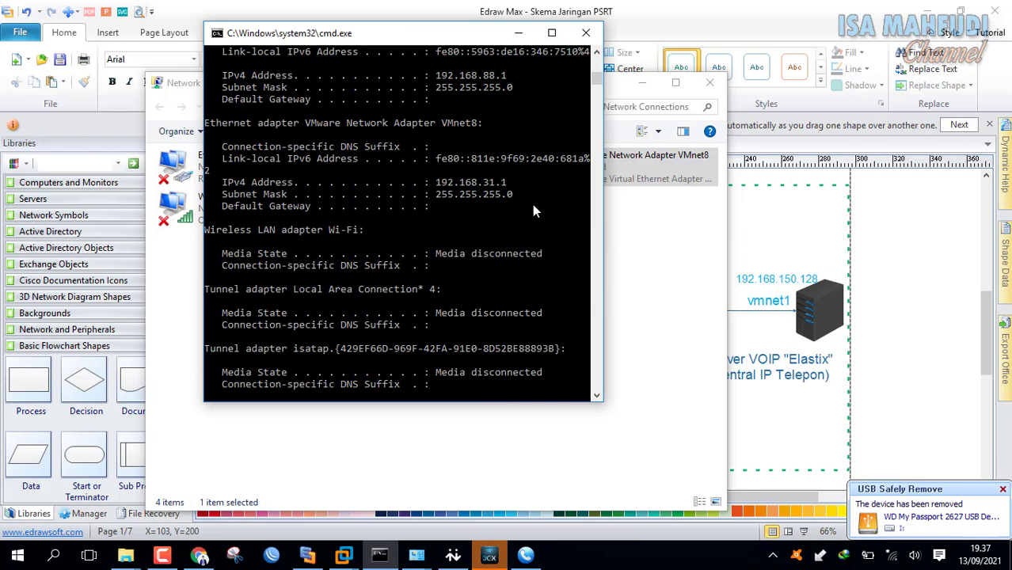
{"action": "scroll", "coordinate": [493, 227], "scroll_direction": "up", "scroll_amount": 1}
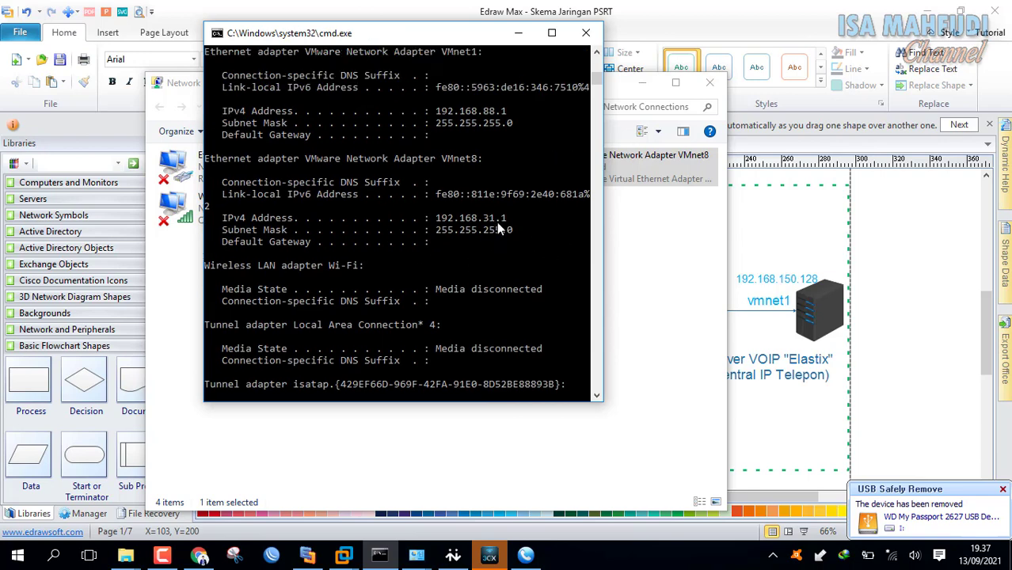
Ping 192.168.150.254, which fails with 100% loss.
{"action": "type", "text": "pig"}
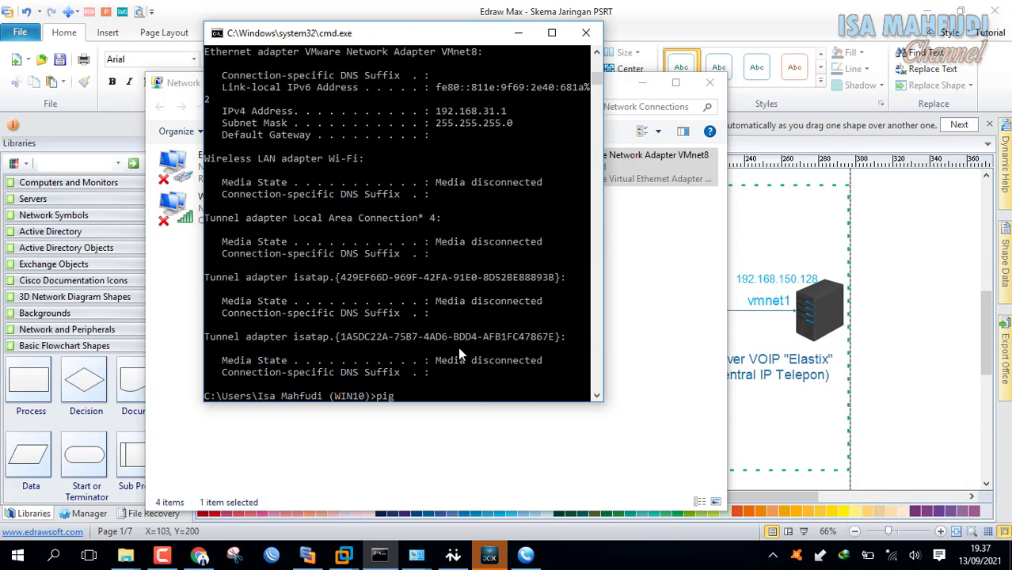
{"action": "key", "text": "BackSpace"}
{"action": "type", "text": "ng 192.168.150.254"}
{"action": "key", "text": "Return"}
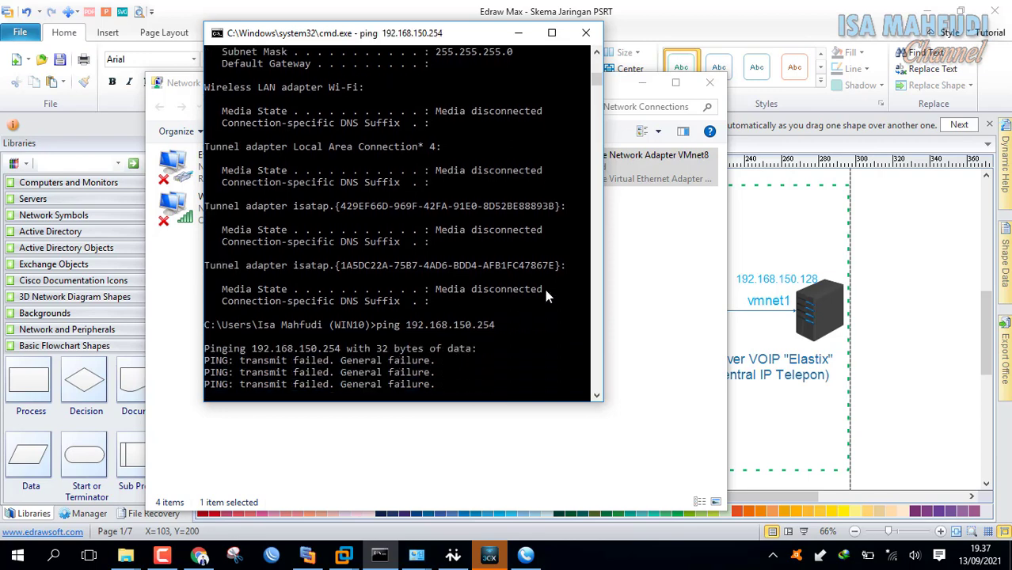
{"action": "key", "text": "Return"}
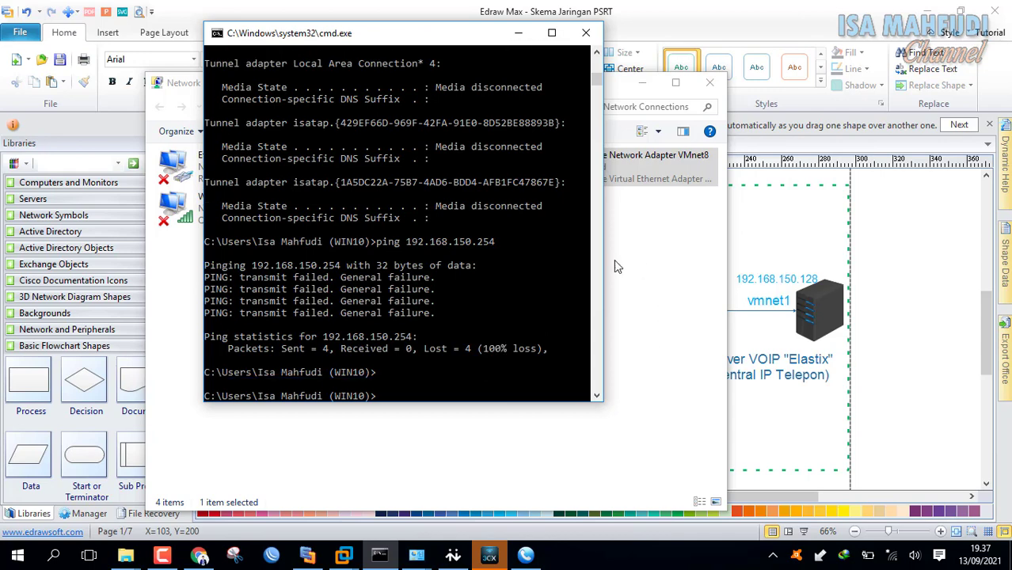
{"action": "left_click", "coordinate": [709, 261]}
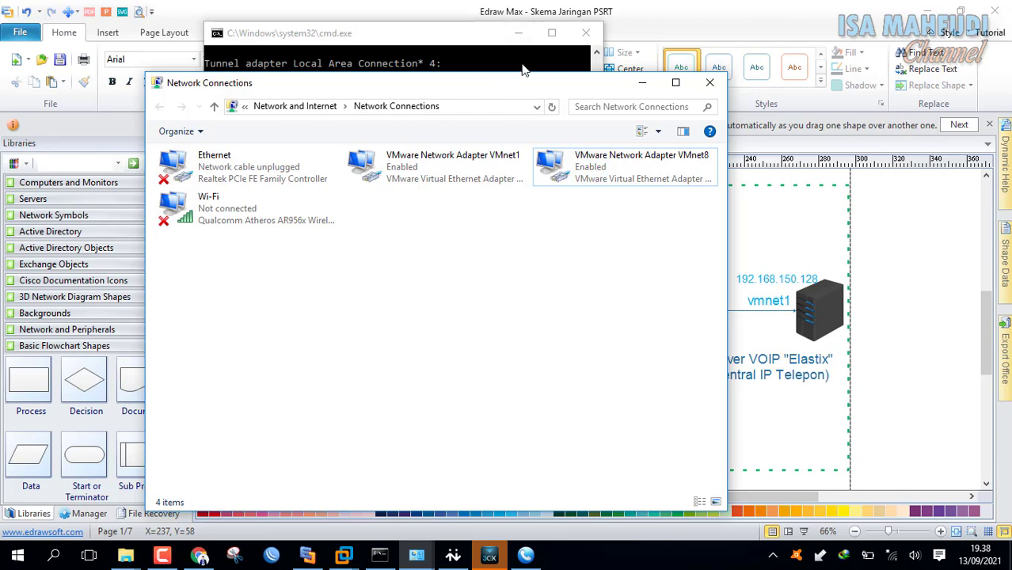
Open VMnet1's adapter properties and move the Command Prompt window to the right side.
{"action": "left_click_drag", "start_coordinate": [524, 91], "coordinate": [572, 35]}
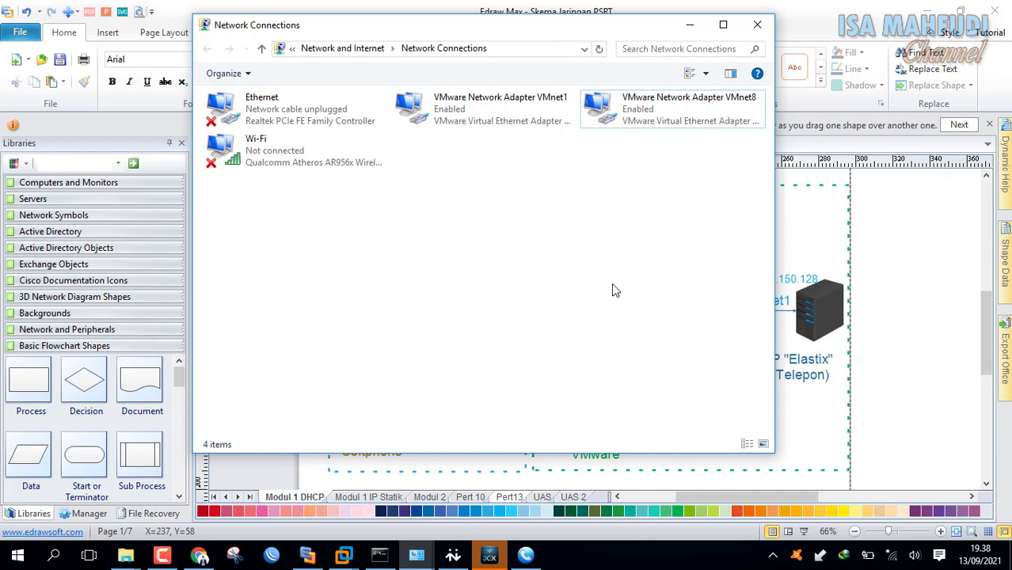
{"action": "left_click", "coordinate": [526, 107]}
{"action": "right_click", "coordinate": [526, 111]}
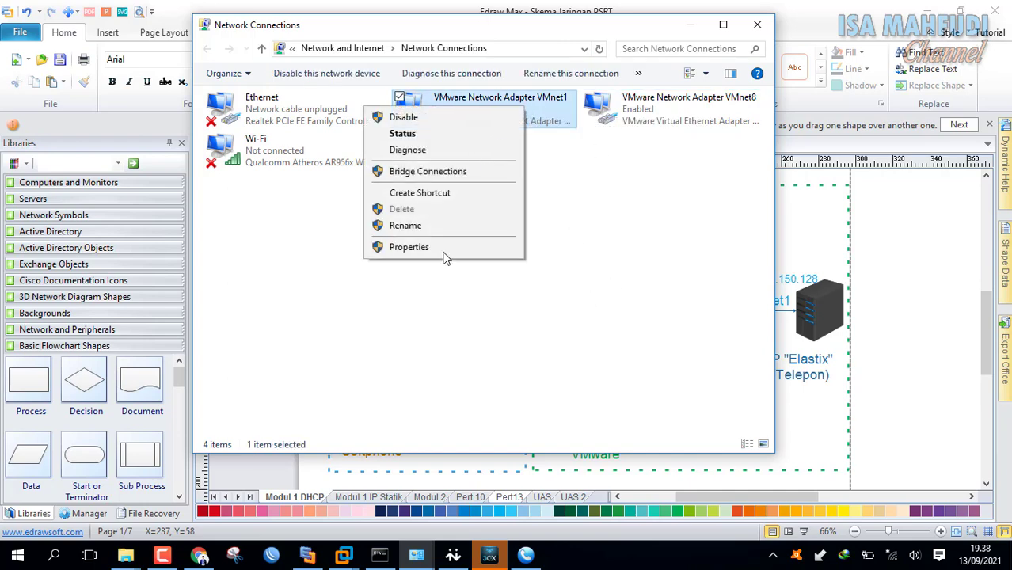
{"action": "left_click", "coordinate": [445, 250]}
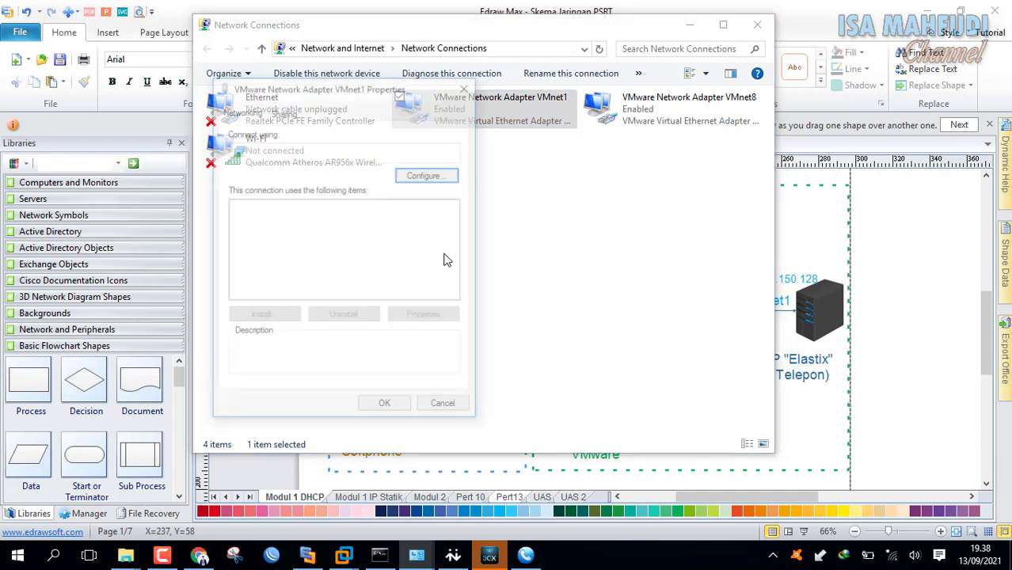
{"action": "left_click", "coordinate": [456, 285]}
{"action": "left_click", "coordinate": [455, 285]}
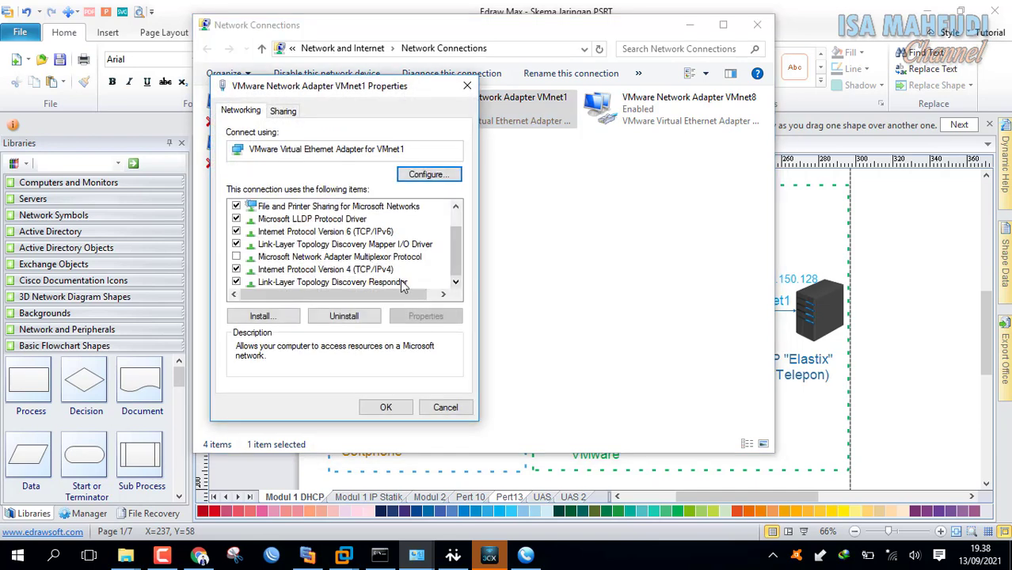
{"action": "left_click", "coordinate": [379, 555]}
{"action": "scroll", "coordinate": [538, 345], "scroll_direction": "up", "scroll_amount": 10}
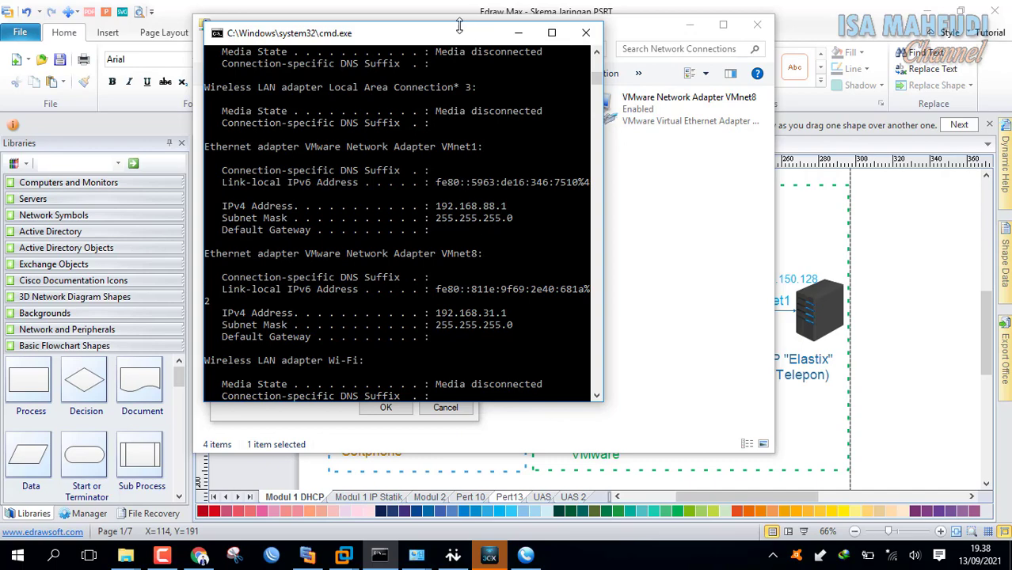
{"action": "left_click_drag", "start_coordinate": [427, 38], "coordinate": [743, 49]}
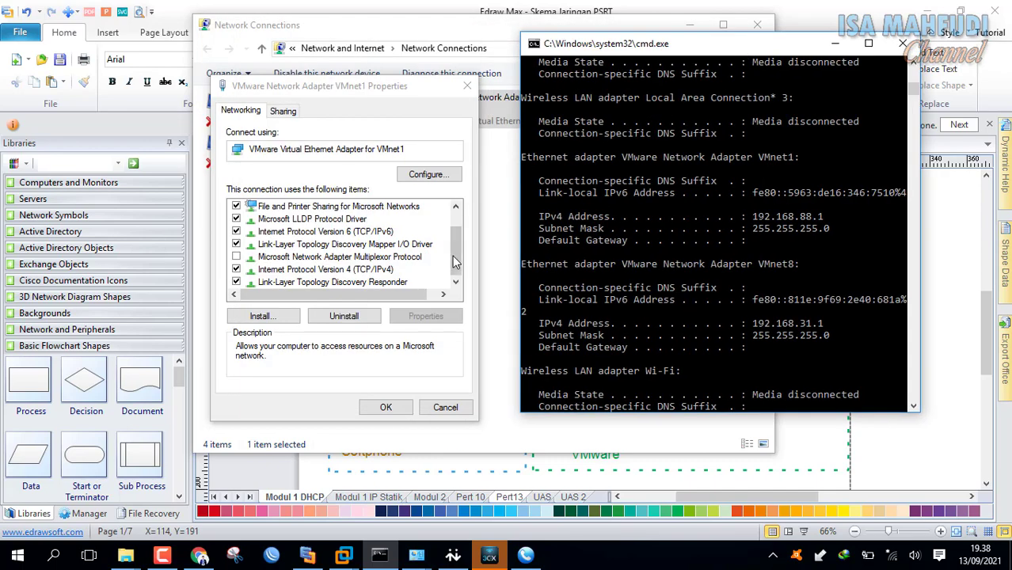
Reopen VMnet1's properties and bring up its Internet Protocol Version 4 (TCP/IPv4) settings.
{"action": "left_click", "coordinate": [467, 86]}
{"action": "right_click", "coordinate": [477, 118]}
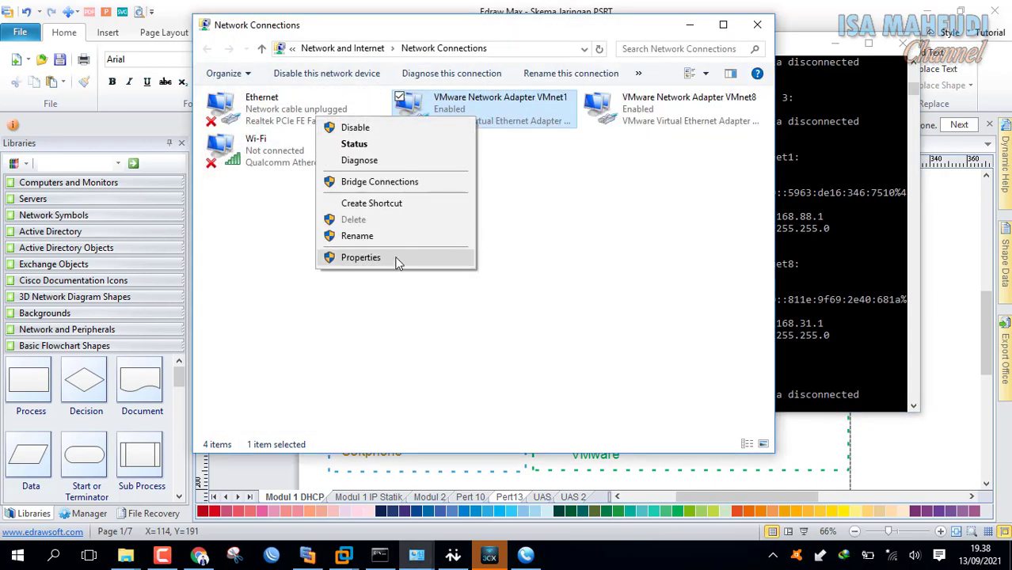
{"action": "left_click", "coordinate": [360, 257]}
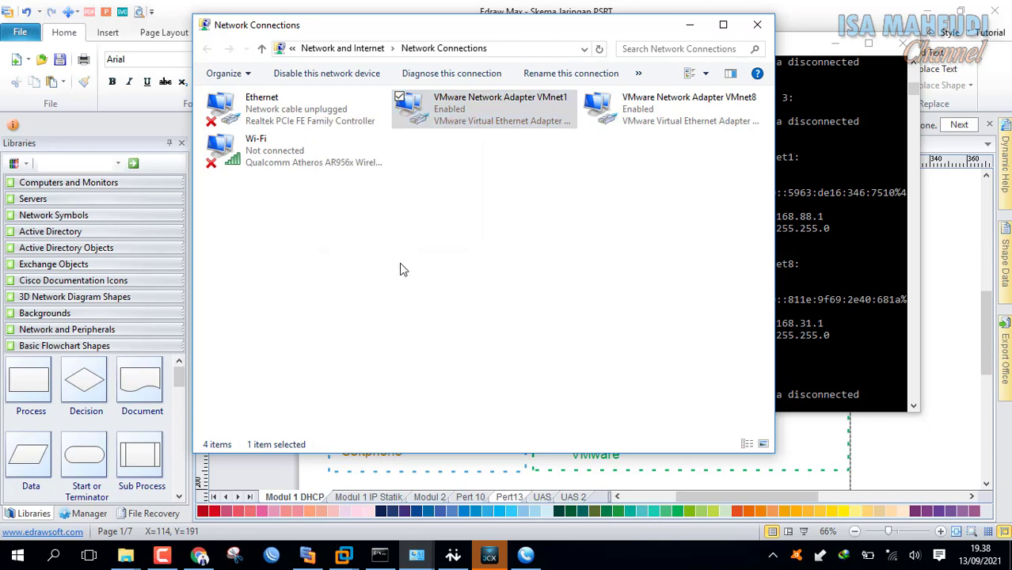
{"action": "left_click_drag", "start_coordinate": [452, 238], "coordinate": [456, 293]}
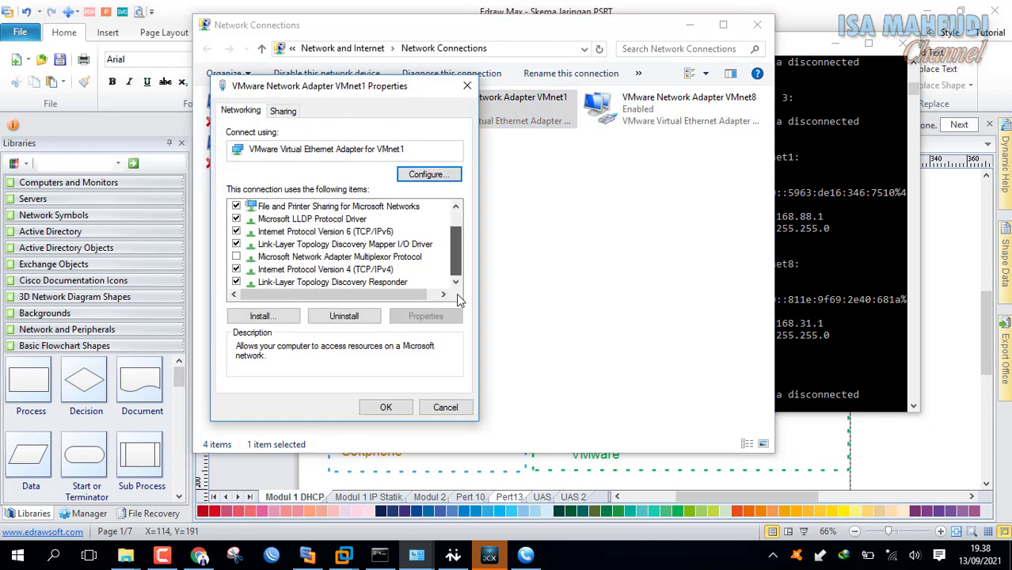
{"action": "left_click", "coordinate": [381, 270]}
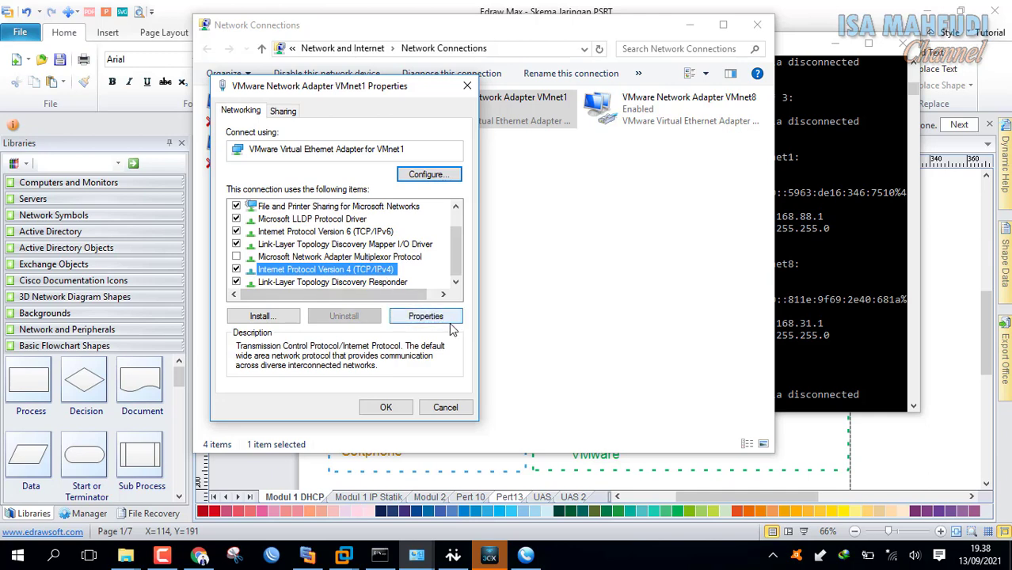
{"action": "left_click", "coordinate": [447, 319]}
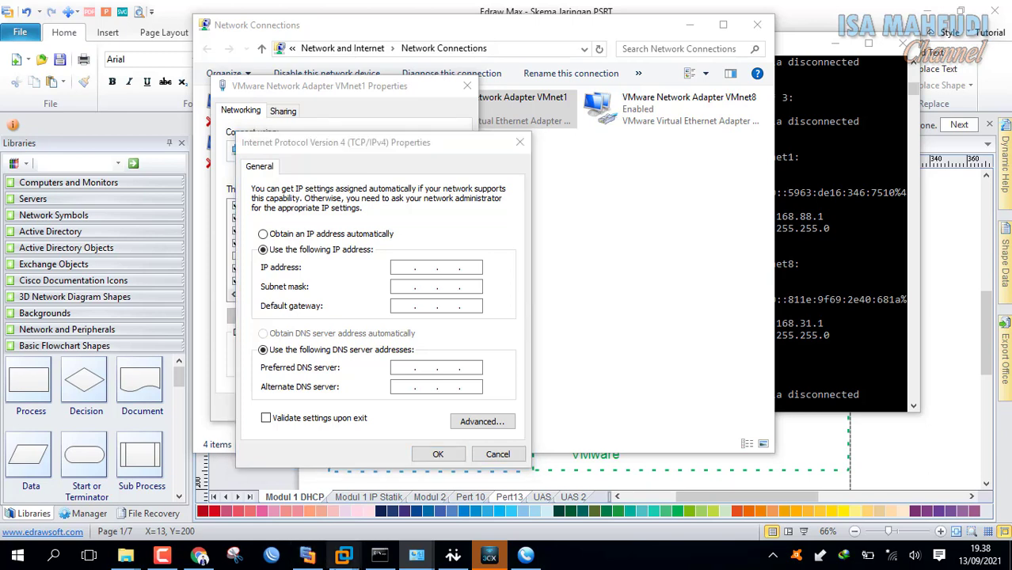
Enter VMnet1's IPv4 address 192.168.150.2, checking the network diagram for addresses.
{"action": "left_click", "coordinate": [310, 557]}
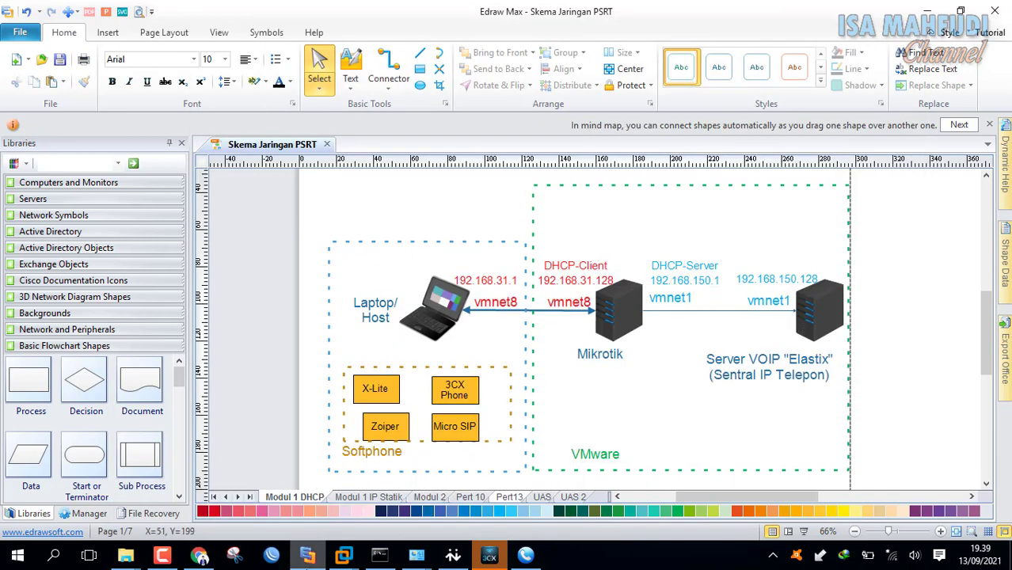
{"action": "mouse_move", "coordinate": [432, 561]}
{"action": "left_click", "coordinate": [483, 507]}
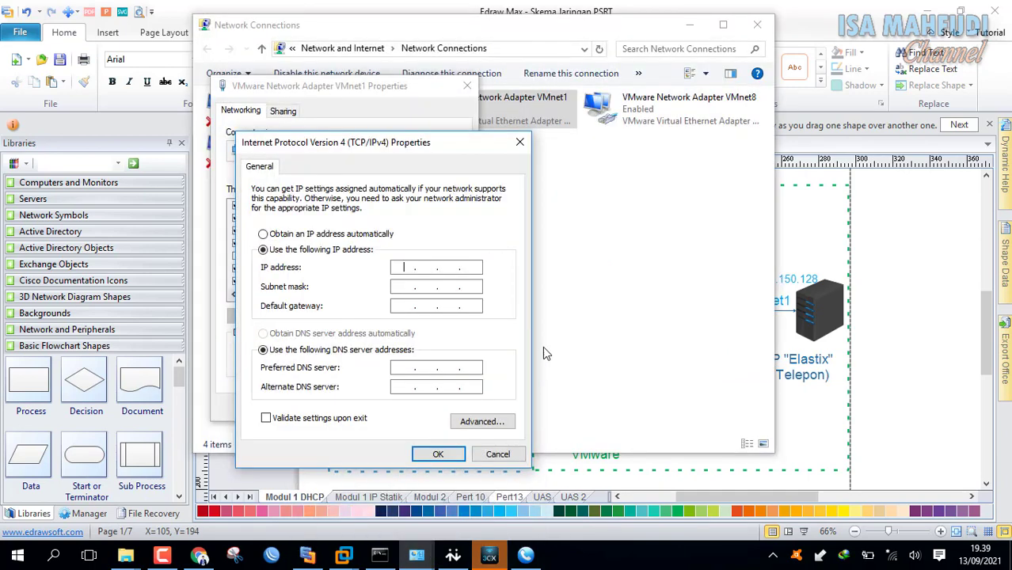
{"action": "type", "text": "192.168.150.1"}
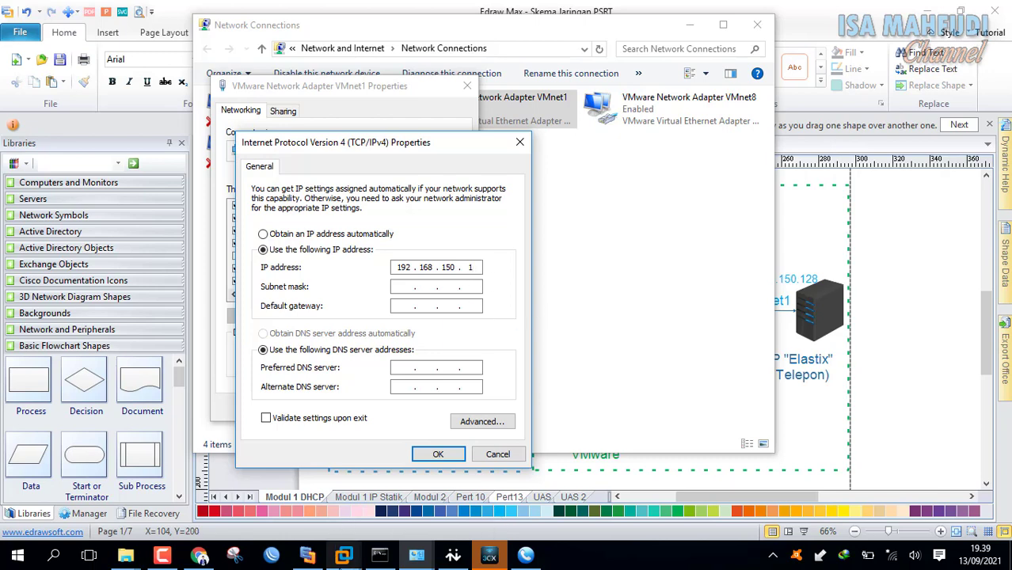
{"action": "left_click", "coordinate": [308, 554]}
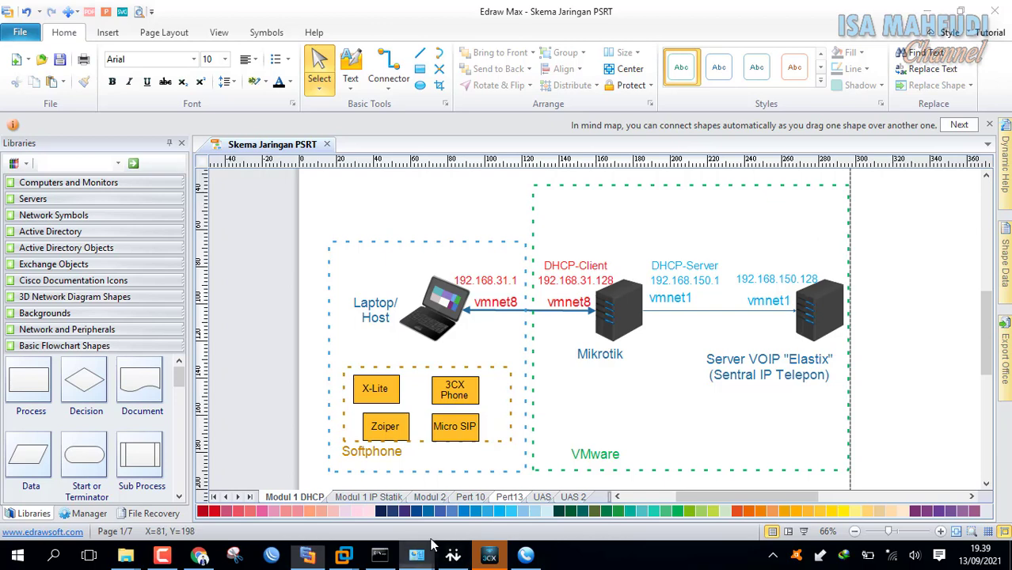
{"action": "mouse_move", "coordinate": [416, 554]}
{"action": "left_click", "coordinate": [478, 492]}
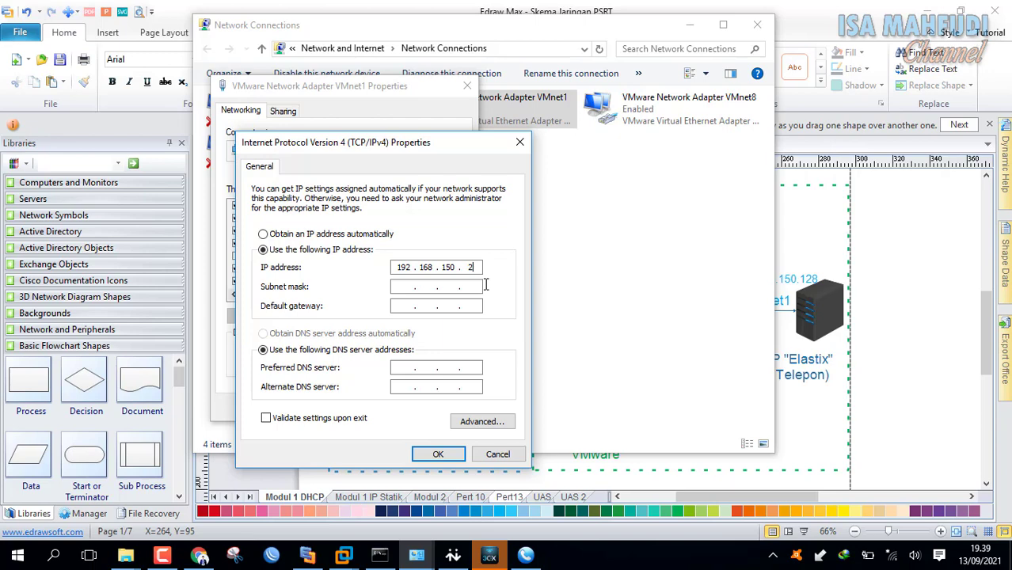
Fill in mask 255.255.255.0 and gateway 192.168.150.1, then show the MikroTik VM.
{"action": "key", "text": "Tab"}
{"action": "left_click", "coordinate": [405, 307]}
{"action": "type", "text": "192168"}
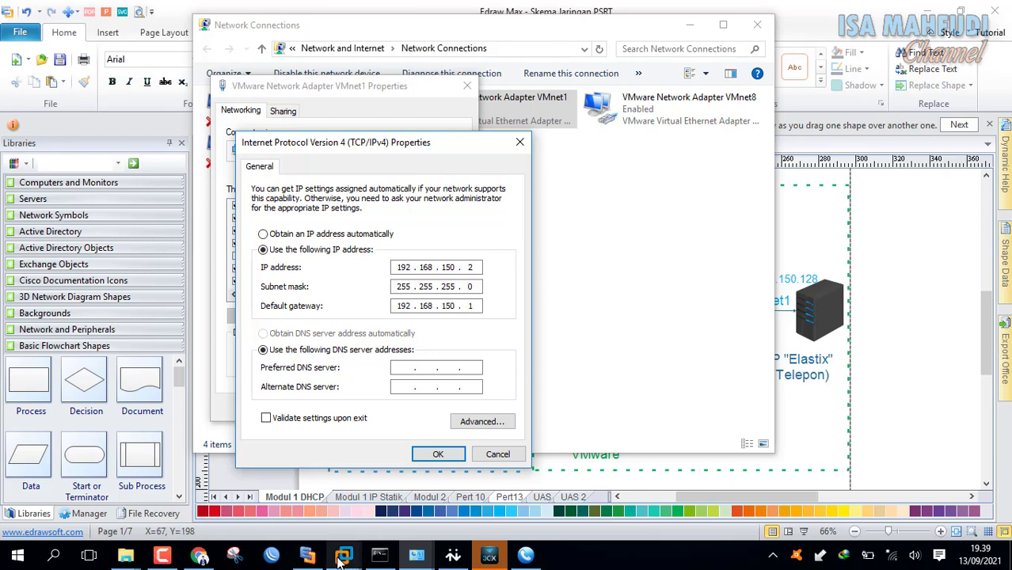
{"action": "mouse_move", "coordinate": [343, 555]}
{"action": "left_click", "coordinate": [349, 481]}
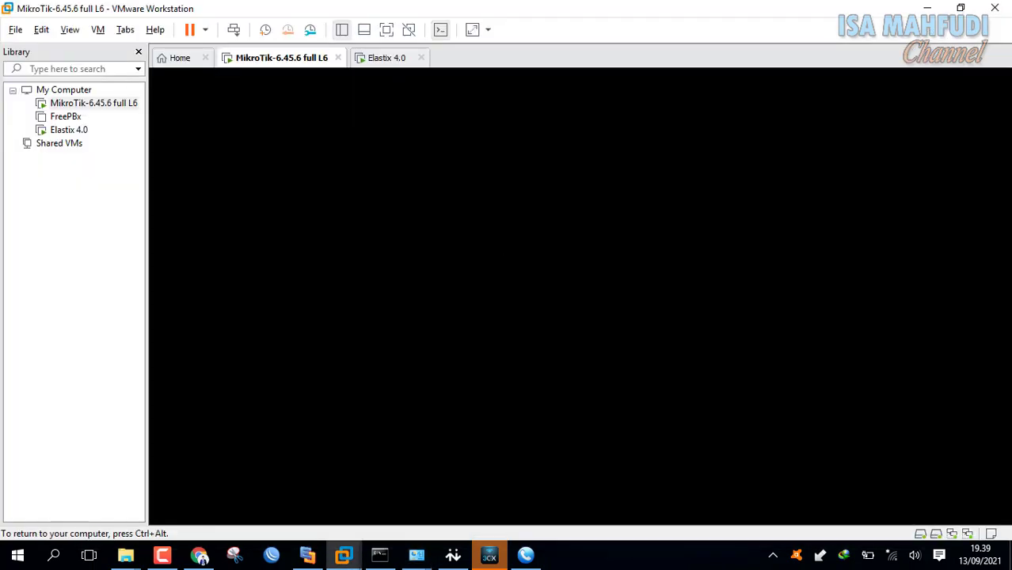
Save VMnet1's new IPv4 settings, close its properties, and disable the VMnet1 adapter.
{"action": "key", "text": "ctrl+alt"}
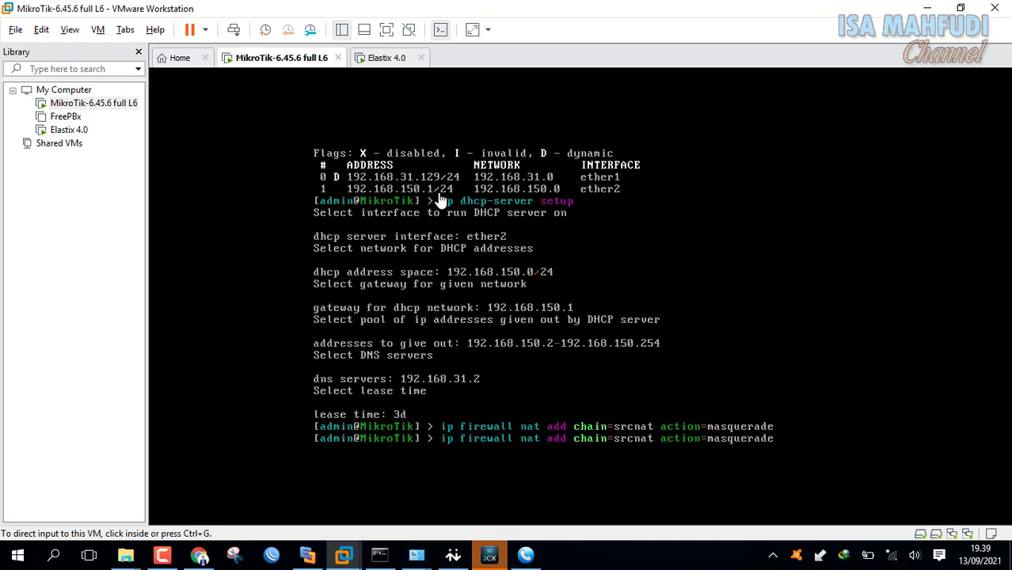
{"action": "mouse_move", "coordinate": [343, 557]}
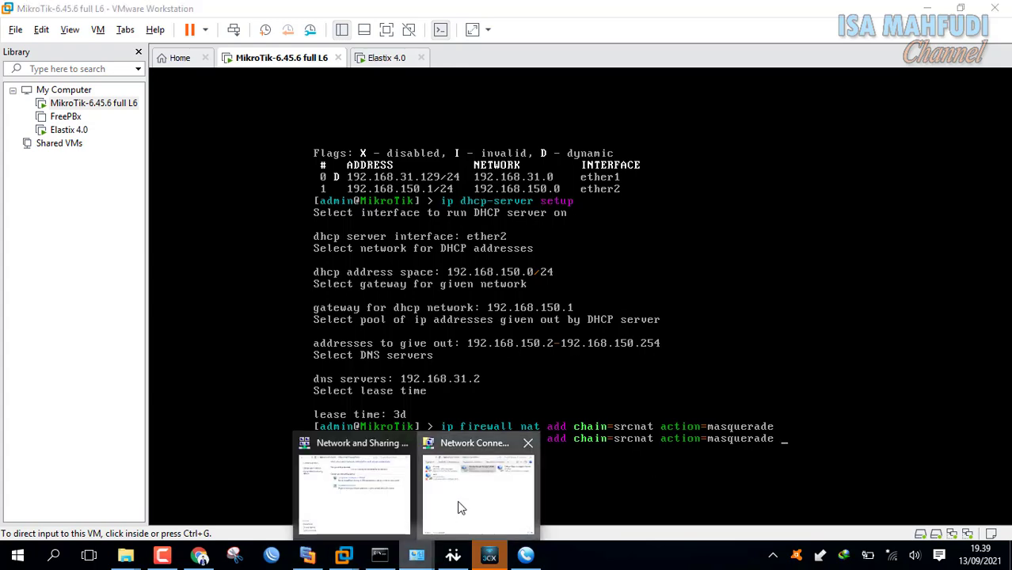
{"action": "left_click", "coordinate": [461, 502]}
{"action": "left_click", "coordinate": [456, 458]}
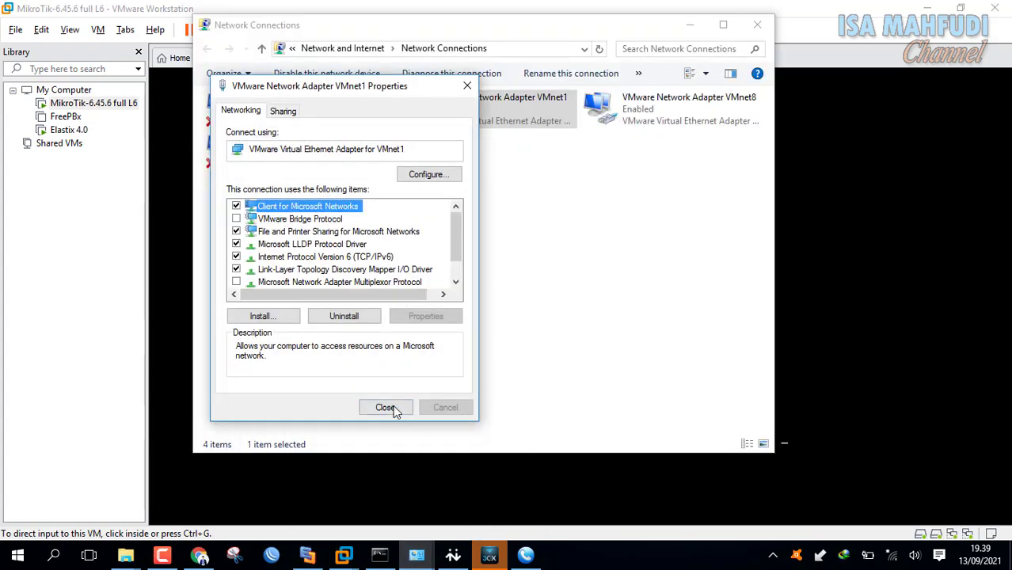
{"action": "left_click", "coordinate": [386, 407]}
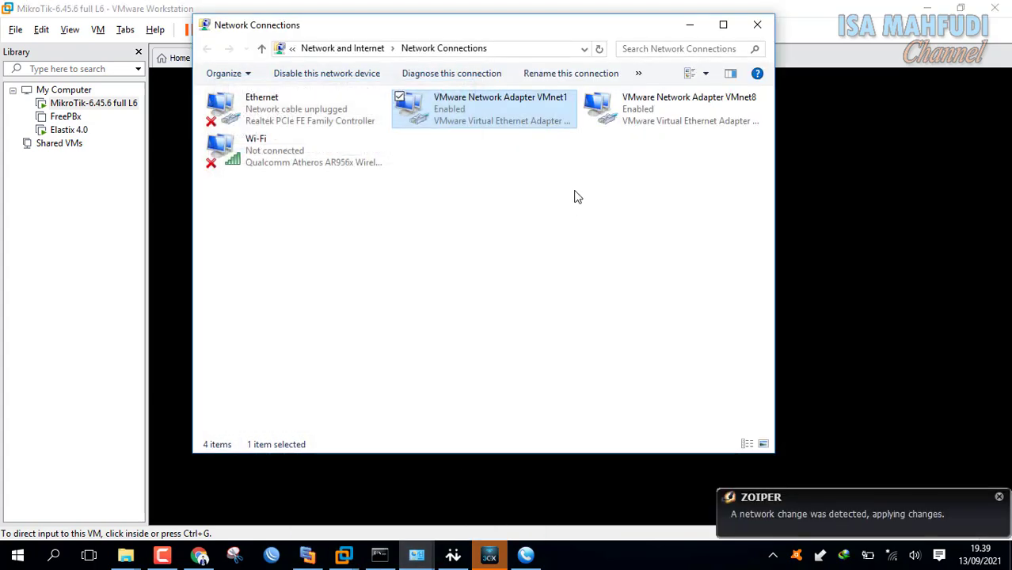
{"action": "right_click", "coordinate": [492, 114]}
{"action": "left_click", "coordinate": [484, 126]}
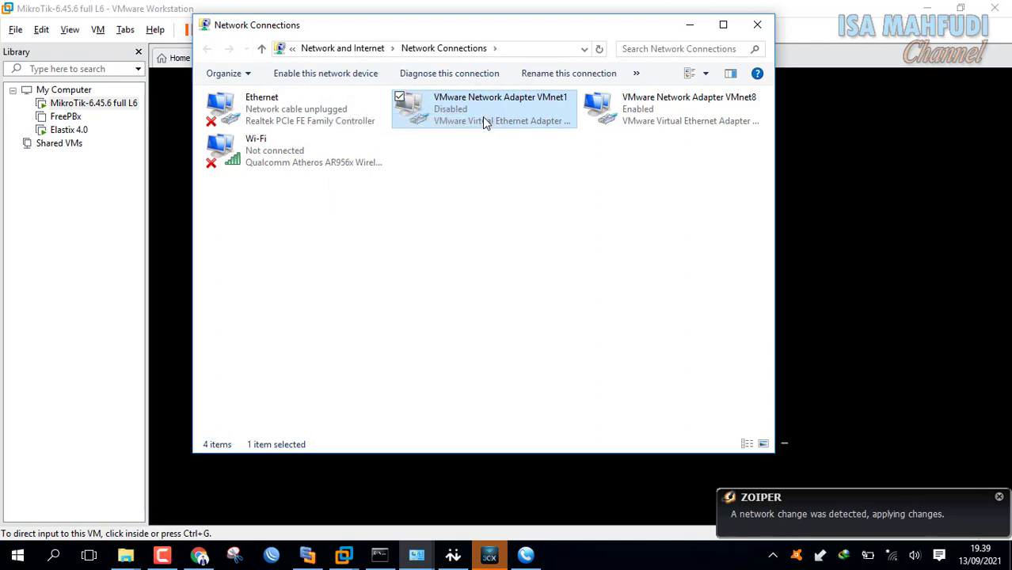
Re-enable VMnet1 and rerun the ping to 192.168.150.254, now getting 4 replies.
{"action": "right_click", "coordinate": [482, 119]}
{"action": "left_click", "coordinate": [469, 135]}
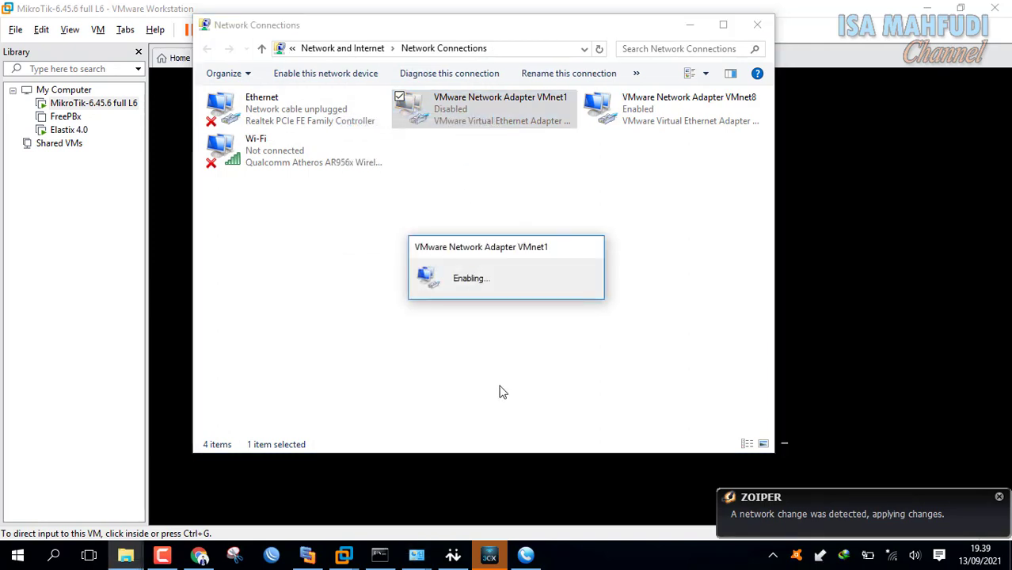
{"action": "left_click", "coordinate": [379, 557]}
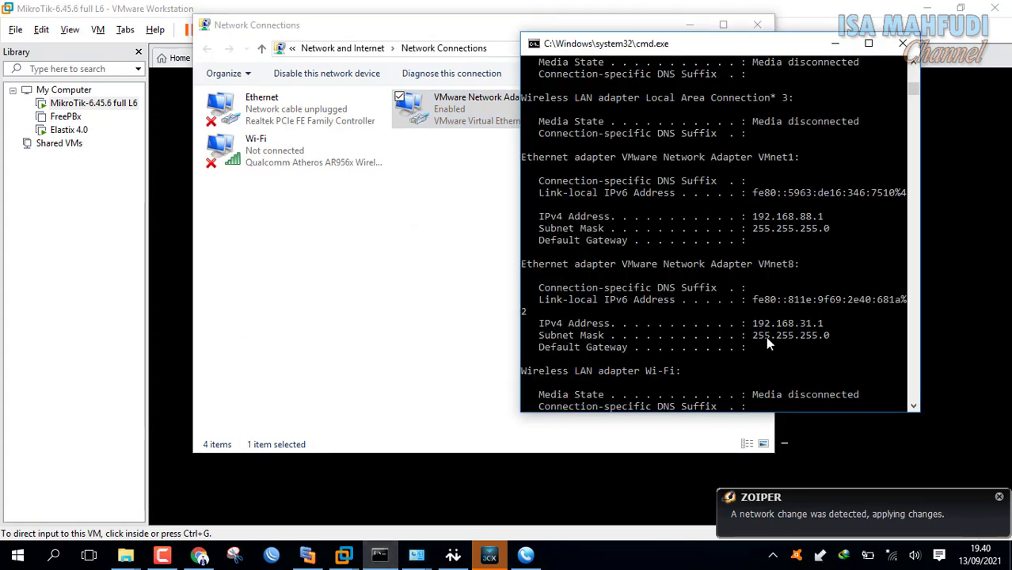
{"action": "key", "text": "Up"}
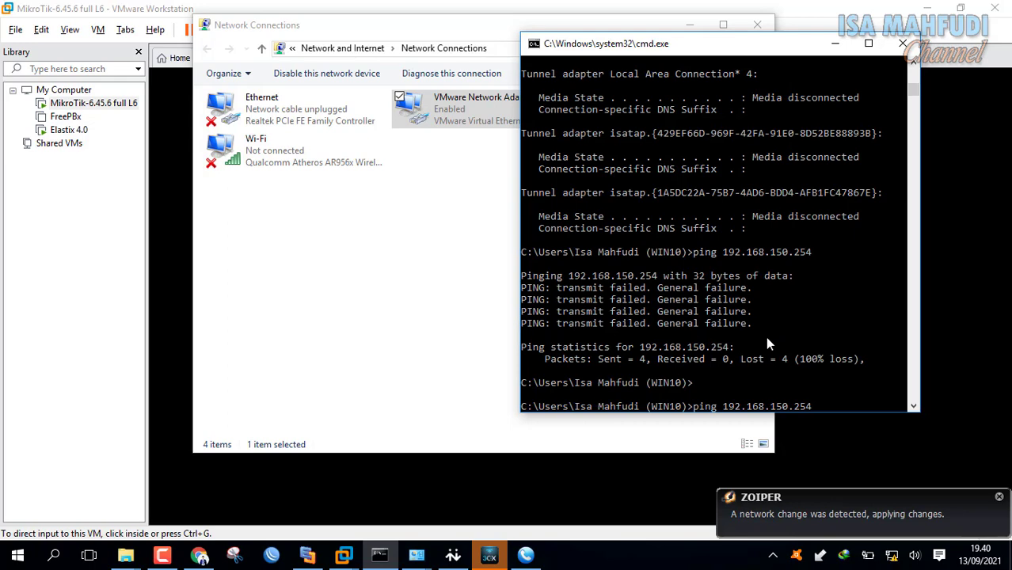
{"action": "key", "text": "Return"}
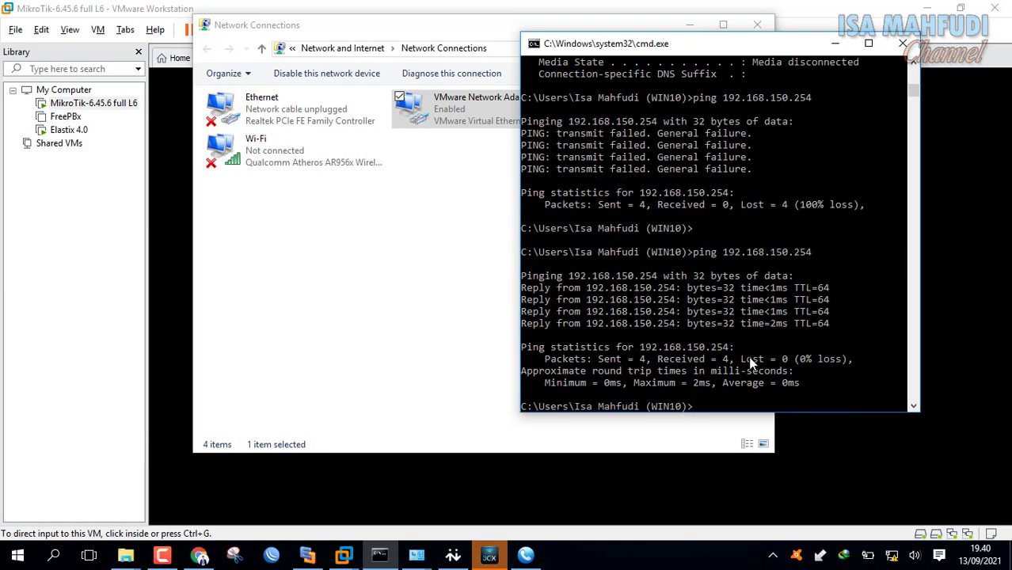
Dial extension 102 from X-Lite, let it ring on 3CXPhone, then hang up.
{"action": "left_click", "coordinate": [456, 555]}
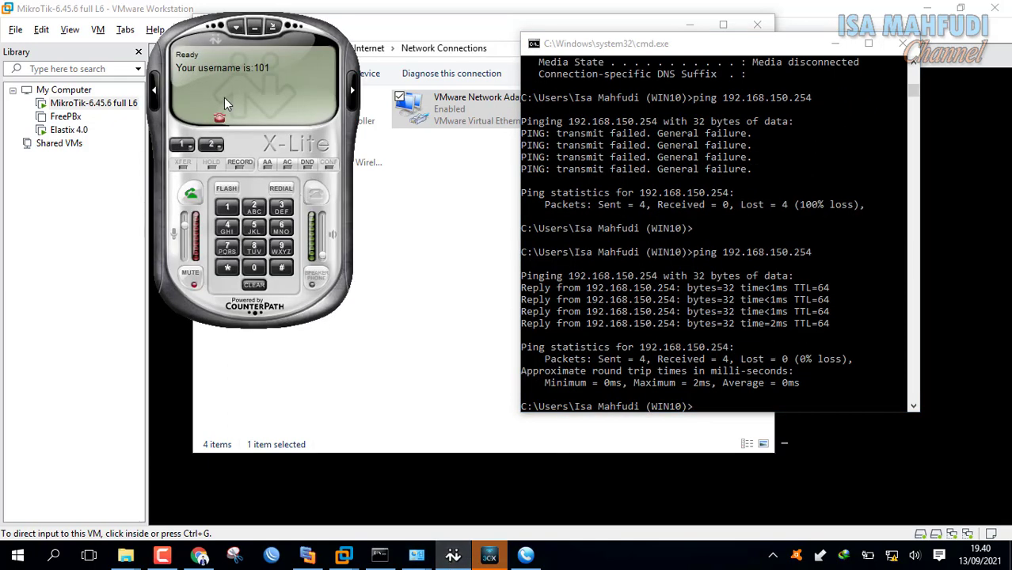
{"action": "left_click", "coordinate": [236, 210]}
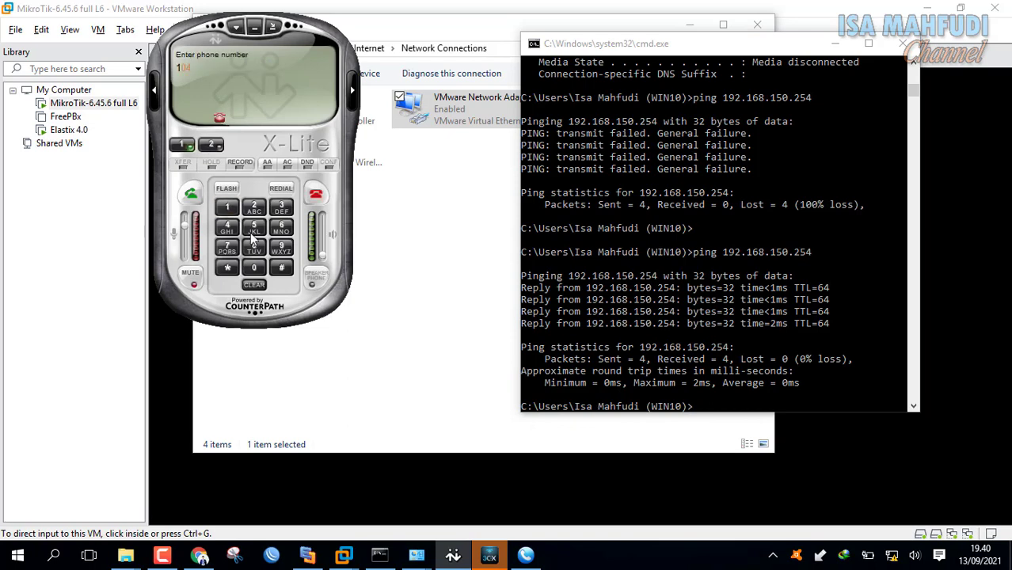
{"action": "left_click", "coordinate": [255, 270]}
{"action": "left_click", "coordinate": [254, 207]}
{"action": "left_click", "coordinate": [183, 146]}
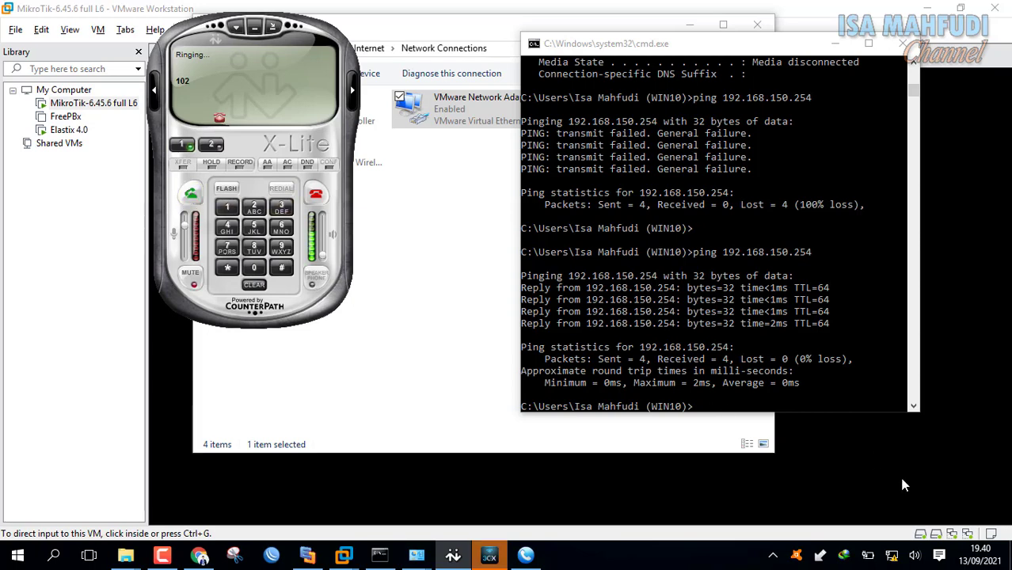
{"action": "left_click", "coordinate": [322, 192]}
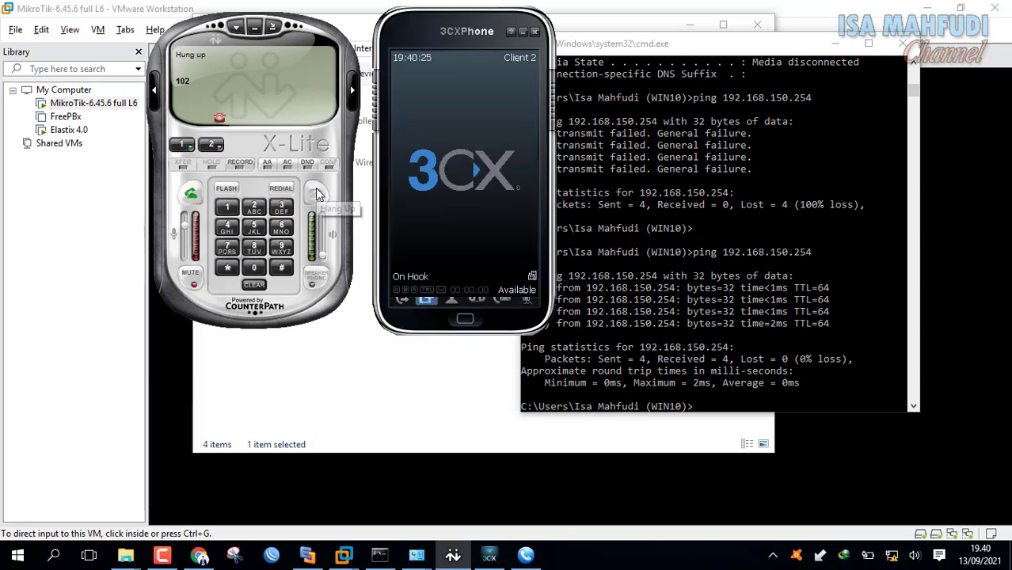
{"action": "left_click", "coordinate": [400, 420]}
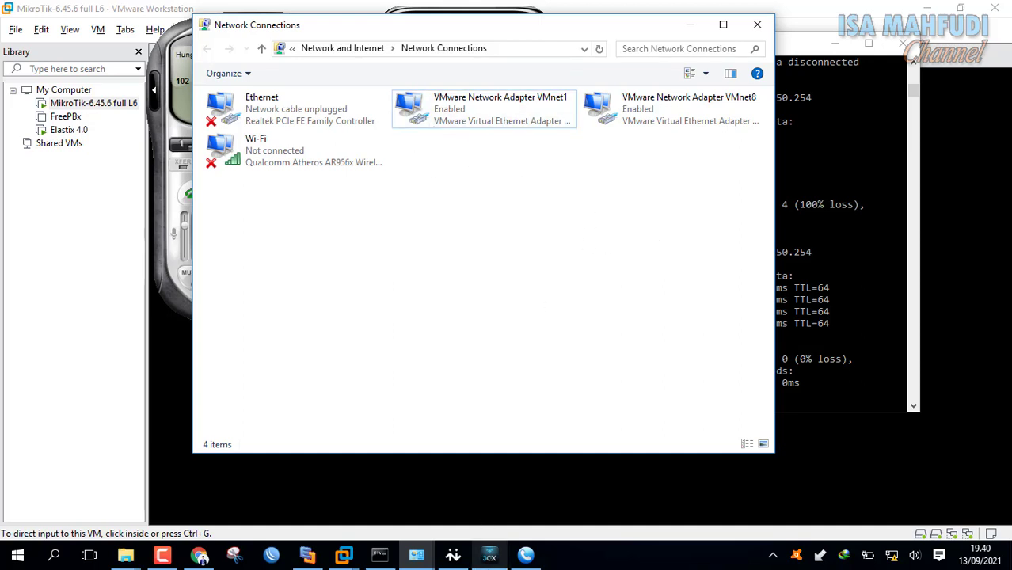
Log into the router at 192.168.31.129 in WinBox and add simple queue queue1 targeting ether1.
{"action": "left_click", "coordinate": [272, 556]}
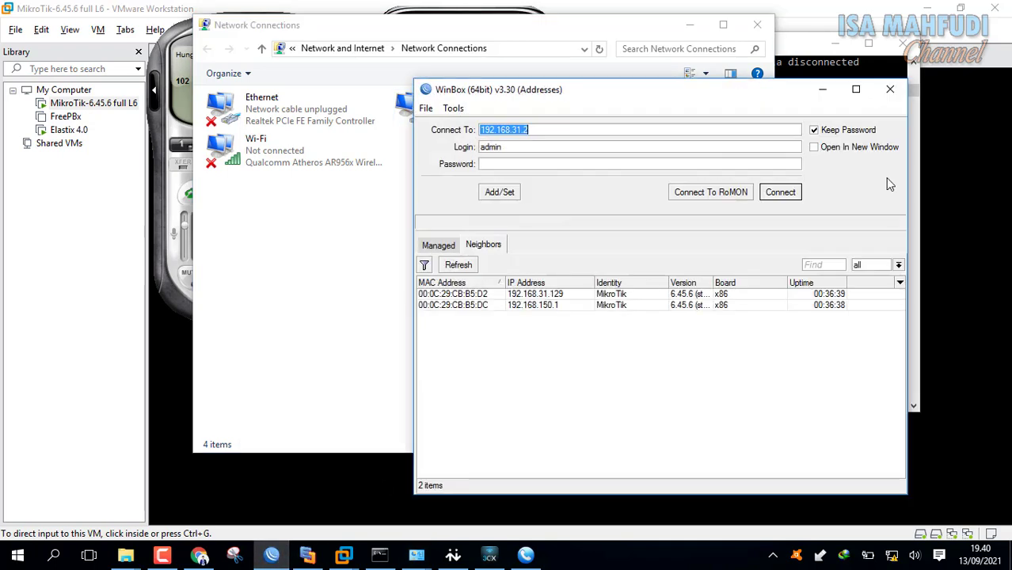
{"action": "left_click", "coordinate": [564, 296]}
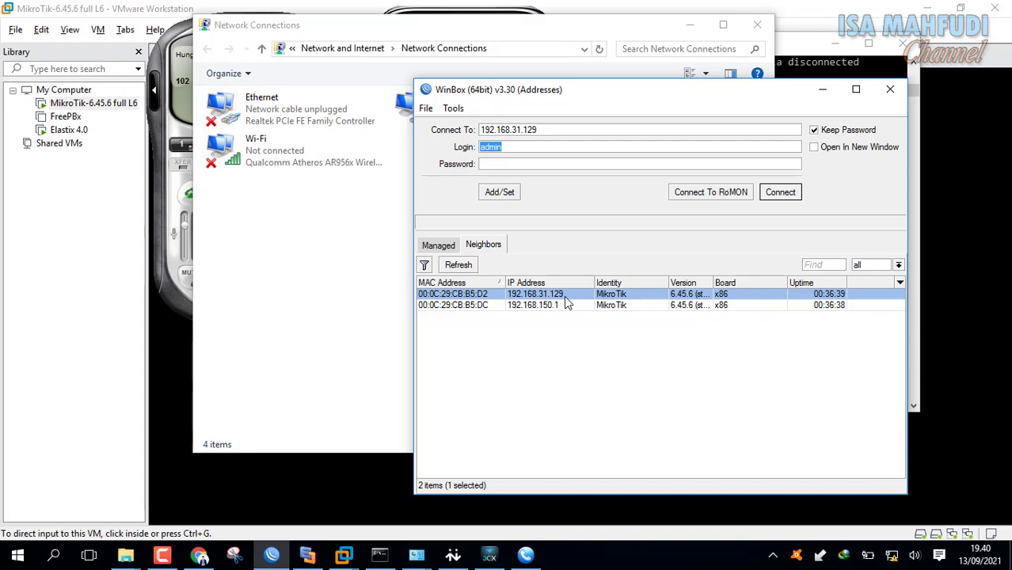
{"action": "left_click", "coordinate": [790, 197]}
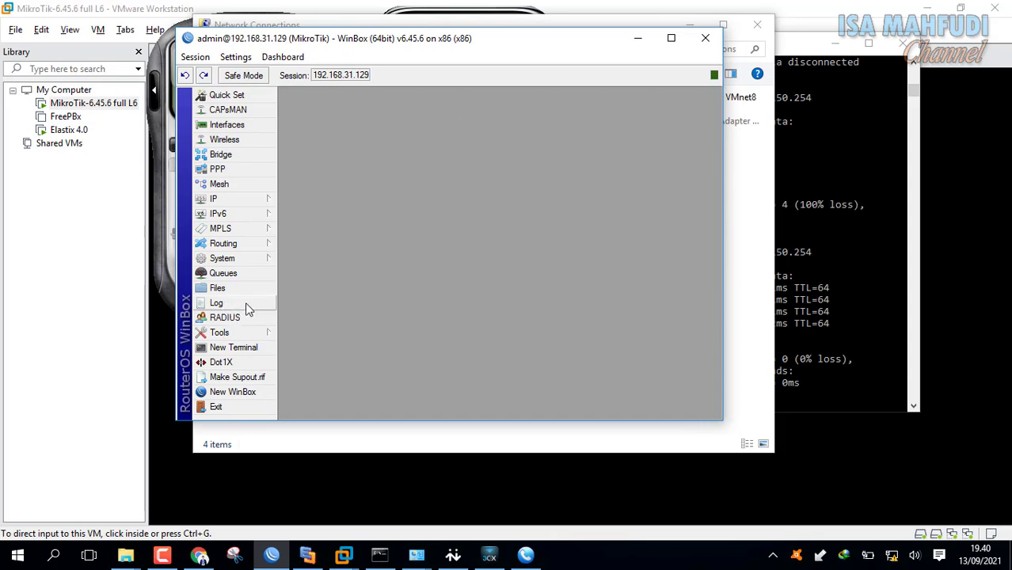
{"action": "left_click", "coordinate": [245, 276]}
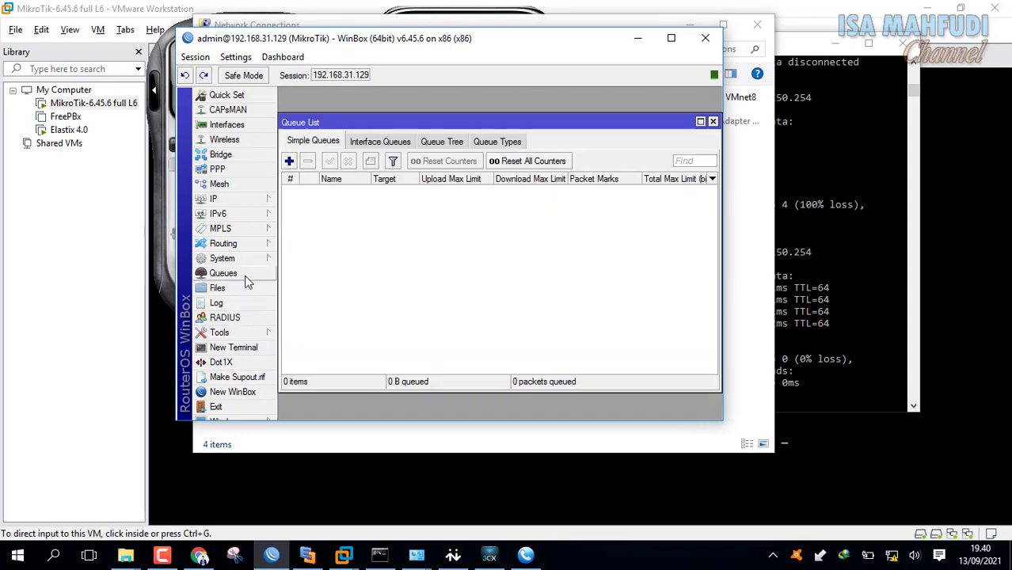
{"action": "left_click", "coordinate": [289, 163]}
{"action": "left_click", "coordinate": [404, 203]}
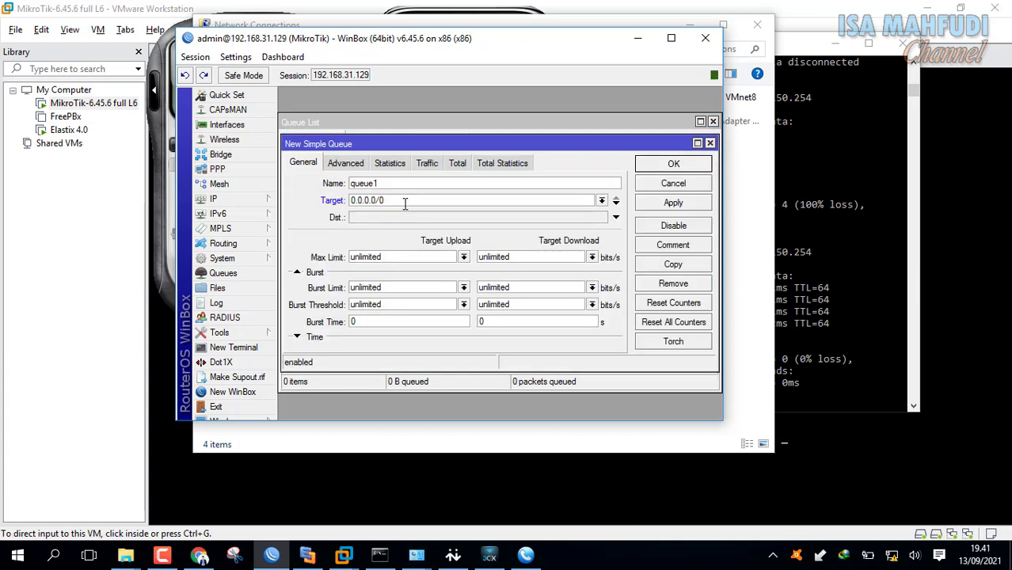
{"action": "scroll", "coordinate": [405, 203], "scroll_direction": "down", "scroll_amount": 1}
{"action": "left_click", "coordinate": [685, 169]}
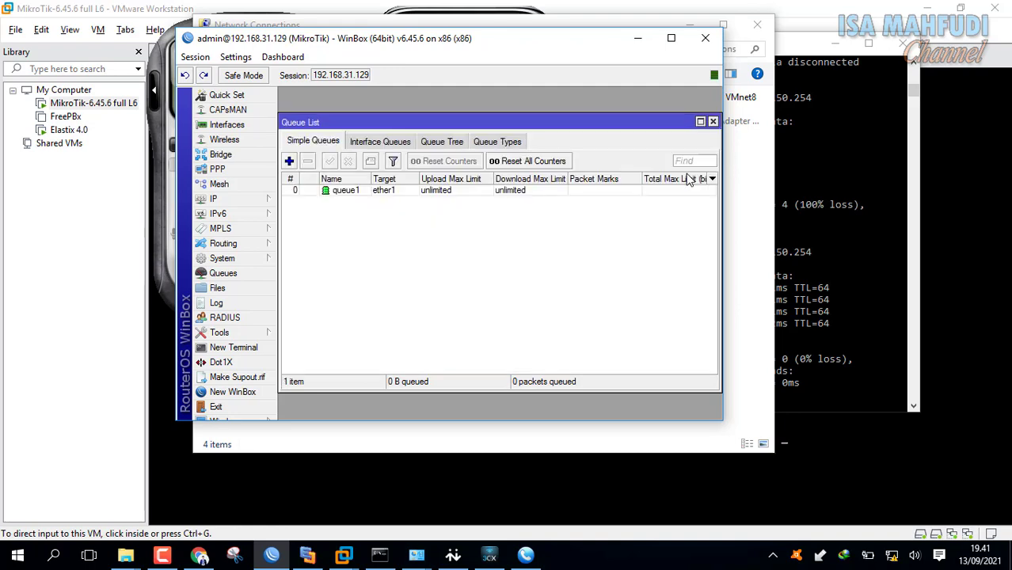
Set queue1's max limit to 64k upload and 64k download and save it.
{"action": "double_click", "coordinate": [380, 194]}
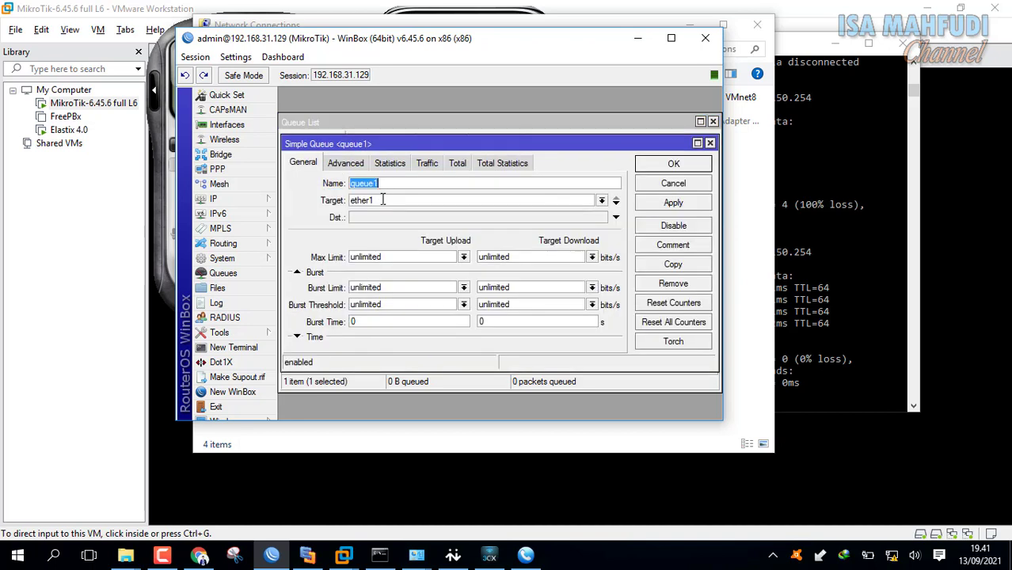
{"action": "left_click", "coordinate": [446, 255]}
{"action": "left_click", "coordinate": [464, 257]}
{"action": "left_click", "coordinate": [445, 279]}
{"action": "left_click", "coordinate": [592, 258]}
{"action": "left_click", "coordinate": [592, 259]}
{"action": "left_click", "coordinate": [587, 279]}
{"action": "left_click", "coordinate": [672, 164]}
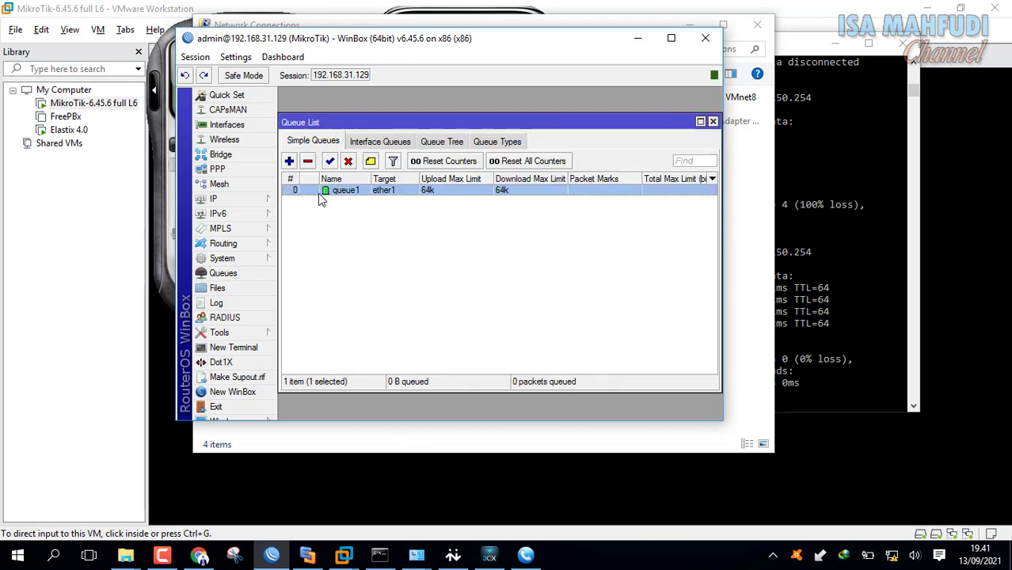
{"action": "left_click", "coordinate": [456, 558]}
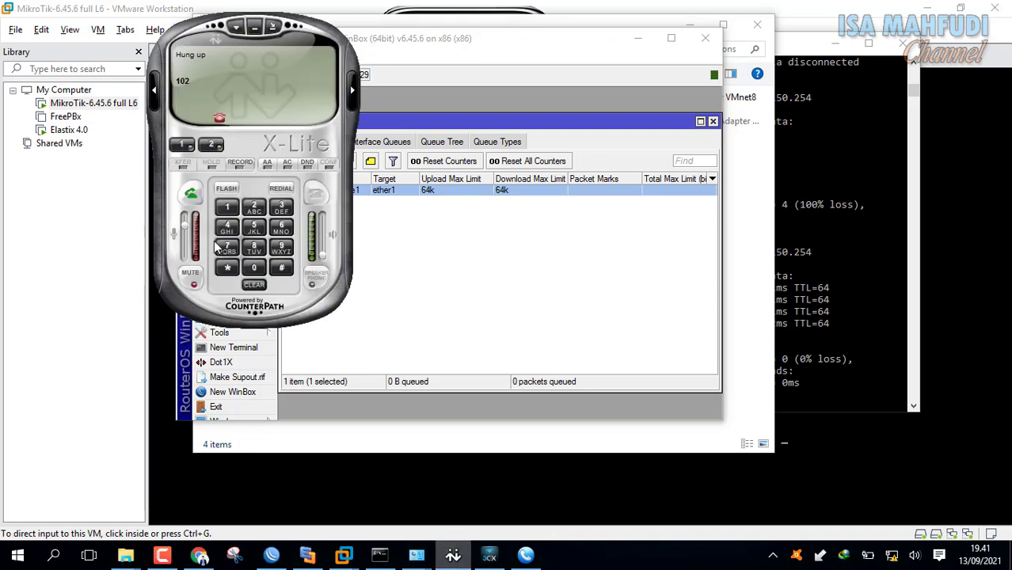
Call extension 102 from X-Lite and answer it on 3CXPhone.
{"action": "left_click", "coordinate": [211, 144]}
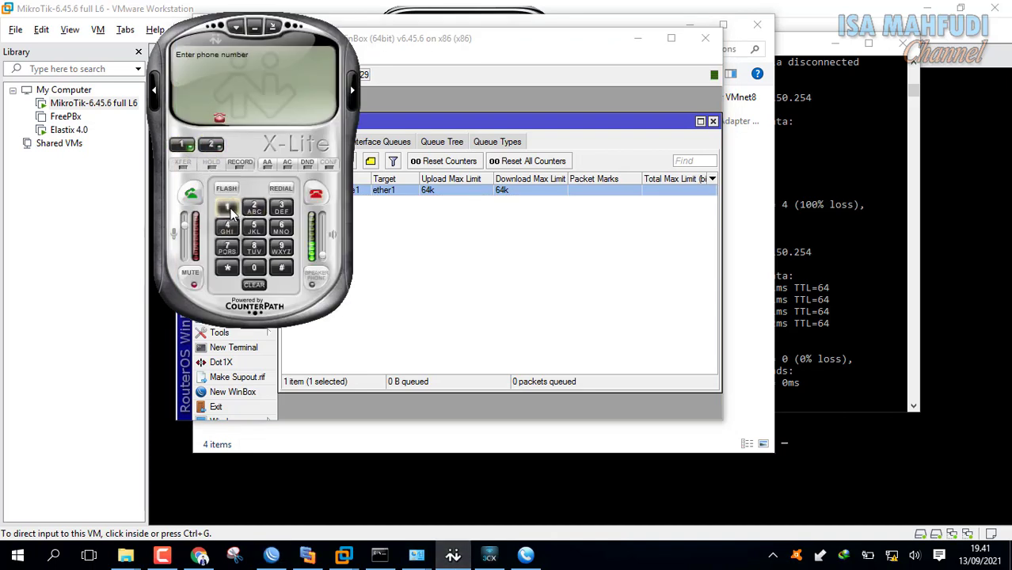
{"action": "type", "text": "102"}
{"action": "key", "text": "Return"}
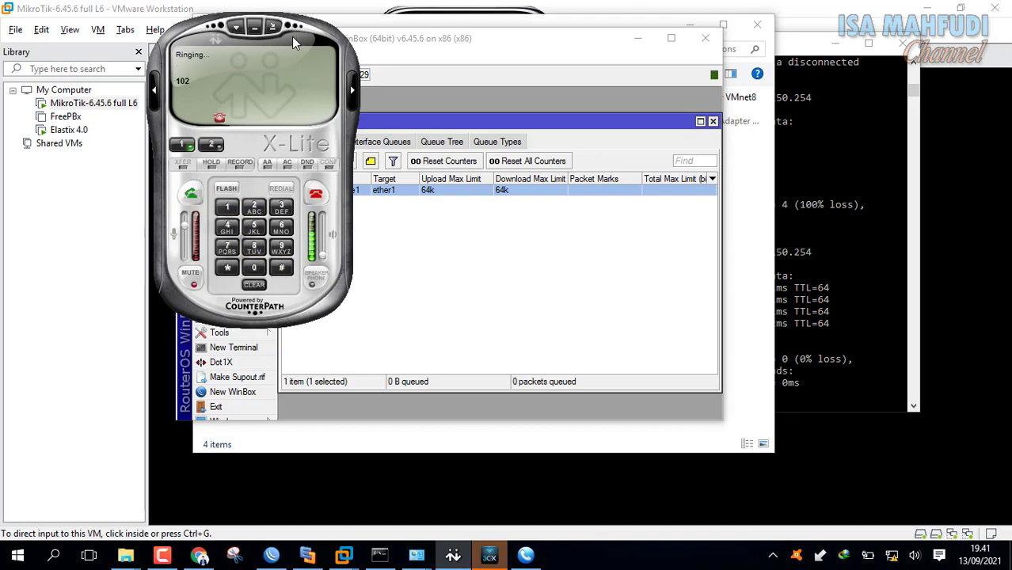
{"action": "left_click_drag", "start_coordinate": [213, 41], "coordinate": [549, 86]}
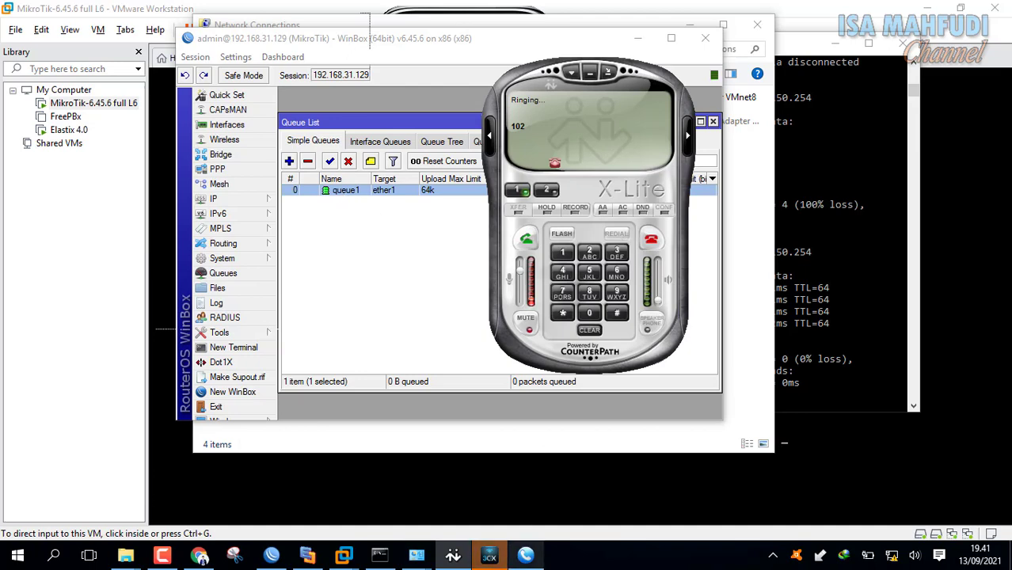
{"action": "left_click", "coordinate": [499, 559]}
{"action": "left_click", "coordinate": [471, 104]}
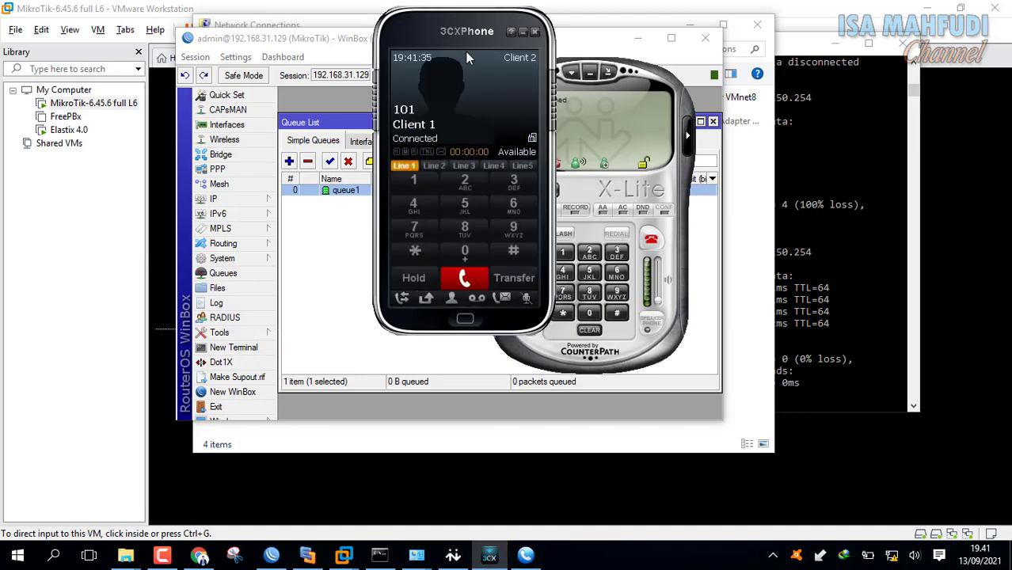
{"action": "left_click_drag", "start_coordinate": [433, 31], "coordinate": [652, 62]}
Watch queue1's traffic graphs during the call, then hang up after 28 seconds.
{"action": "left_click", "coordinate": [386, 190]}
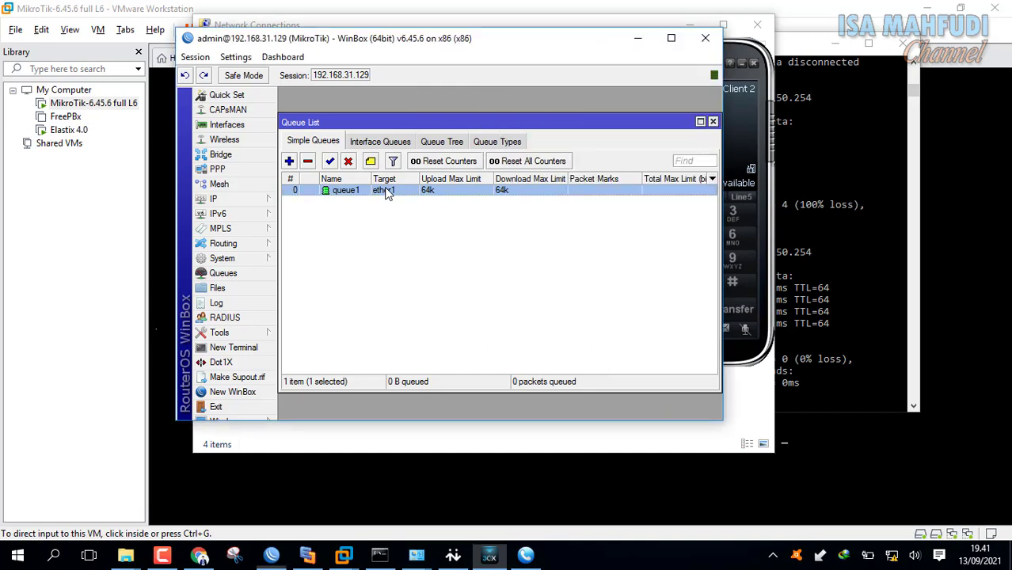
{"action": "double_click", "coordinate": [386, 190]}
{"action": "left_click", "coordinate": [425, 165]}
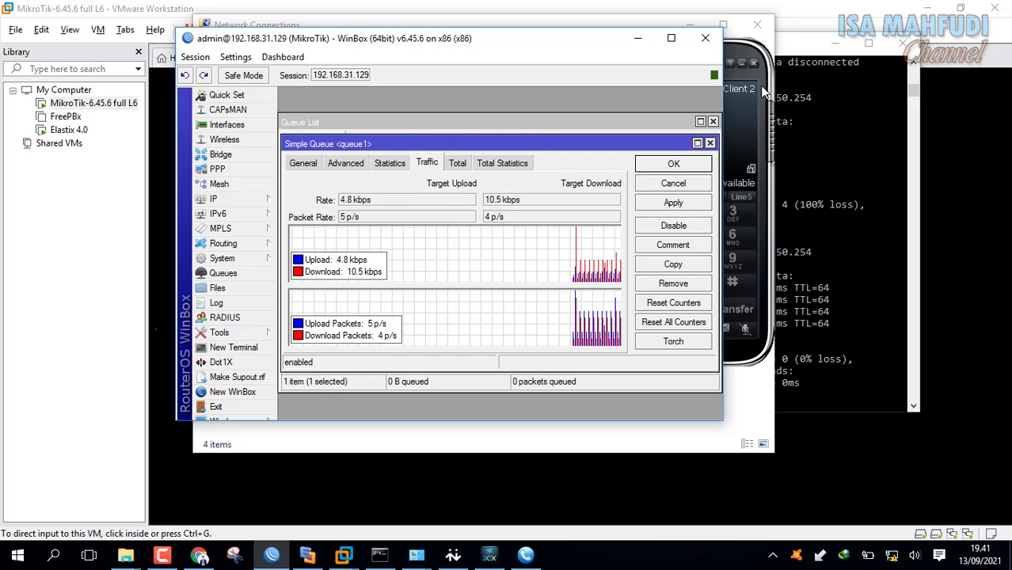
{"action": "left_click", "coordinate": [765, 93]}
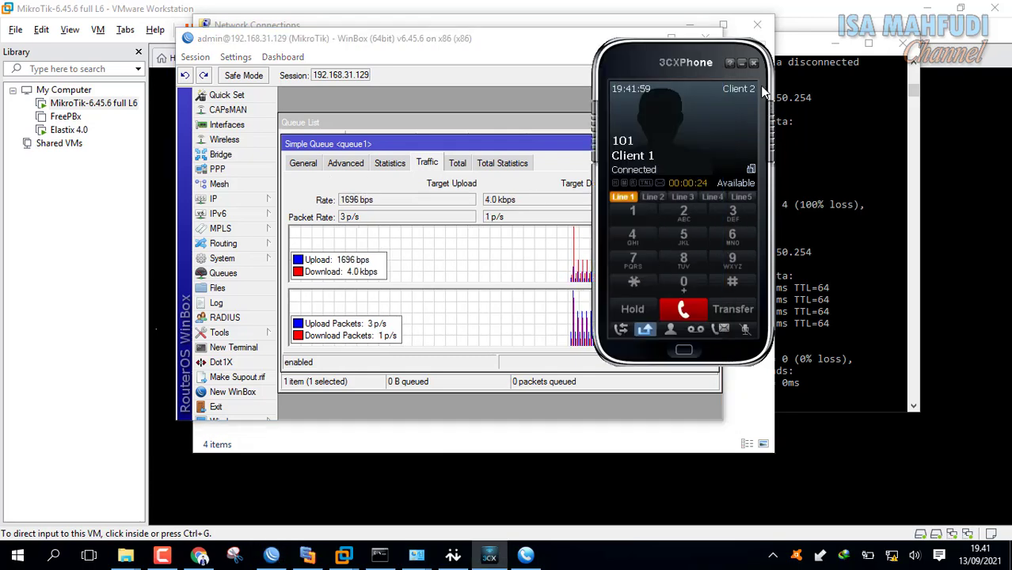
{"action": "left_click", "coordinate": [683, 320]}
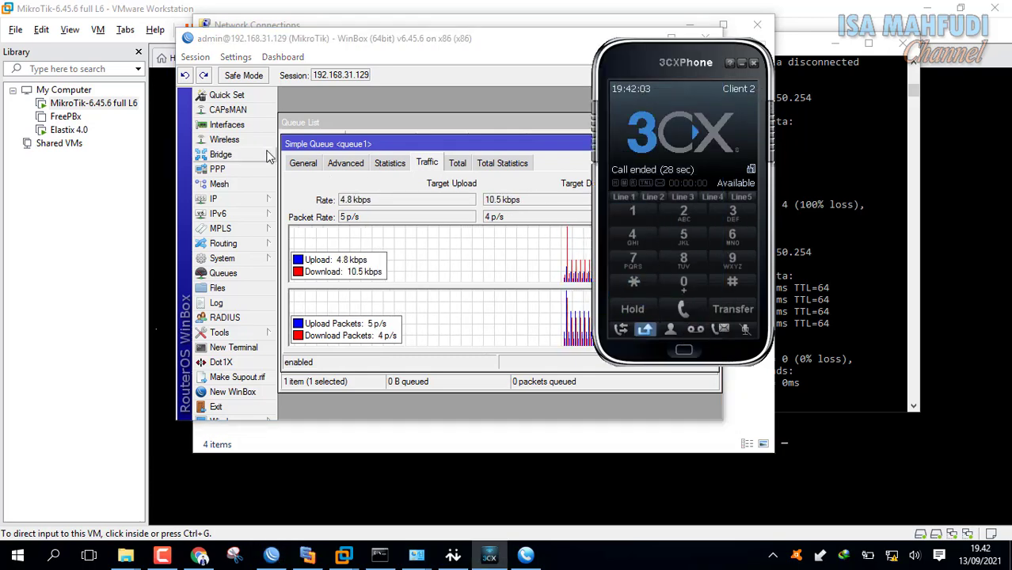
{"action": "left_click", "coordinate": [306, 163]}
{"action": "left_click", "coordinate": [369, 201]}
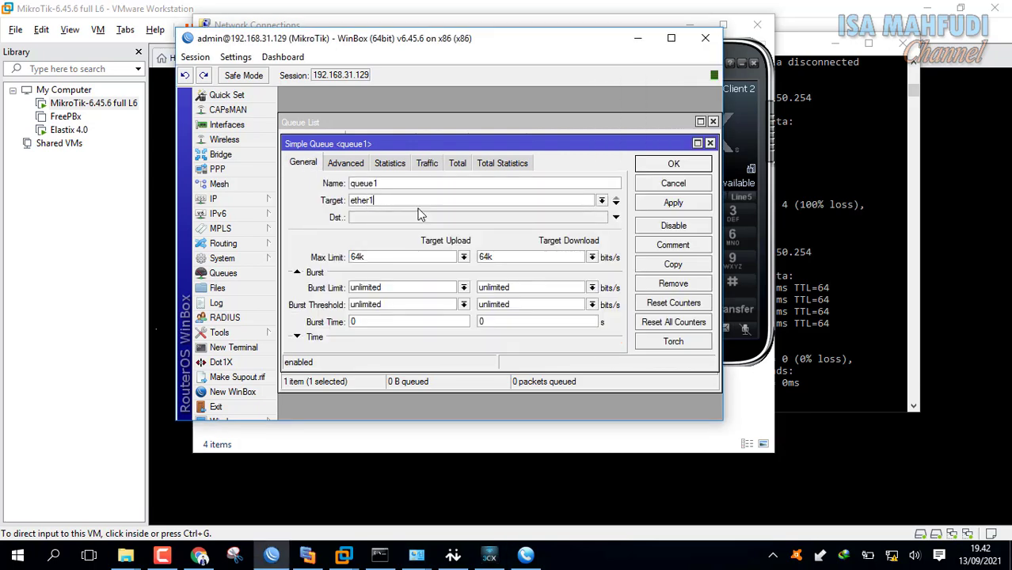
Change queue1's target from ether1 to ether2 and apply it.
{"action": "key", "text": "Down"}
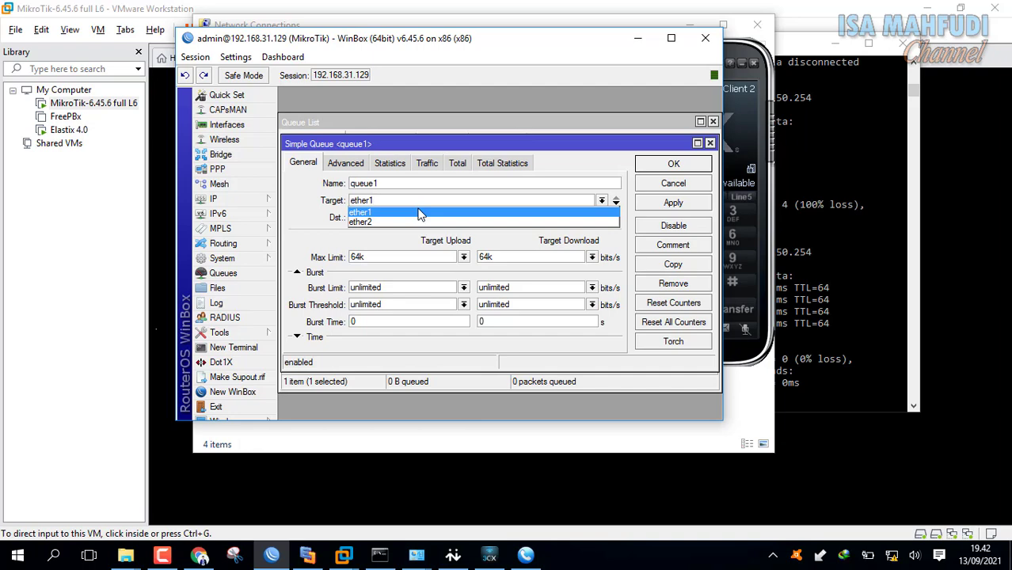
{"action": "key", "text": "Down"}
{"action": "key", "text": "Return"}
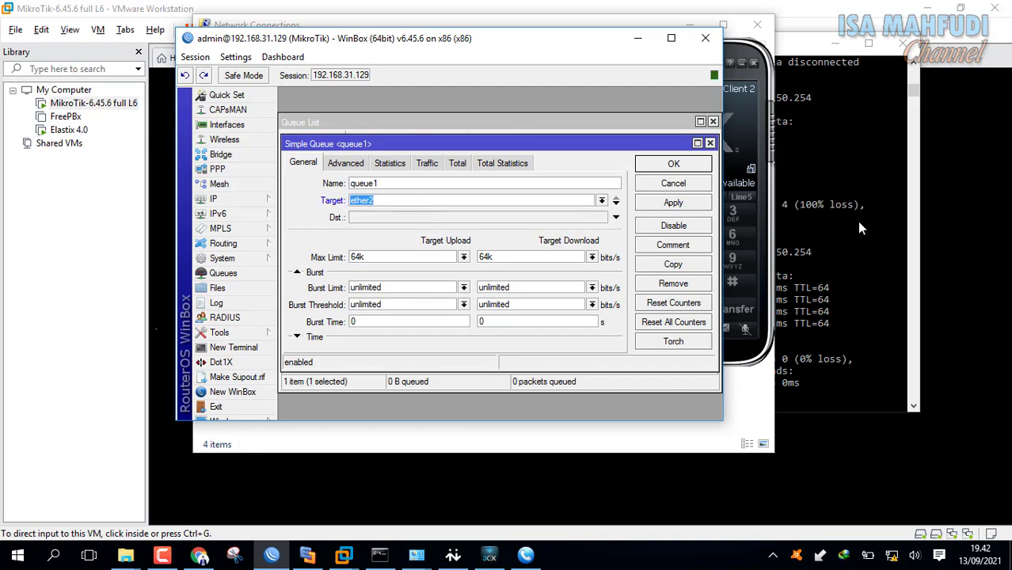
{"action": "left_click", "coordinate": [672, 204]}
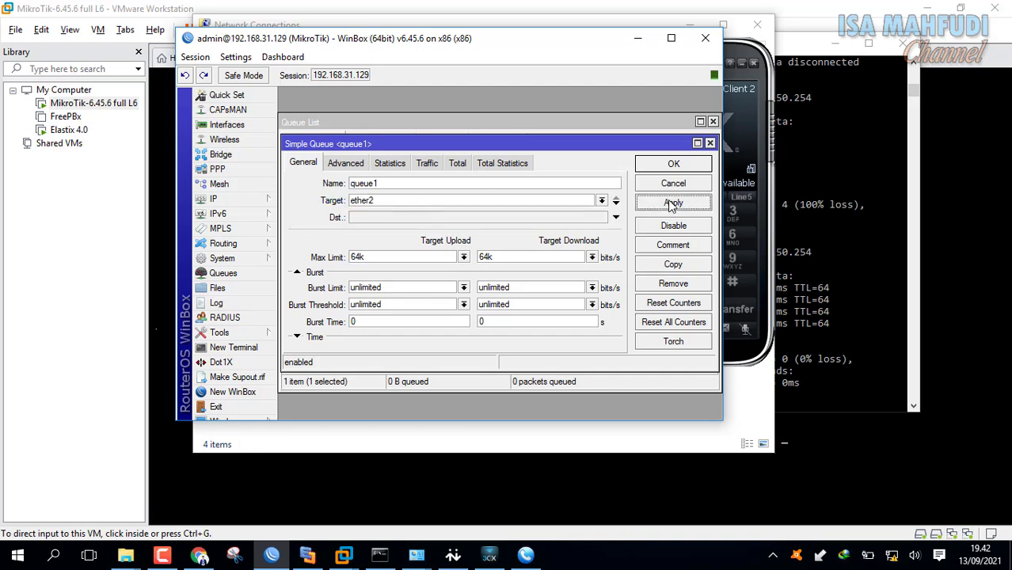
{"action": "left_click", "coordinate": [743, 64]}
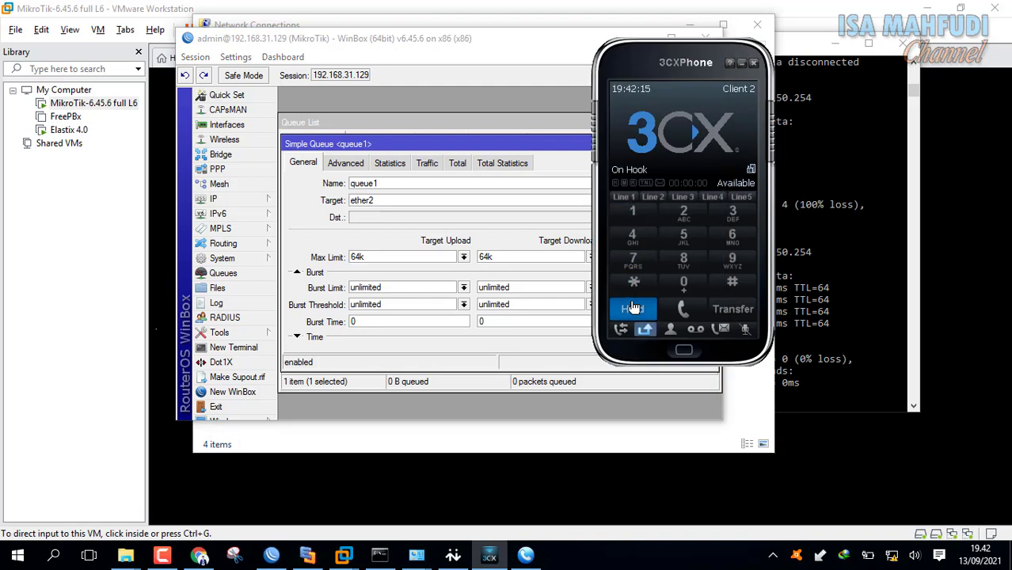
Attempt another call to 102, closing queue1's settings and clearing the failed call.
{"action": "left_click", "coordinate": [453, 555]}
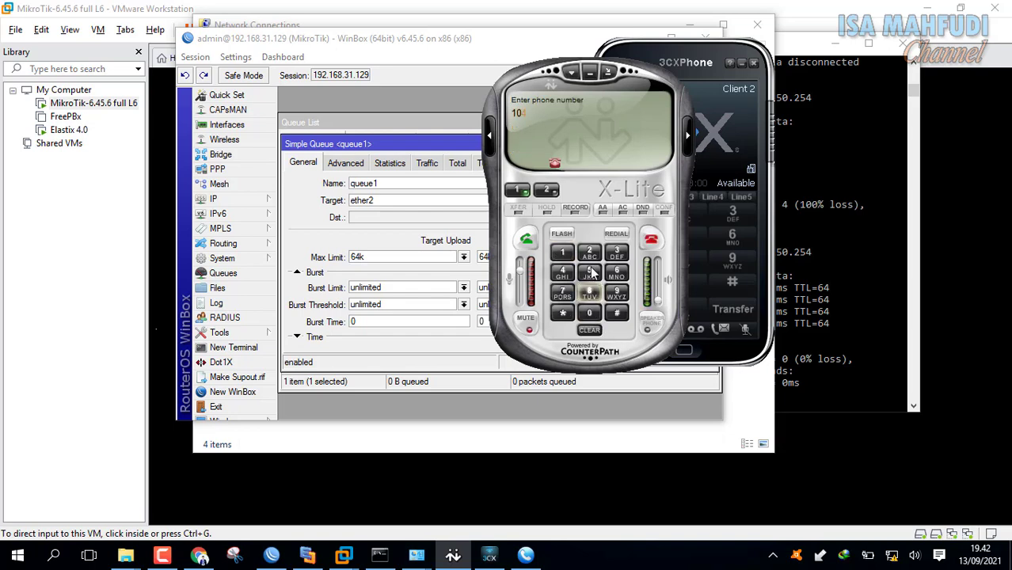
{"action": "left_click", "coordinate": [526, 239]}
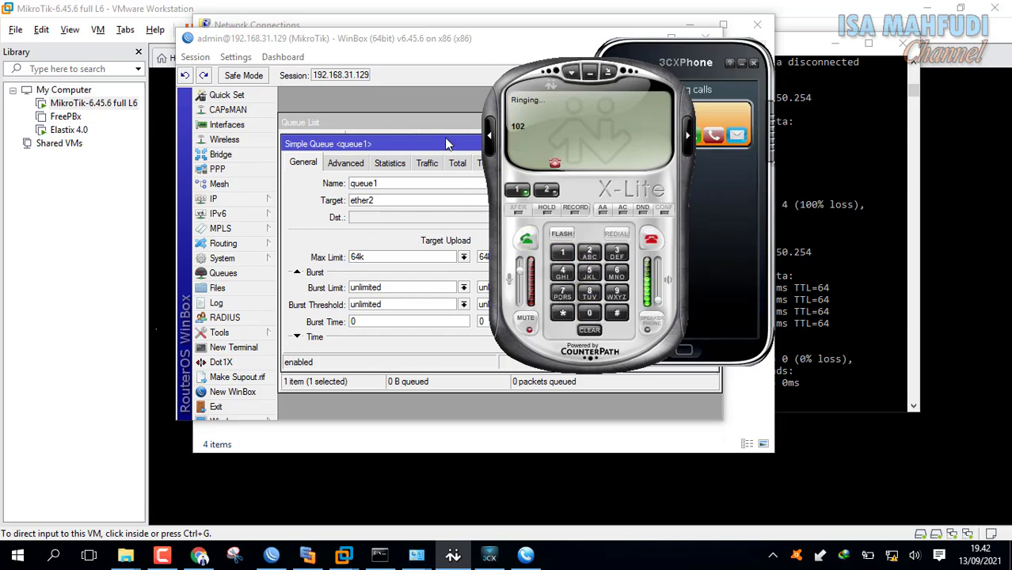
{"action": "left_click", "coordinate": [462, 150]}
{"action": "left_click", "coordinate": [686, 163]}
{"action": "left_click", "coordinate": [488, 555]}
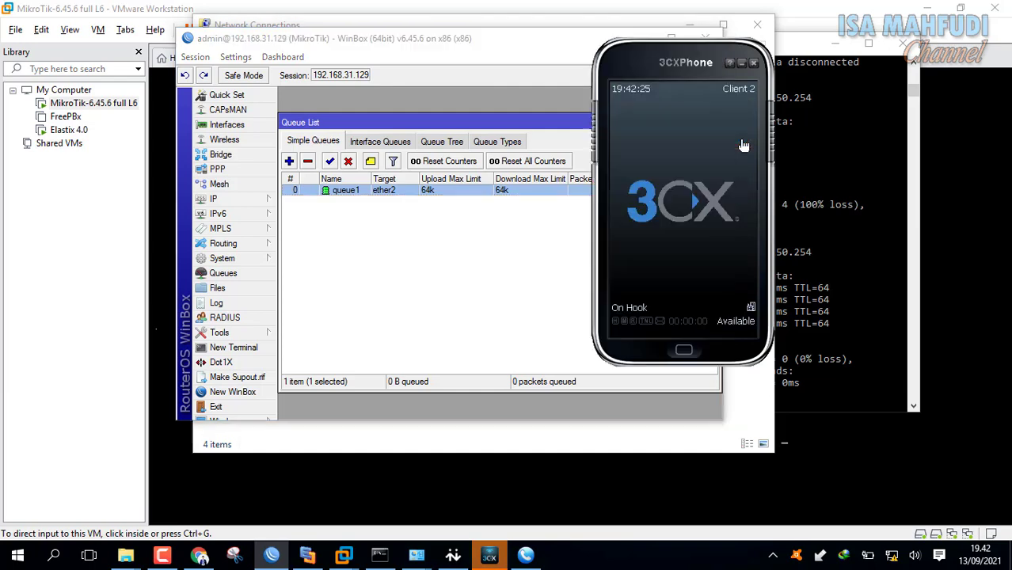
{"action": "left_click", "coordinate": [466, 555]}
{"action": "left_click", "coordinate": [651, 240]}
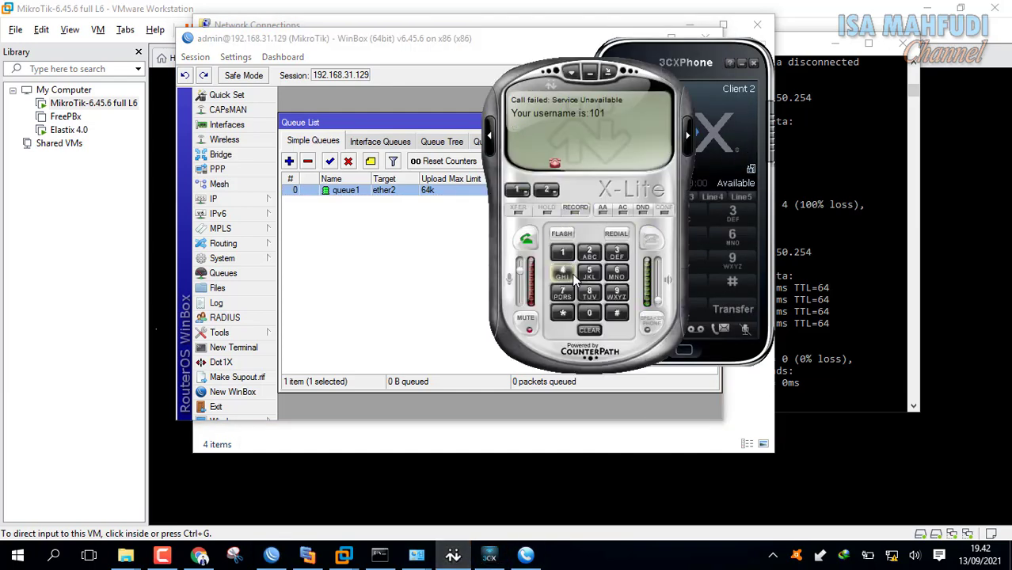
Redial 102 on X-Lite's keypad and answer it on 3CXPhone.
{"action": "left_click", "coordinate": [564, 253]}
{"action": "left_click", "coordinate": [591, 313]}
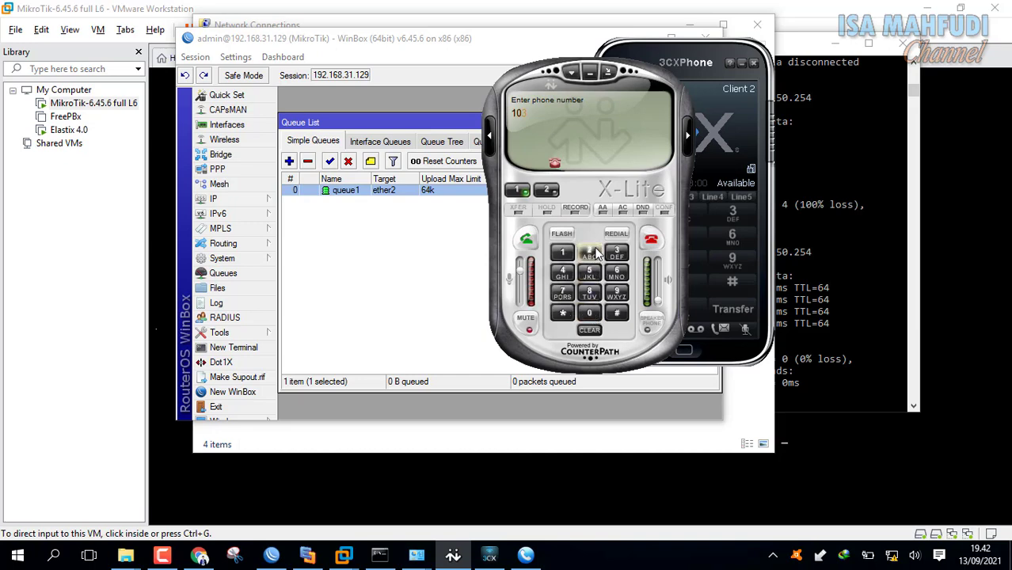
{"action": "left_click", "coordinate": [593, 253]}
{"action": "left_click", "coordinate": [526, 239]}
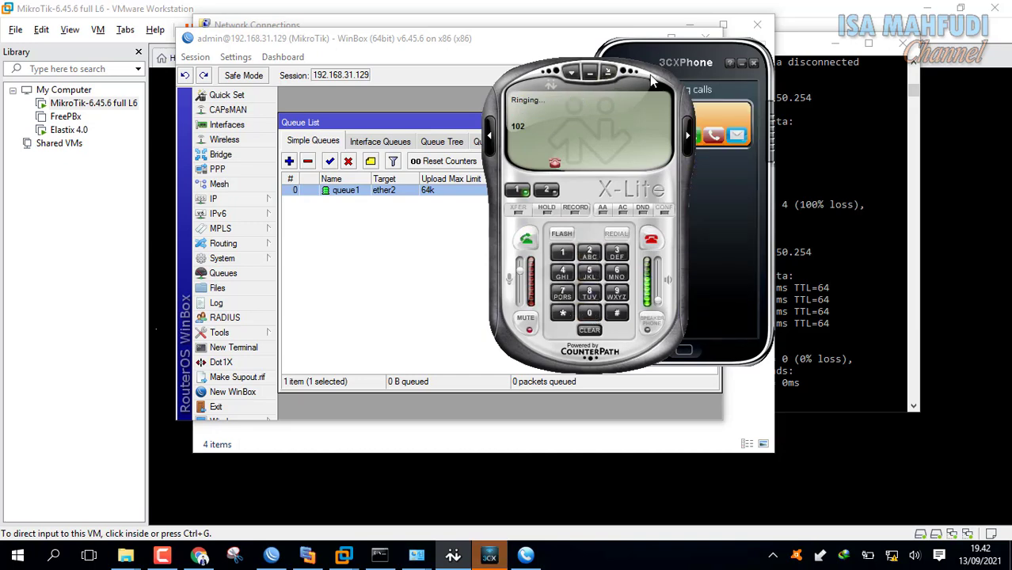
{"action": "left_click_drag", "start_coordinate": [650, 74], "coordinate": [605, 70]}
{"action": "left_click", "coordinate": [694, 137]}
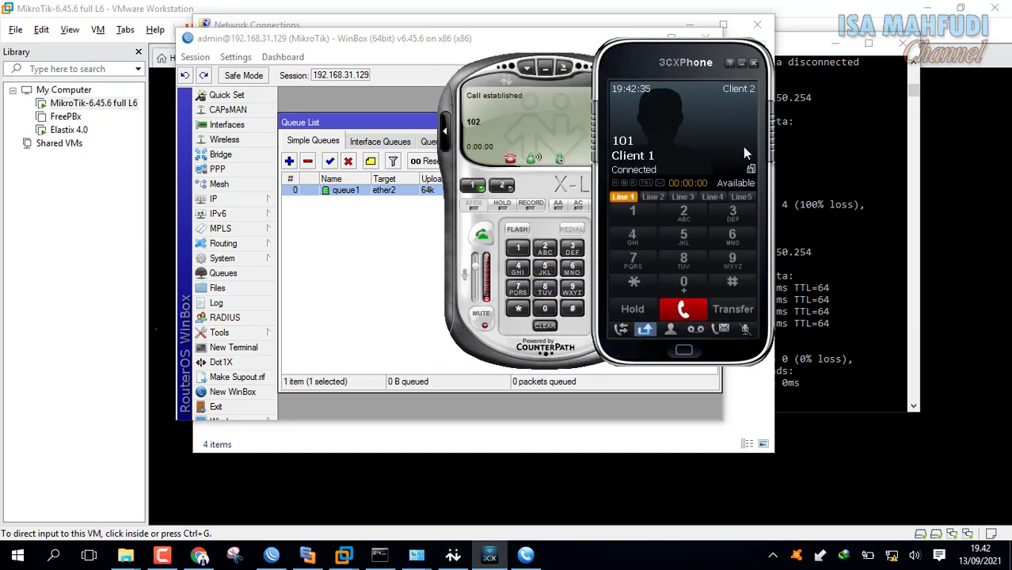
Check queue1's traffic graphs at 5.3 kbps up and 4.6 kbps down, then close its settings.
{"action": "left_click", "coordinate": [364, 190]}
{"action": "double_click", "coordinate": [363, 190]}
{"action": "left_click", "coordinate": [426, 166]}
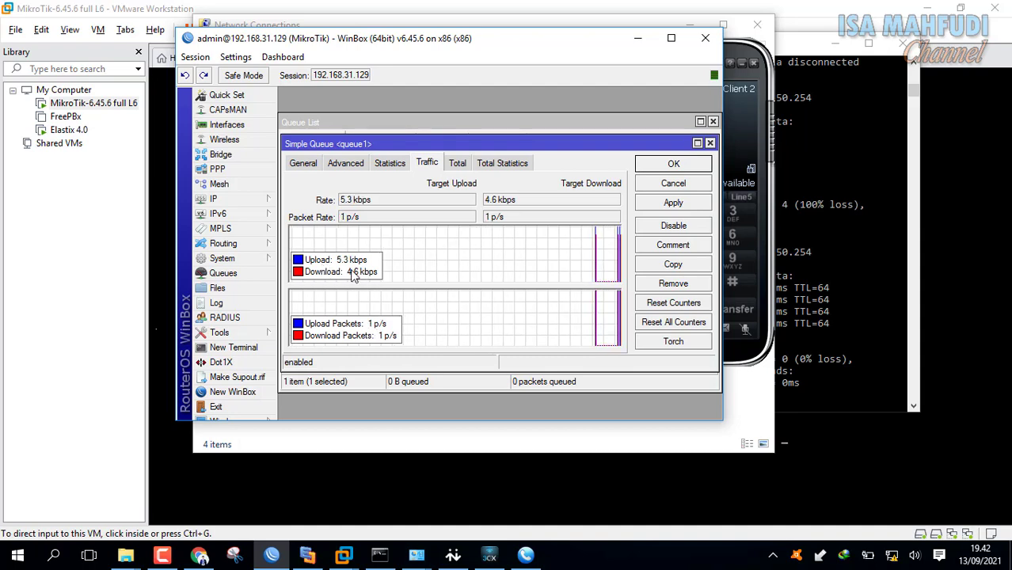
{"action": "left_click", "coordinate": [309, 163]}
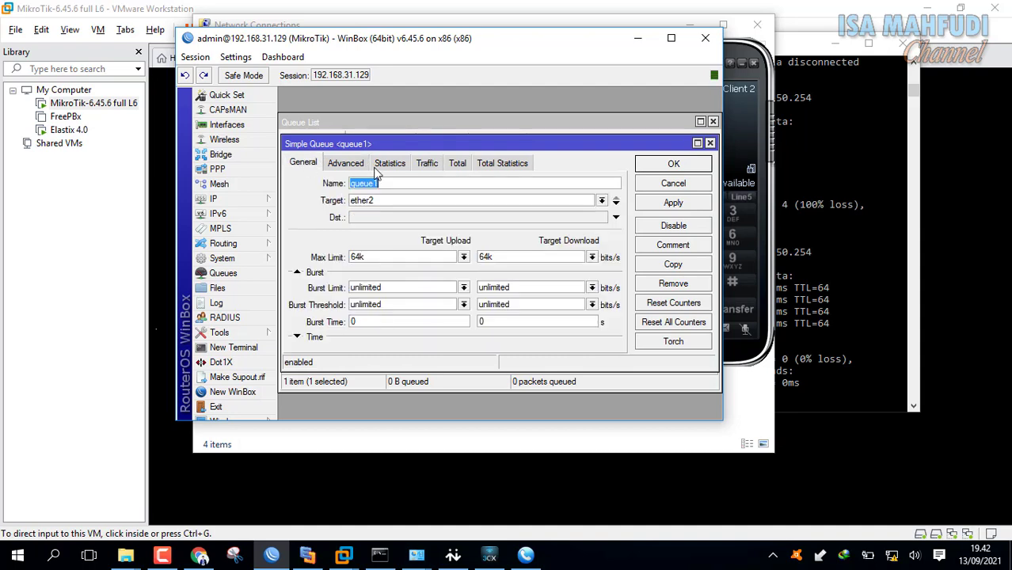
{"action": "left_click", "coordinate": [682, 166]}
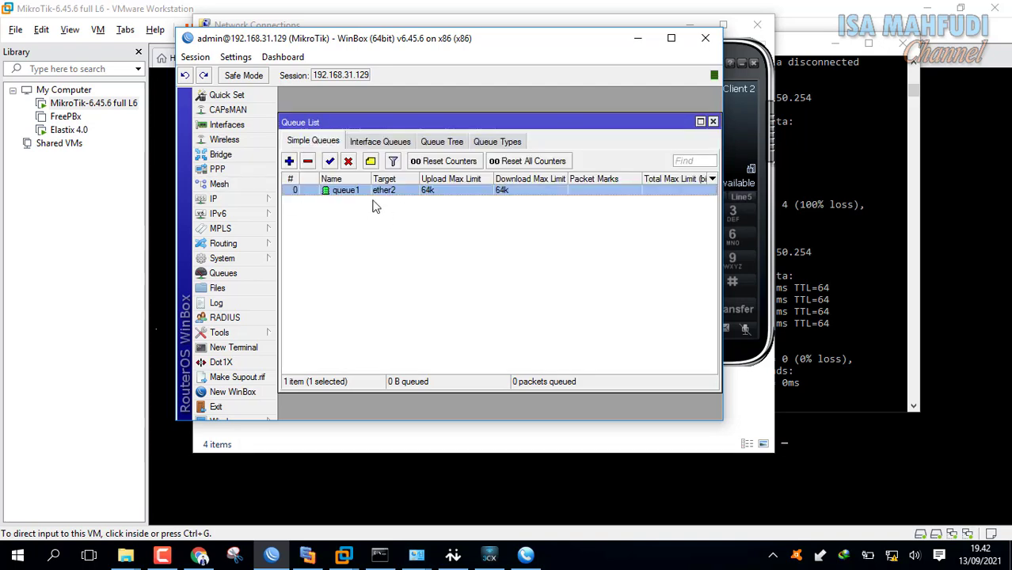
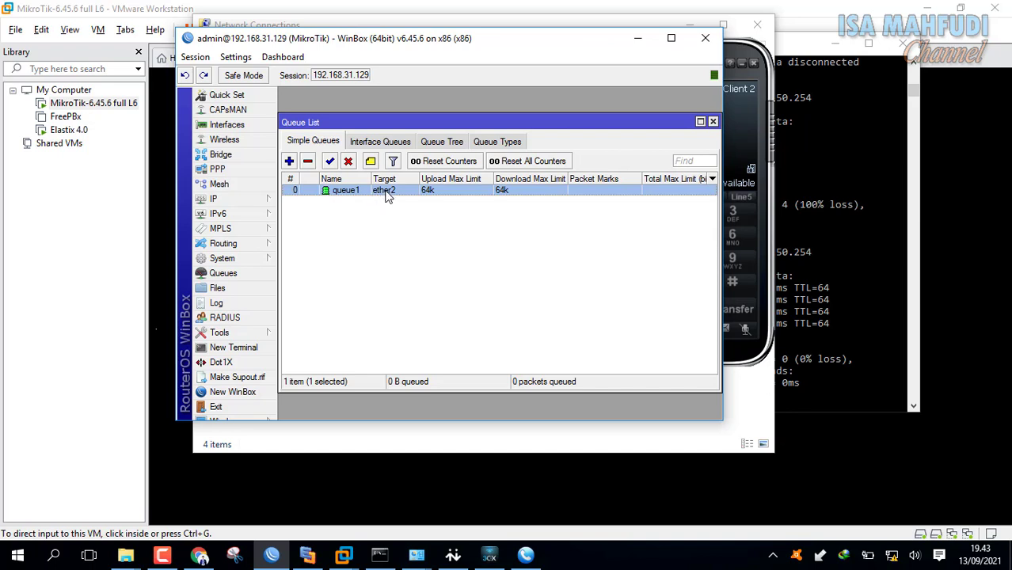
Hang up the active test call on the 3CXPhone softphone.
{"action": "left_click", "coordinate": [761, 190]}
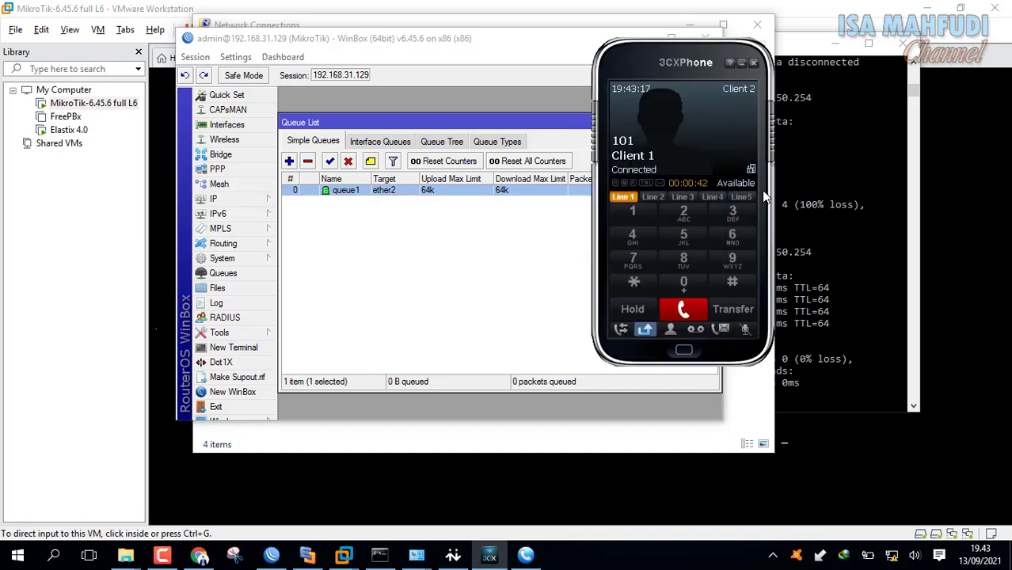
{"action": "left_click", "coordinate": [683, 307]}
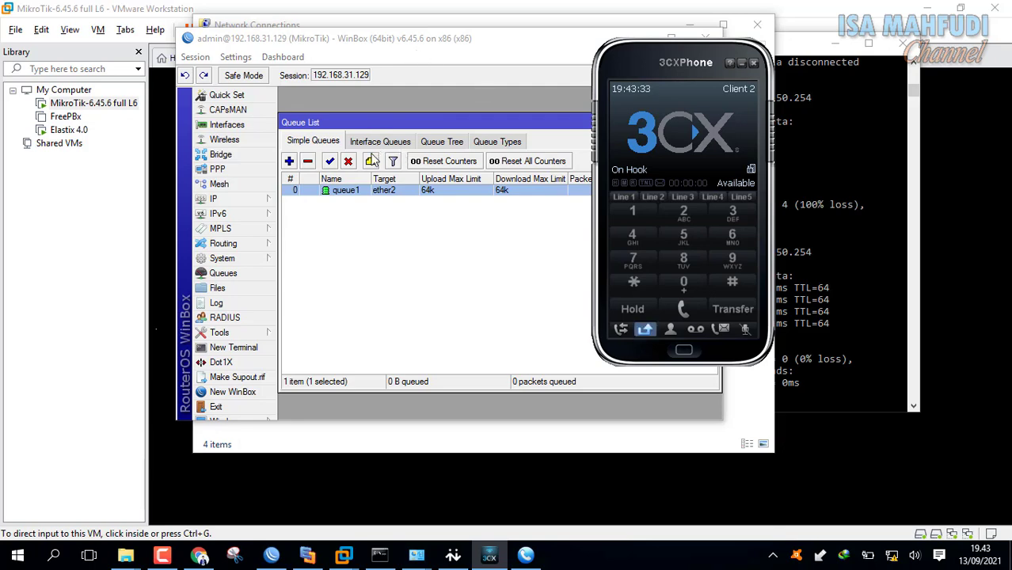
Raise queue1's upload and download max limits from 64k to 768k and save.
{"action": "double_click", "coordinate": [352, 194]}
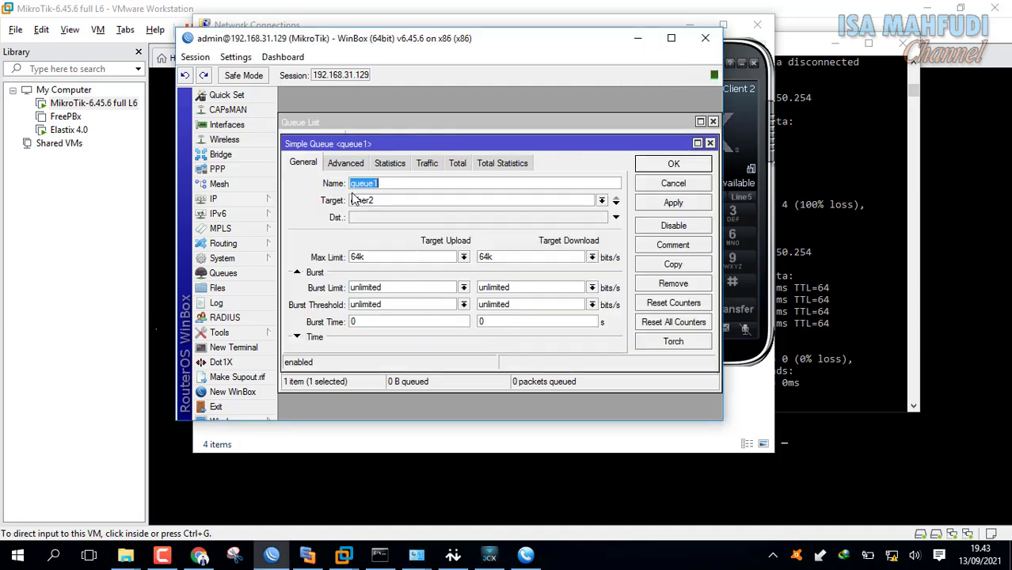
{"action": "left_click", "coordinate": [427, 163]}
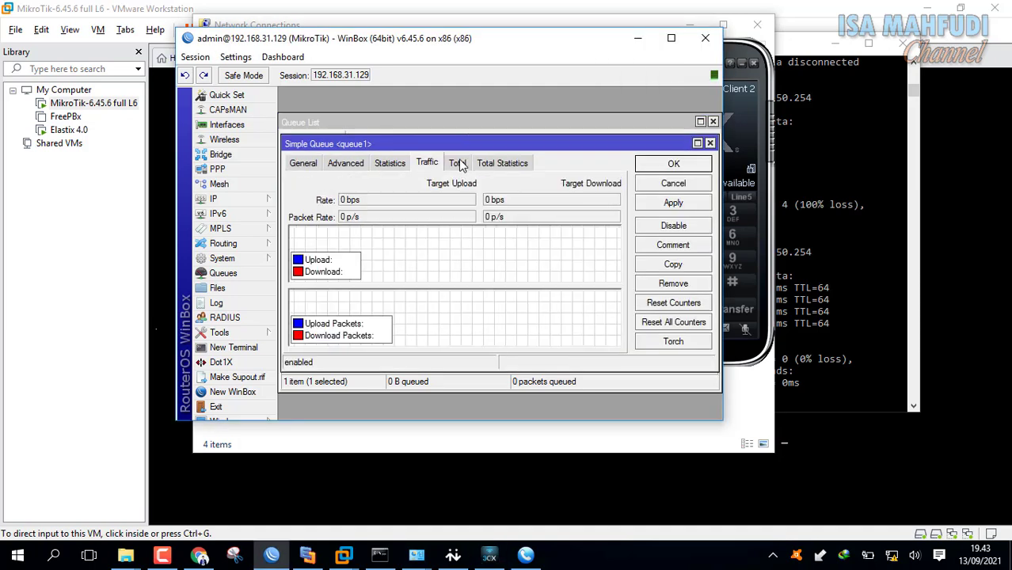
{"action": "left_click", "coordinate": [302, 163]}
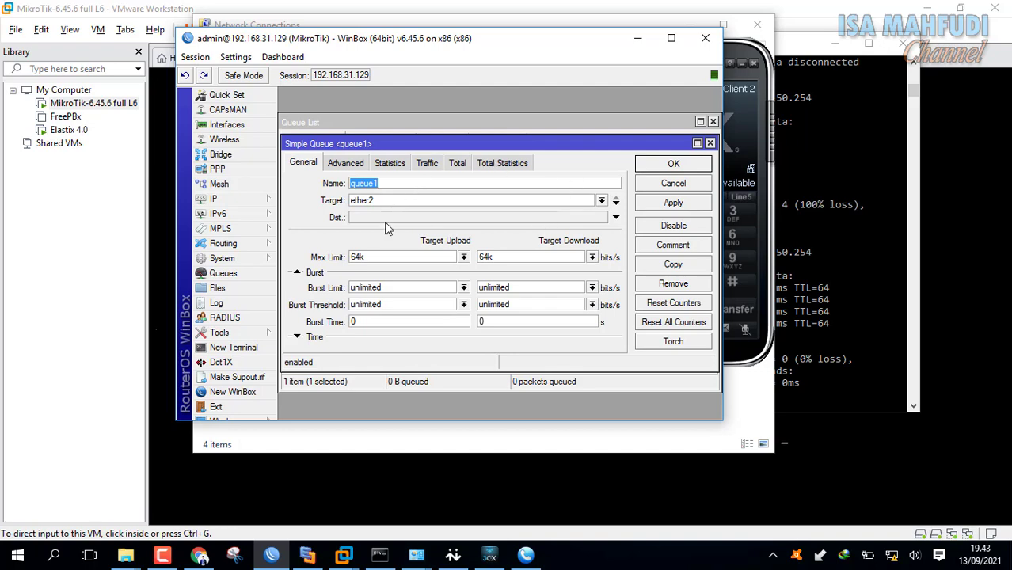
{"action": "left_click", "coordinate": [465, 259]}
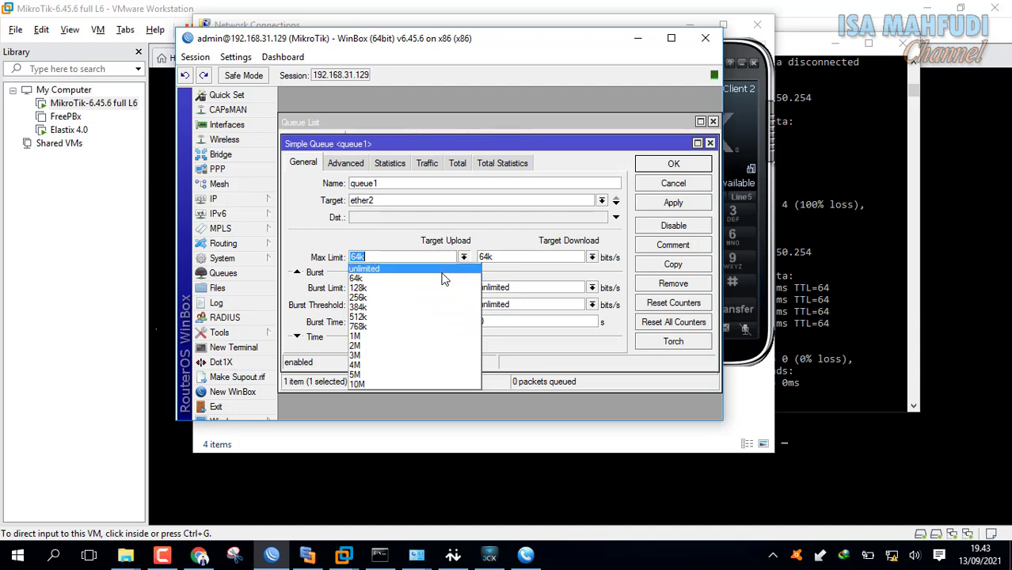
{"action": "left_click", "coordinate": [436, 326]}
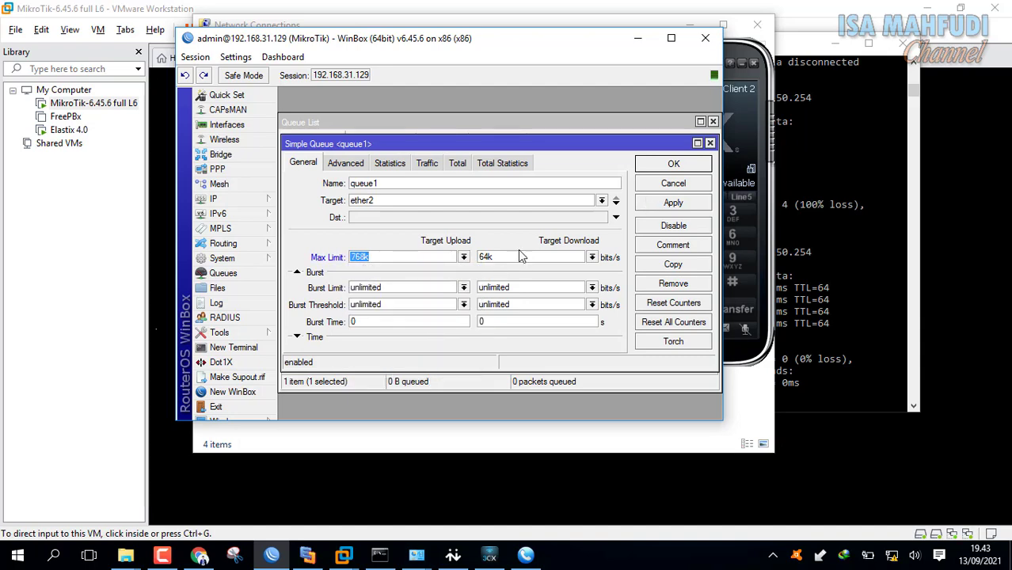
{"action": "left_click", "coordinate": [592, 257]}
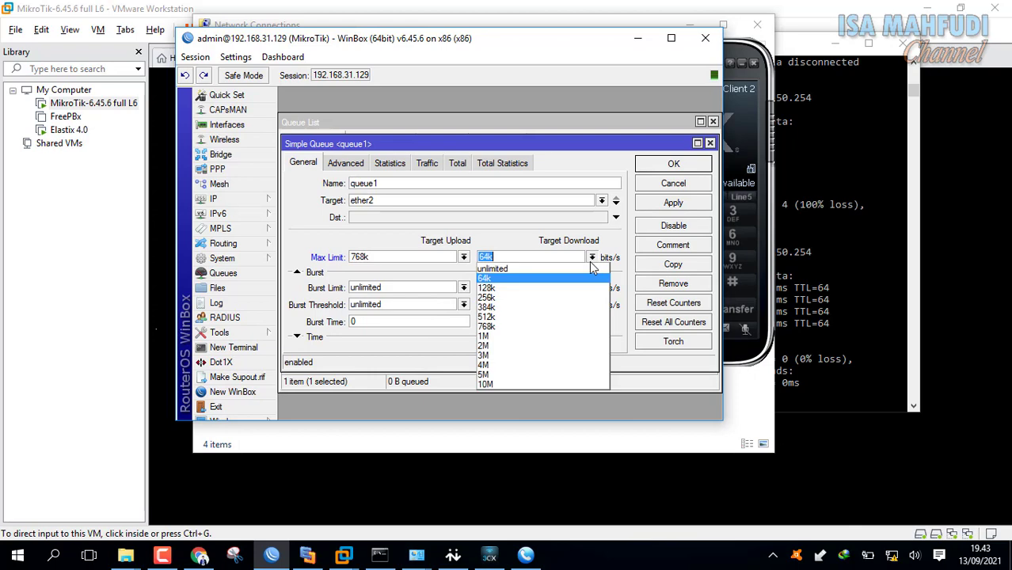
{"action": "left_click", "coordinate": [578, 331]}
{"action": "left_click", "coordinate": [673, 164]}
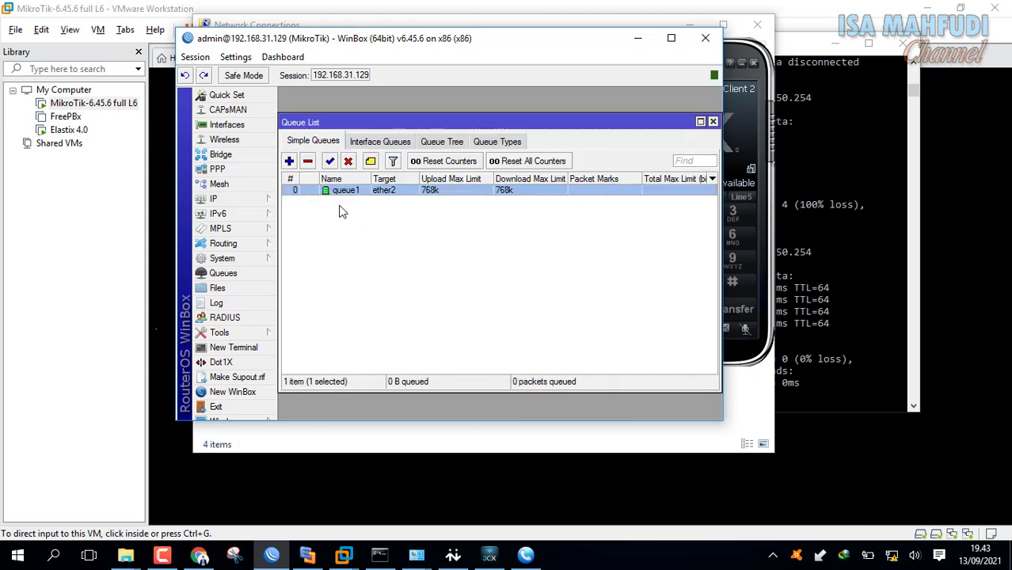
{"action": "left_click_drag", "start_coordinate": [511, 43], "coordinate": [373, 25]}
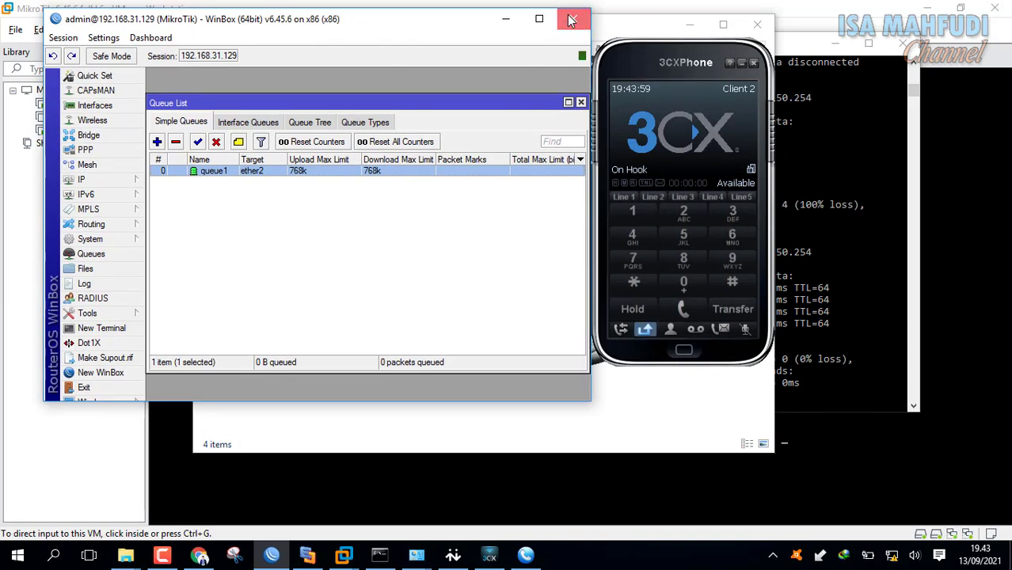
Close WinBox and move the X-Lite phone aside to reach Network Connections.
{"action": "left_click", "coordinate": [571, 19]}
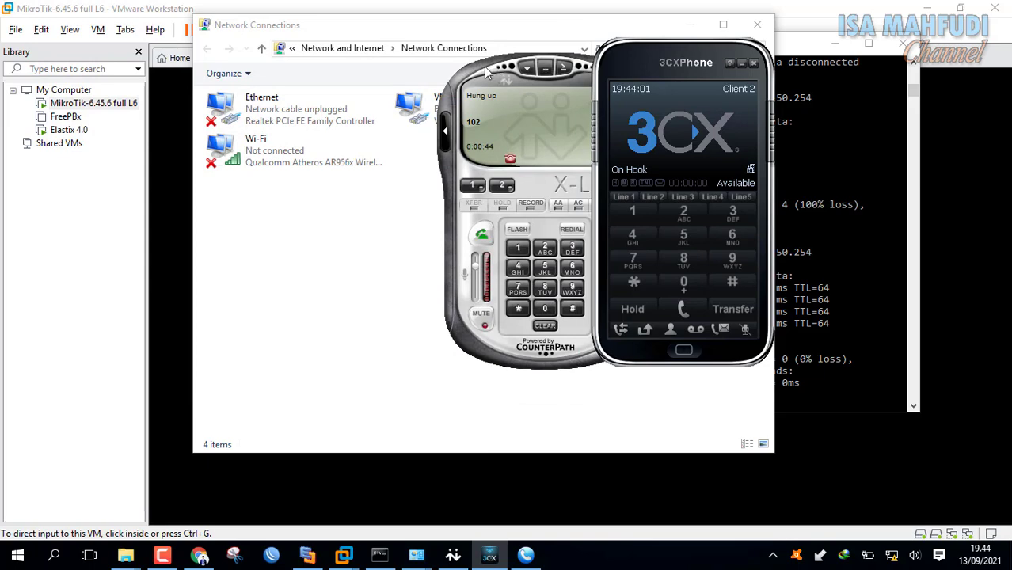
{"action": "left_click_drag", "start_coordinate": [538, 68], "coordinate": [254, 92]}
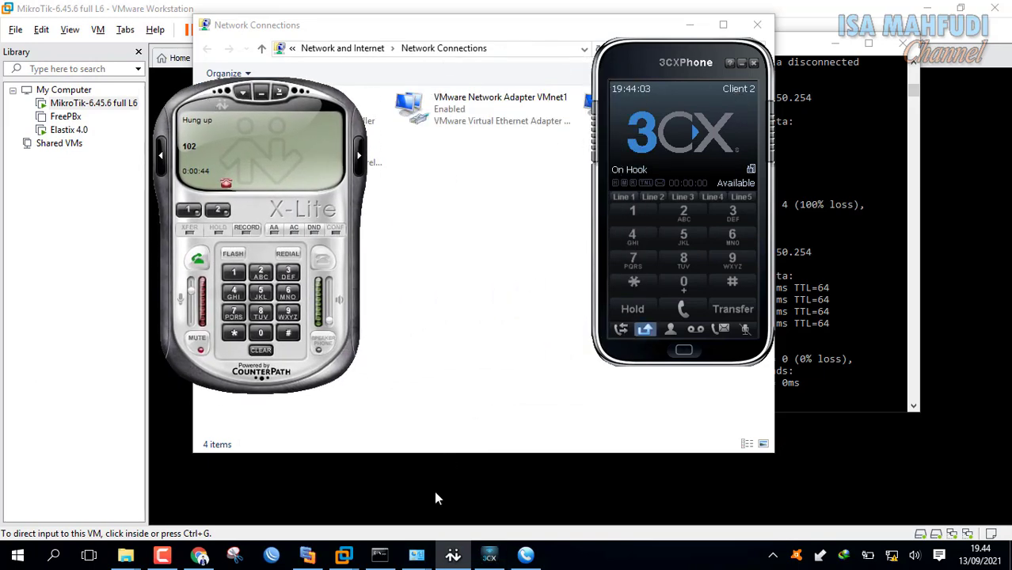
{"action": "left_click", "coordinate": [446, 342]}
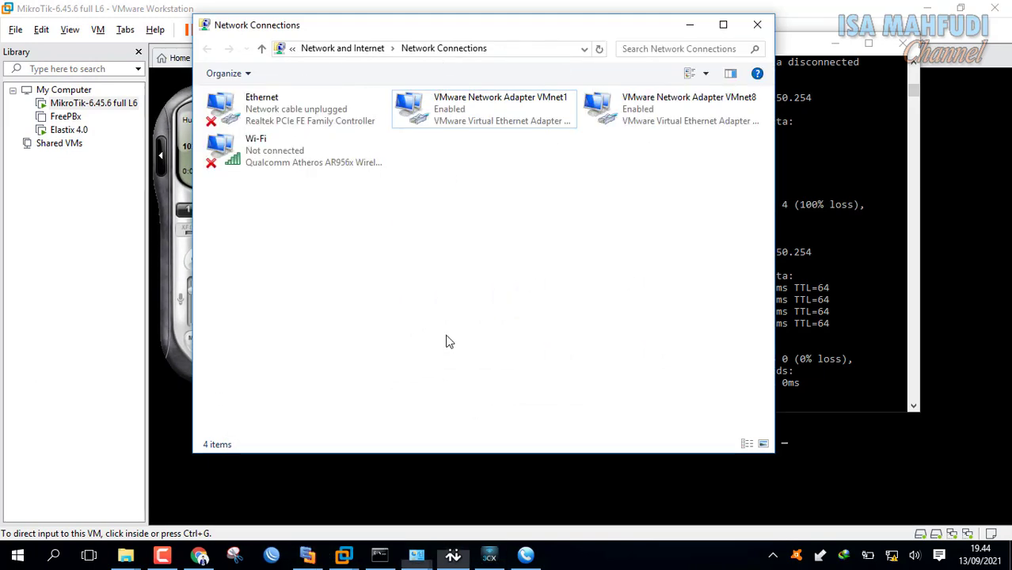
Open VMnet1's adapter properties, select Internet Protocol Version 4, then view the Edraw diagram.
{"action": "left_click", "coordinate": [508, 124]}
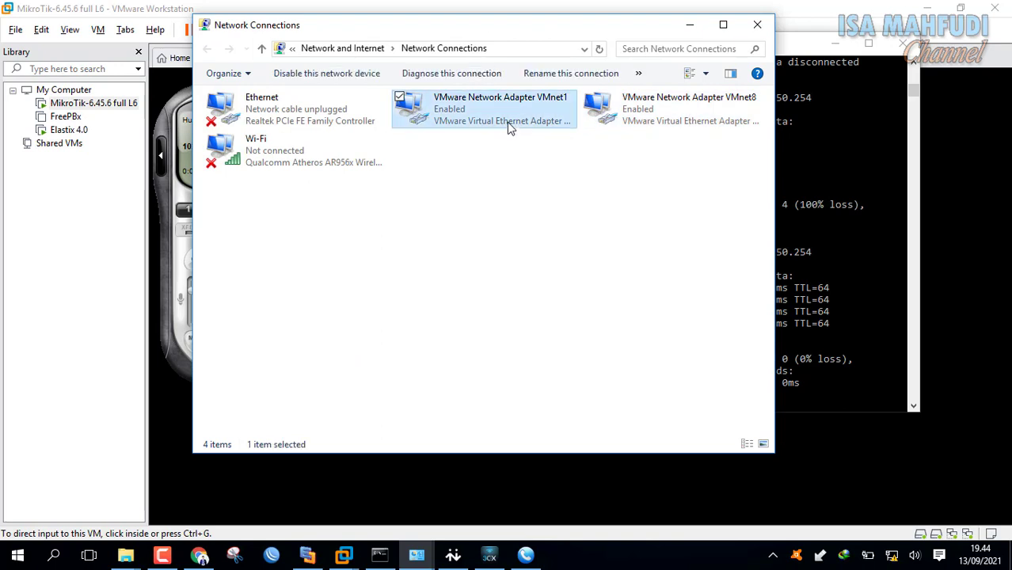
{"action": "right_click", "coordinate": [507, 124]}
{"action": "left_click", "coordinate": [433, 264]}
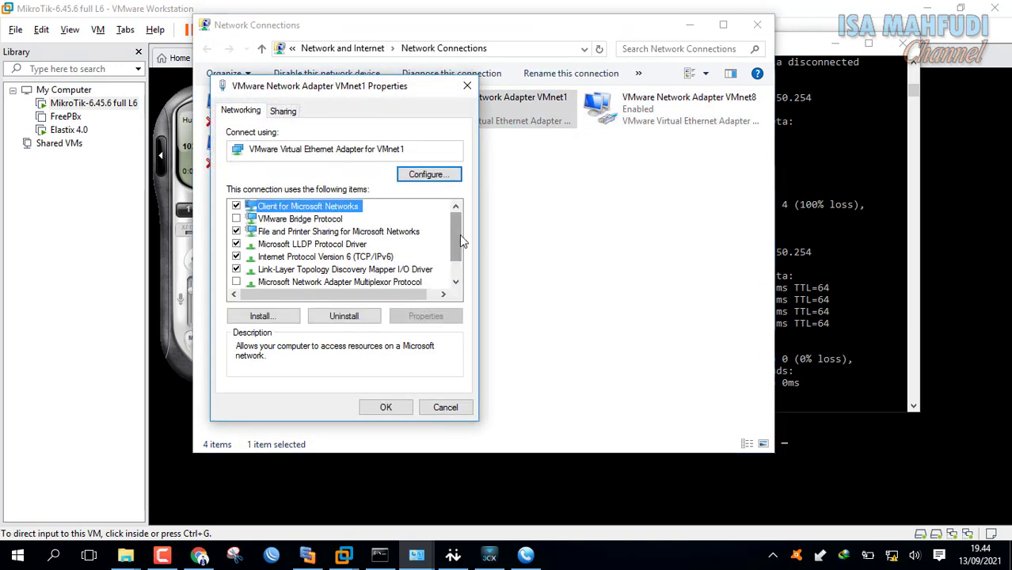
{"action": "scroll", "coordinate": [458, 238], "scroll_direction": "down", "scroll_amount": 1}
{"action": "left_click", "coordinate": [390, 270]}
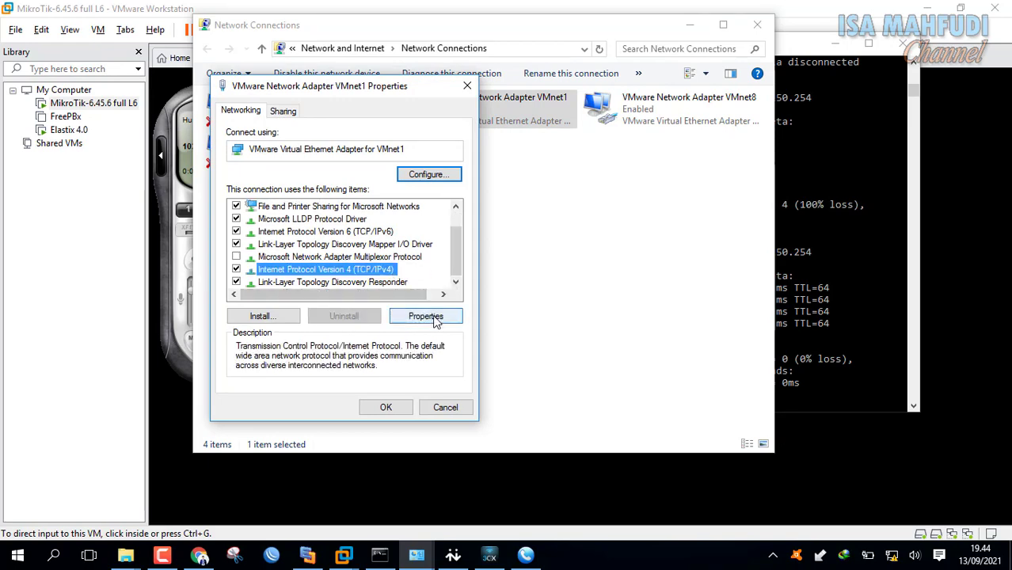
{"action": "left_click", "coordinate": [435, 317]}
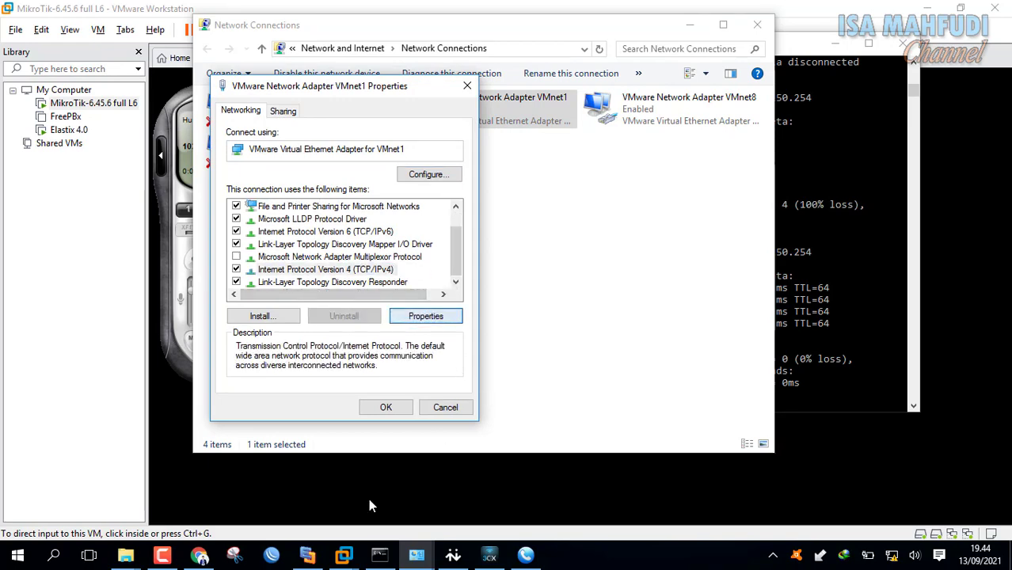
{"action": "left_click", "coordinate": [307, 555]}
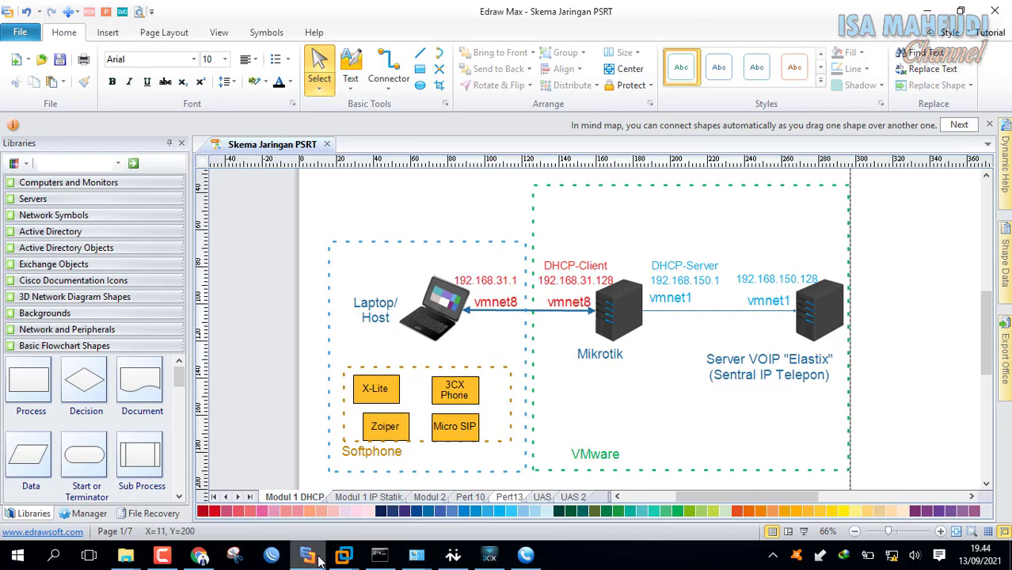
Switch VMnet1's IPv4 from static 192.168.150.2 to obtaining an address automatically.
{"action": "mouse_move", "coordinate": [416, 556]}
{"action": "left_click", "coordinate": [484, 504]}
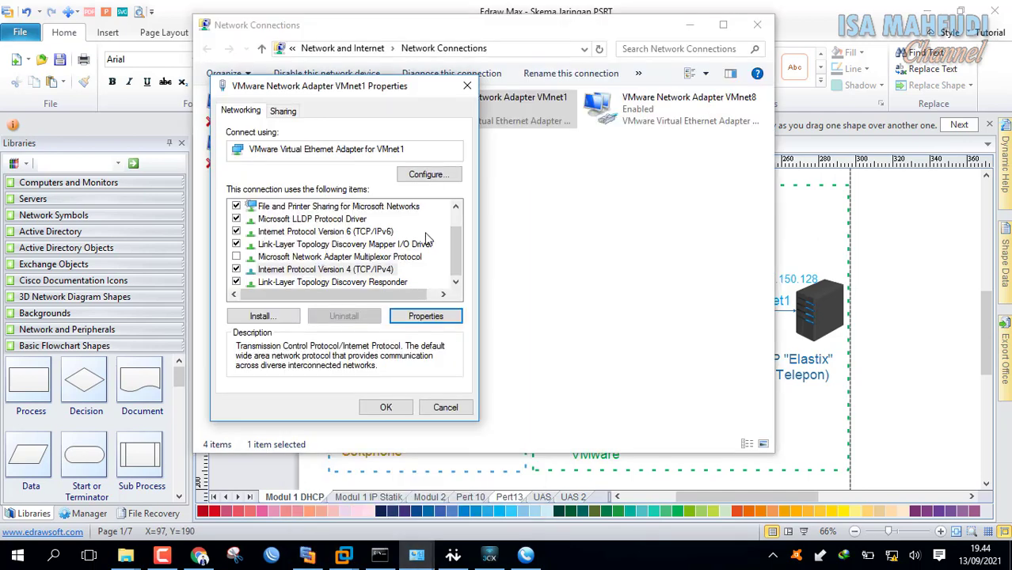
{"action": "left_click", "coordinate": [428, 321]}
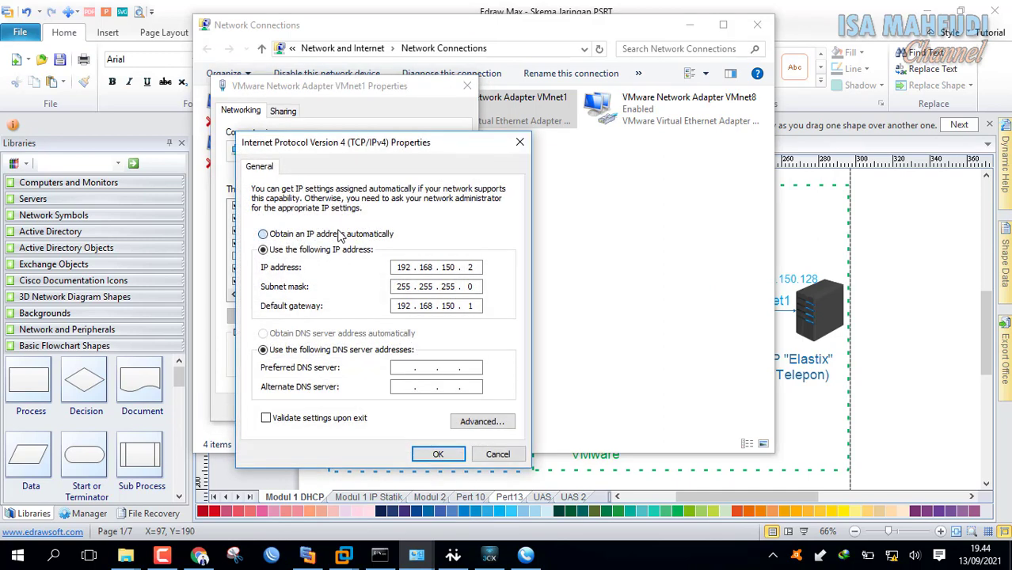
{"action": "left_click", "coordinate": [341, 235]}
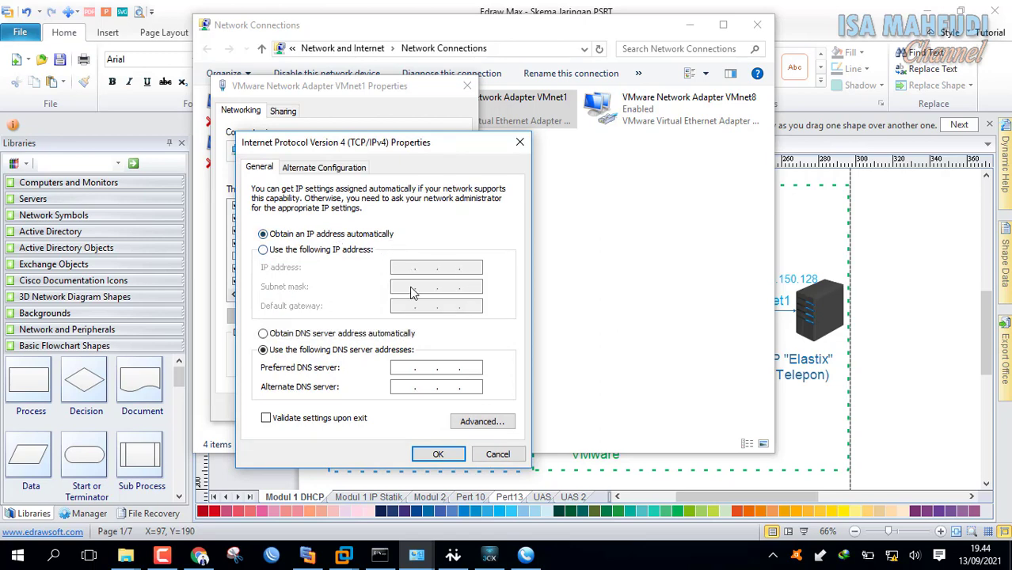
{"action": "left_click", "coordinate": [435, 453]}
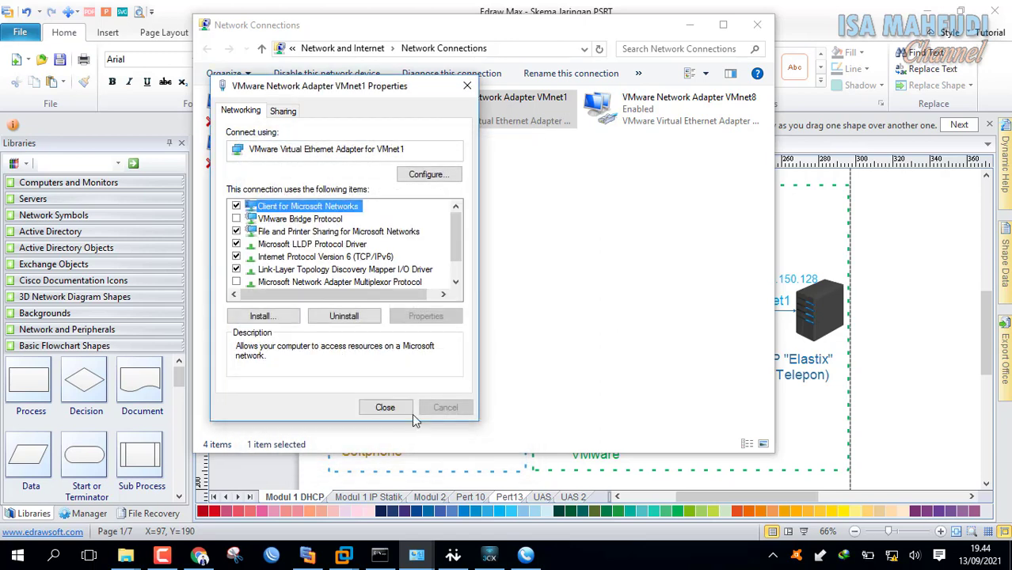
{"action": "left_click", "coordinate": [382, 407]}
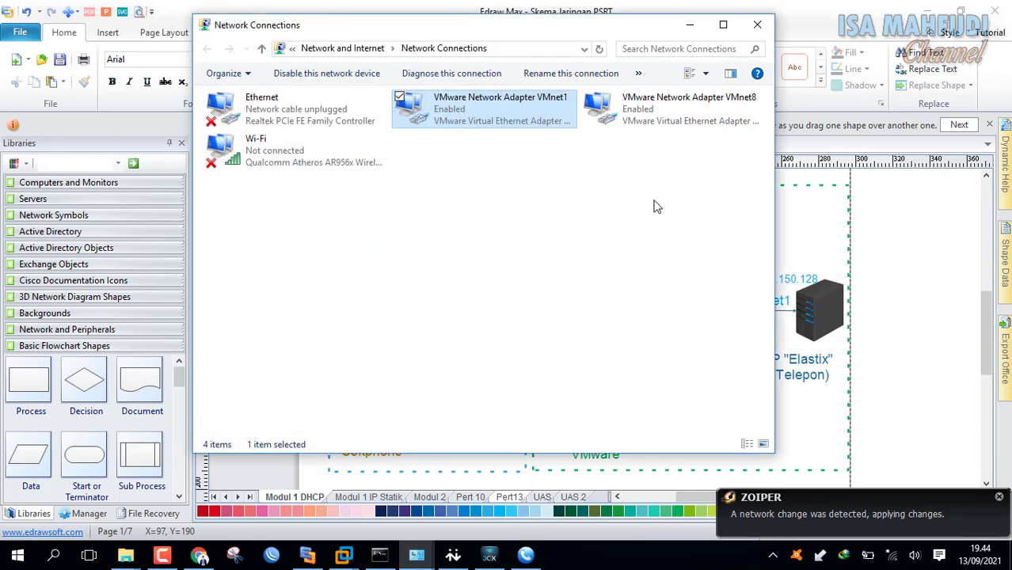
Select the VMnet8 adapter and bring the Edraw diagram back to the front.
{"action": "left_click_drag", "start_coordinate": [657, 30], "coordinate": [572, 24]}
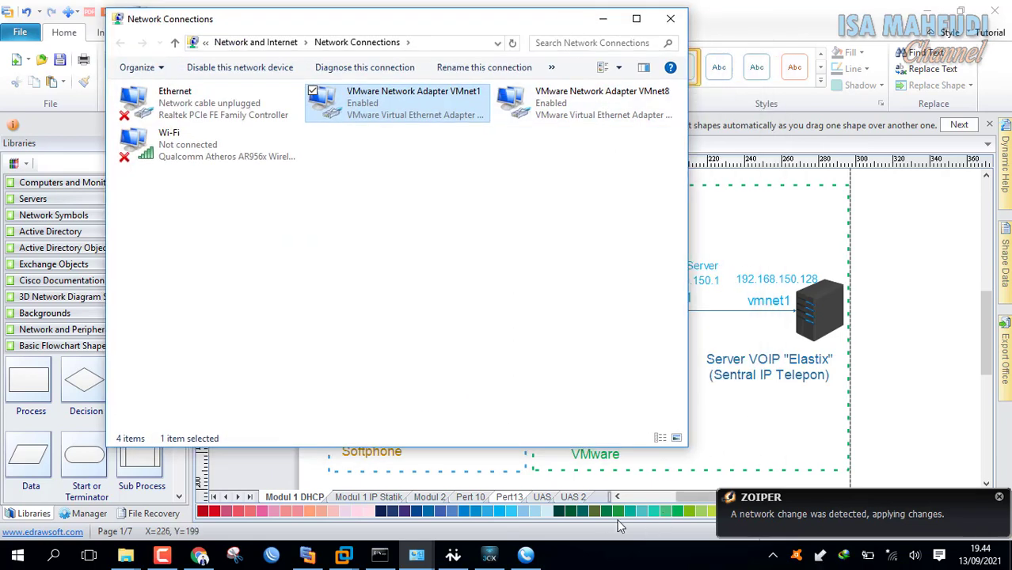
{"action": "left_click", "coordinate": [618, 118]}
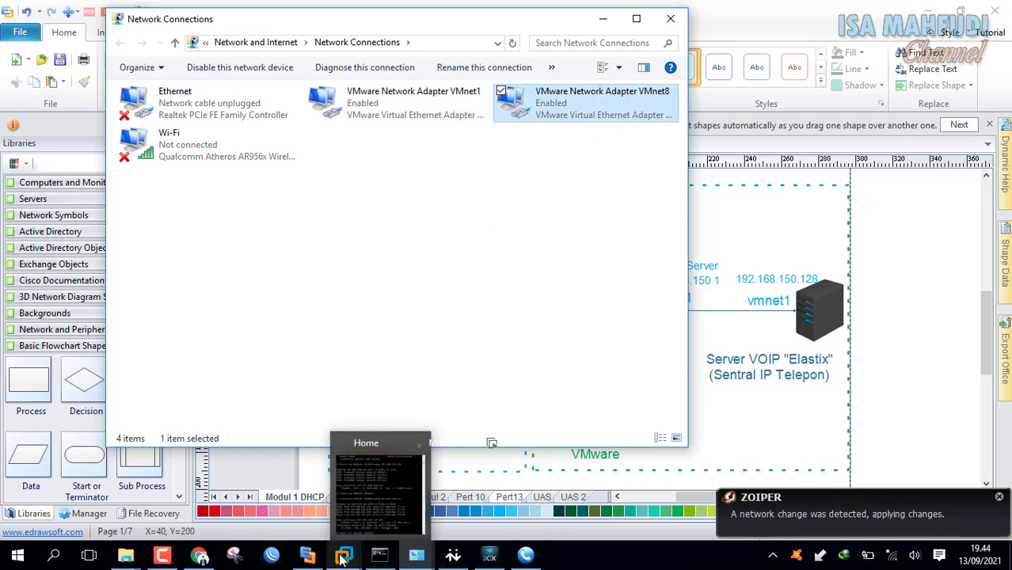
{"action": "left_click", "coordinate": [308, 554]}
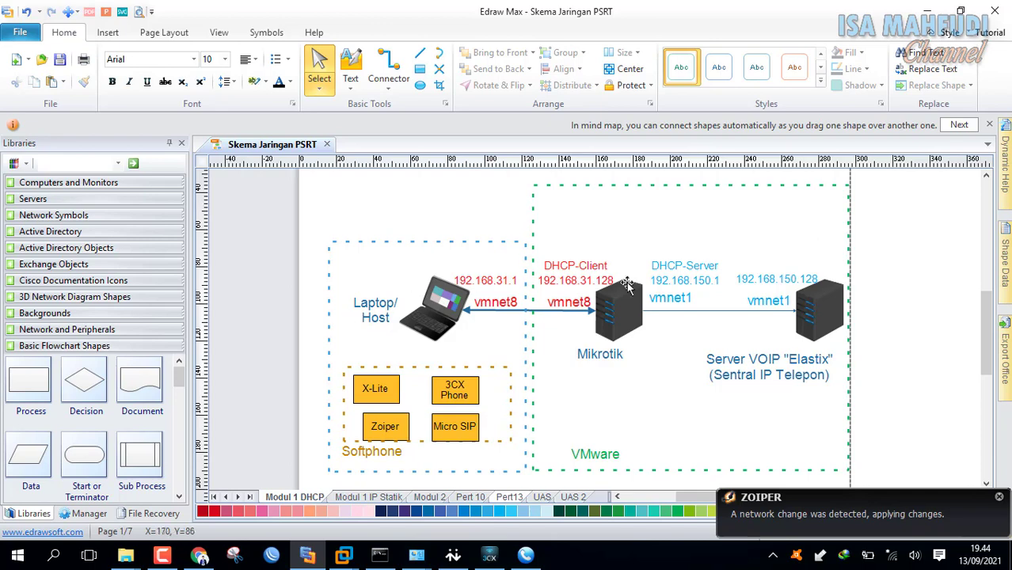
Rerun ping 192.168.150.254 in Command Prompt, which fails with general failure, then stop it.
{"action": "left_click", "coordinate": [380, 554]}
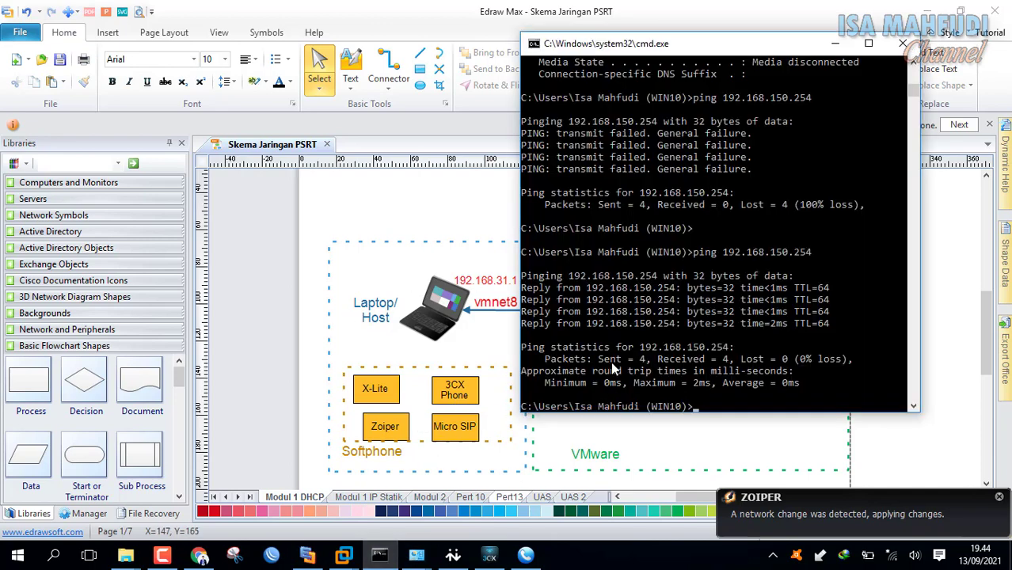
{"action": "left_click", "coordinate": [631, 337]}
{"action": "key", "text": "Up"}
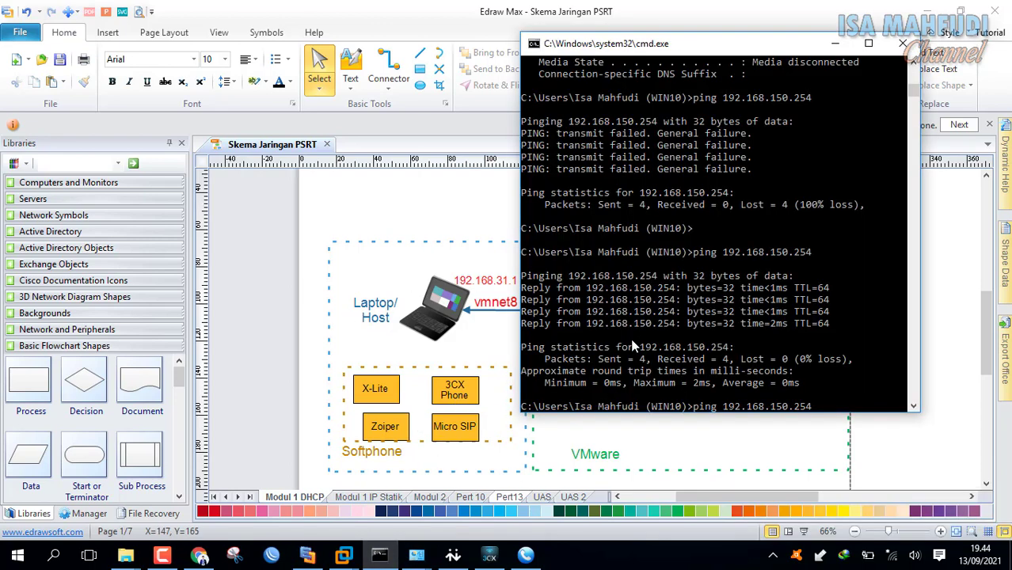
{"action": "key", "text": "Return"}
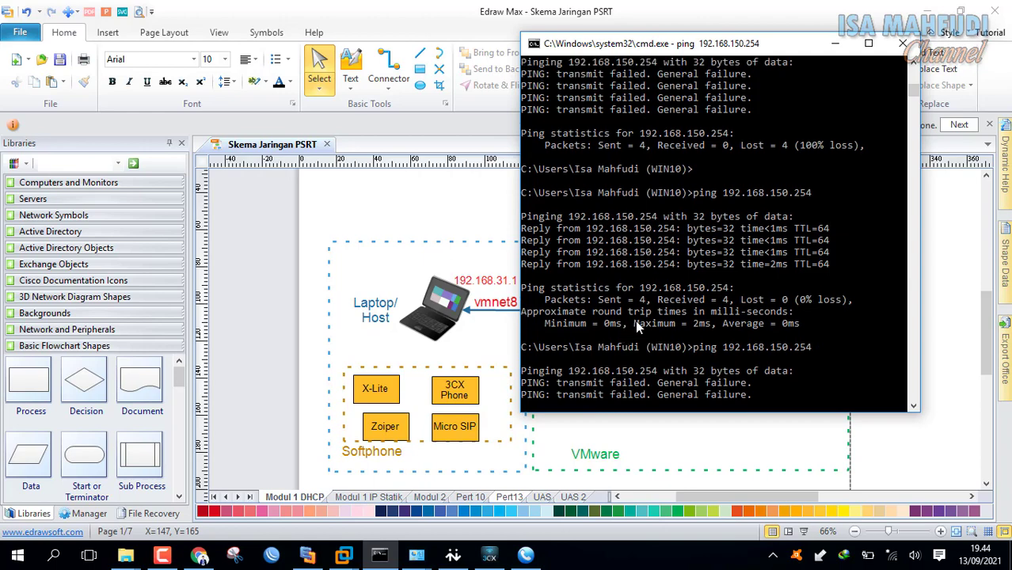
{"action": "key", "text": "ctrl+c"}
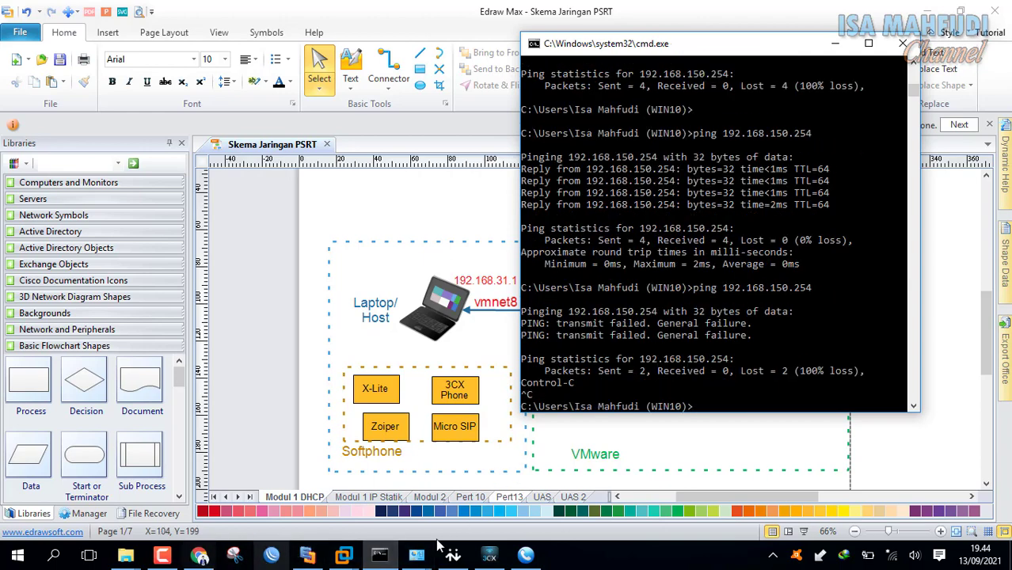
{"action": "left_click", "coordinate": [417, 555]}
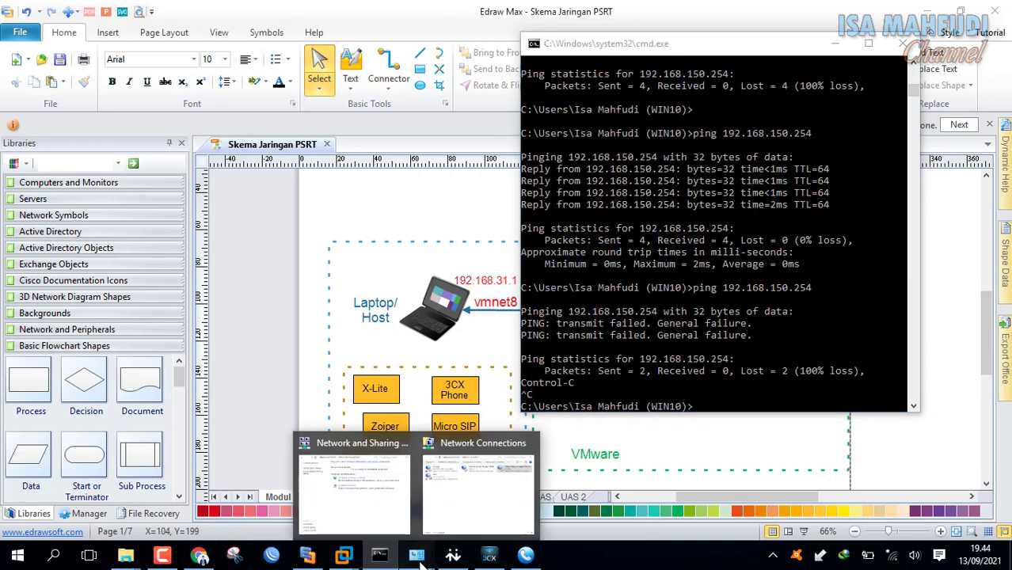
Open the IPv4 settings of the VMware Network Adapter VMnet8.
{"action": "left_click", "coordinate": [485, 509]}
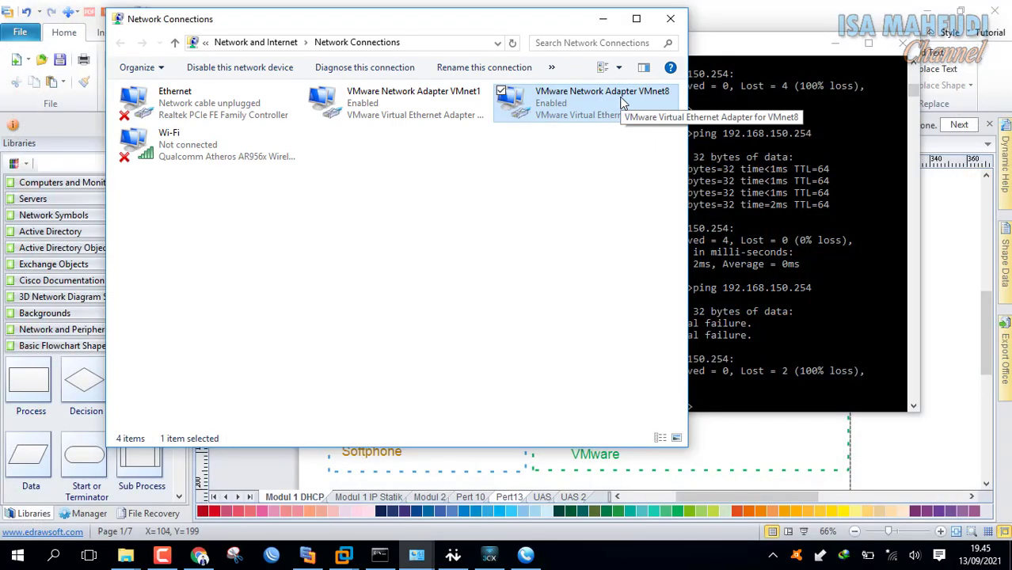
{"action": "right_click", "coordinate": [559, 98]}
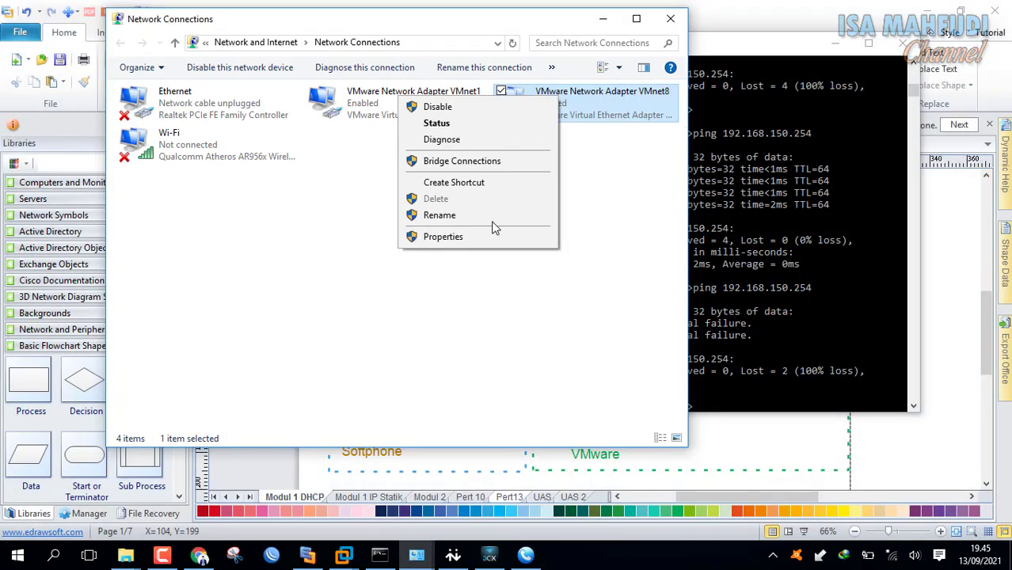
{"action": "left_click", "coordinate": [491, 238]}
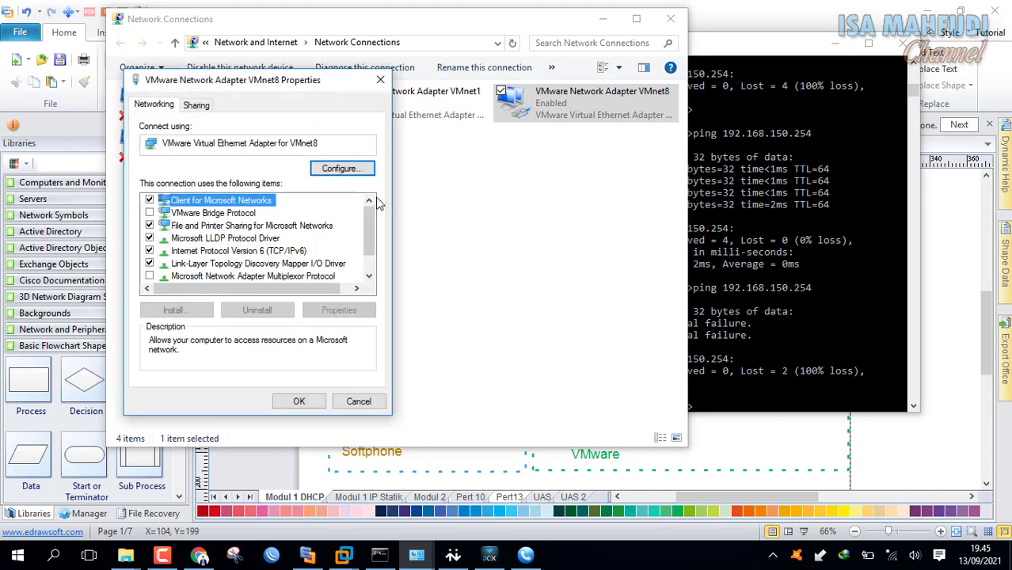
{"action": "left_click_drag", "start_coordinate": [374, 228], "coordinate": [374, 297]}
{"action": "double_click", "coordinate": [303, 264]}
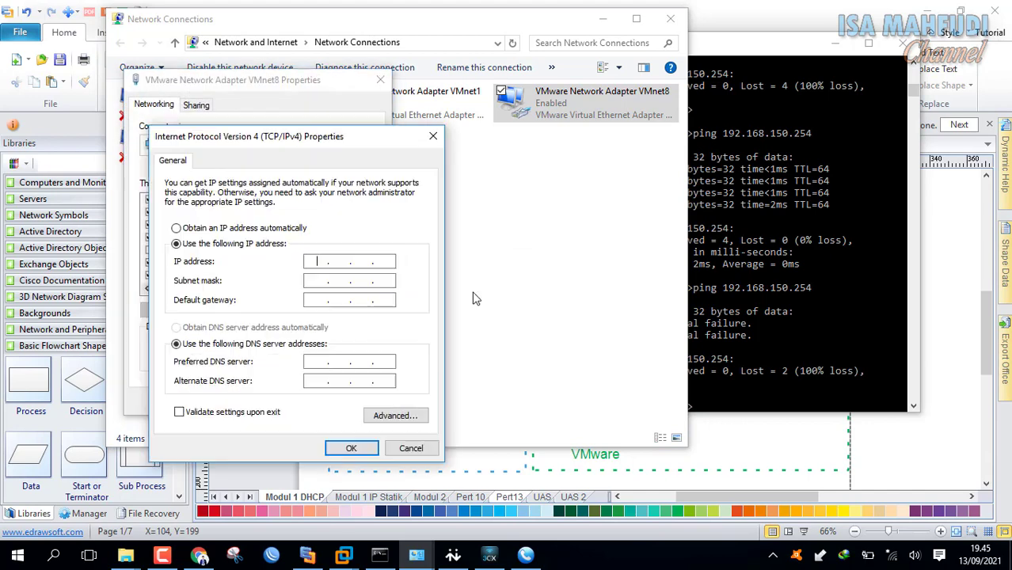
Run ipconfig in Command Prompt to check the current adapter addresses.
{"action": "left_click", "coordinate": [729, 57]}
{"action": "left_click_drag", "start_coordinate": [722, 56], "coordinate": [733, 75]}
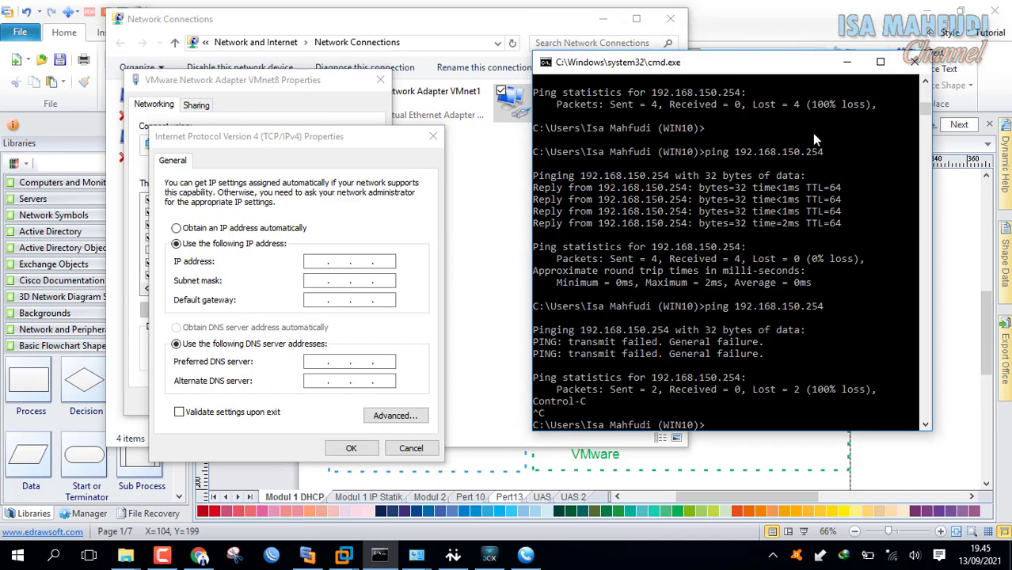
{"action": "scroll", "coordinate": [796, 190], "scroll_direction": "down", "scroll_amount": 6}
{"action": "scroll", "coordinate": [796, 190], "scroll_direction": "up", "scroll_amount": 4}
{"action": "left_click", "coordinate": [742, 330]}
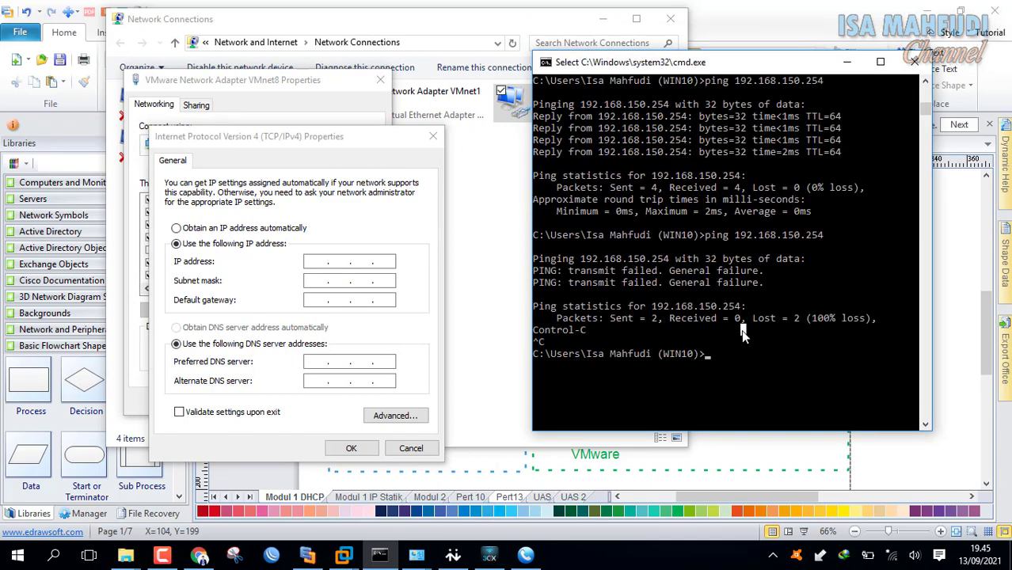
{"action": "type", "text": "ipc"}
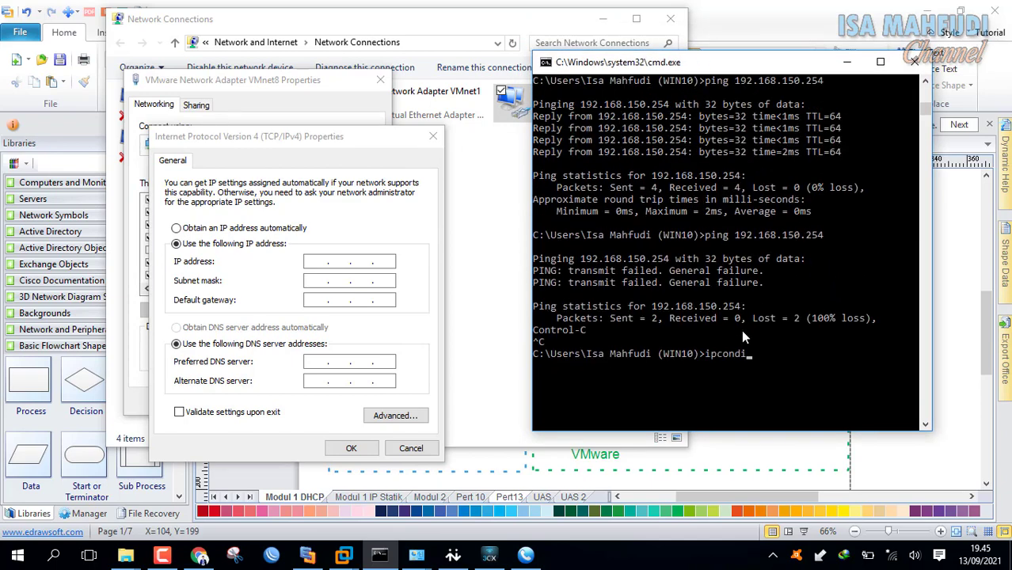
{"action": "type", "text": "onfig"}
{"action": "key", "text": "Return"}
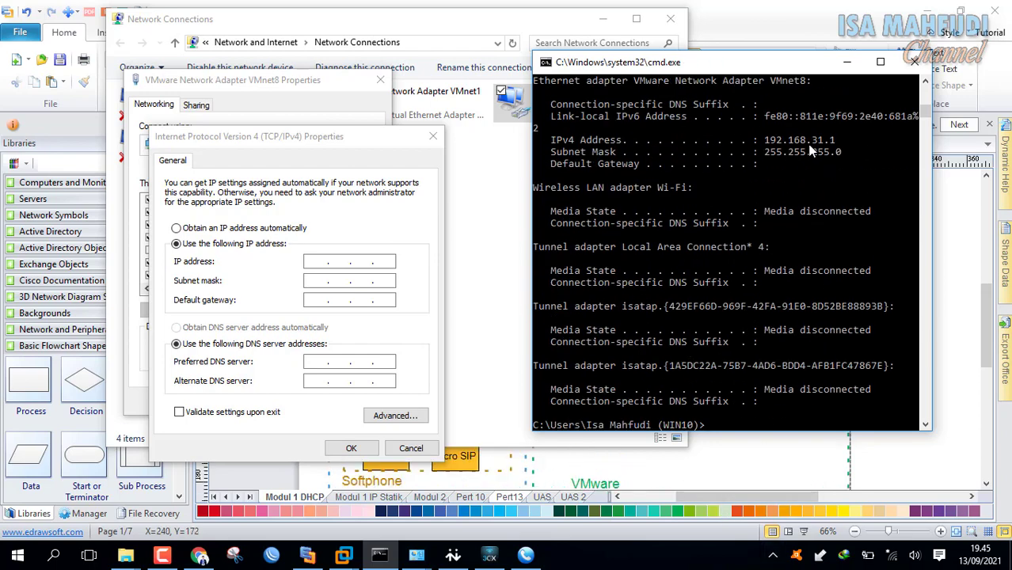
Give VMnet8 IP 192.168.31.1, mask 255.255.255.0, gateway 192.168.31.129, then view the MikroTik console.
{"action": "left_click", "coordinate": [380, 263]}
{"action": "type", "text": "192 . "}
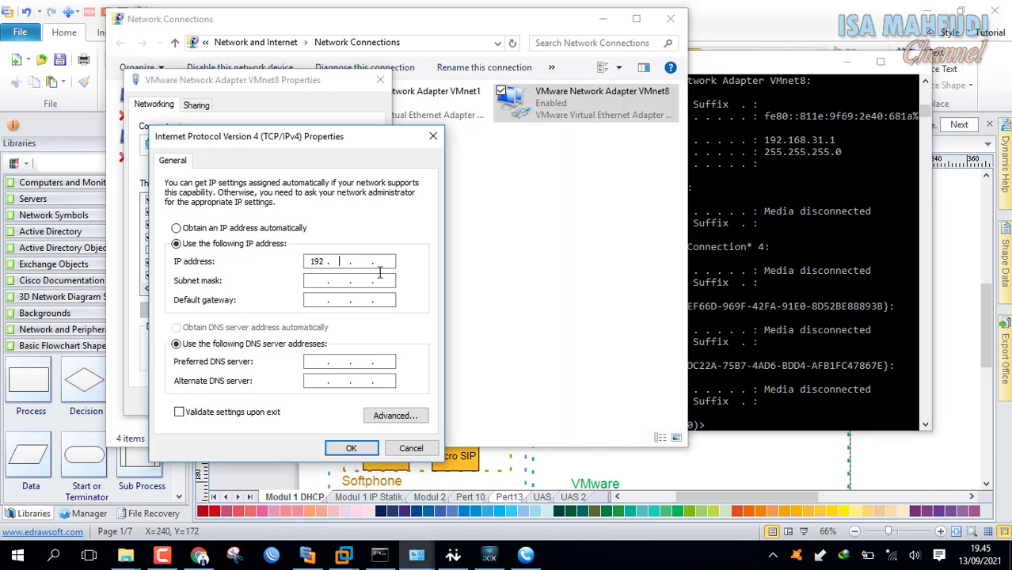
{"action": "type", "text": "168 . 31 . 1"}
{"action": "key", "text": "Tab"}
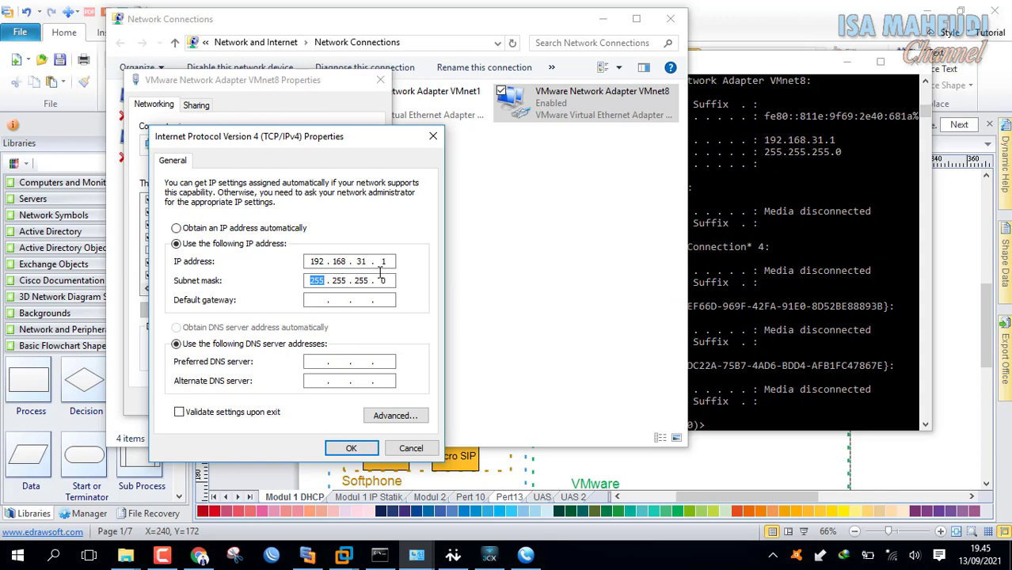
{"action": "key", "text": "Tab"}
{"action": "type", "text": "192 . 168 . 31 . 129"}
{"action": "left_click", "coordinate": [343, 555]}
{"action": "left_click", "coordinate": [351, 499]}
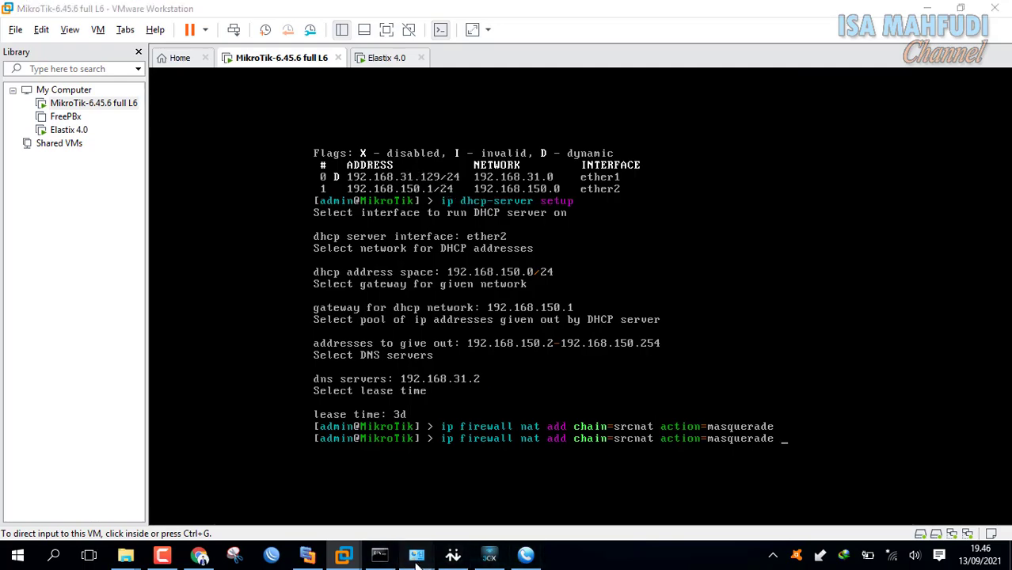
Apply VMnet8's new static IPv4 settings and close the adapter properties.
{"action": "mouse_move", "coordinate": [417, 555]}
{"action": "left_click", "coordinate": [472, 499]}
{"action": "left_click", "coordinate": [350, 448]}
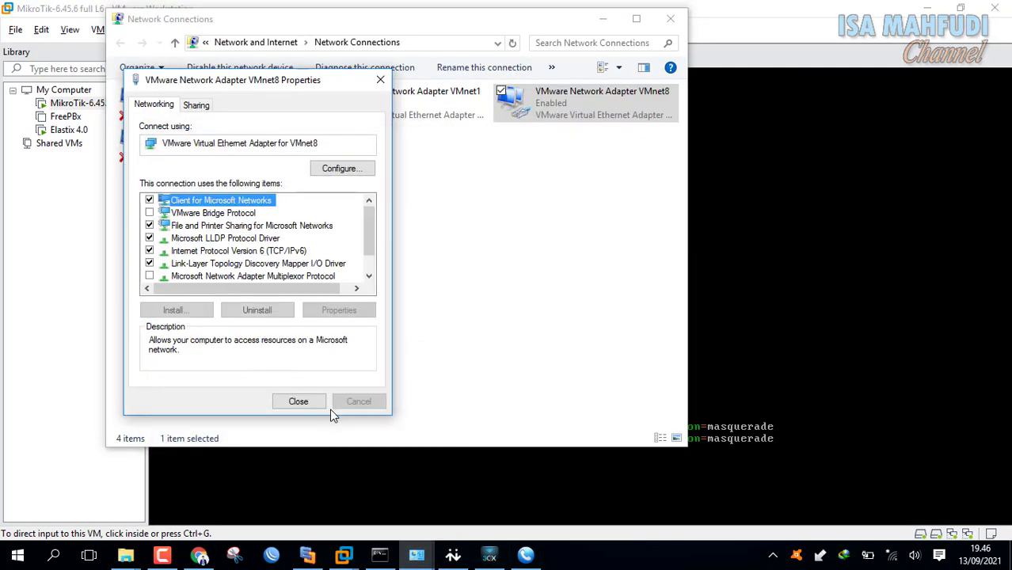
{"action": "left_click", "coordinate": [310, 401]}
{"action": "left_click", "coordinate": [523, 298]}
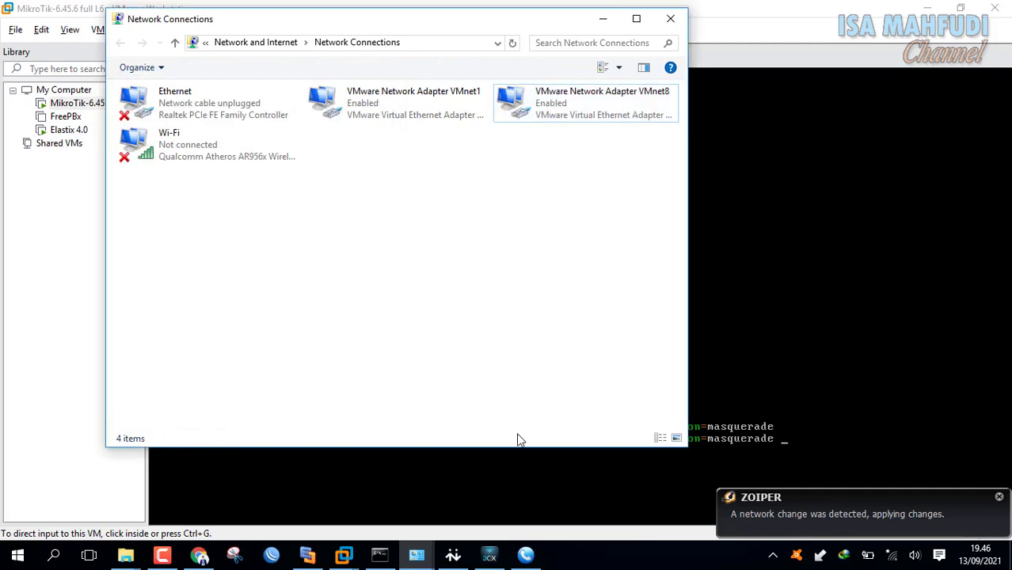
Rerun ping 192.168.150.254, now getting 3 of 3 replies with 0% loss.
{"action": "left_click", "coordinate": [380, 555]}
{"action": "left_click", "coordinate": [670, 343]}
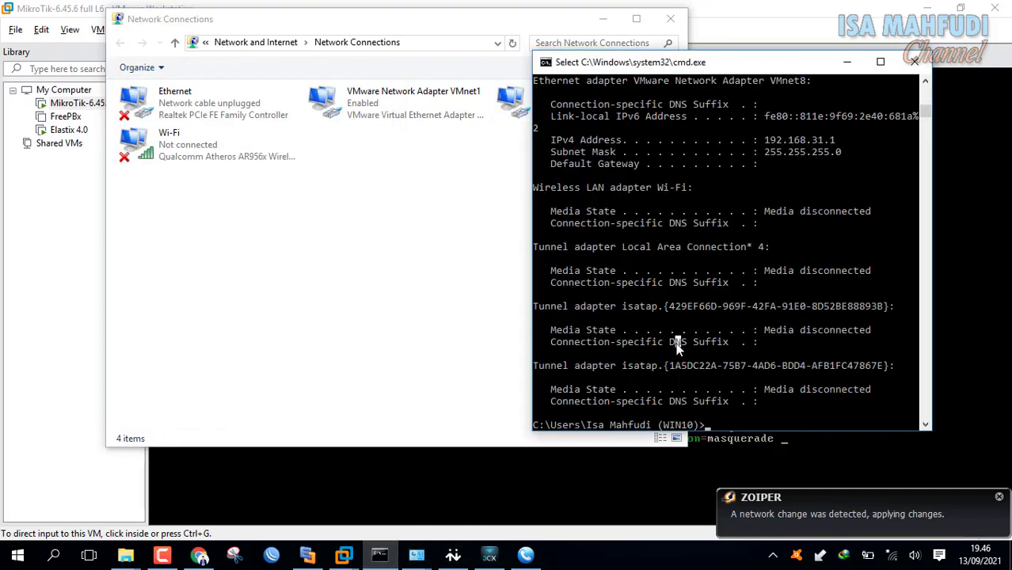
{"action": "type", "text": "ipconfig"}
{"action": "key", "text": "Up"}
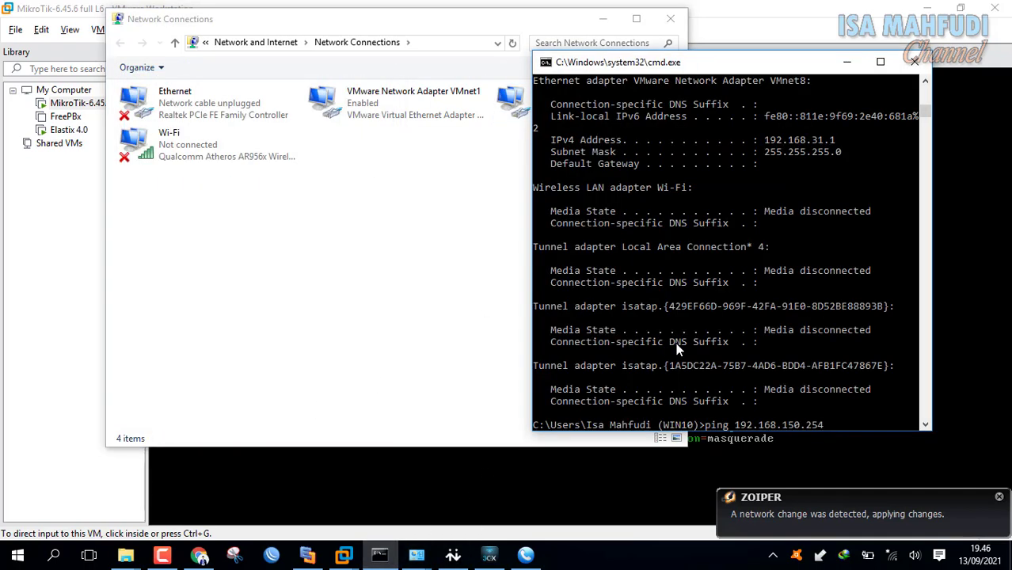
{"action": "key", "text": "Return"}
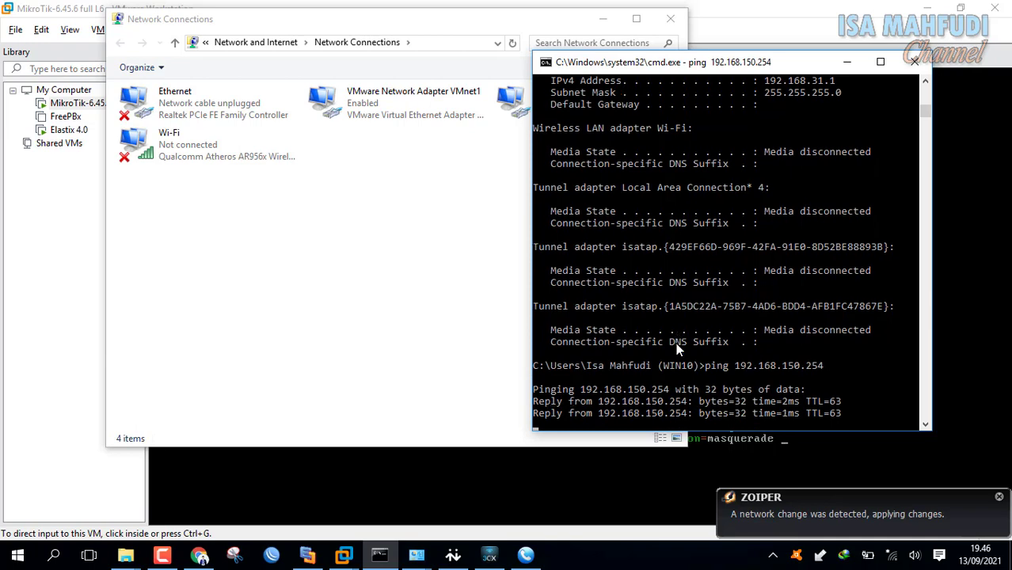
{"action": "key", "text": "ctrl+c"}
{"action": "left_click", "coordinate": [526, 556]}
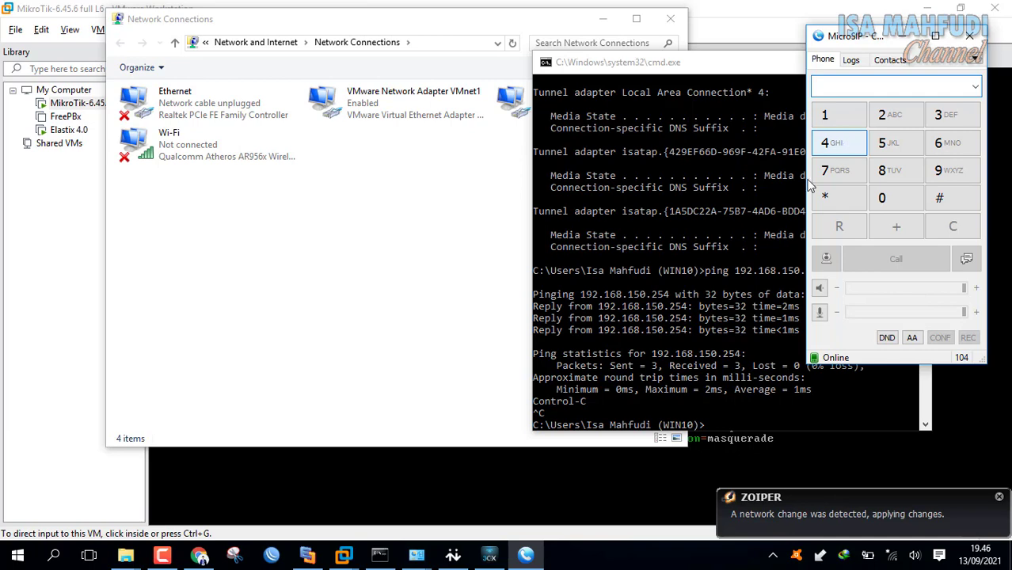
{"action": "left_click", "coordinate": [308, 555]}
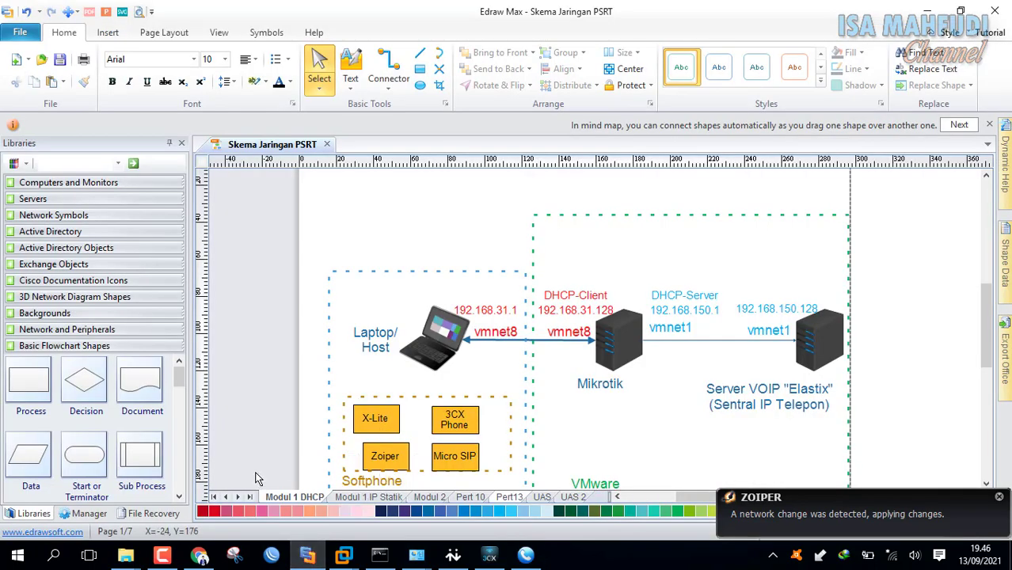